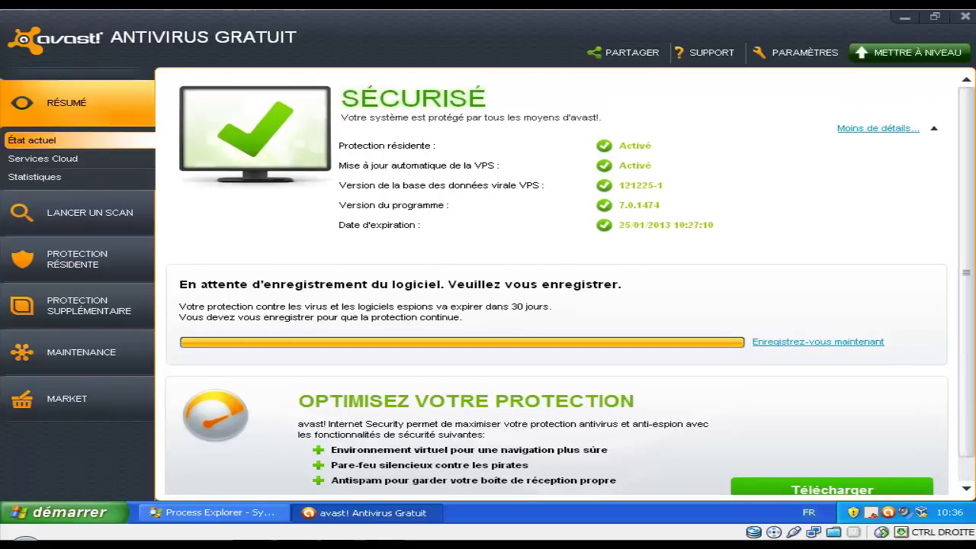
Look over the Services Cloud page and the predefined scans offered for immediate use
{"action": "left_click", "coordinate": [42, 158]}
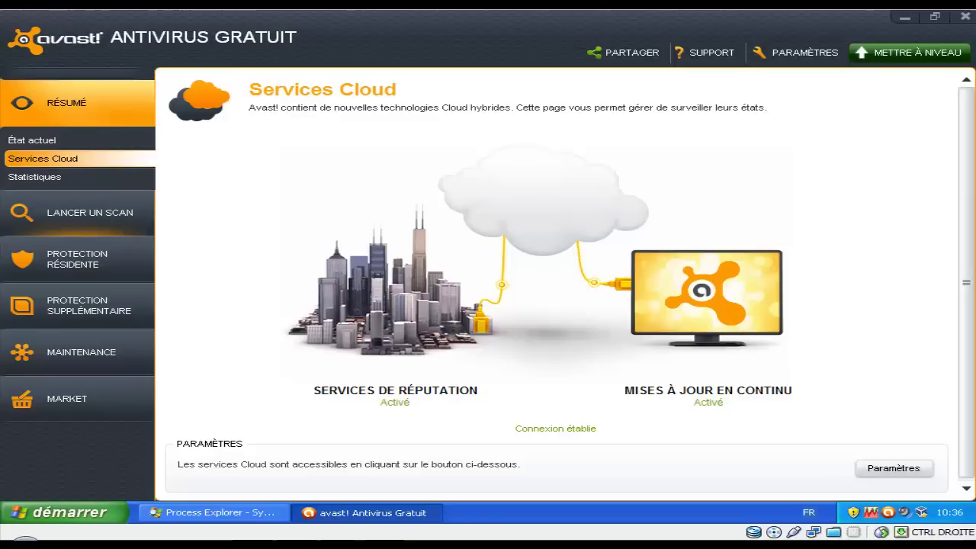
{"action": "left_click", "coordinate": [89, 212]}
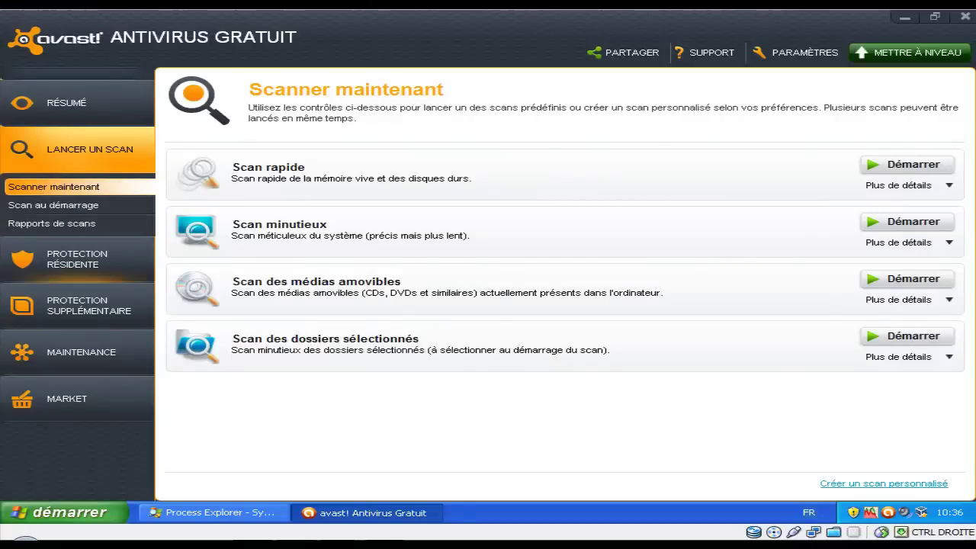
Enable the search for potentially unwanted software (LPIs) in the expert sensitivity settings of the resident Agent des Fichiers
{"action": "left_click", "coordinate": [77, 258]}
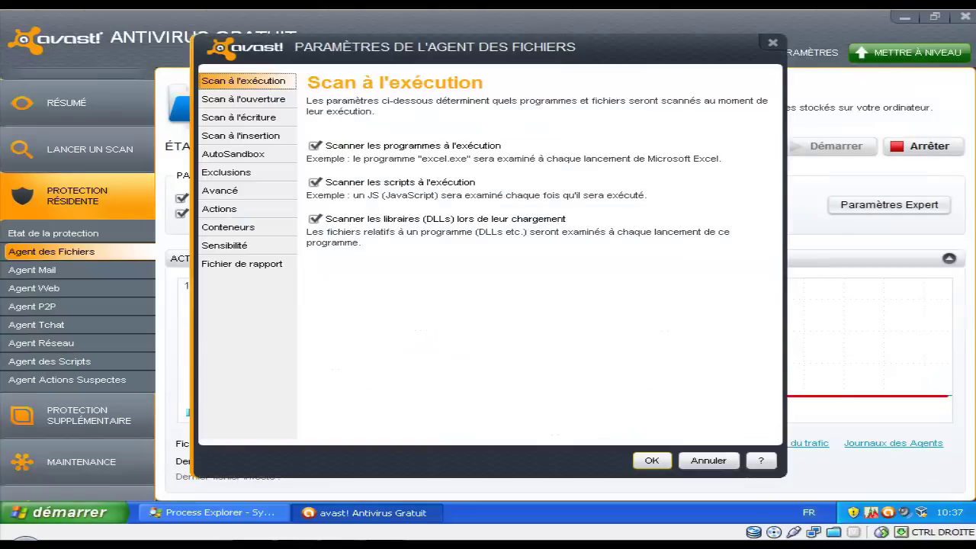
{"action": "left_click", "coordinate": [224, 245]}
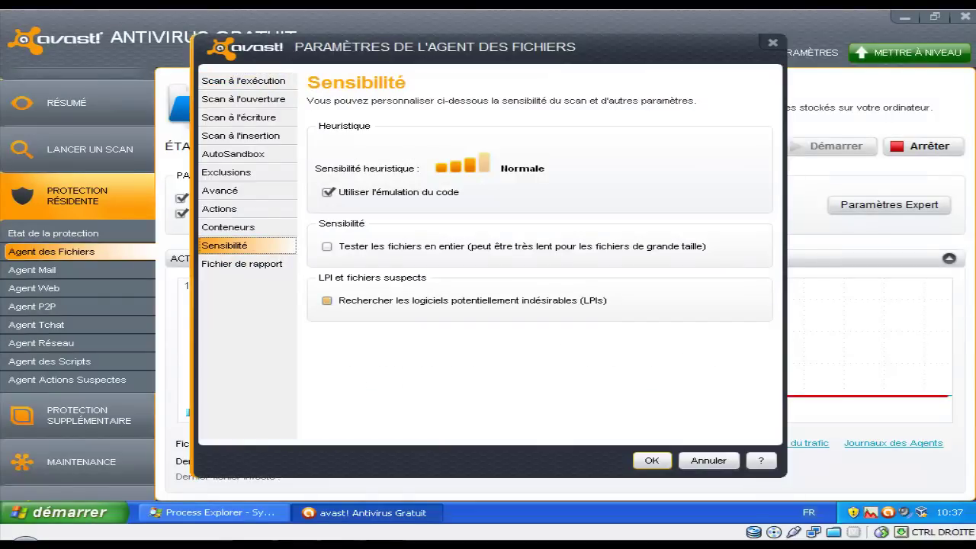
{"action": "left_click", "coordinate": [328, 301]}
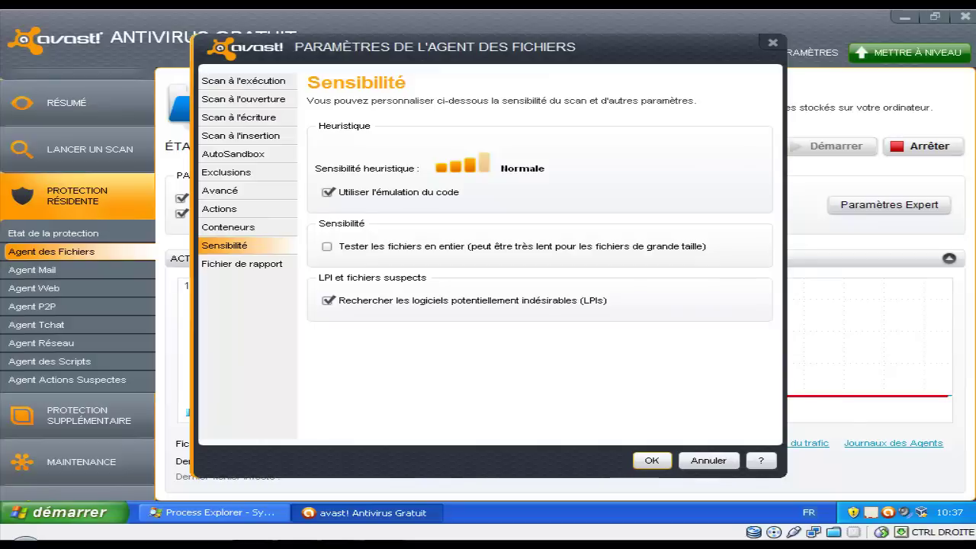
Review the file agent's settings for scanning on execution, opening, writing and insertion, plus AutoSandbox and exclusions
{"action": "left_click", "coordinate": [243, 81]}
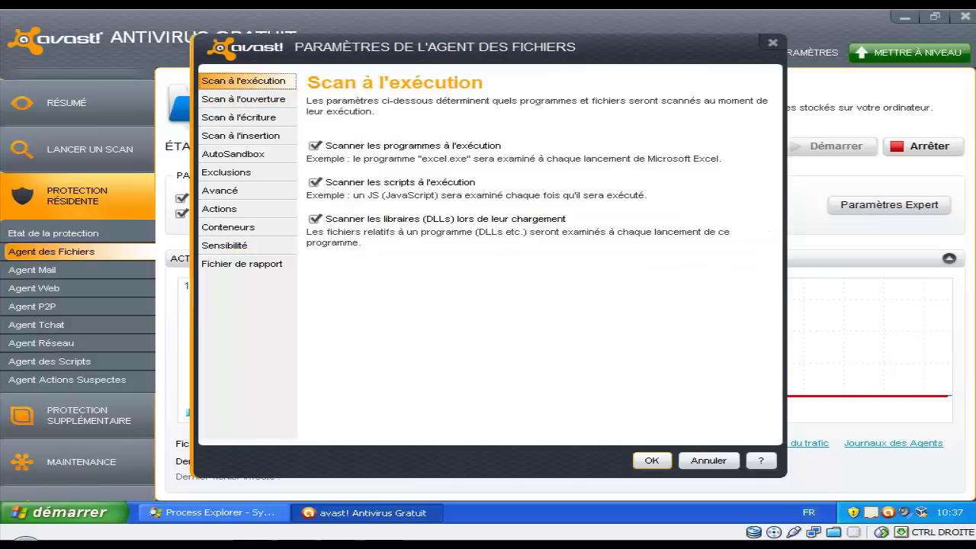
{"action": "left_click", "coordinate": [243, 99]}
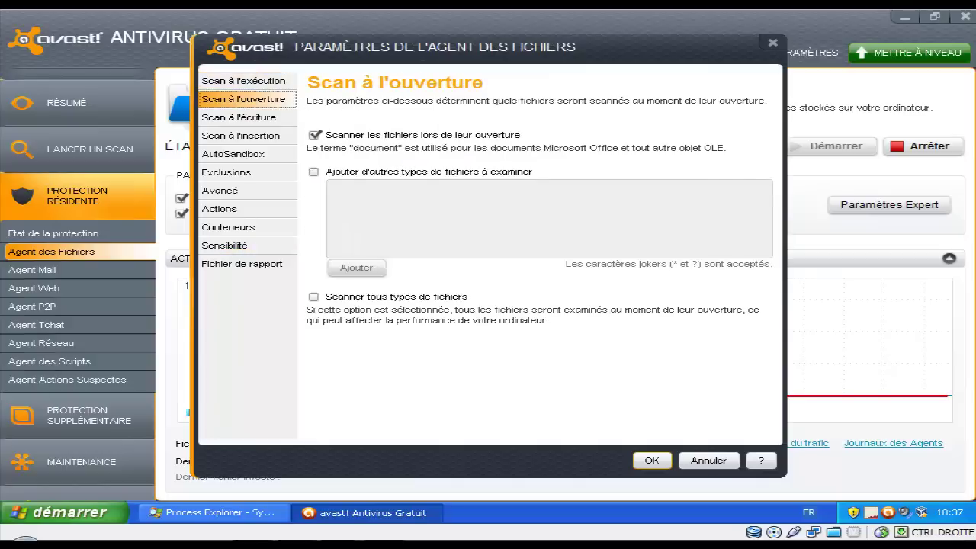
{"action": "left_click", "coordinate": [239, 117]}
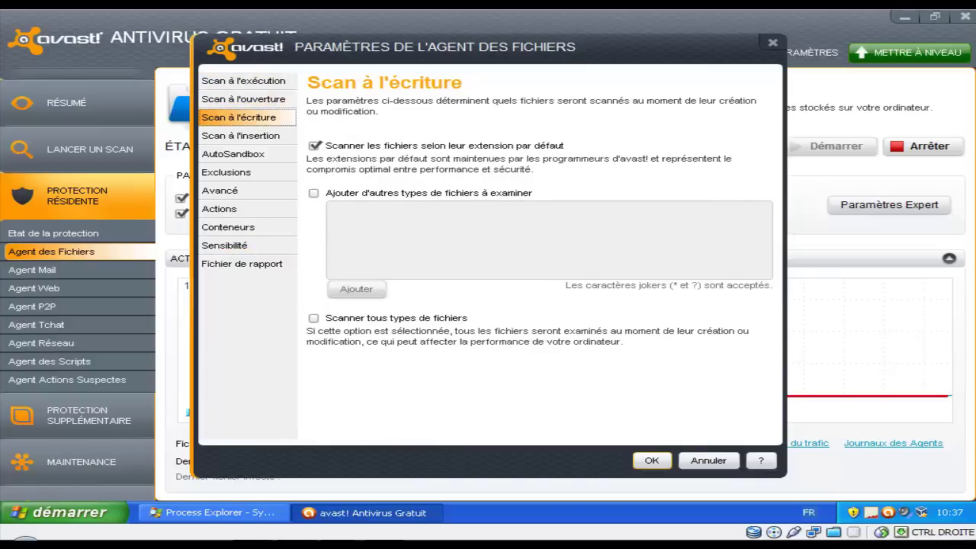
{"action": "left_click", "coordinate": [241, 136]}
{"action": "left_click", "coordinate": [233, 154]}
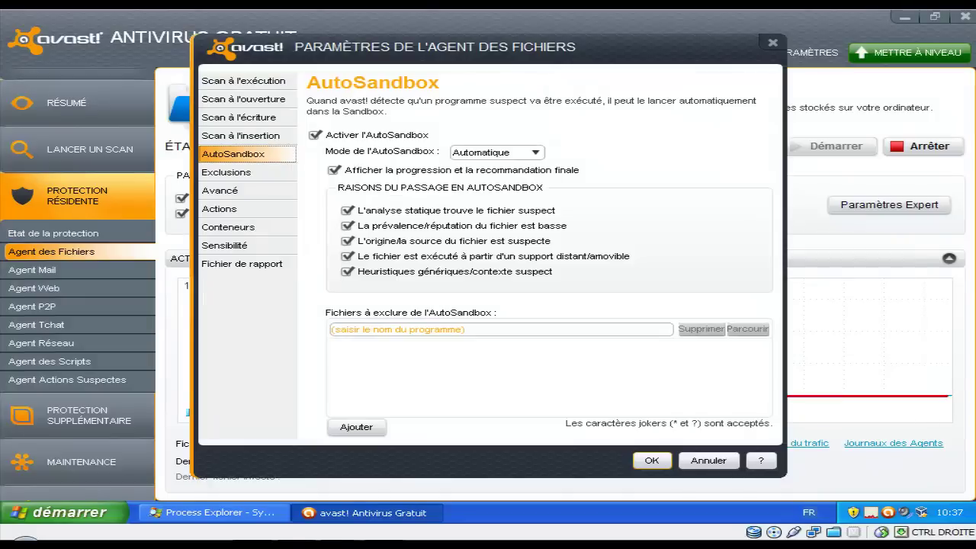
{"action": "left_click", "coordinate": [226, 173]}
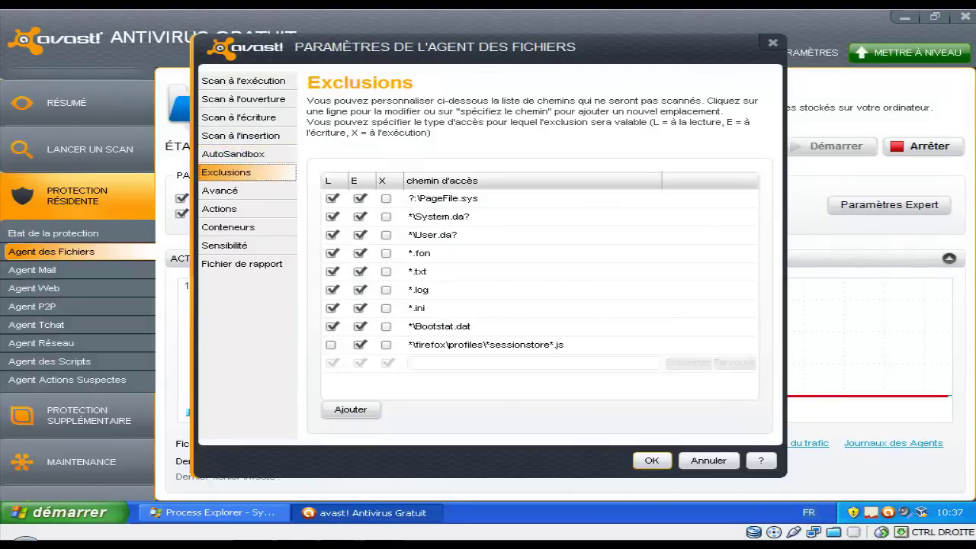
Check the file agent's advanced, detection action, container, sensitivity and report file settings, and save the agent's configuration
{"action": "left_click", "coordinate": [221, 191]}
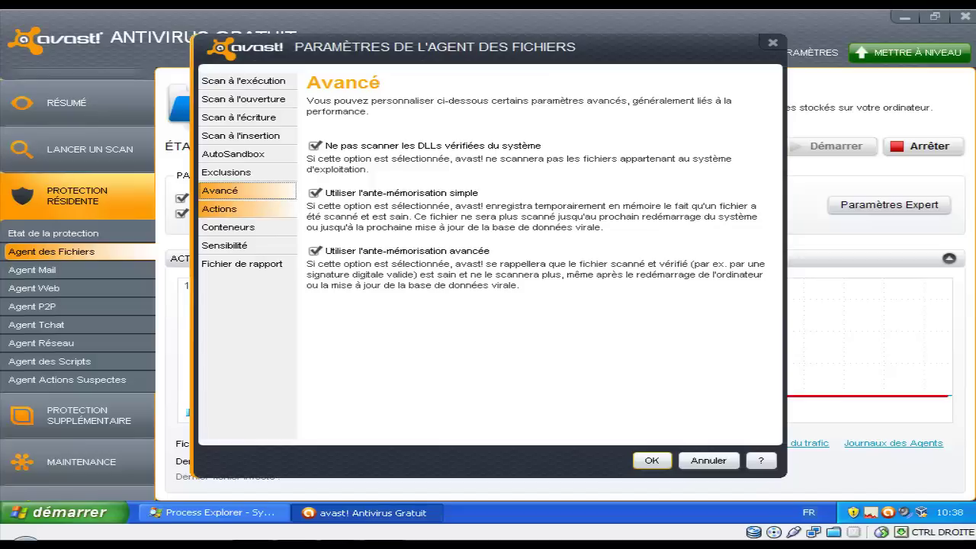
{"action": "left_click", "coordinate": [219, 209]}
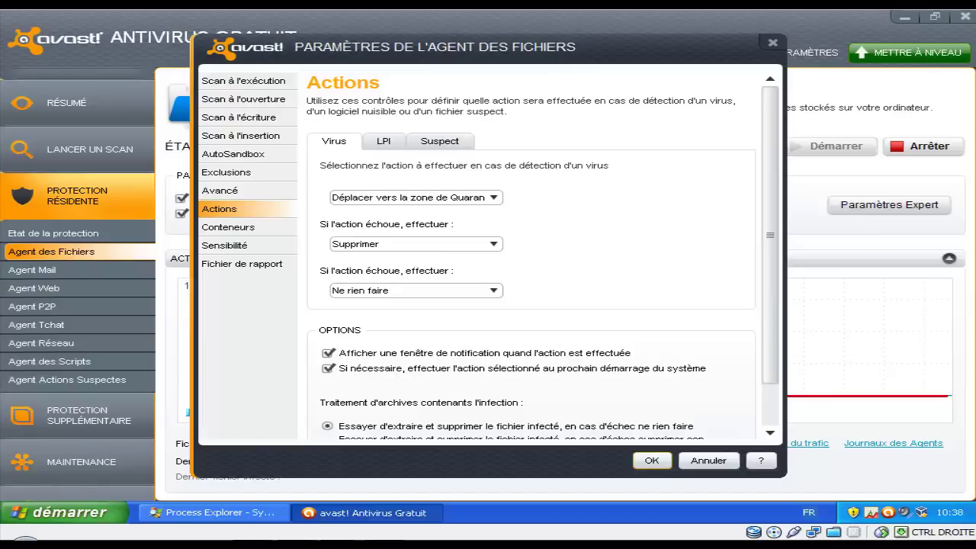
{"action": "key", "text": "ctrl+Tab"}
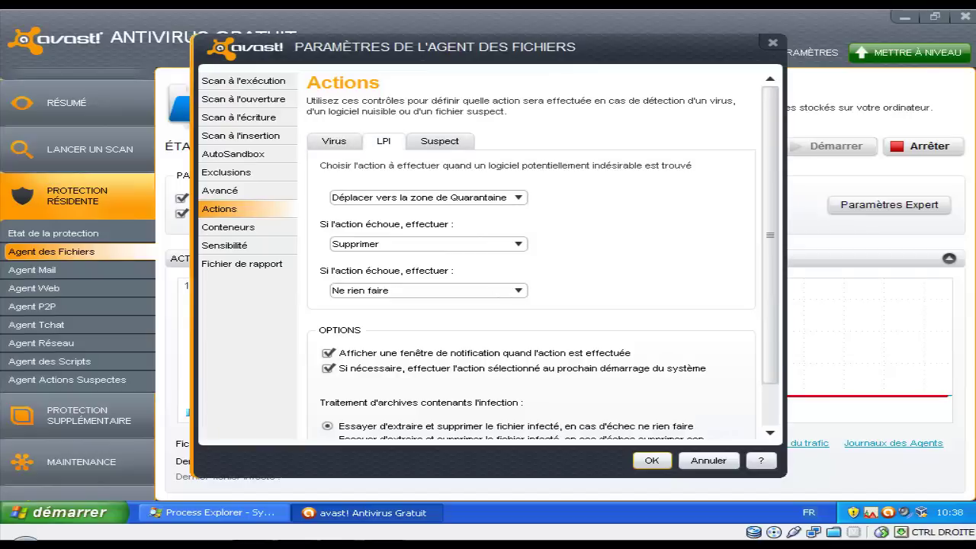
{"action": "key", "text": "ctrl+Tab"}
{"action": "left_click", "coordinate": [228, 226]}
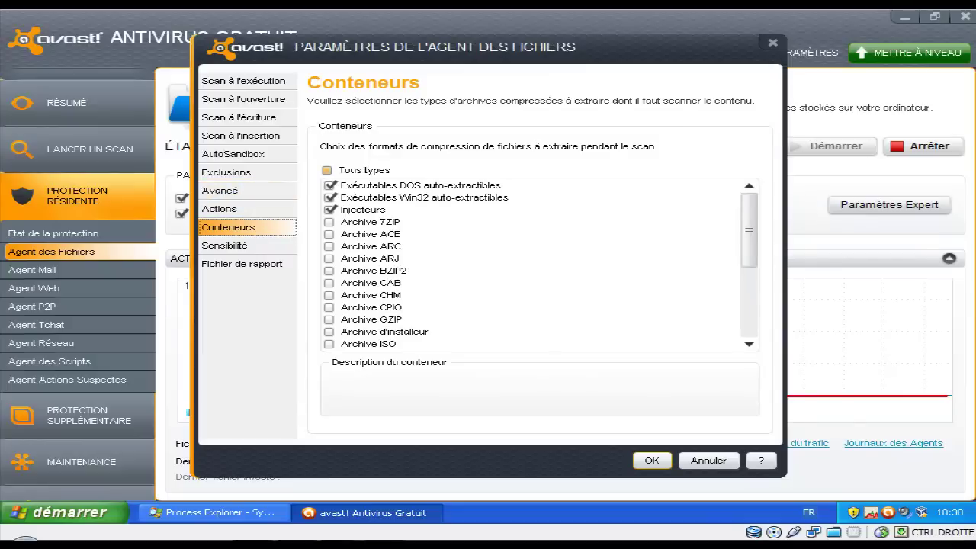
{"action": "left_click", "coordinate": [225, 246]}
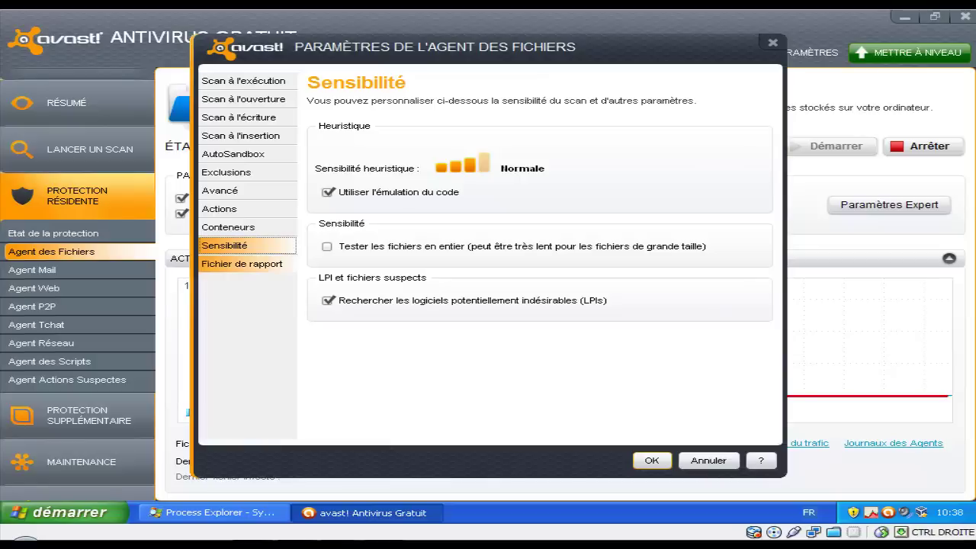
{"action": "left_click", "coordinate": [242, 264]}
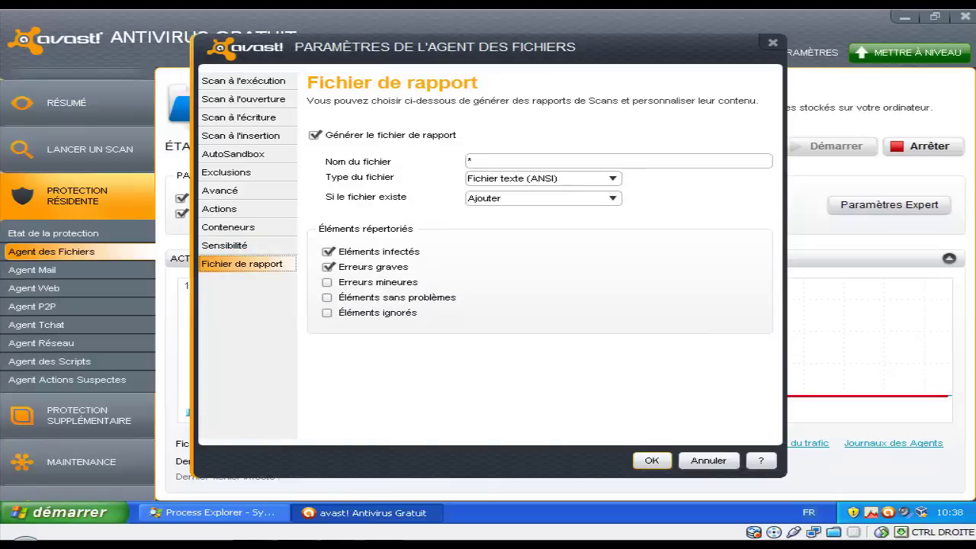
{"action": "left_click", "coordinate": [651, 461]}
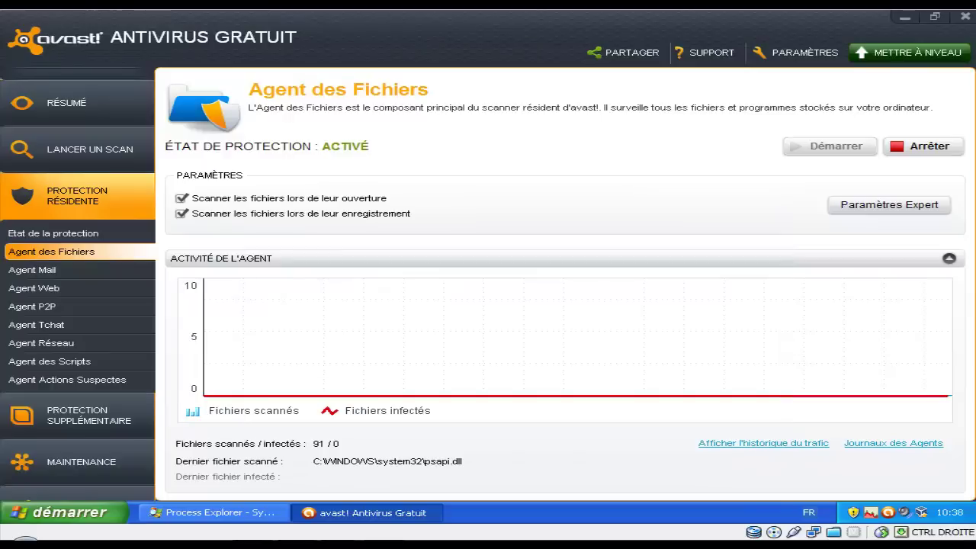
Examine the Agent Mail page and Agent Web's expert settings for main parameters, web analysis, virus actions and containers
{"action": "left_click", "coordinate": [32, 270]}
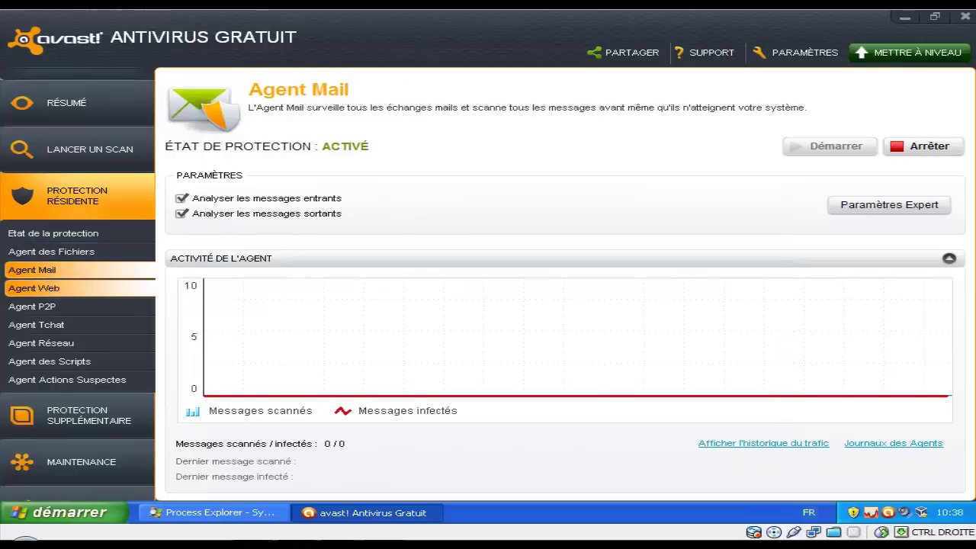
{"action": "left_click", "coordinate": [33, 289]}
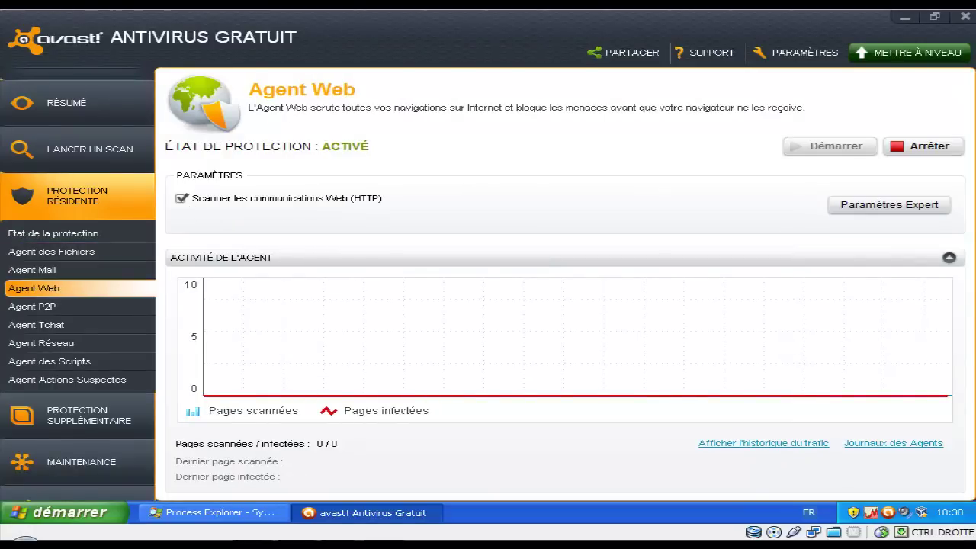
{"action": "left_click", "coordinate": [889, 204]}
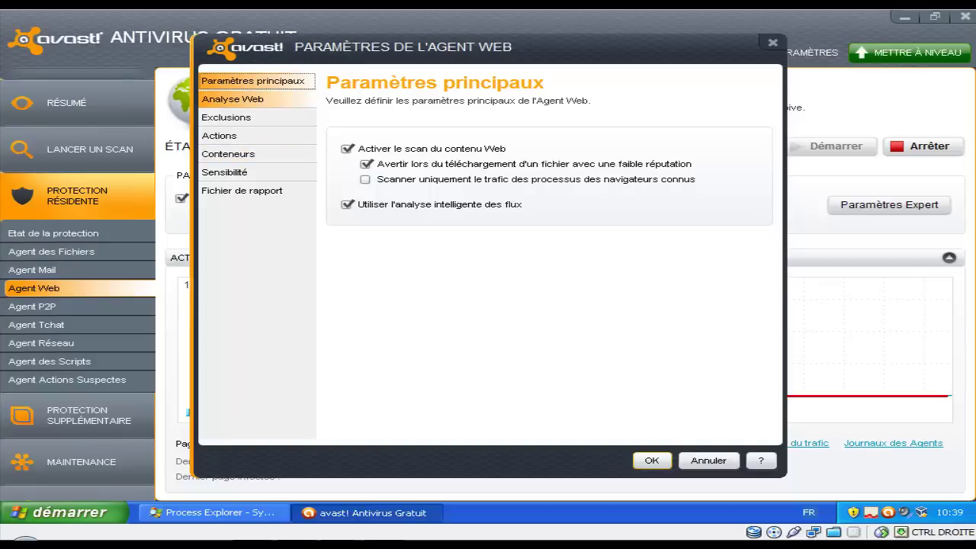
{"action": "left_click", "coordinate": [232, 99]}
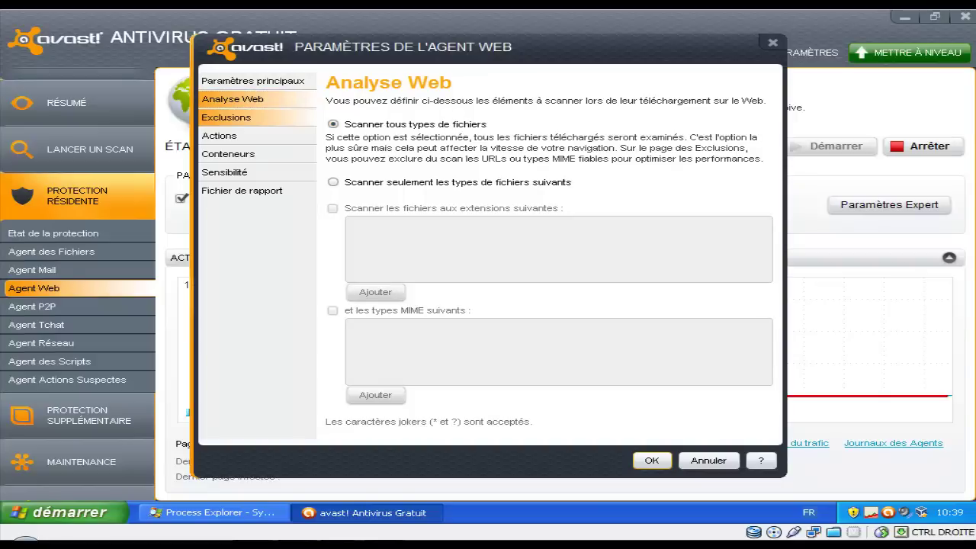
{"action": "left_click", "coordinate": [228, 135]}
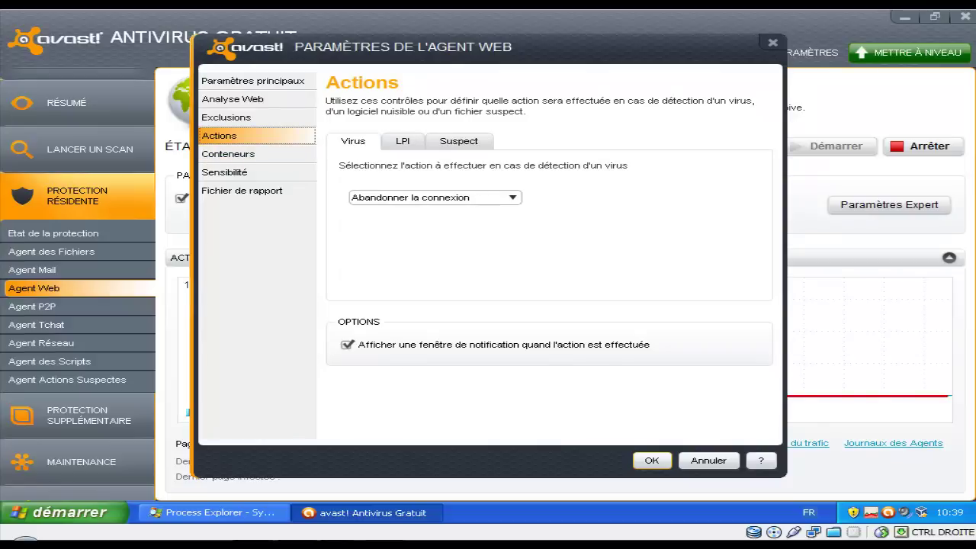
{"action": "left_click", "coordinate": [229, 154]}
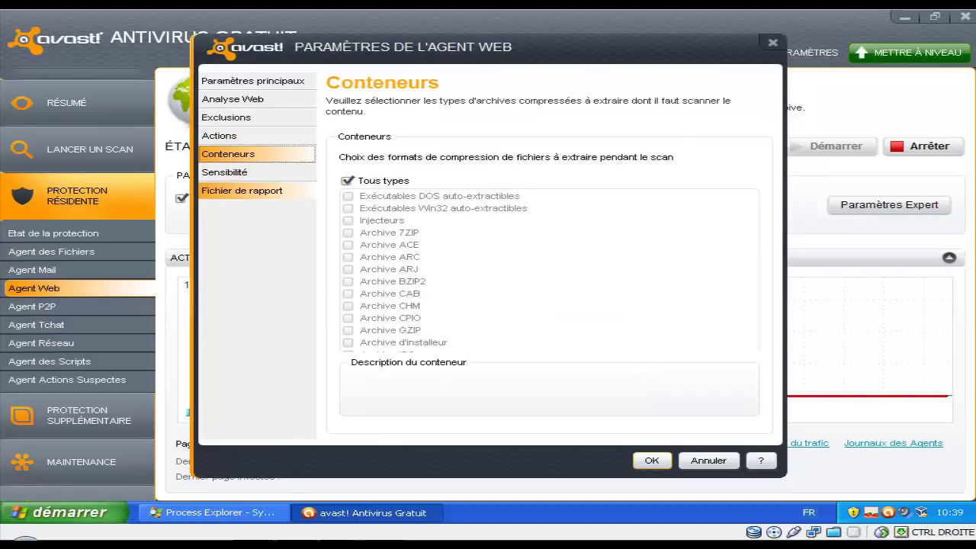
Enable the search for potentially unwanted software (LPIs) in Agent Web's sensitivity settings and save the change
{"action": "left_click", "coordinate": [225, 172]}
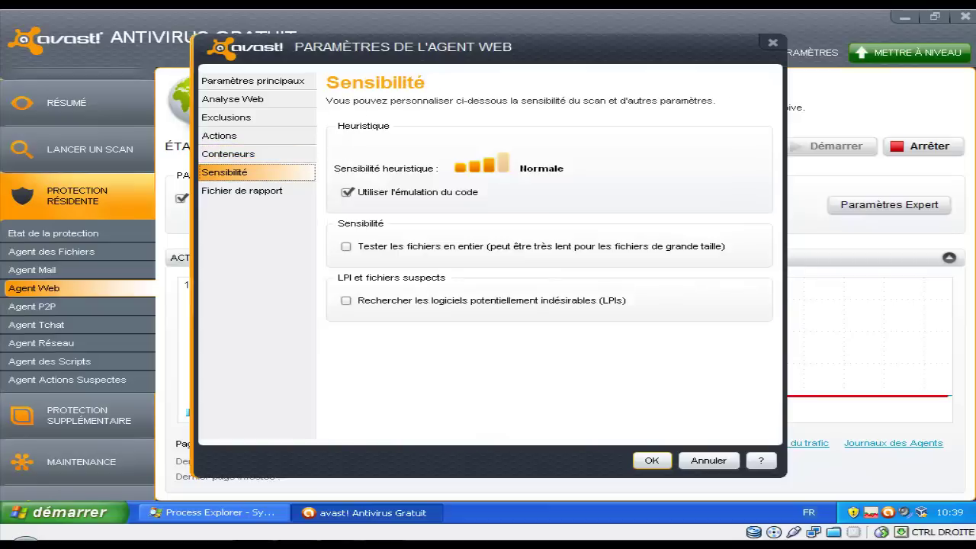
{"action": "left_click", "coordinate": [347, 301]}
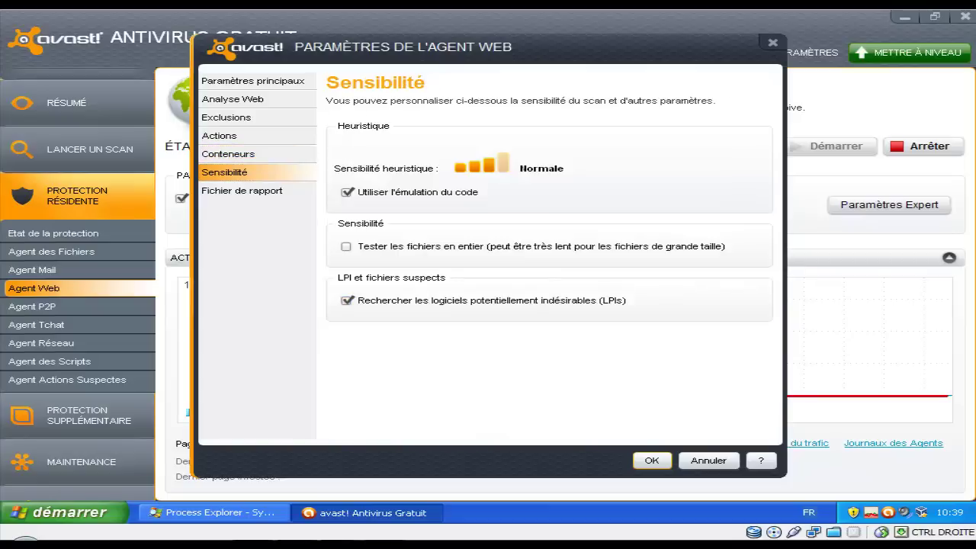
{"action": "key", "text": "Return"}
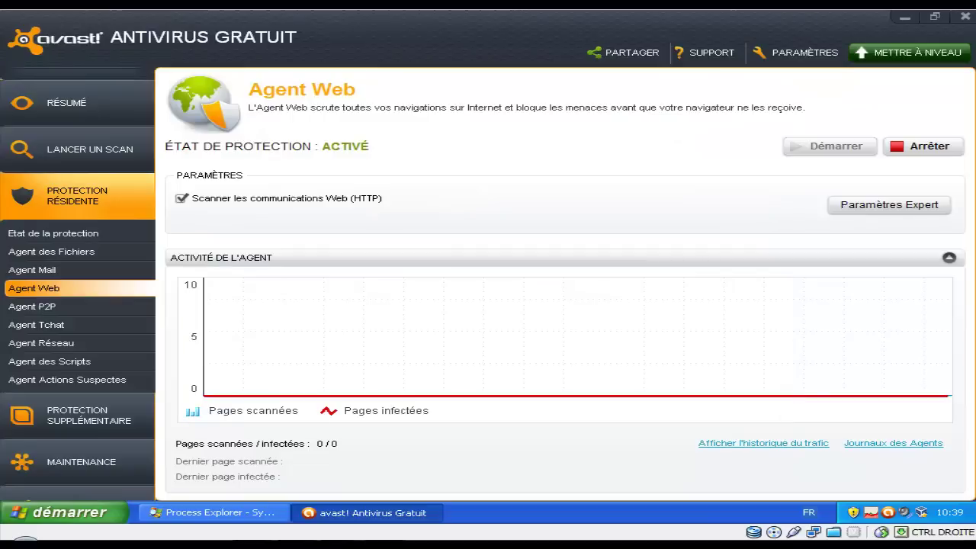
Review the full list of monitored programs in Agent P2P's expert settings and leave them without saving
{"action": "left_click", "coordinate": [32, 306]}
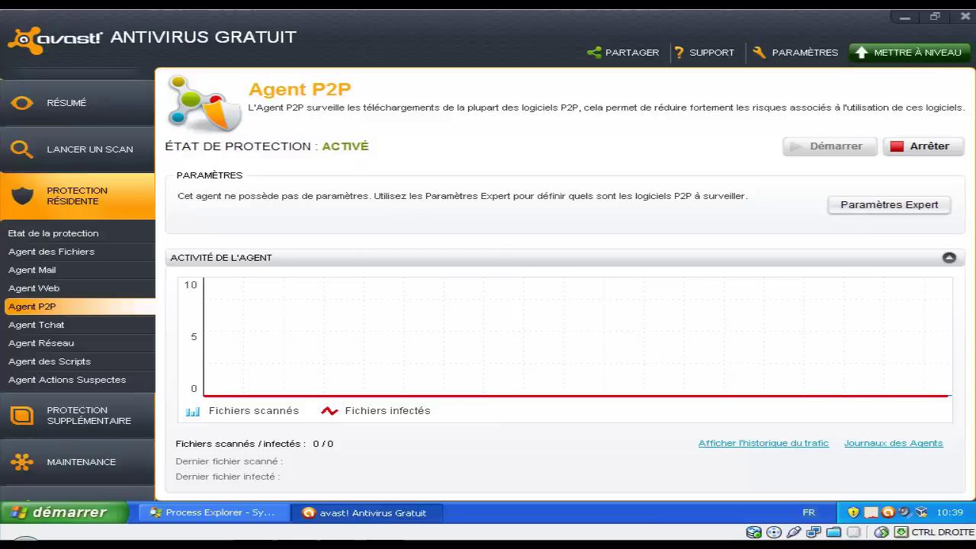
{"action": "left_click", "coordinate": [890, 204]}
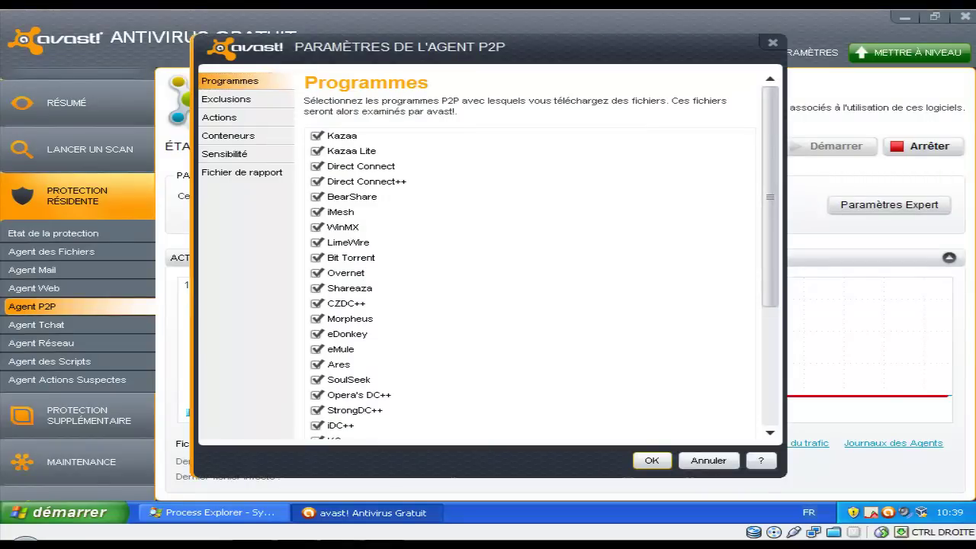
{"action": "scroll", "coordinate": [534, 259], "scroll_direction": "down", "scroll_amount": 1}
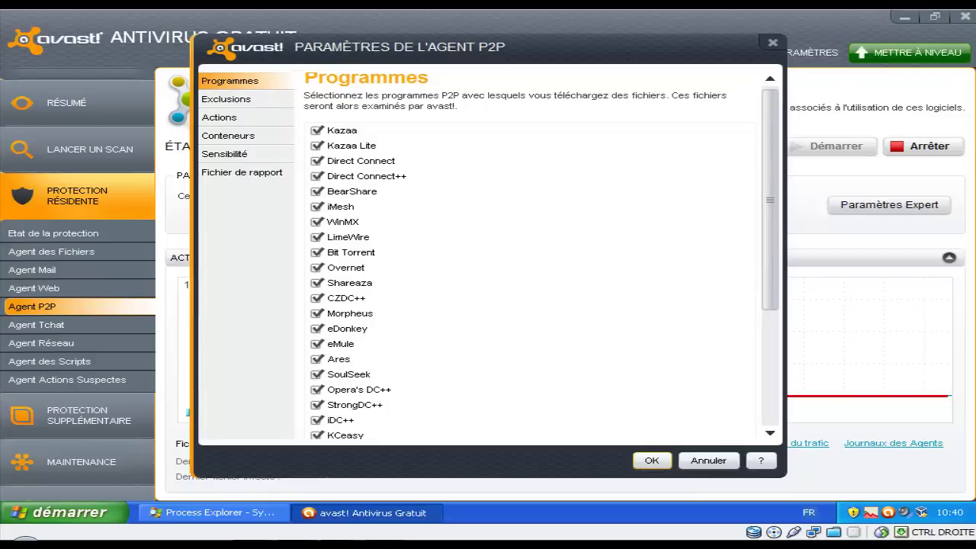
{"action": "scroll", "coordinate": [534, 260], "scroll_direction": "down", "scroll_amount": 2}
{"action": "scroll", "coordinate": [534, 259], "scroll_direction": "down", "scroll_amount": 3}
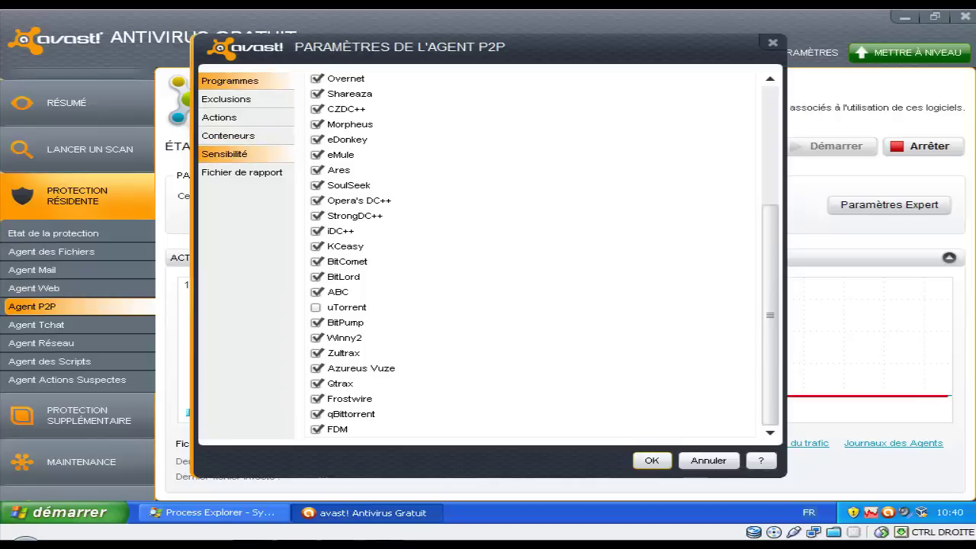
{"action": "left_click", "coordinate": [709, 460]}
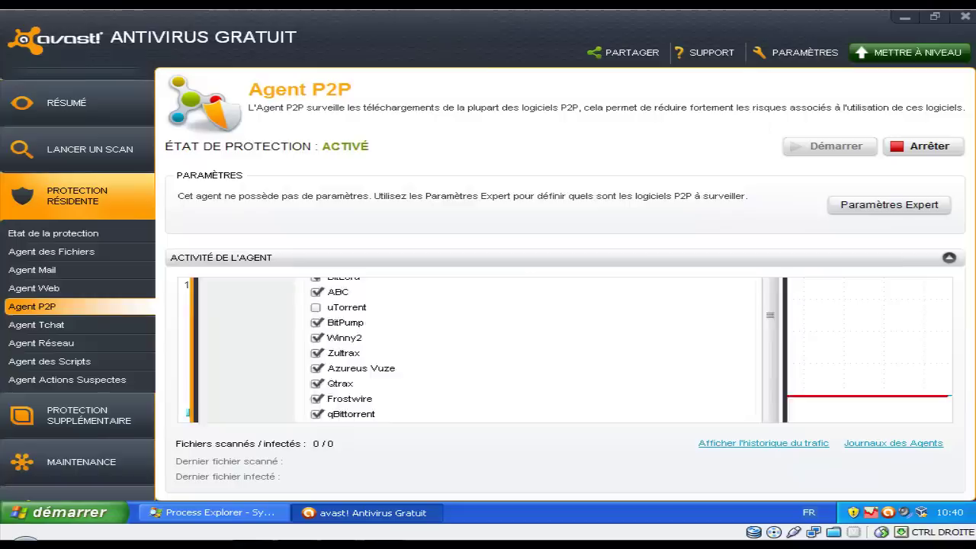
Look through the Agent Tchat, Agent Réseau, Agent des Scripts and Agent Actions Suspectes pages
{"action": "left_click", "coordinate": [36, 324]}
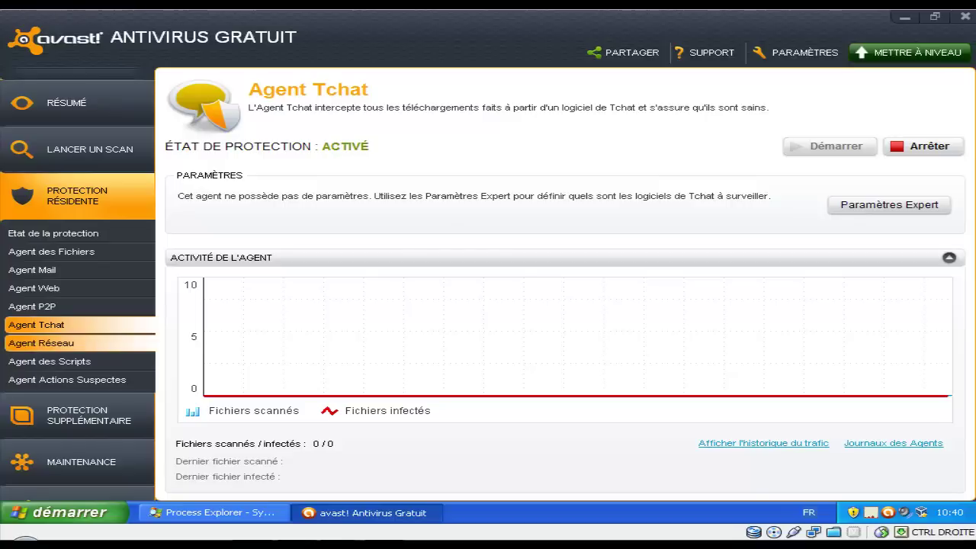
{"action": "left_click", "coordinate": [41, 343]}
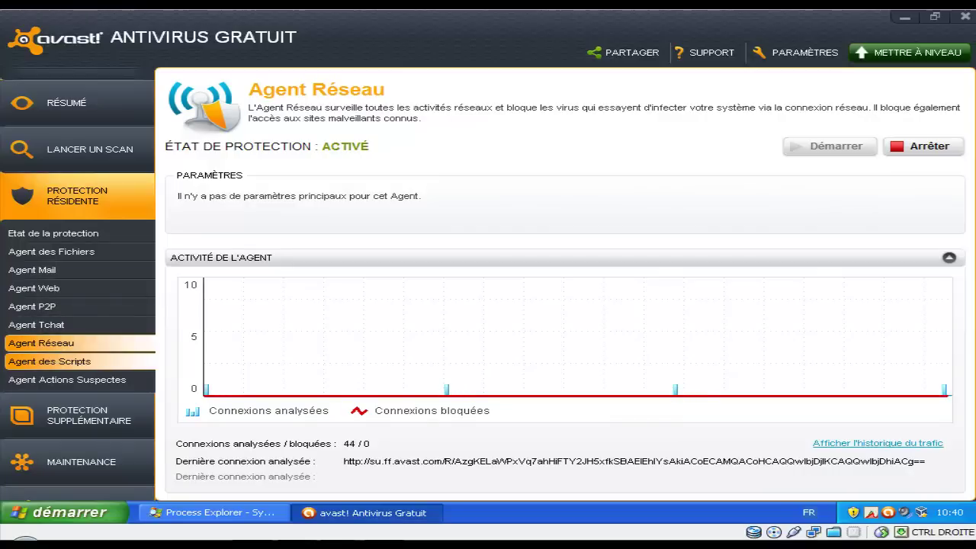
{"action": "left_click", "coordinate": [50, 361]}
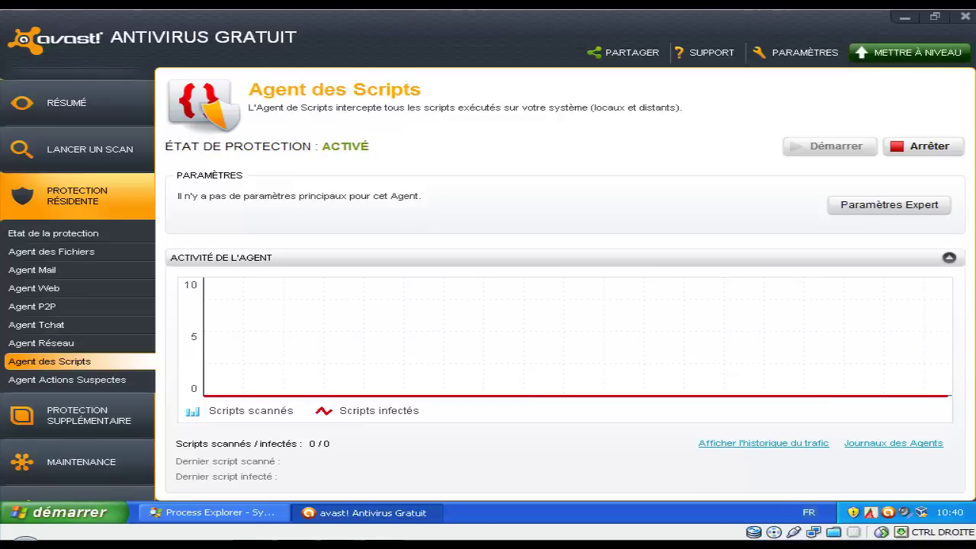
{"action": "left_click", "coordinate": [67, 380]}
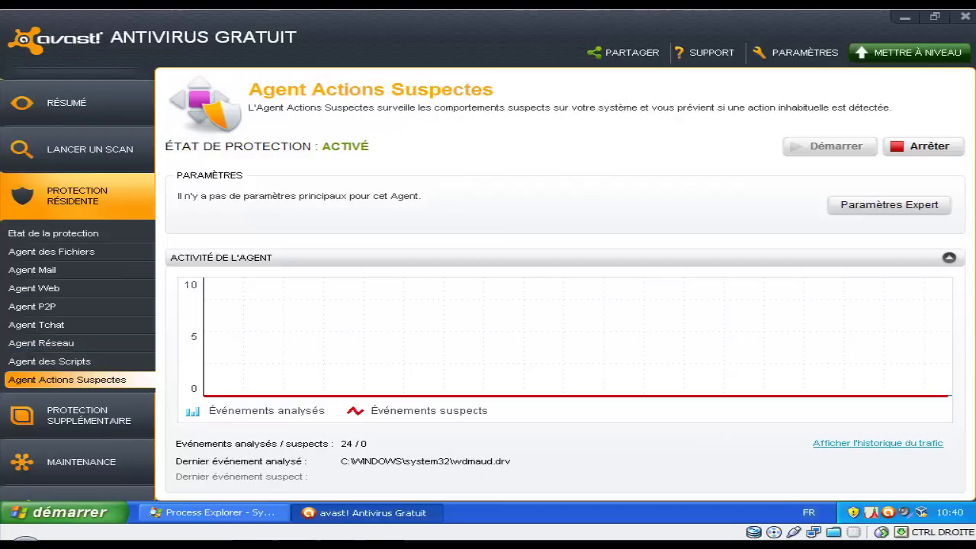
Set the action for suspicious behaviour to Demander in Agent Actions Suspectes' expert settings and save the change
{"action": "left_click", "coordinate": [889, 204]}
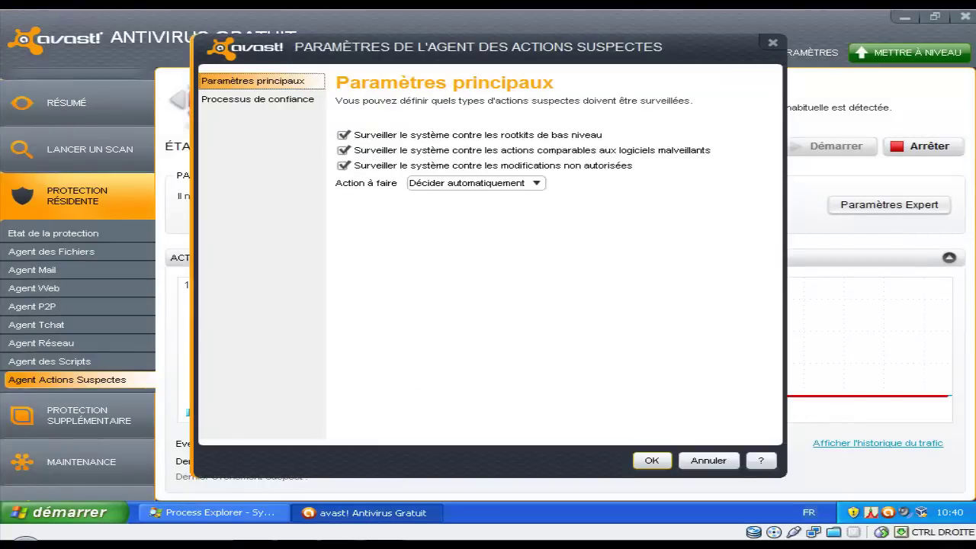
{"action": "left_click", "coordinate": [537, 183]}
{"action": "key", "text": "Down"}
{"action": "key", "text": "Down"}
{"action": "key", "text": "Down"}
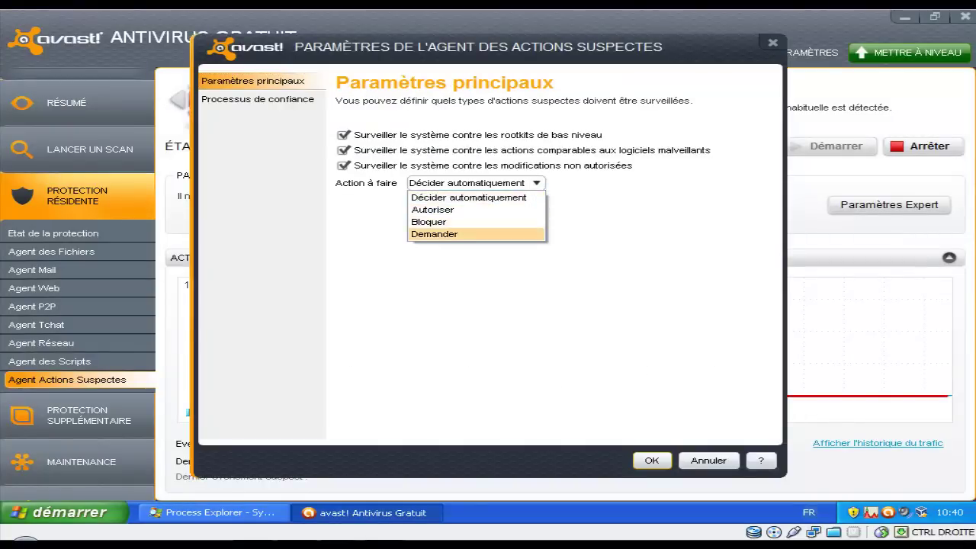
{"action": "key", "text": "Return"}
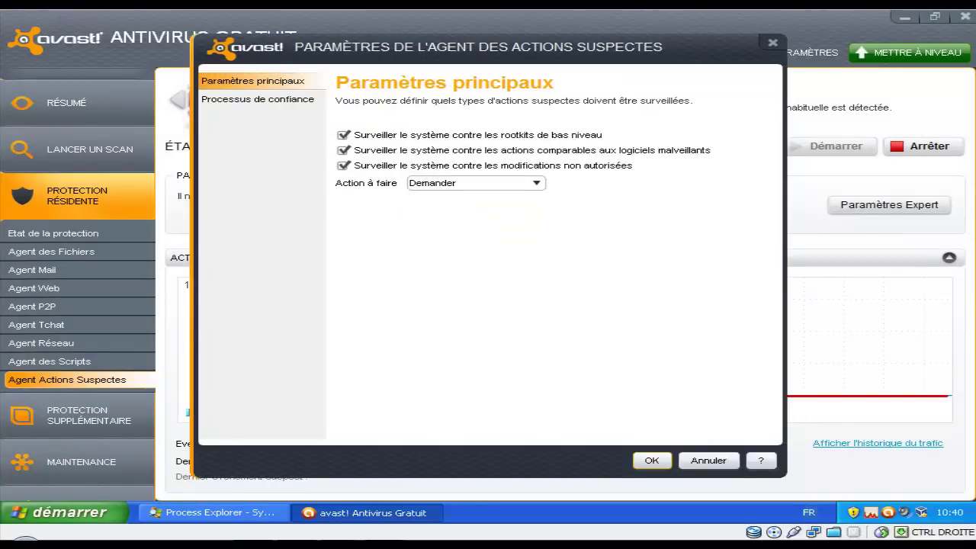
{"action": "key", "text": "Return"}
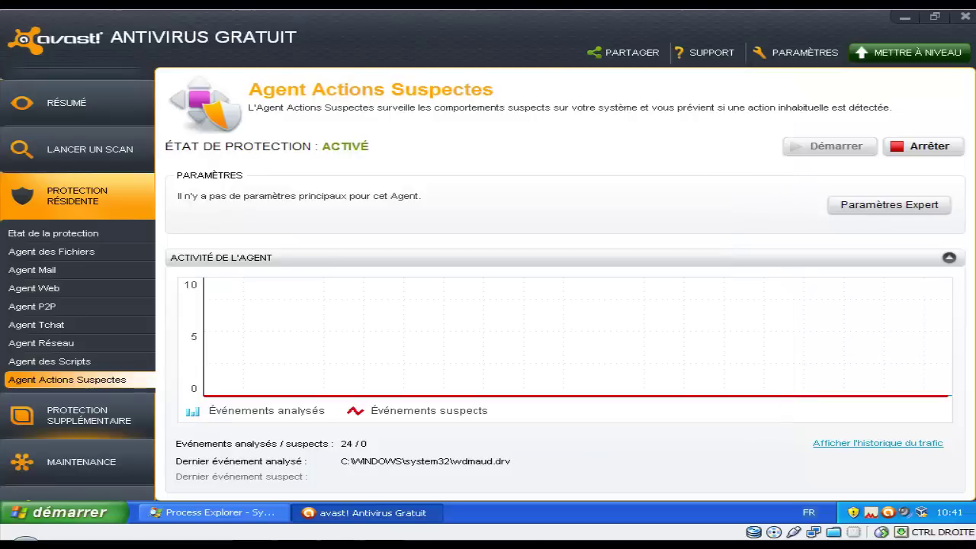
Look through the supplementary protection pages for AutoSandbox, browser protection, remote assistance and site blocking
{"action": "left_click", "coordinate": [89, 415]}
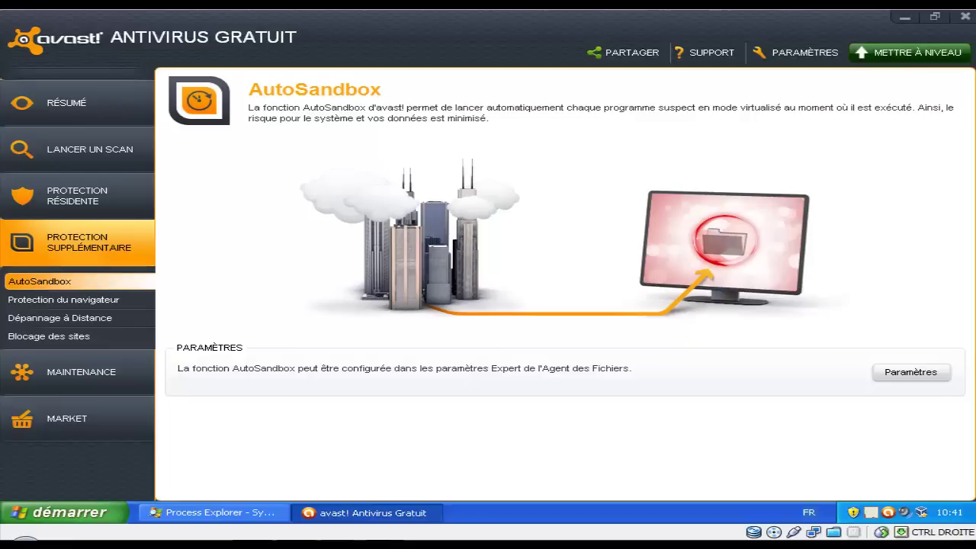
{"action": "left_click", "coordinate": [63, 299]}
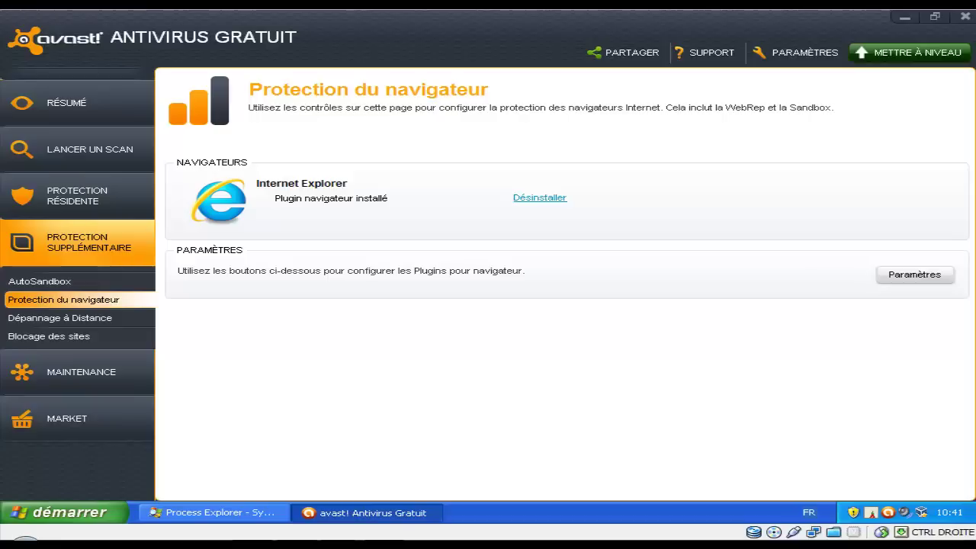
{"action": "left_click", "coordinate": [60, 318]}
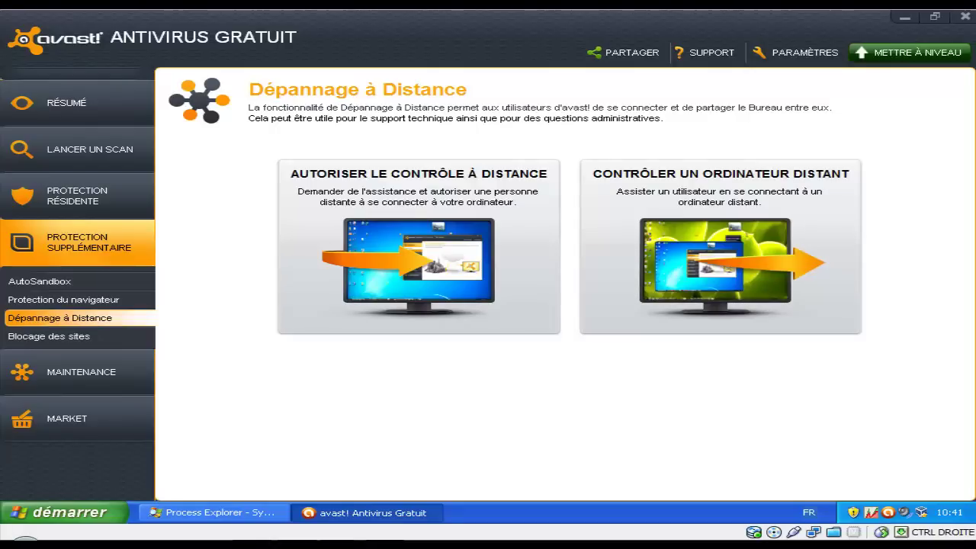
{"action": "left_click", "coordinate": [48, 337]}
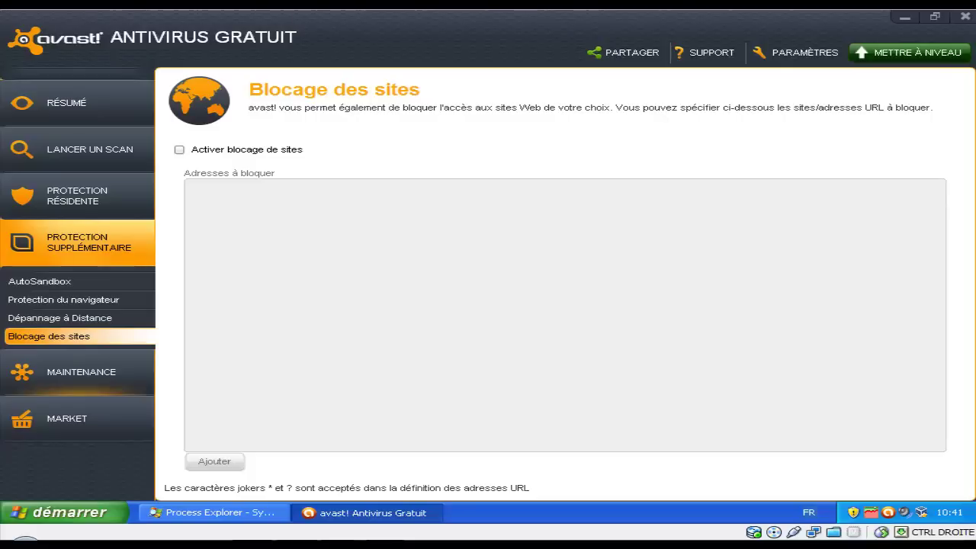
Look through the maintenance pages for updates, registration, quarantine, support, sharing and program information
{"action": "left_click", "coordinate": [80, 372]}
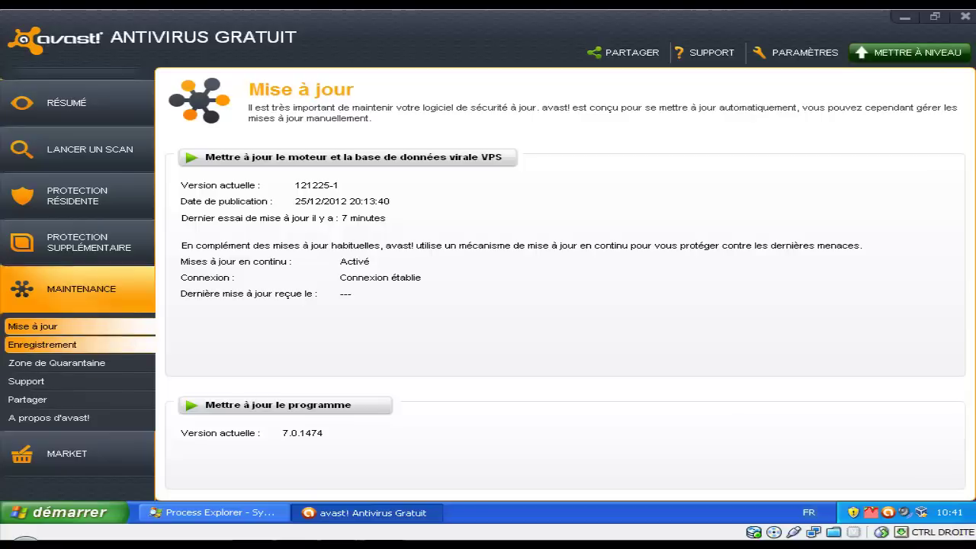
{"action": "left_click", "coordinate": [42, 345]}
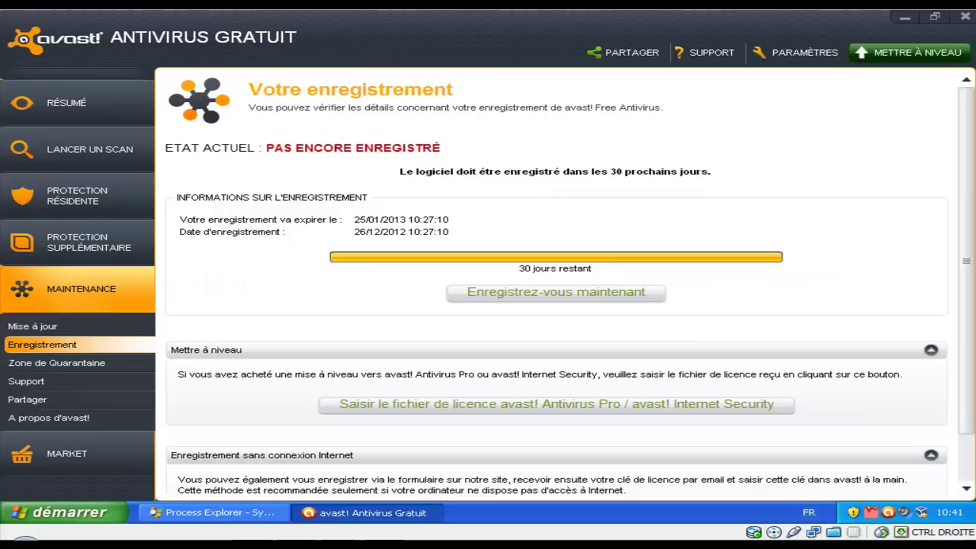
{"action": "left_click", "coordinate": [57, 363]}
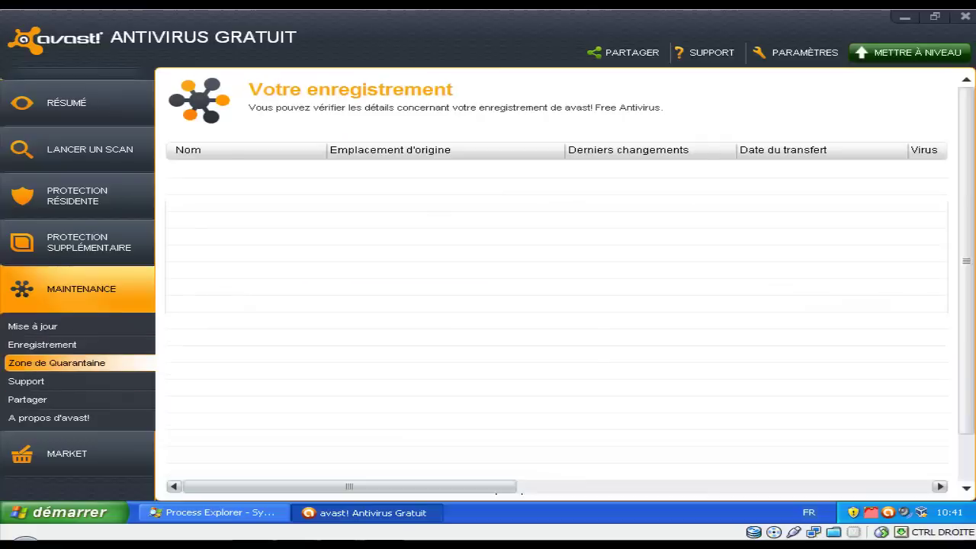
{"action": "left_click", "coordinate": [26, 381]}
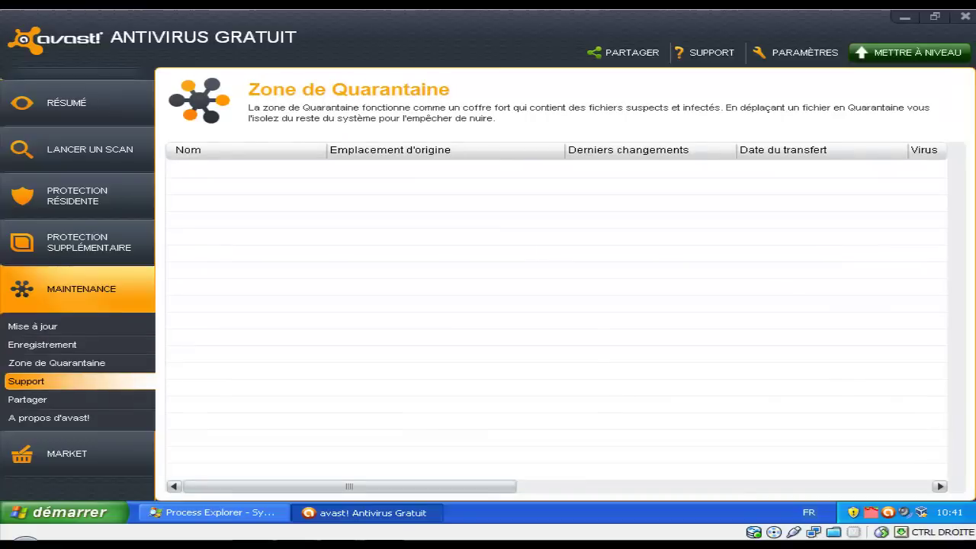
{"action": "left_click", "coordinate": [27, 400]}
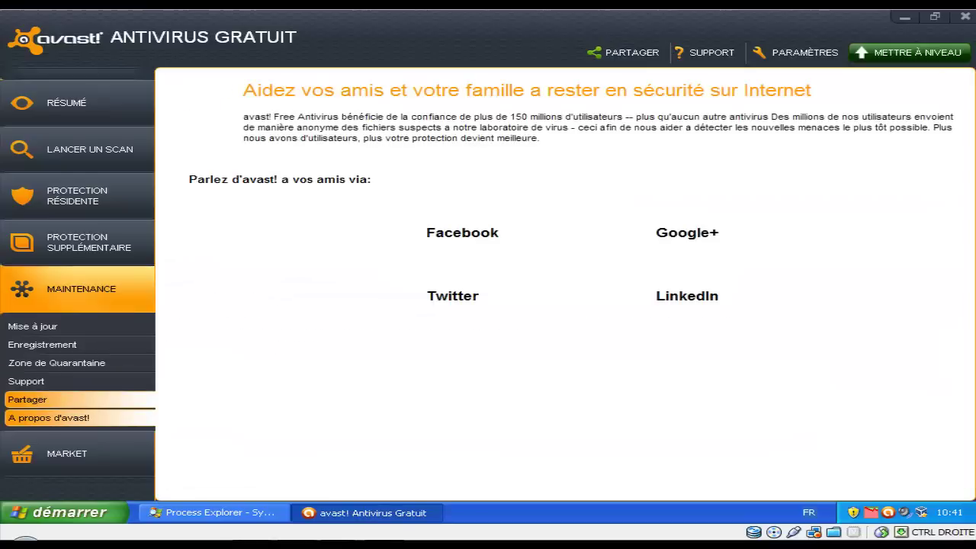
{"action": "left_click", "coordinate": [49, 418]}
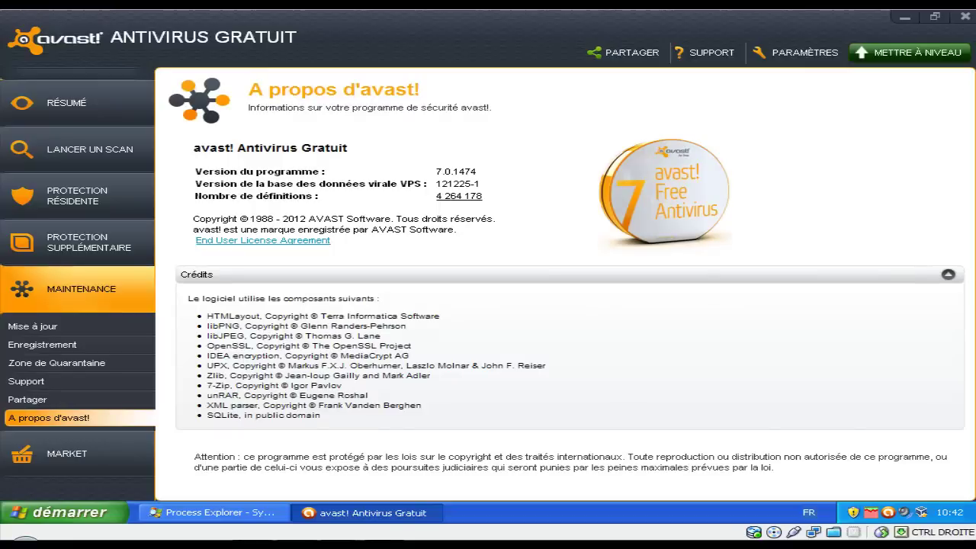
Browse the full product list in avast! Market and return to the current status summary
{"action": "left_click", "coordinate": [76, 454]}
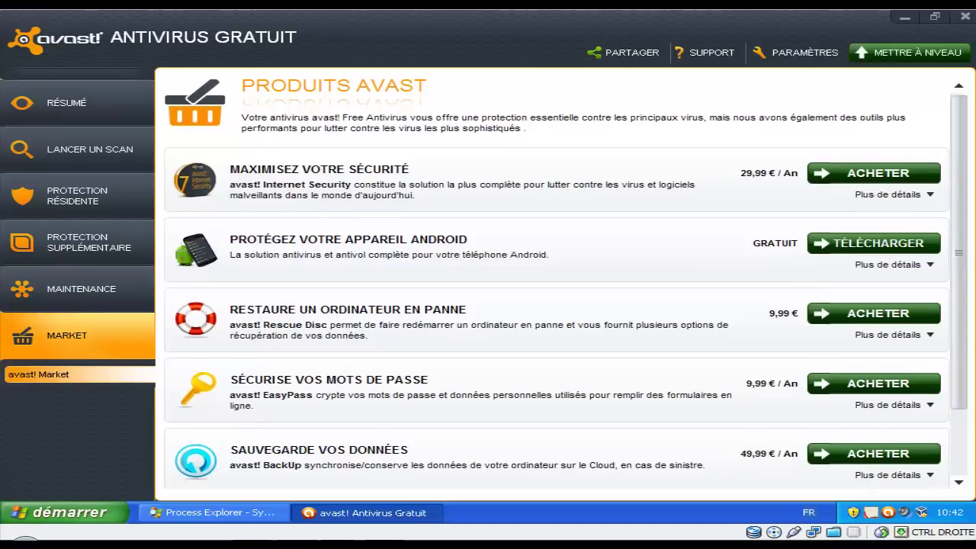
{"action": "scroll", "coordinate": [556, 284], "scroll_direction": "down", "scroll_amount": 2}
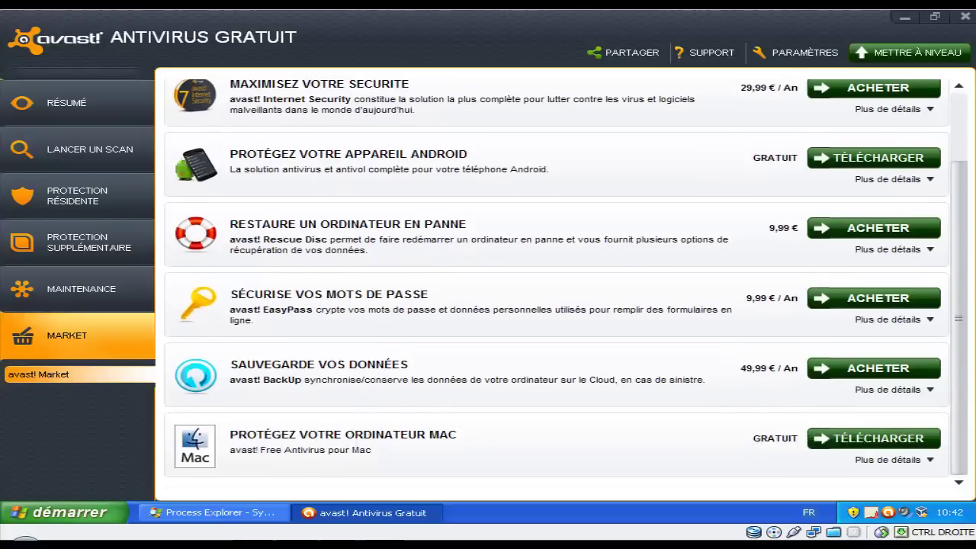
{"action": "scroll", "coordinate": [556, 283], "scroll_direction": "up", "scroll_amount": 2}
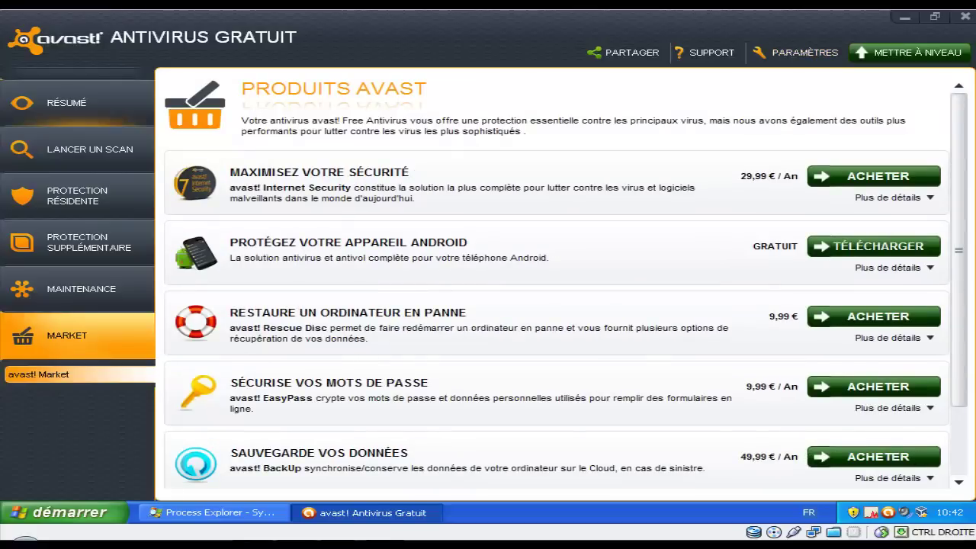
{"action": "left_click", "coordinate": [67, 104]}
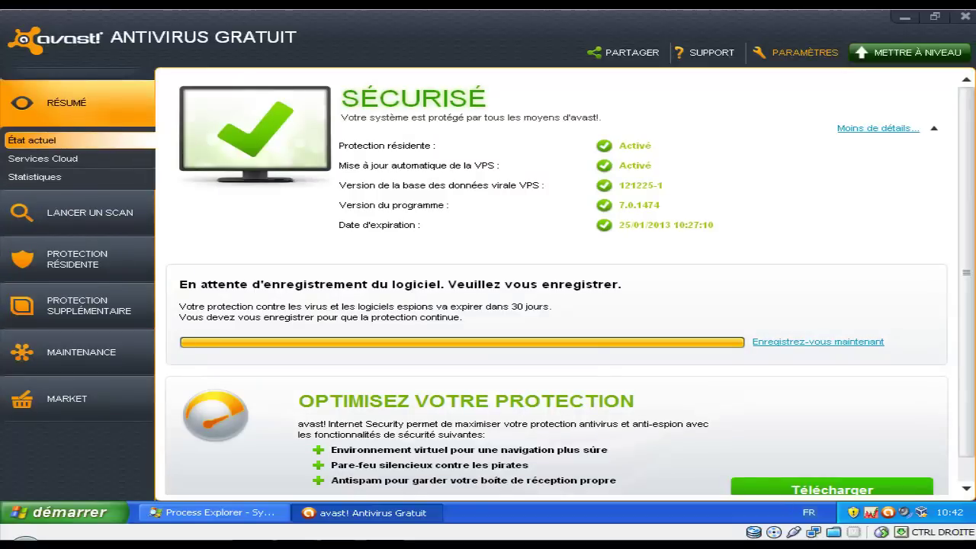
Review the program's general settings for main parameters, updates, cloud services, popups, quarantine and alerts
{"action": "left_click", "coordinate": [797, 51]}
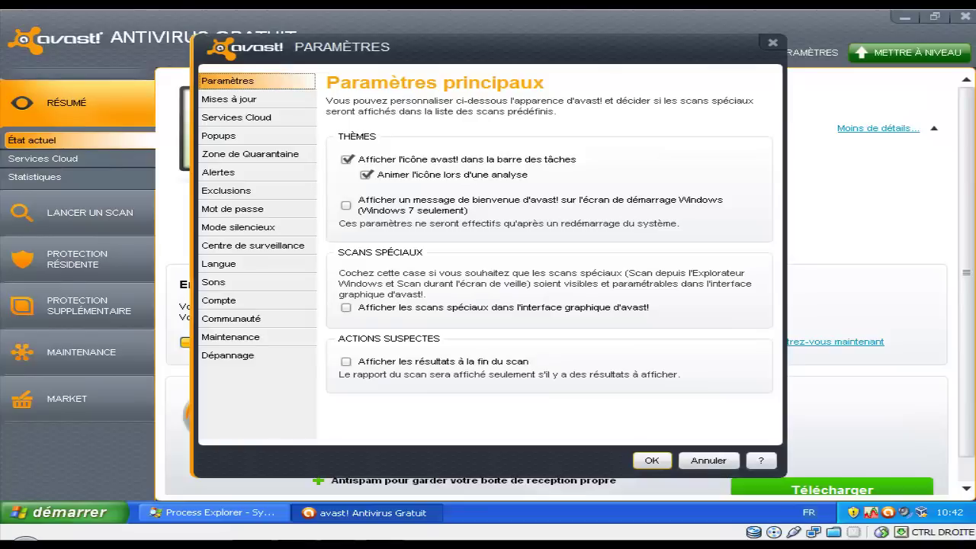
{"action": "left_click", "coordinate": [228, 99]}
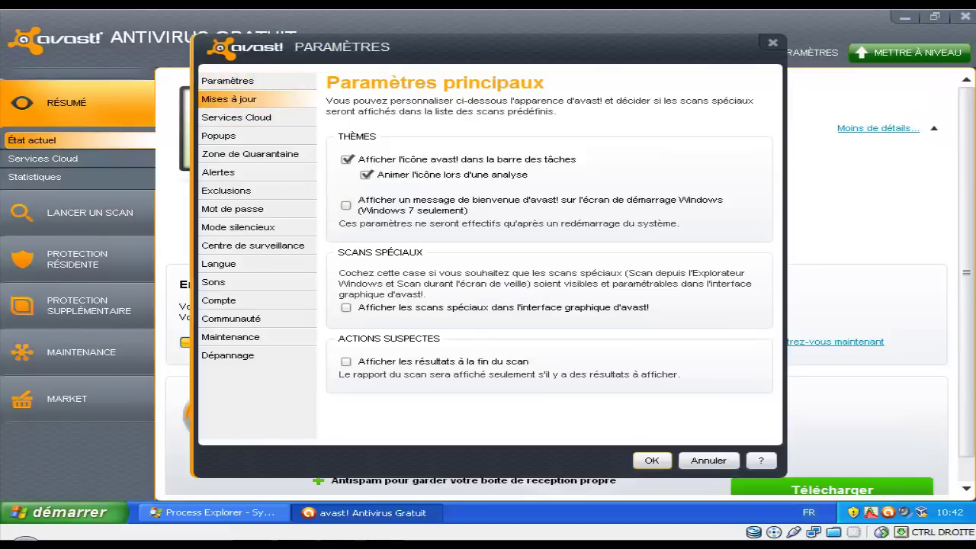
{"action": "left_click", "coordinate": [236, 118]}
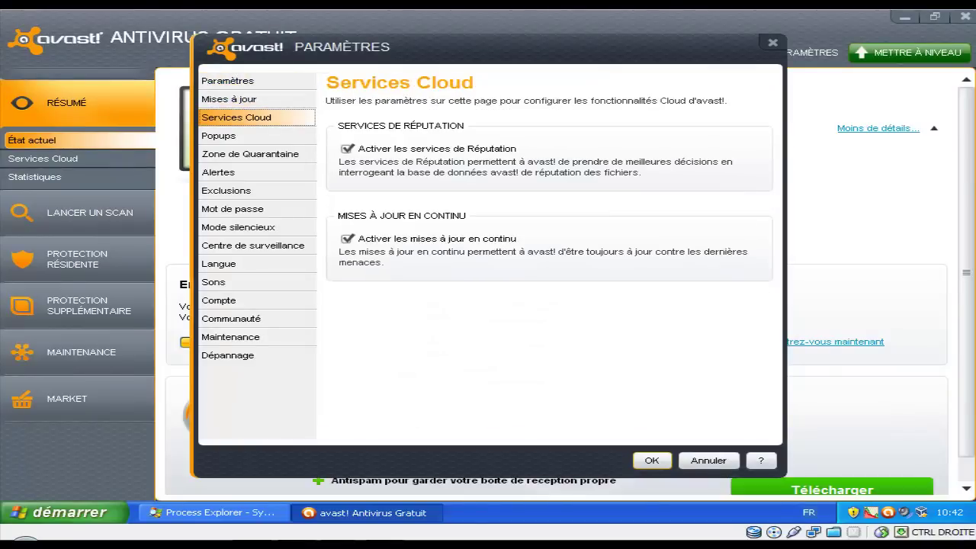
{"action": "left_click", "coordinate": [219, 136]}
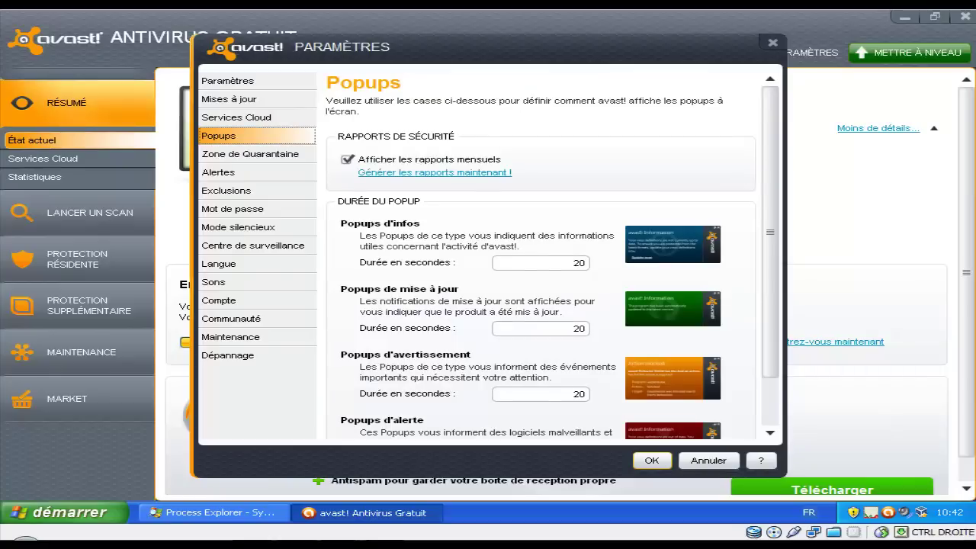
{"action": "left_click", "coordinate": [251, 153]}
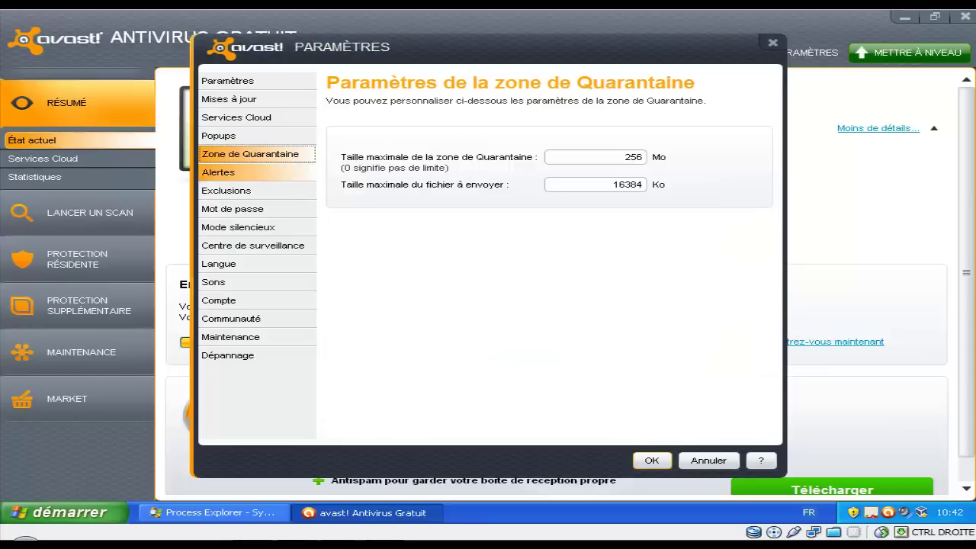
{"action": "left_click", "coordinate": [218, 171]}
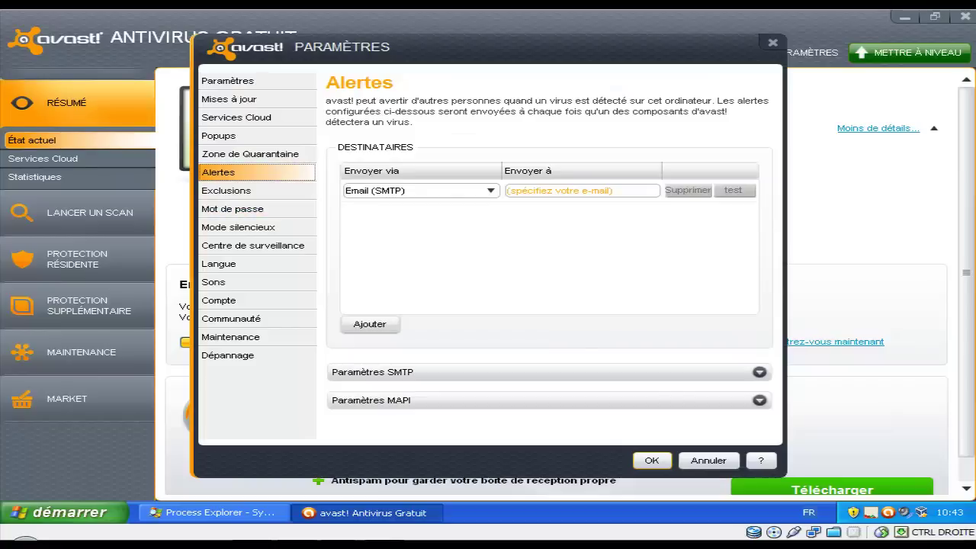
Review the program settings for exclusions, password protection, silent mode and the components of the Centre de surveillance
{"action": "left_click", "coordinate": [226, 190]}
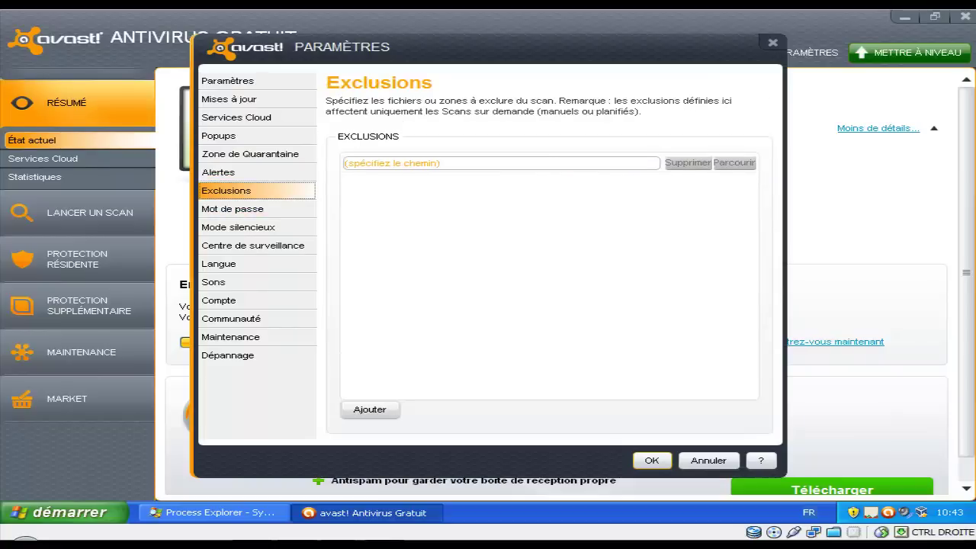
{"action": "left_click", "coordinate": [232, 208]}
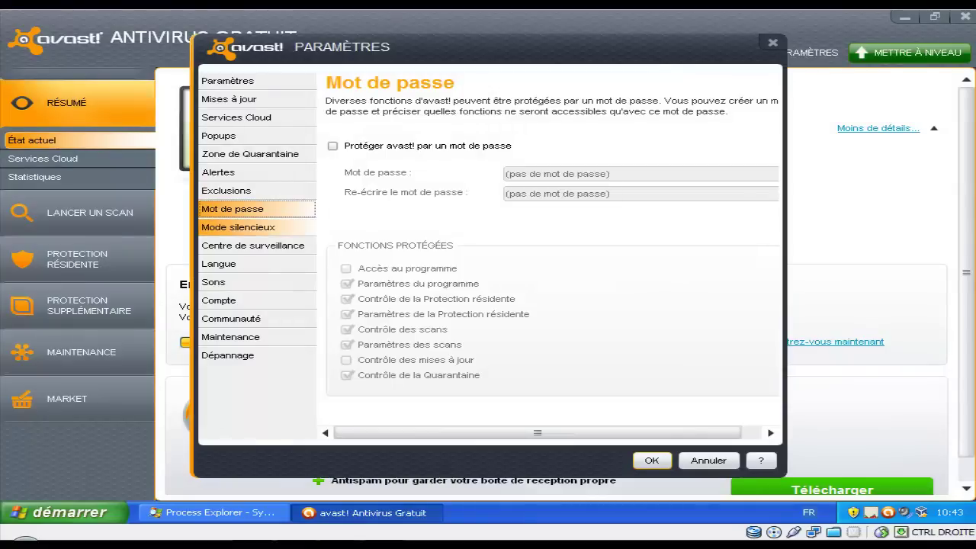
{"action": "left_click", "coordinate": [237, 227]}
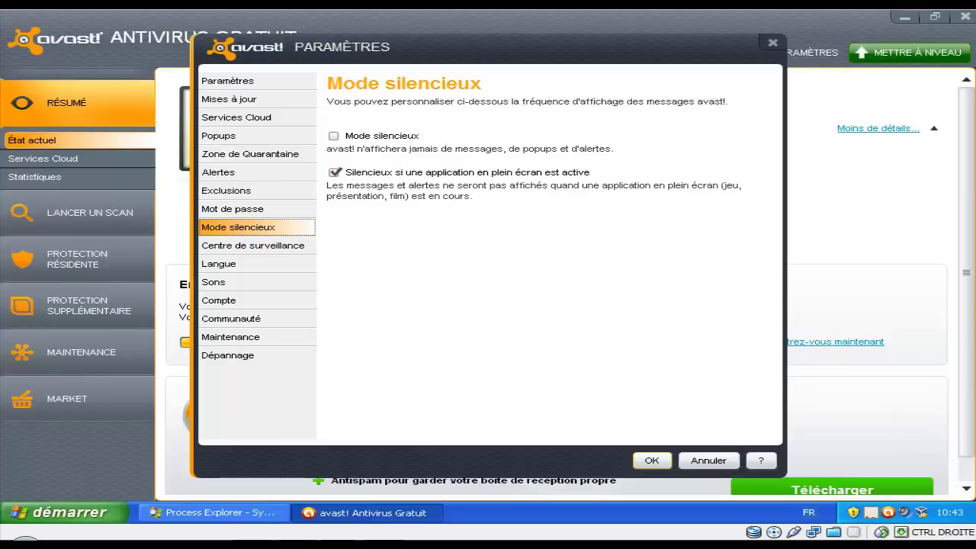
{"action": "left_click", "coordinate": [253, 245]}
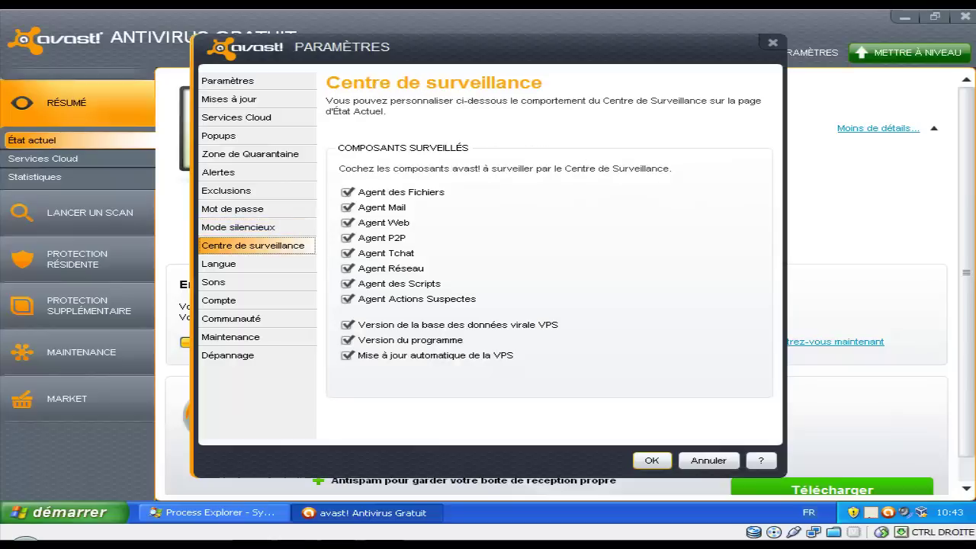
Check the available interface languages in the program settings and keep Français selected
{"action": "left_click", "coordinate": [218, 263]}
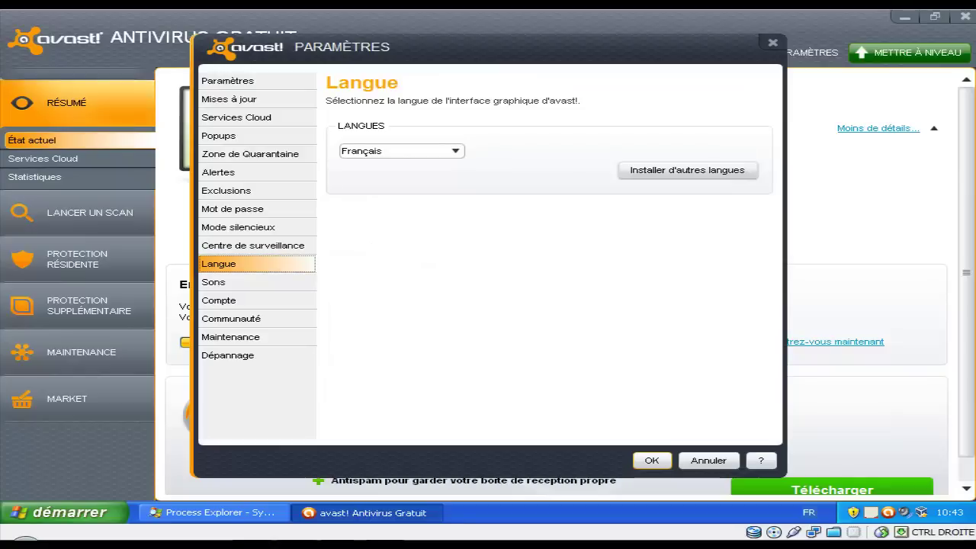
{"action": "left_click", "coordinate": [455, 151]}
{"action": "left_click", "coordinate": [402, 165]}
Review the sound, account, community, maintenance and troubleshooting settings and close the program settings
{"action": "left_click", "coordinate": [214, 282]}
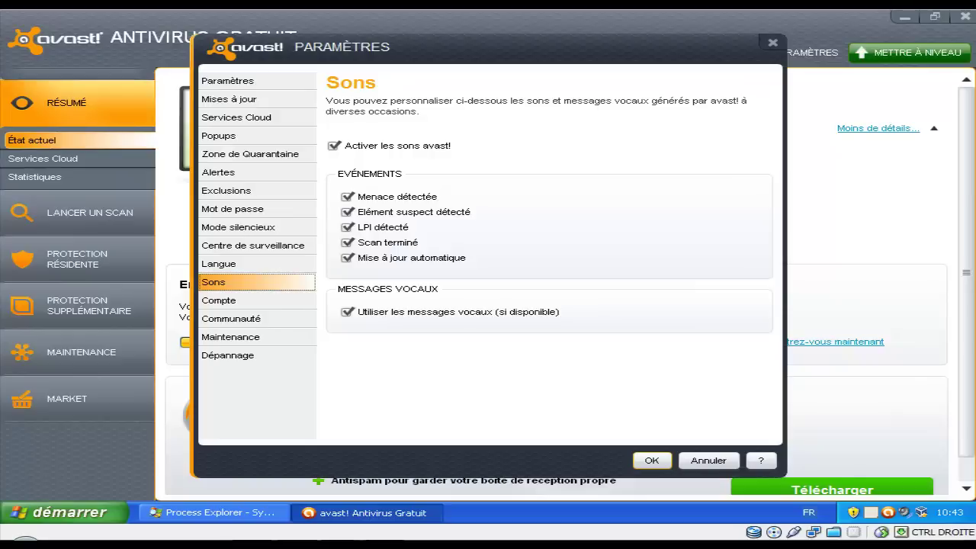
{"action": "left_click", "coordinate": [219, 299]}
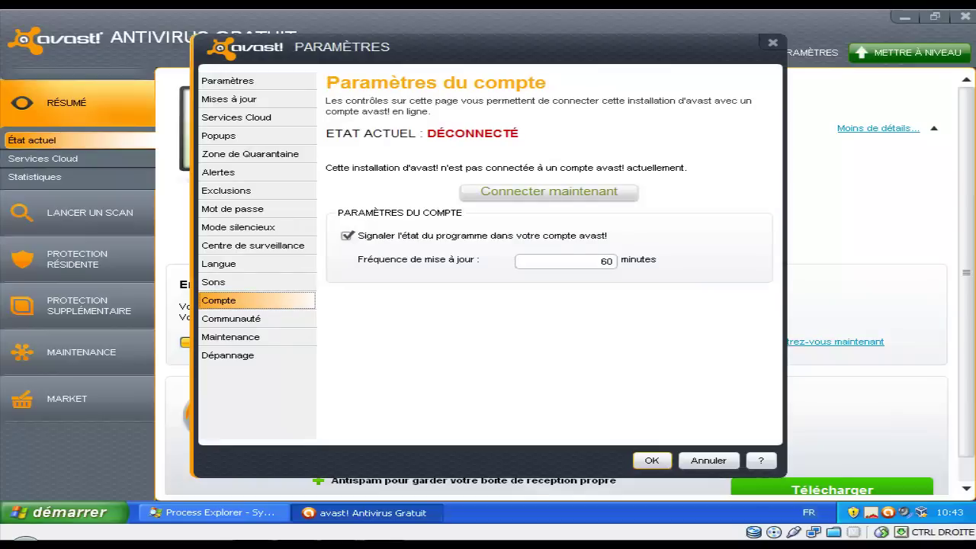
{"action": "left_click", "coordinate": [230, 318]}
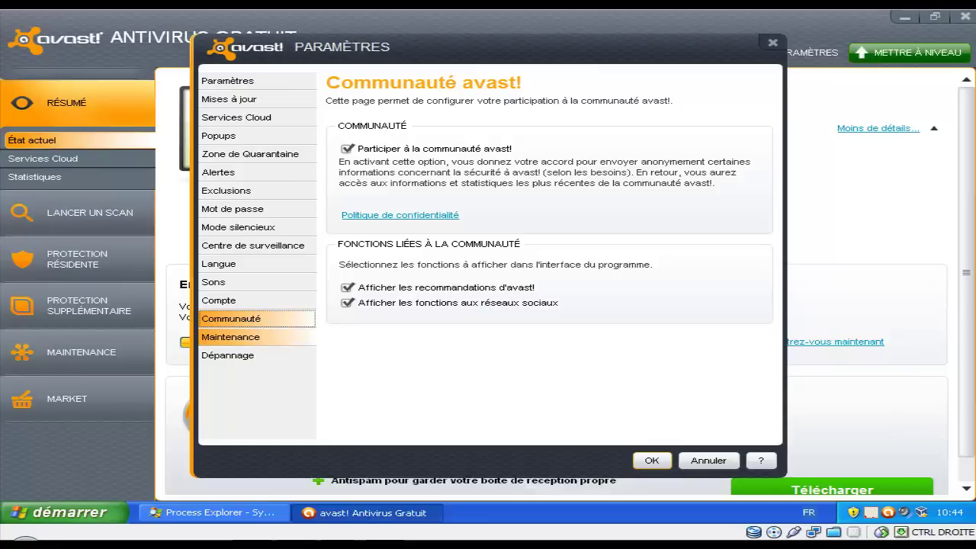
{"action": "left_click", "coordinate": [231, 338]}
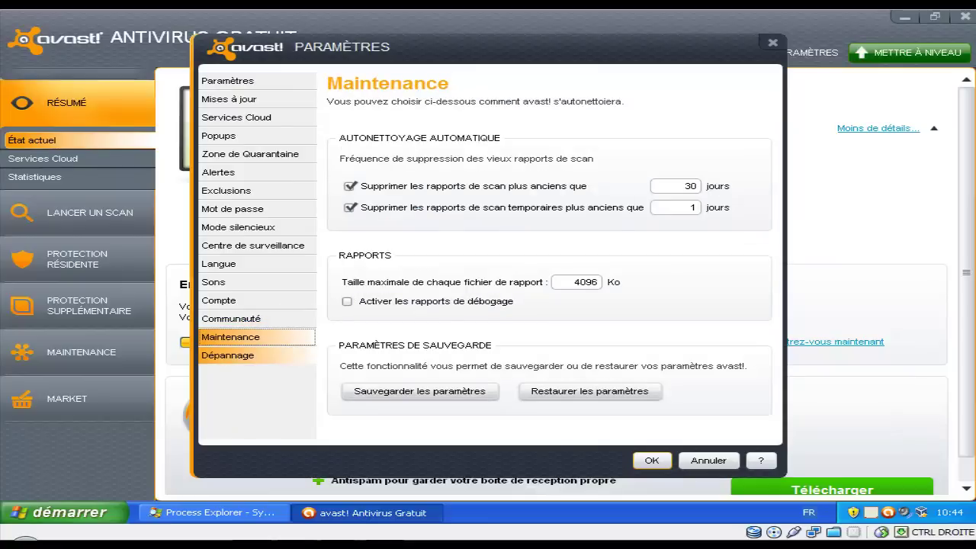
{"action": "left_click", "coordinate": [227, 355]}
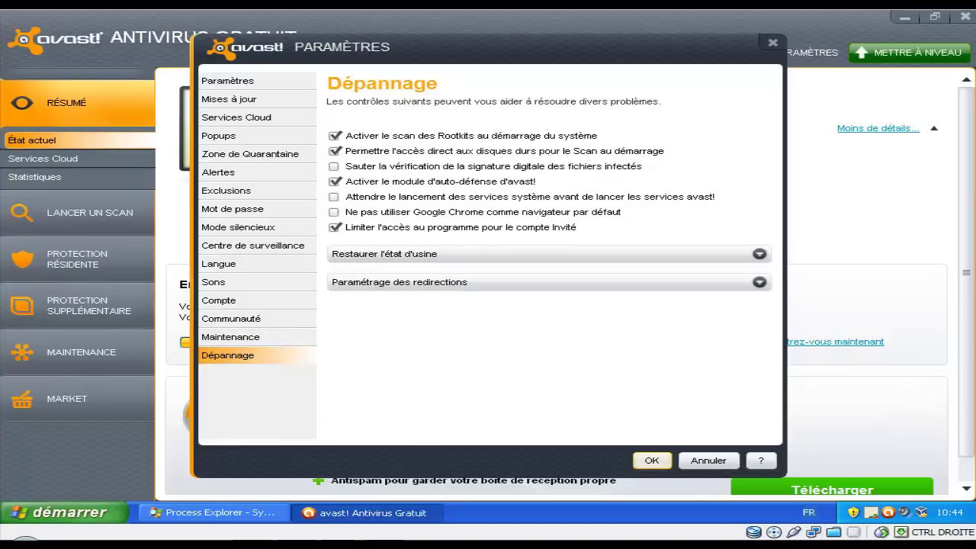
{"action": "key", "text": "Return"}
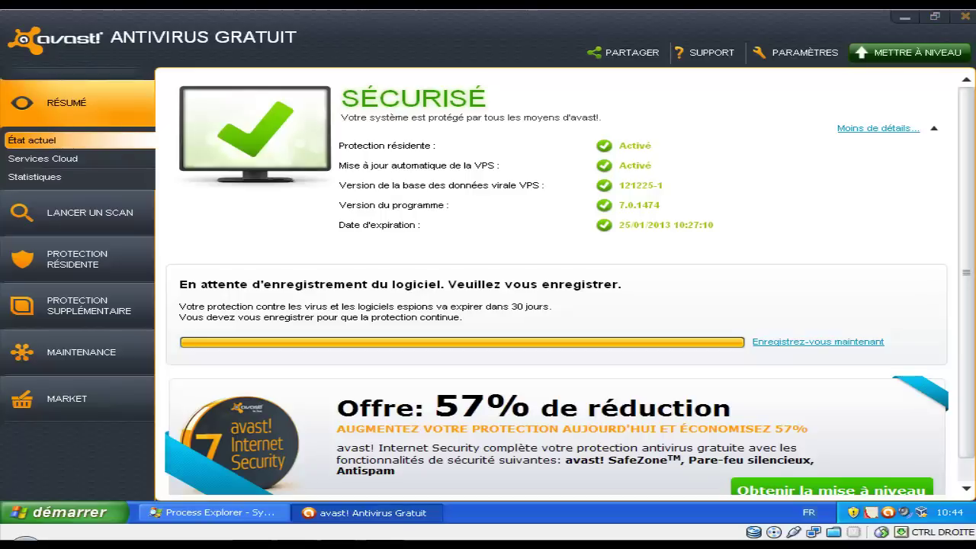
Close the avast! interface and check the options offered by its notification-area icon
{"action": "left_click", "coordinate": [965, 16]}
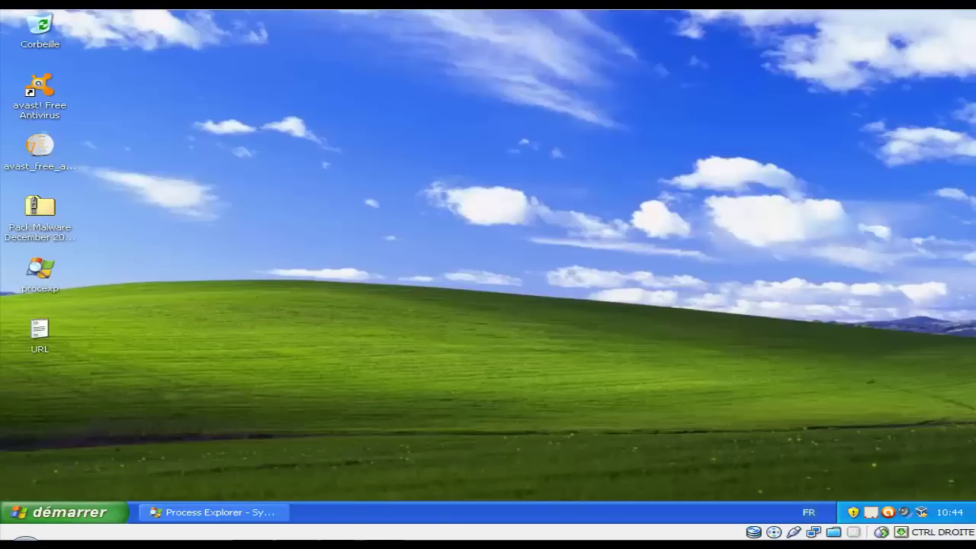
{"action": "right_click", "coordinate": [888, 512]}
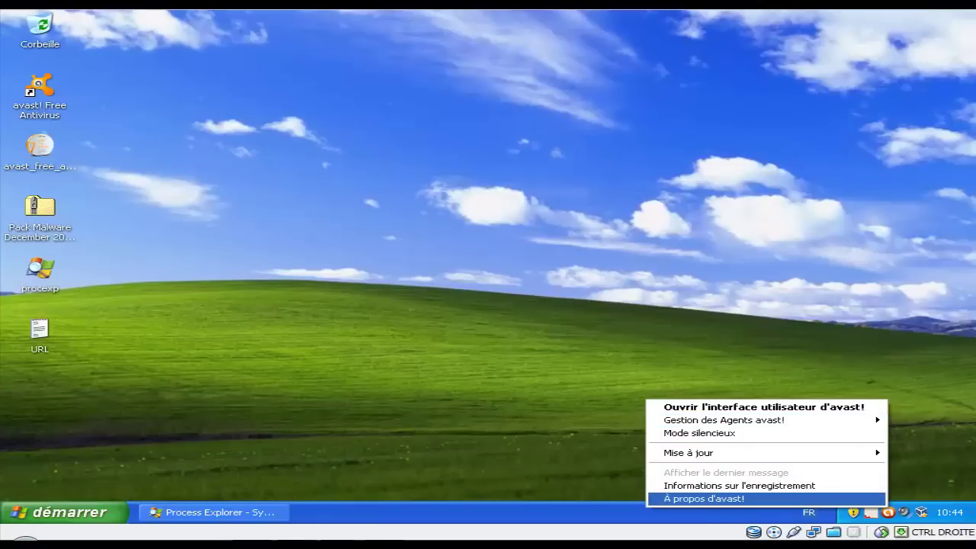
{"action": "key", "text": "Escape"}
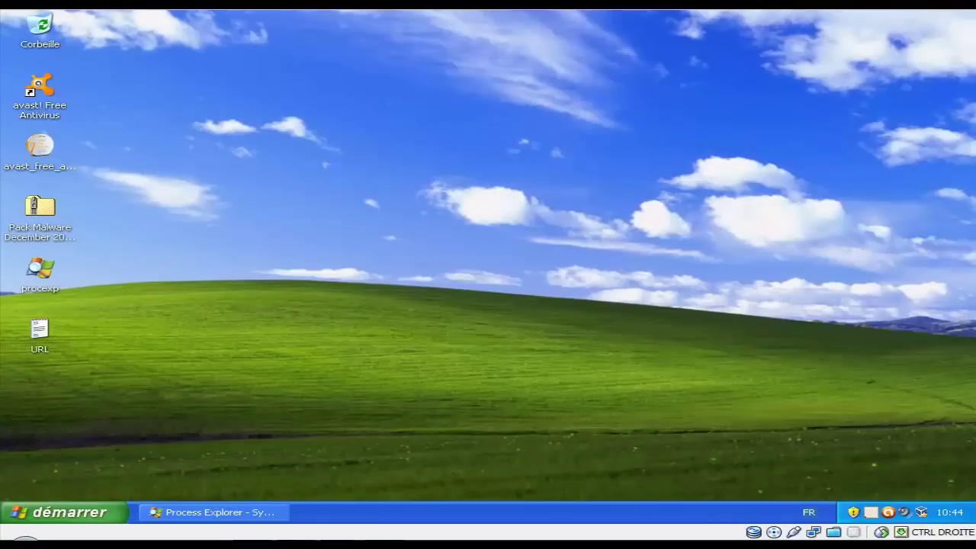
{"action": "double_click", "coordinate": [39, 329]}
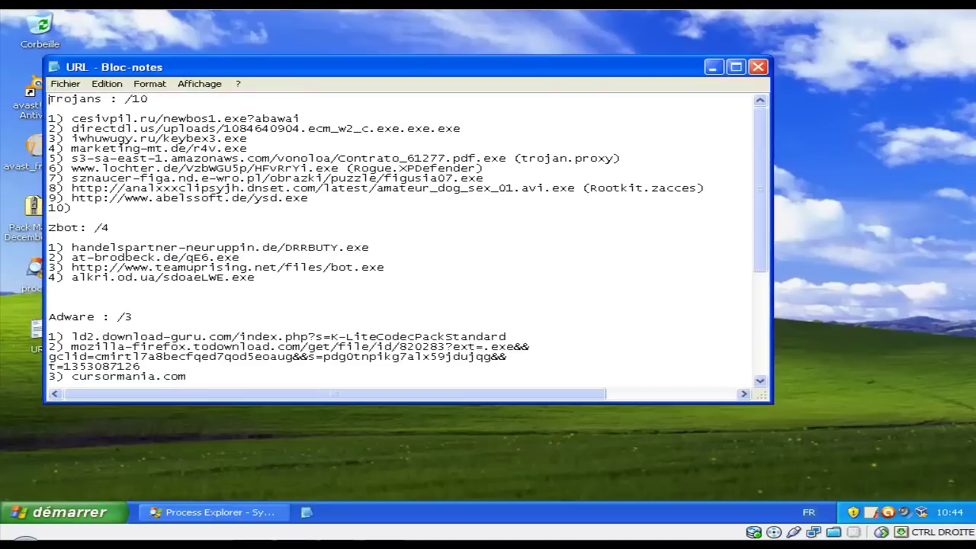
{"action": "key", "text": "super"}
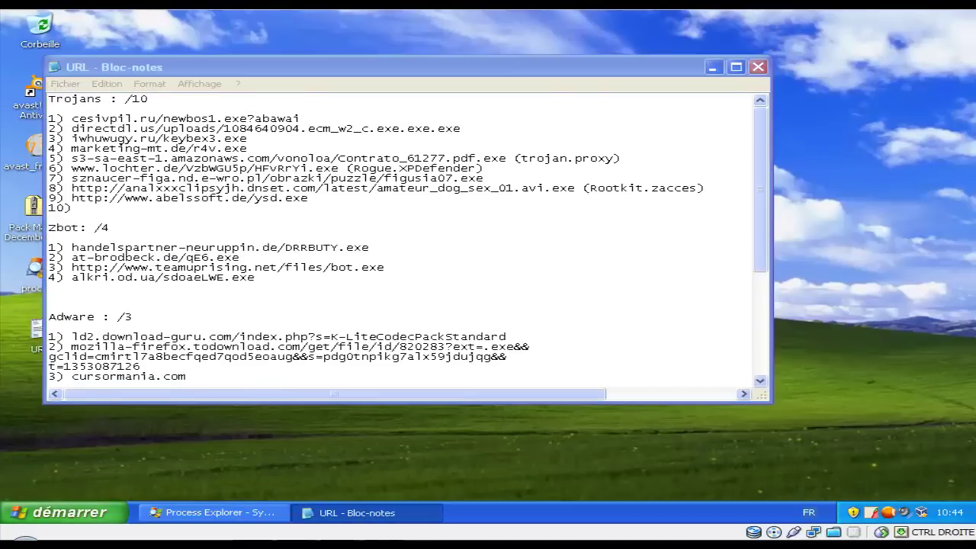
{"action": "key", "text": "x"}
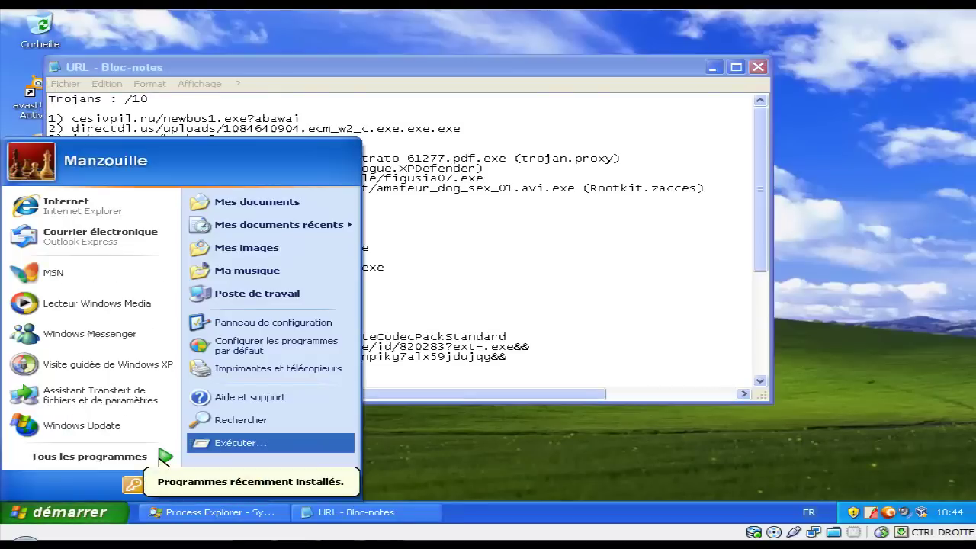
{"action": "key", "text": "Return"}
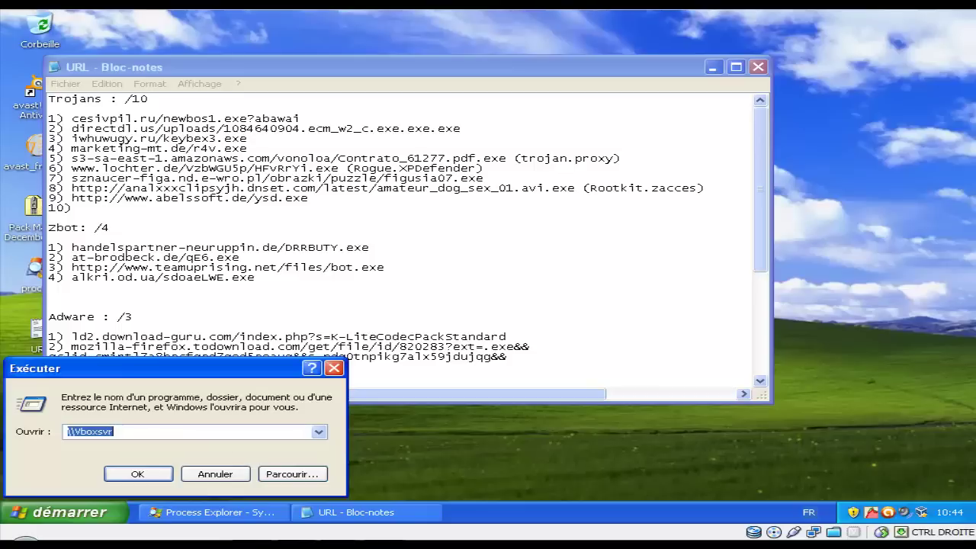
{"action": "type", "text": "http"}
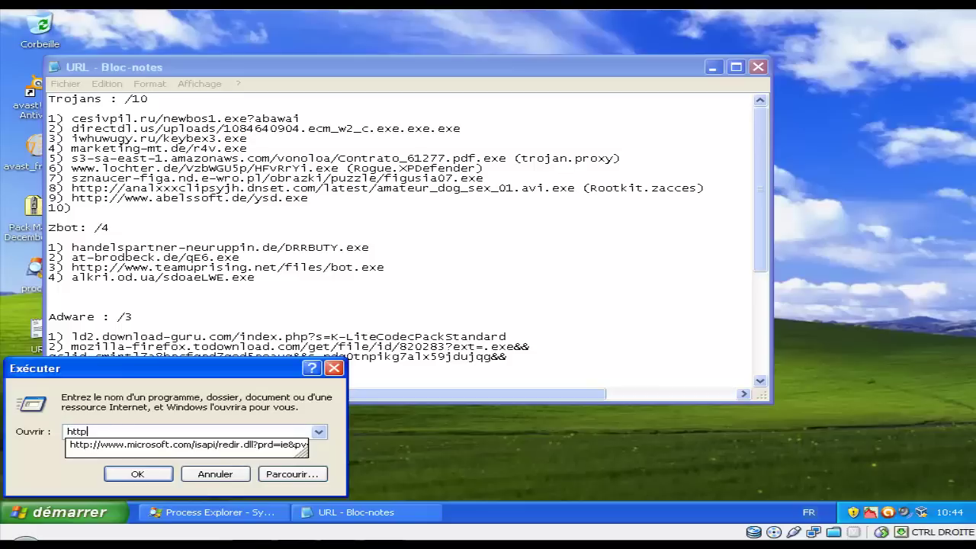
{"action": "type", "text": "://www."}
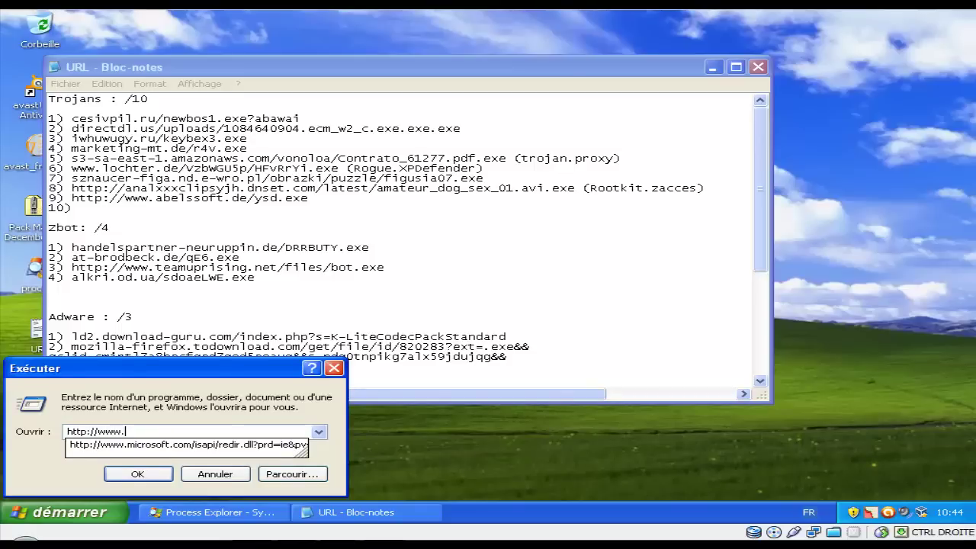
{"action": "type", "text": "googl"}
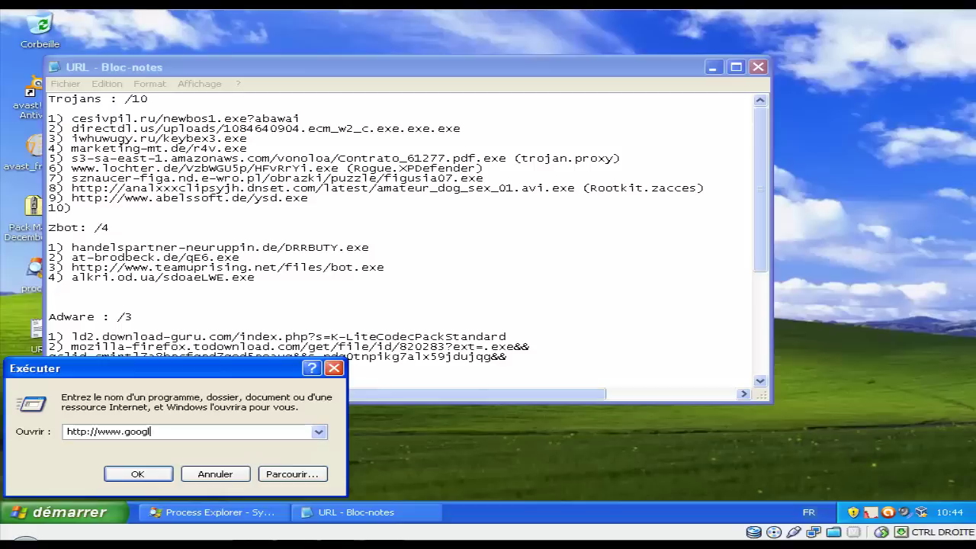
{"action": "type", "text": "e.fr"}
{"action": "key", "text": "Return"}
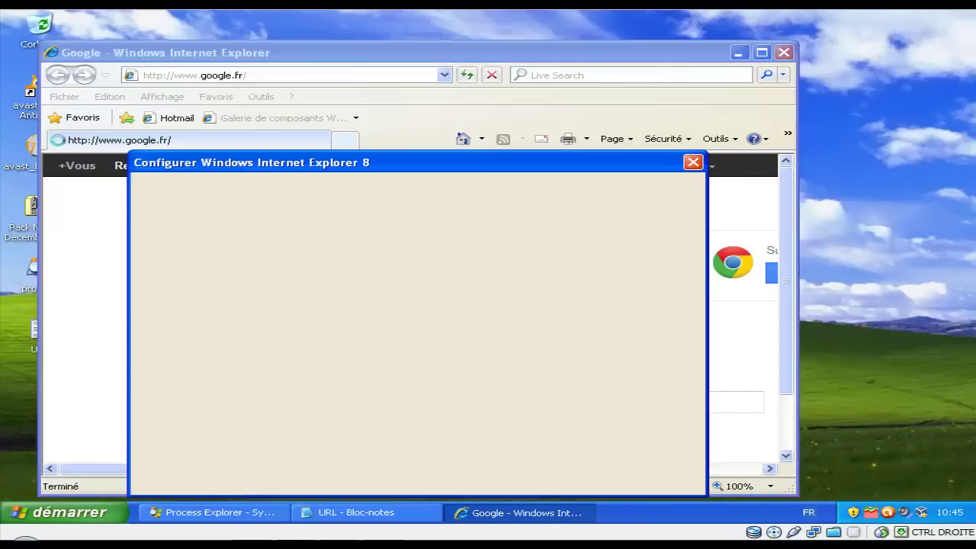
Complete the Internet Explorer 8 setup and close the add-on gallery page, keeping the Google page open
{"action": "left_click", "coordinate": [572, 468]}
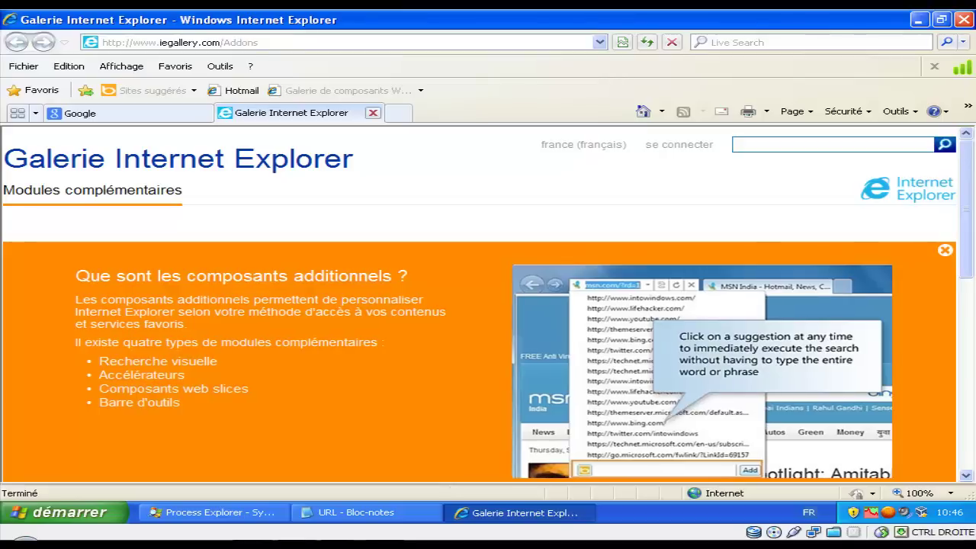
{"action": "left_click", "coordinate": [372, 113]}
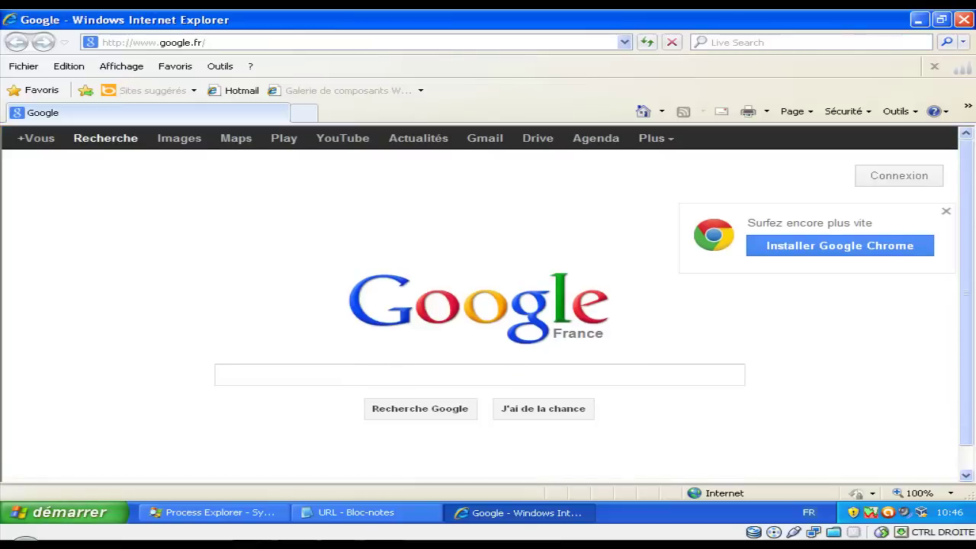
Install the santa avast! sound pack from Mes documents and close the folder
{"action": "left_click", "coordinate": [65, 512]}
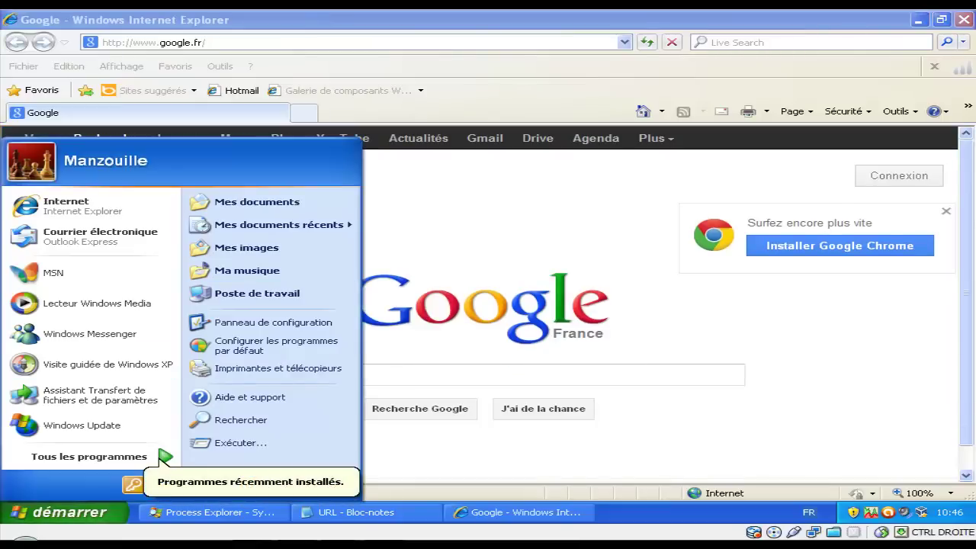
{"action": "key", "text": "Escape"}
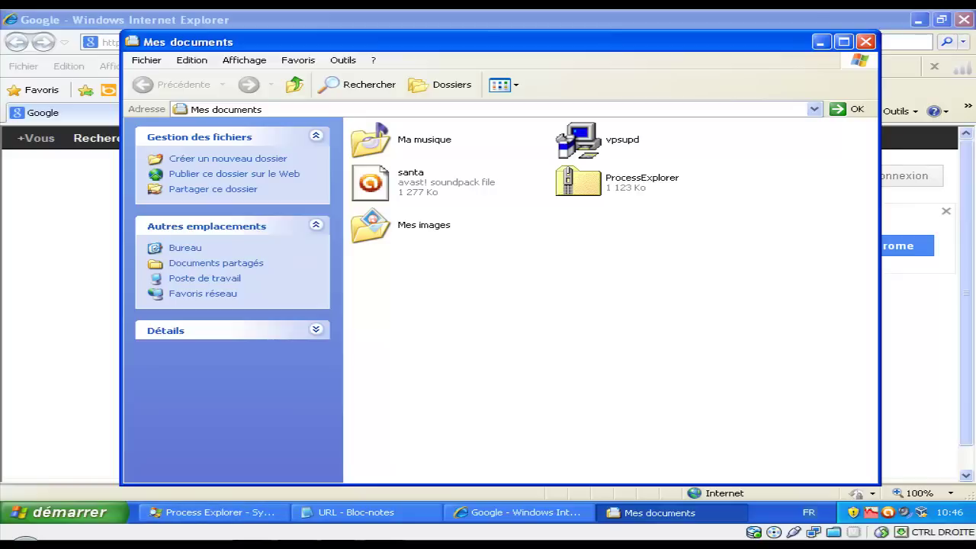
{"action": "left_click", "coordinate": [370, 182]}
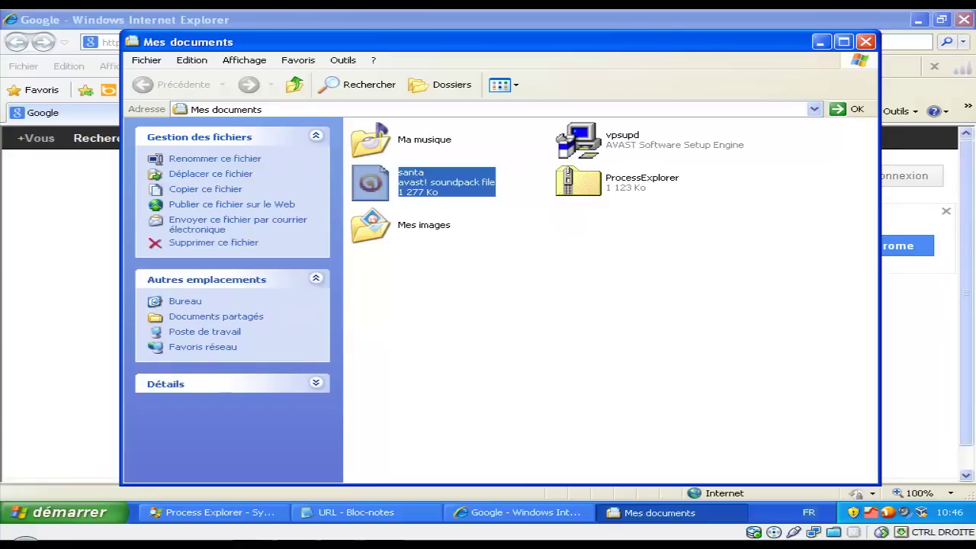
{"action": "key", "text": "Return"}
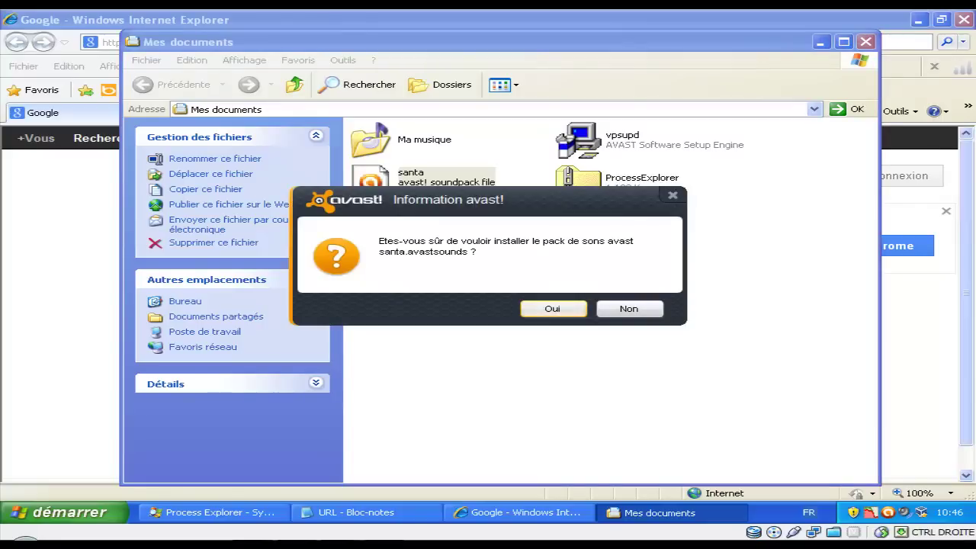
{"action": "key", "text": "Return"}
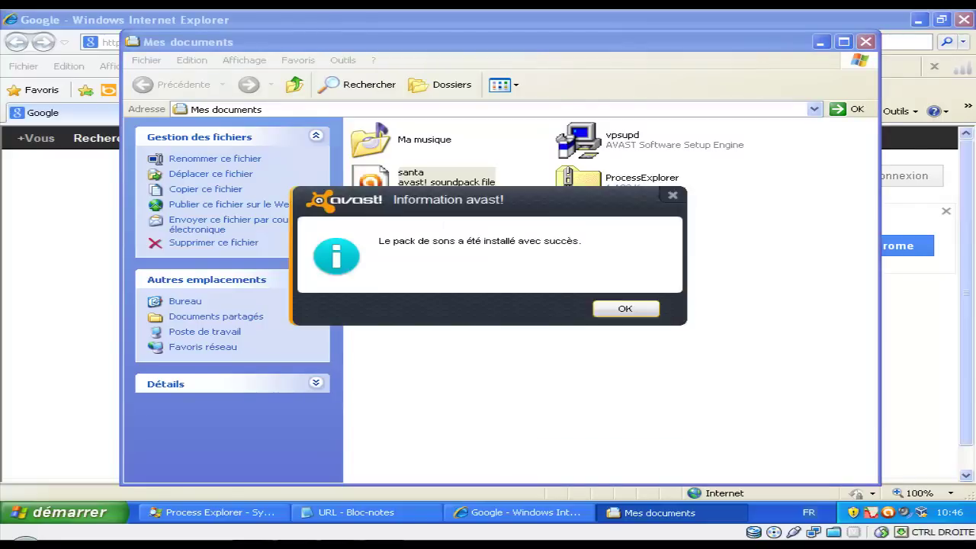
{"action": "key", "text": "Return"}
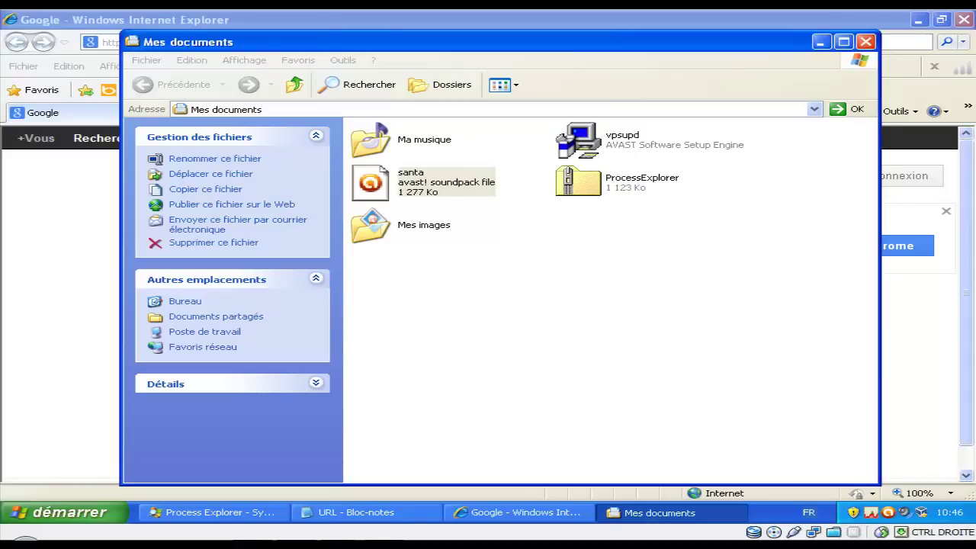
{"action": "key", "text": "alt+F4"}
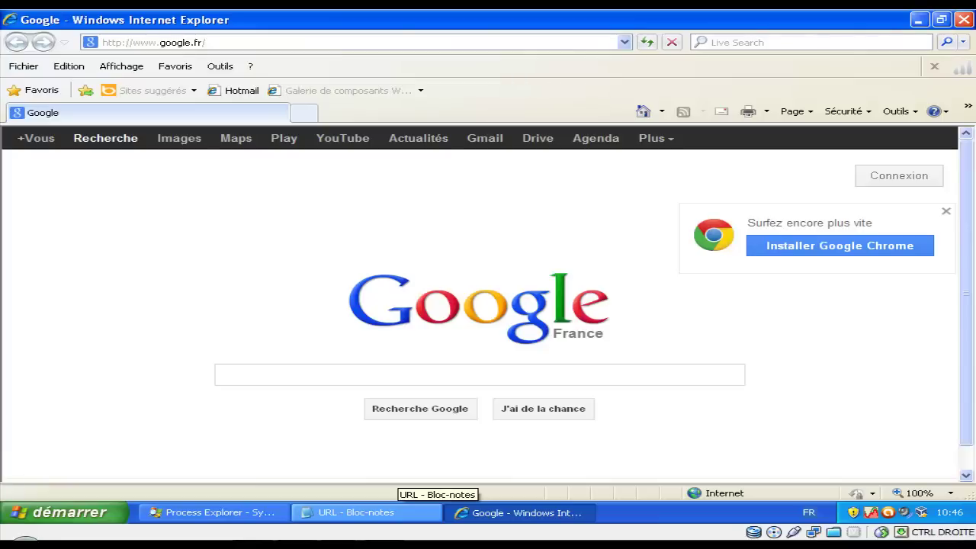
Copy the first Trojan URL from the list, cesivpil.ru/newbos1.exe?abawai, and load it in Internet Explorer
{"action": "left_click", "coordinate": [393, 512]}
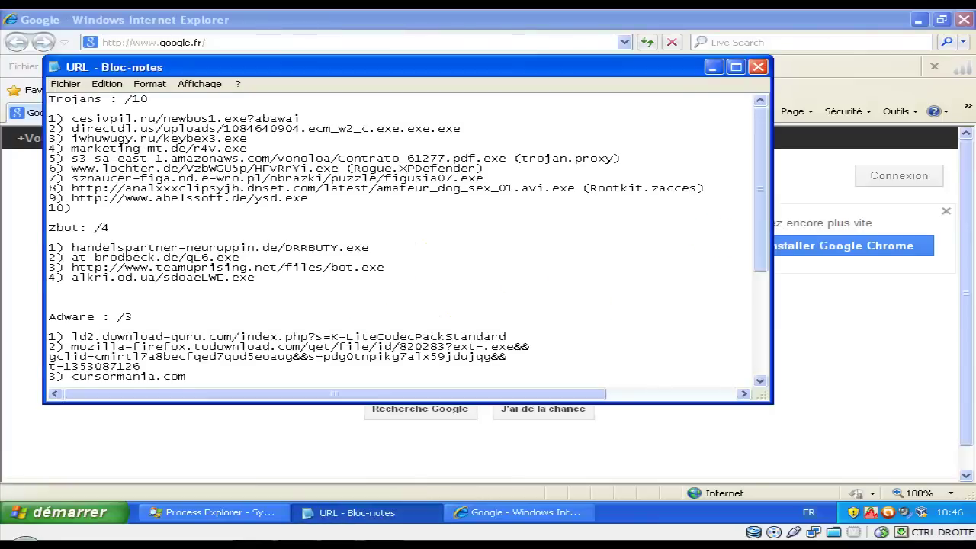
{"action": "left_click_drag", "start_coordinate": [300, 119], "coordinate": [72, 119]}
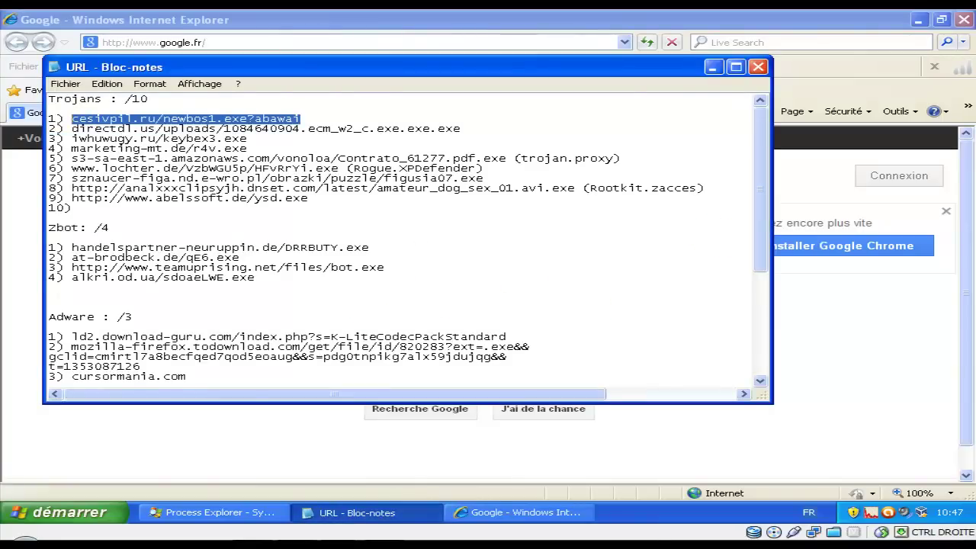
{"action": "left_click", "coordinate": [525, 512]}
{"action": "left_click_drag", "start_coordinate": [104, 42], "coordinate": [208, 41]}
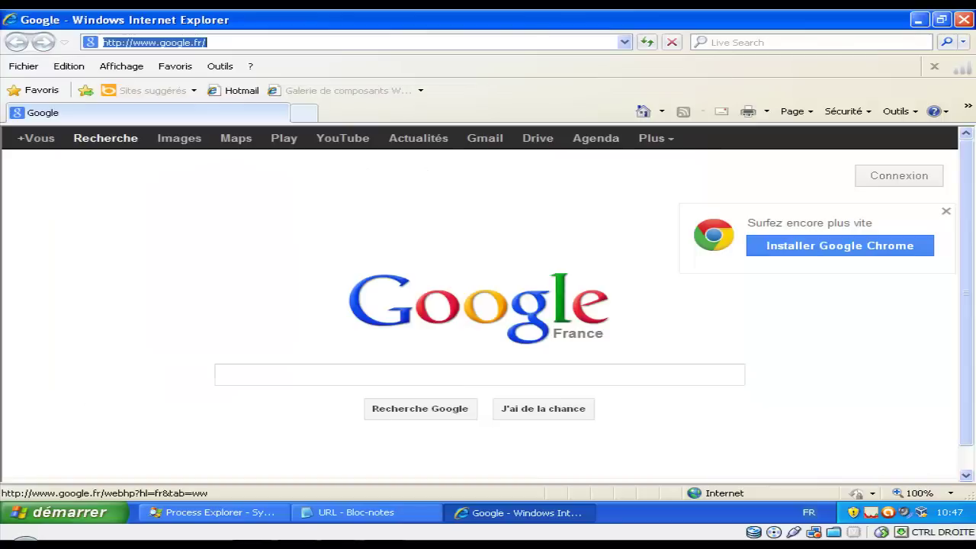
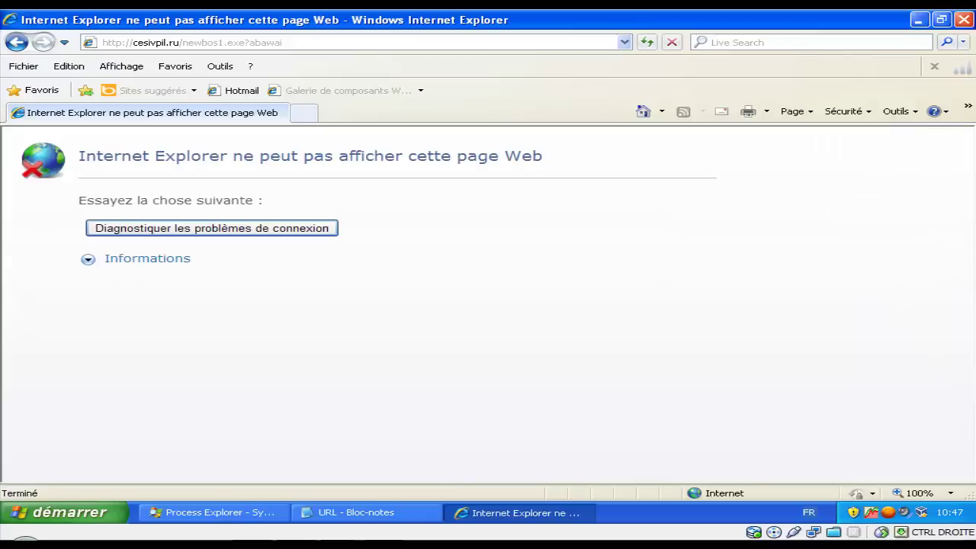
Mark the first Trojan URL in the text list with a "v" in front of it
{"action": "key", "text": "alt+Tab"}
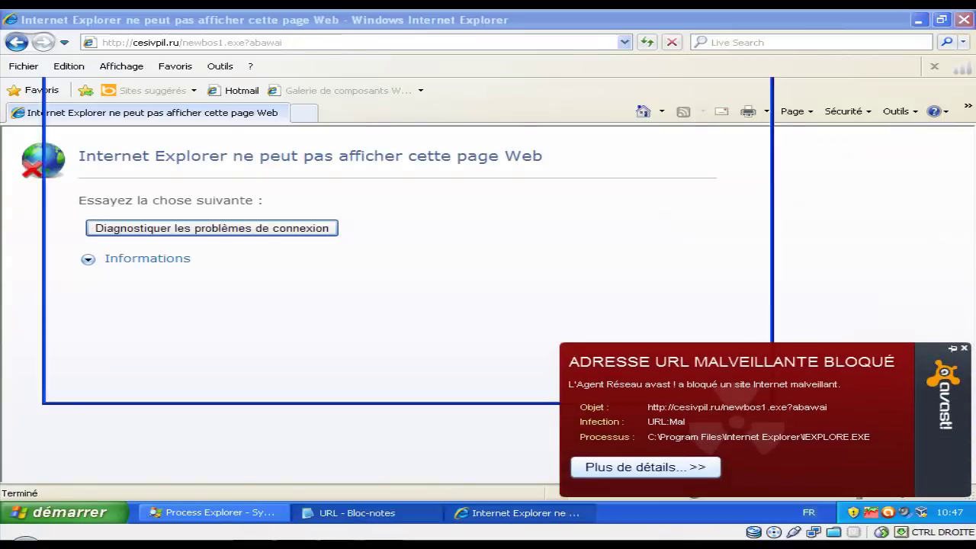
{"action": "key", "text": "Left"}
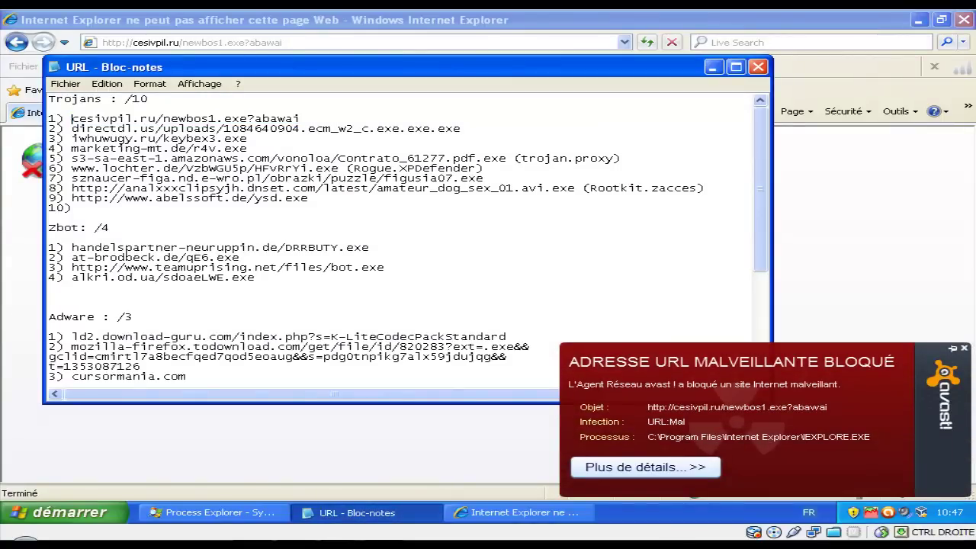
{"action": "type", "text": "v"}
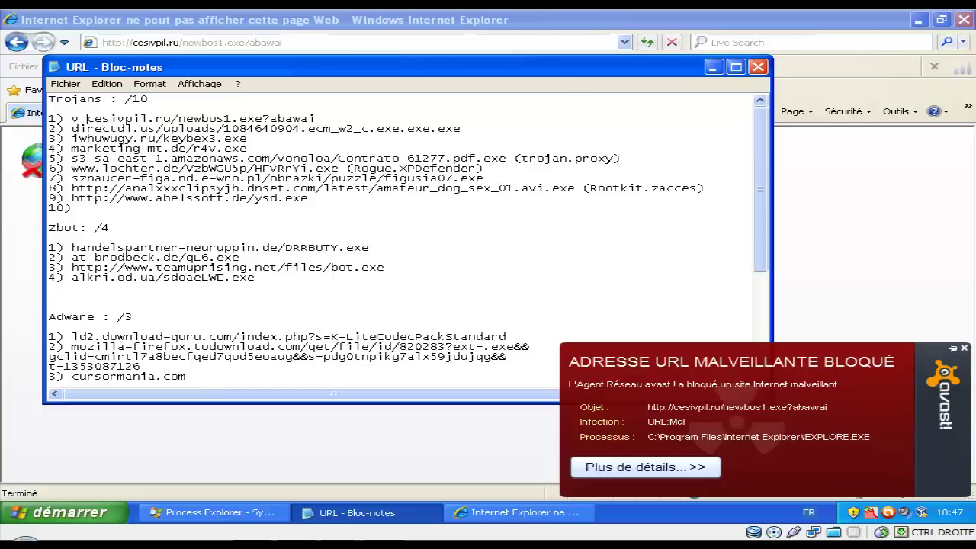
Copy the second Trojan URL, directdl.us/uploads/1084640904.ecm_w2_c.exe.exe.exe, and load it in Internet Explorer
{"action": "left_click_drag", "start_coordinate": [464, 129], "coordinate": [71, 129]}
{"action": "key", "text": "ctrl+c"}
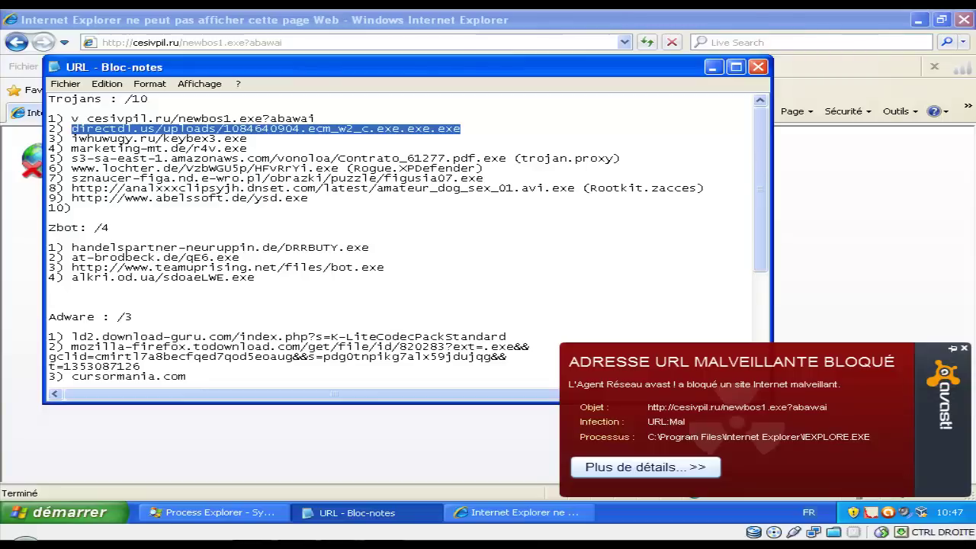
{"action": "key", "text": "alt+Tab"}
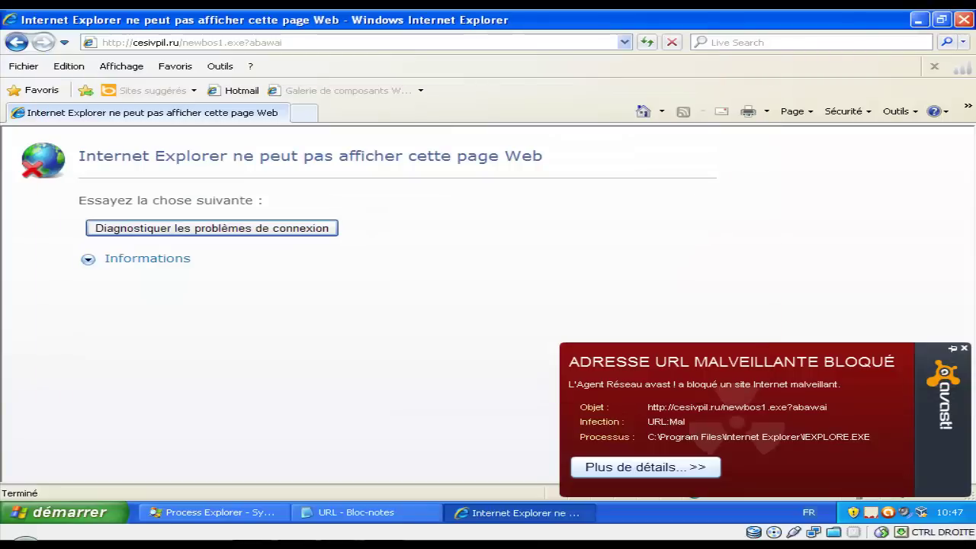
{"action": "key", "text": "alt+d"}
{"action": "key", "text": "ctrl+v"}
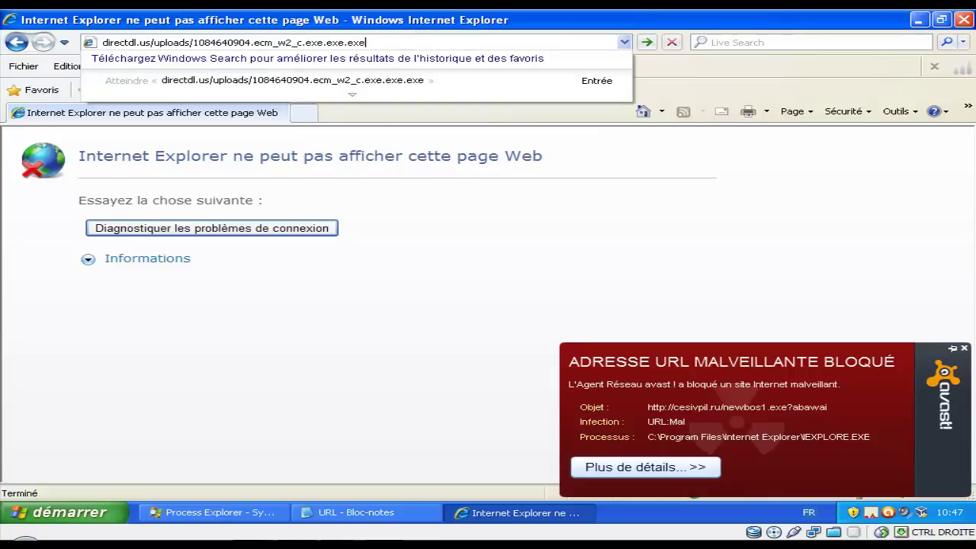
{"action": "key", "text": "Return"}
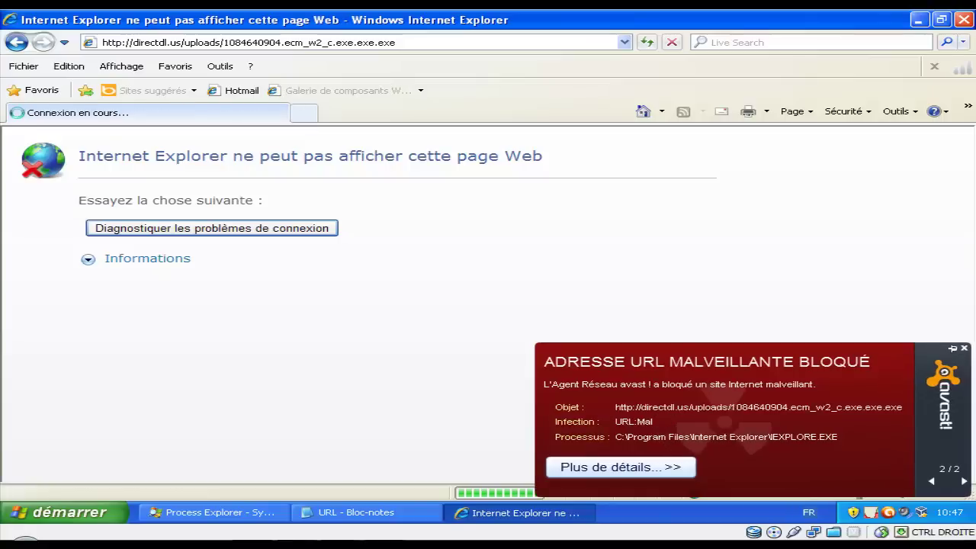
Mark the second Trojan URL in the text list with a "v" in front of it
{"action": "key", "text": "alt+Tab"}
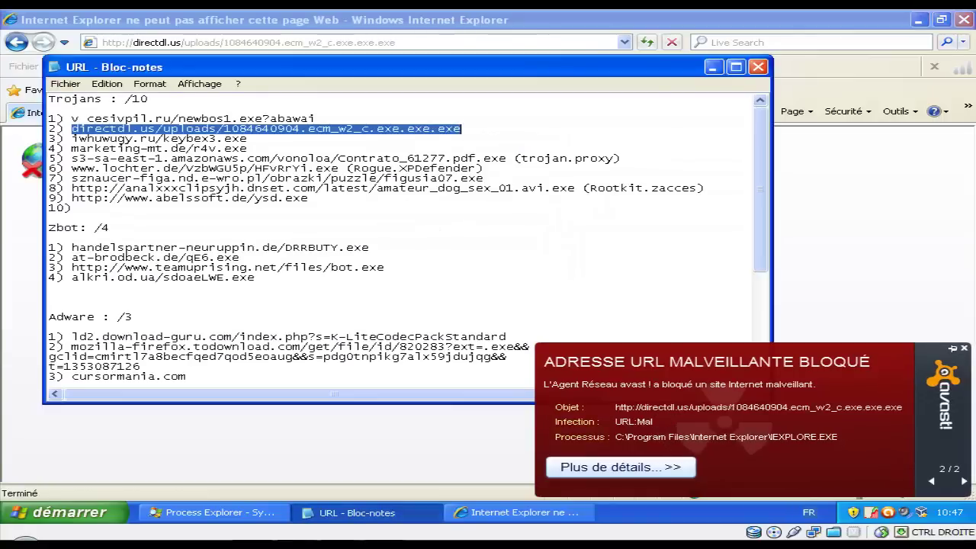
{"action": "left_click", "coordinate": [71, 128]}
{"action": "type", "text": "v"}
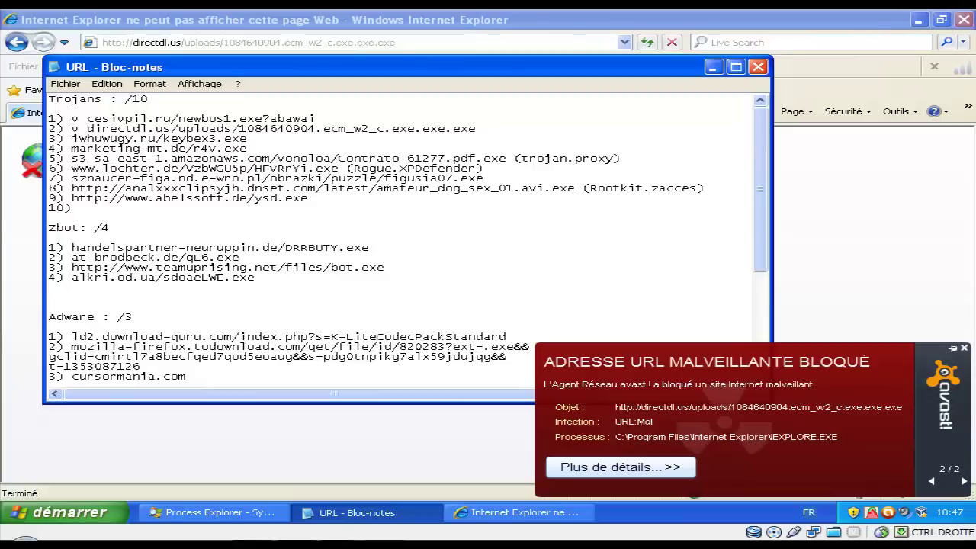
Copy the third Trojan URL from the list, iwhuwugy.ru/keybex3.exe, and load it in Internet Explorer
{"action": "key", "text": "shift+Left"}
{"action": "key", "text": "shift+Left"}
{"action": "key", "text": "shift+Left"}
{"action": "key", "text": "shift+Left"}
{"action": "key", "text": "shift+Left"}
{"action": "key", "text": "shift+Left"}
{"action": "key", "text": "shift+Left"}
{"action": "key", "text": "shift+Left"}
{"action": "key", "text": "shift+Left"}
{"action": "key", "text": "shift+Left"}
{"action": "key", "text": "shift+Left"}
{"action": "key", "text": "shift+Left"}
{"action": "key", "text": "shift+Left"}
{"action": "key", "text": "shift+Left"}
{"action": "key", "text": "shift+Left"}
{"action": "key", "text": "shift+Left"}
{"action": "key", "text": "shift+Left"}
{"action": "key", "text": "shift+Left"}
{"action": "key", "text": "shift+Left"}
{"action": "key", "text": "shift+Left"}
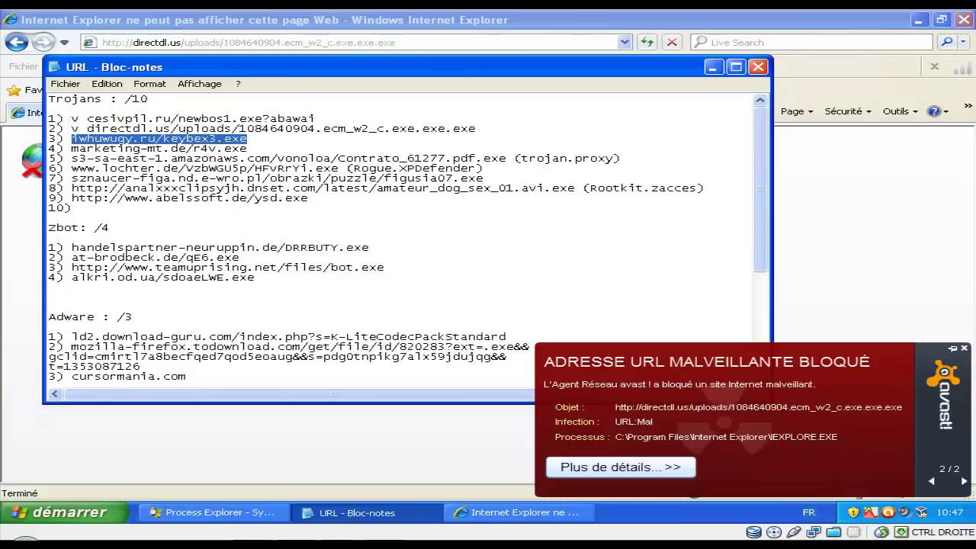
{"action": "key", "text": "alt+Tab"}
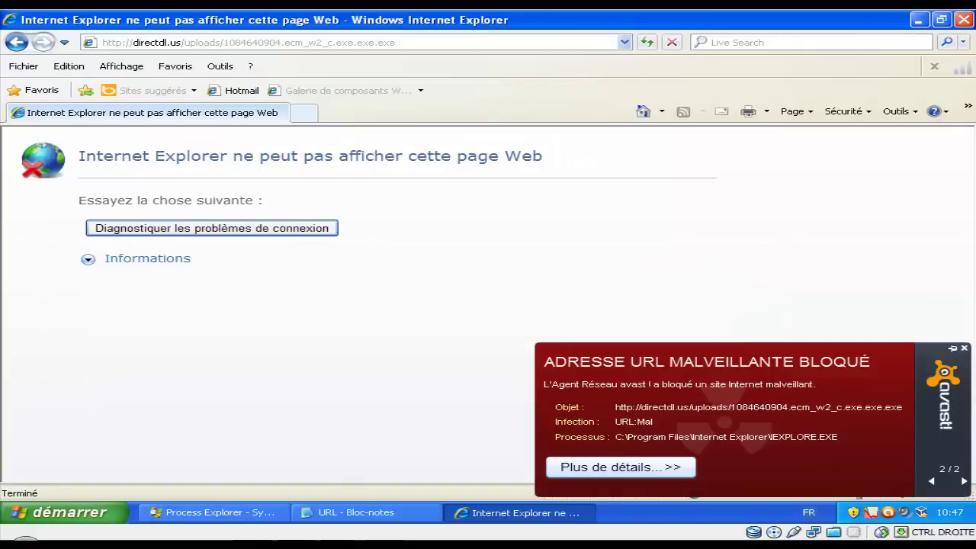
{"action": "key", "text": "alt+d"}
{"action": "type", "text": "http://iwhuwugy.ru/keybex3.exe"}
{"action": "key", "text": "Return"}
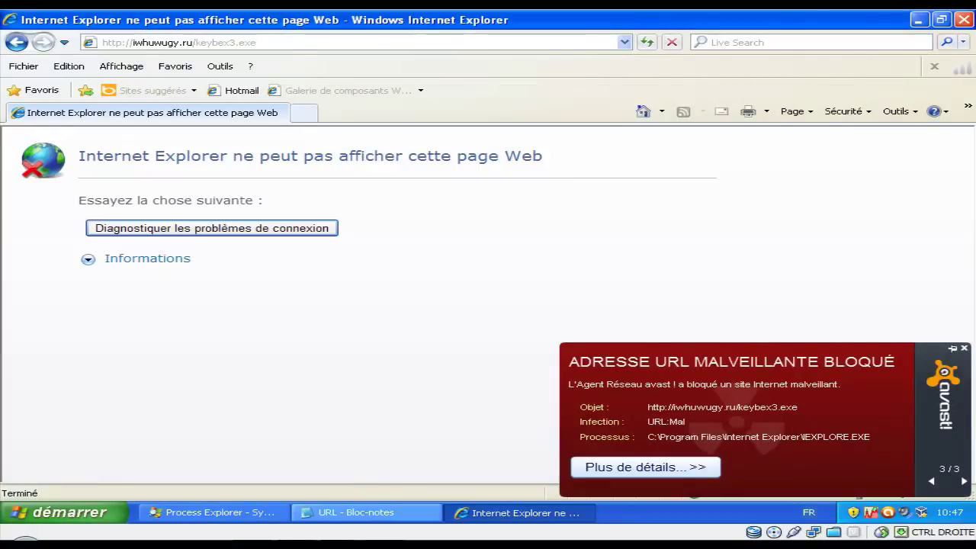
Mark the third Trojan URL in the text list with a "v" in front of it
{"action": "left_click", "coordinate": [366, 512]}
{"action": "left_click", "coordinate": [72, 139]}
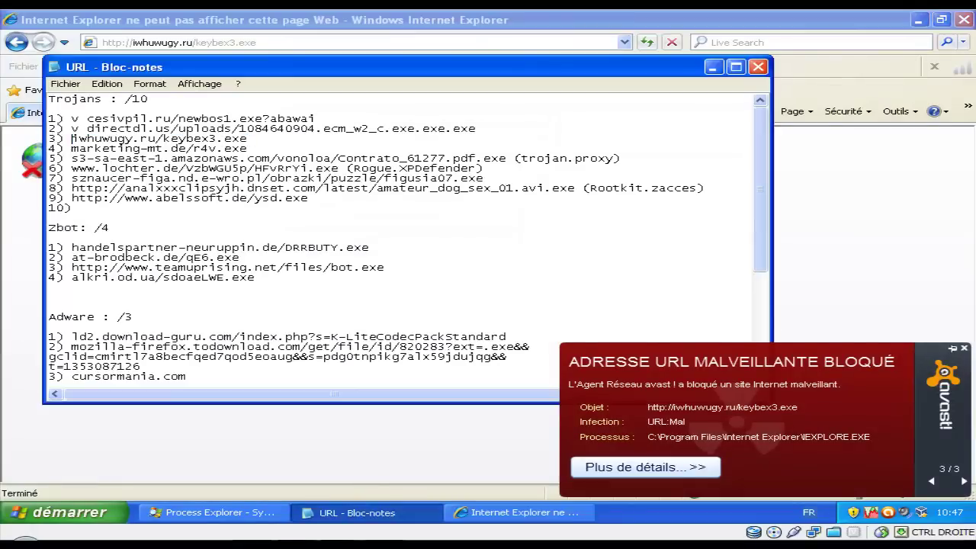
{"action": "type", "text": "v"}
Copy the fourth Trojan URL, marketing-mt.de/r4v.exe, and load it in Internet Explorer
{"action": "left_click_drag", "start_coordinate": [248, 149], "coordinate": [71, 148]}
{"action": "key", "text": "ctrl+c"}
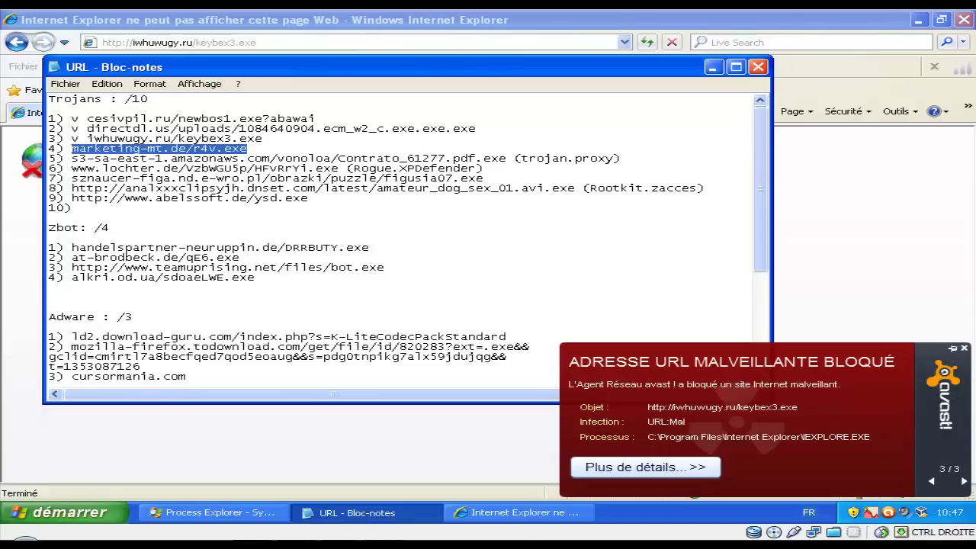
{"action": "left_click", "coordinate": [519, 512]}
{"action": "left_click", "coordinate": [229, 43]}
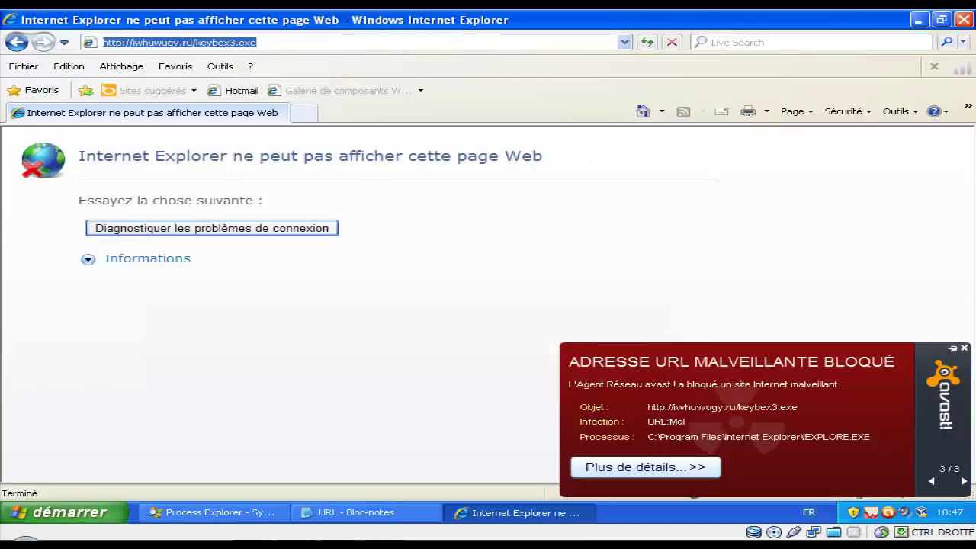
{"action": "key", "text": "ctrl+v"}
{"action": "key", "text": "Return"}
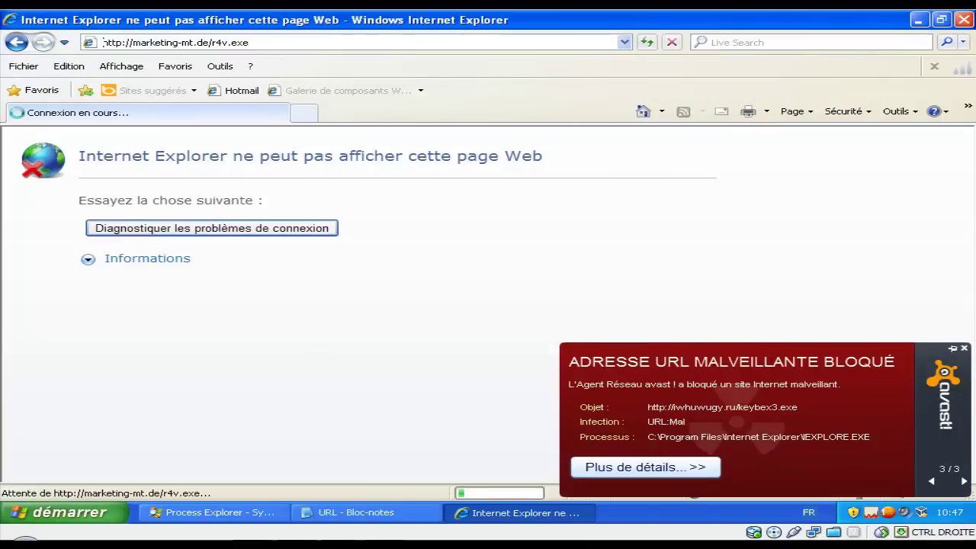
Mark the fourth Trojan URL in the text list with a "v" in front of it
{"action": "left_click", "coordinate": [355, 512]}
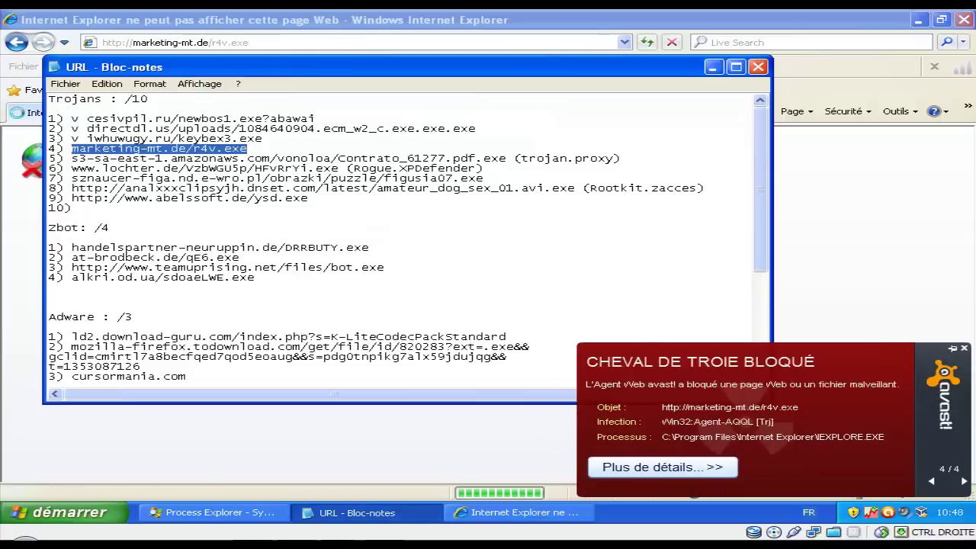
{"action": "left_click", "coordinate": [72, 148]}
{"action": "type", "text": "v"}
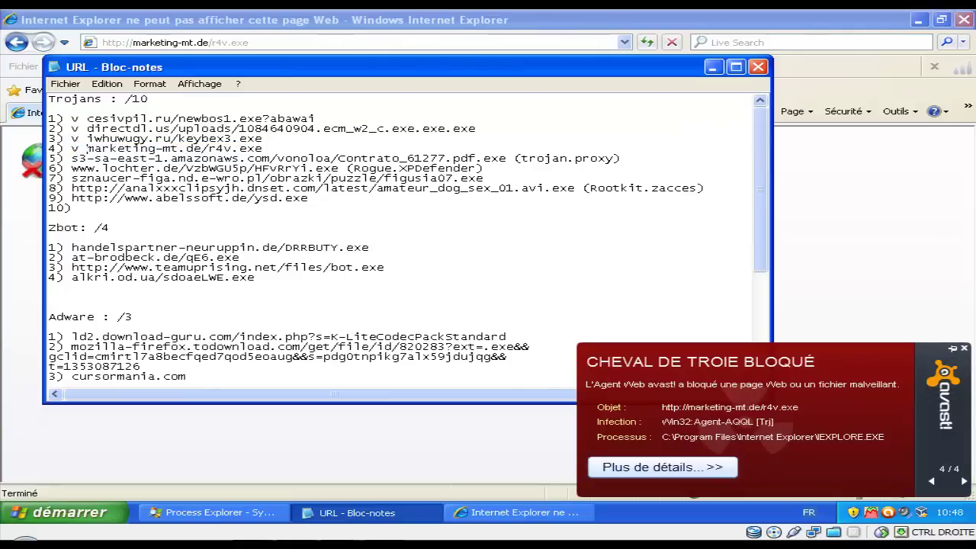
Copy the fifth Trojan URL, s3-sa-east-1.amazonaws.com/vonoloa/Contrato_61277.pdf.exe, and mute the Windows system volume
{"action": "left_click_drag", "start_coordinate": [506, 158], "coordinate": [71, 158]}
{"action": "key", "text": "ctrl+c"}
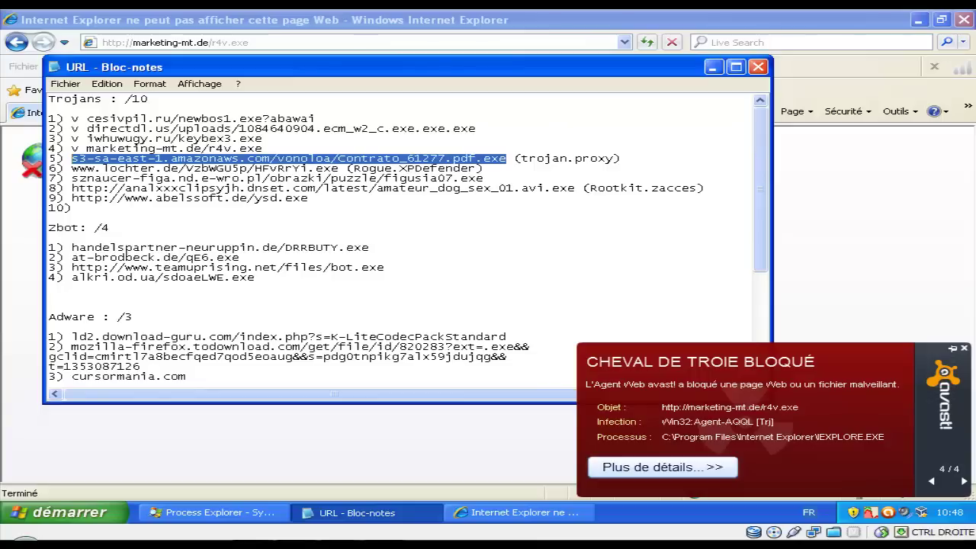
{"action": "left_click", "coordinate": [809, 512]}
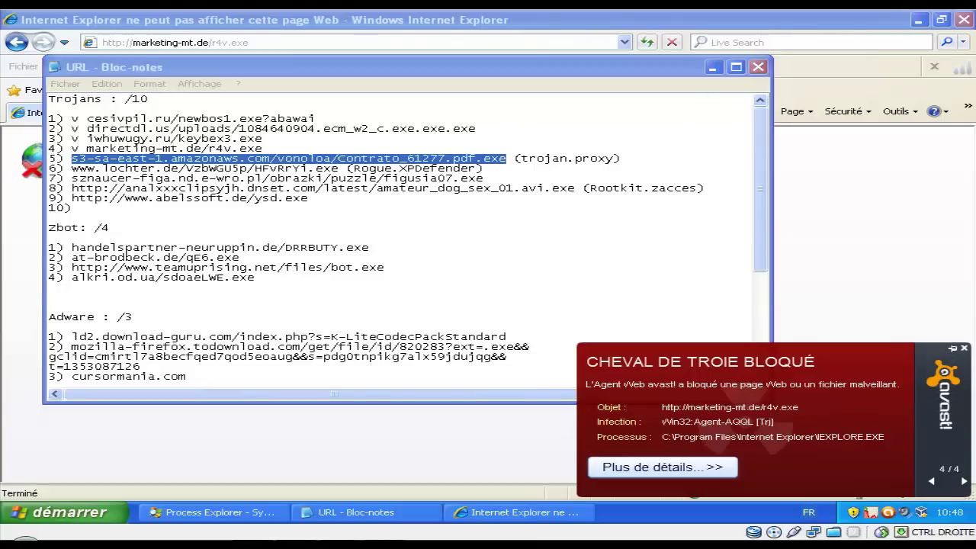
{"action": "left_click", "coordinate": [905, 512]}
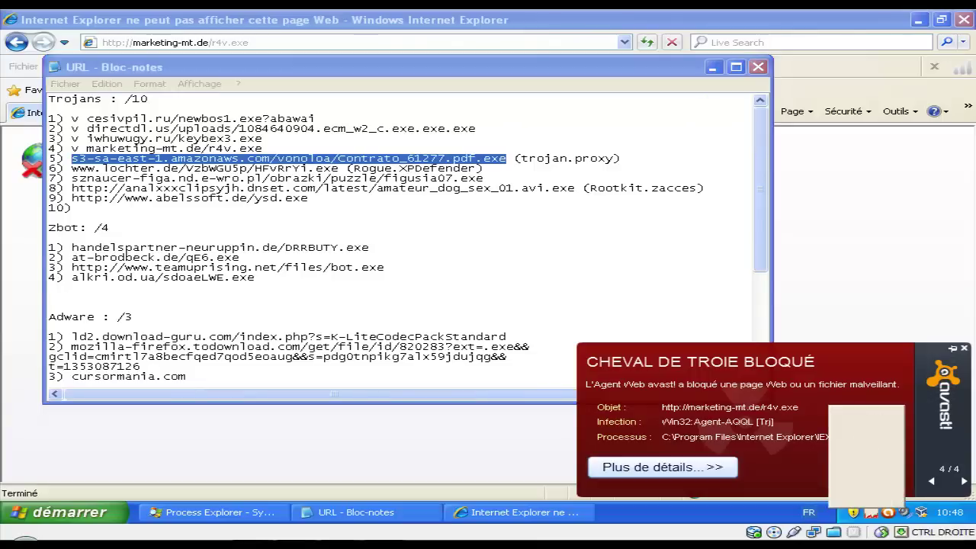
{"action": "left_click", "coordinate": [843, 498]}
Load the copied fifth Trojan URL in Internet Explorer and try to run the offered file Contrato_61277.pdf.exe
{"action": "left_click", "coordinate": [522, 512]}
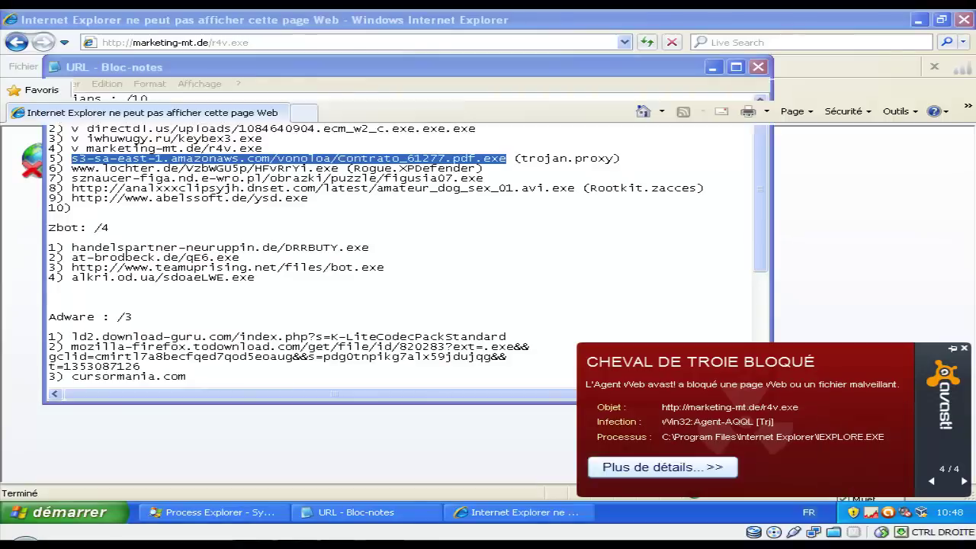
{"action": "key", "text": "alt+d"}
{"action": "key", "text": "ctrl+v"}
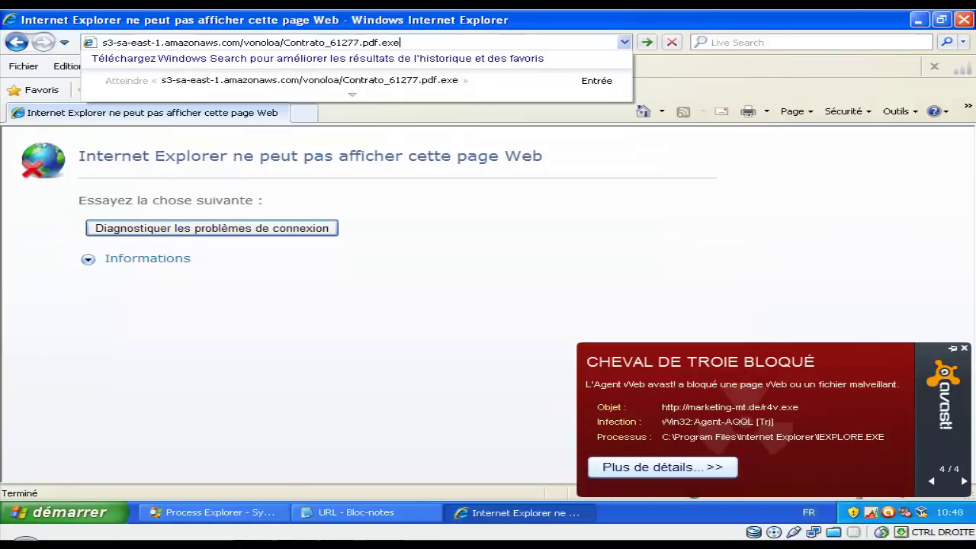
{"action": "key", "text": "Return"}
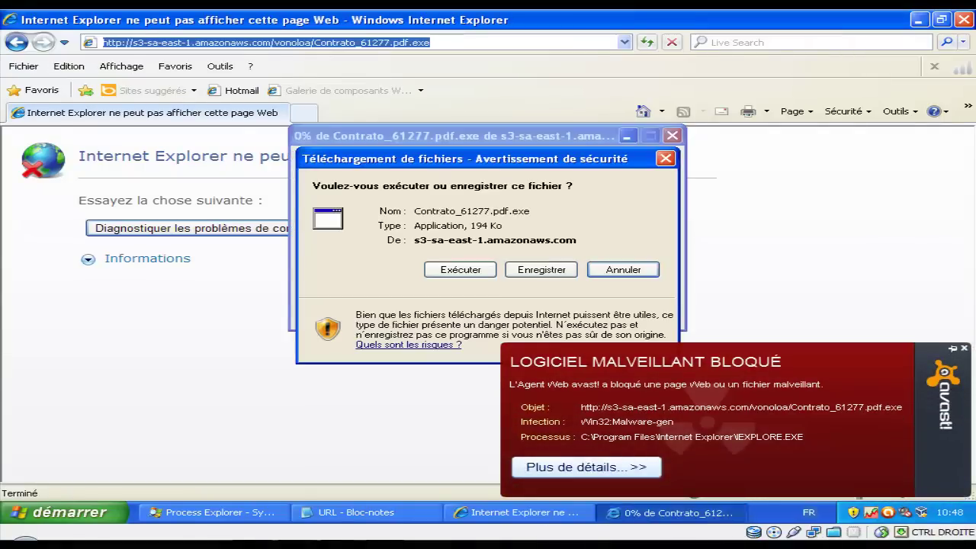
{"action": "left_click", "coordinate": [461, 270]}
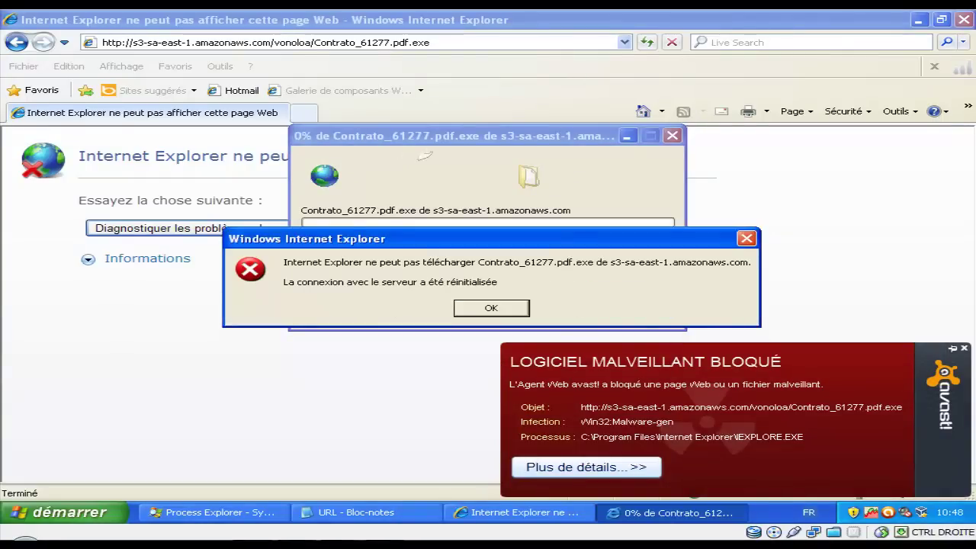
{"action": "left_click", "coordinate": [492, 307]}
Mark the fifth Trojan URL in the text list with a "v" in front of it
{"action": "left_click", "coordinate": [357, 512]}
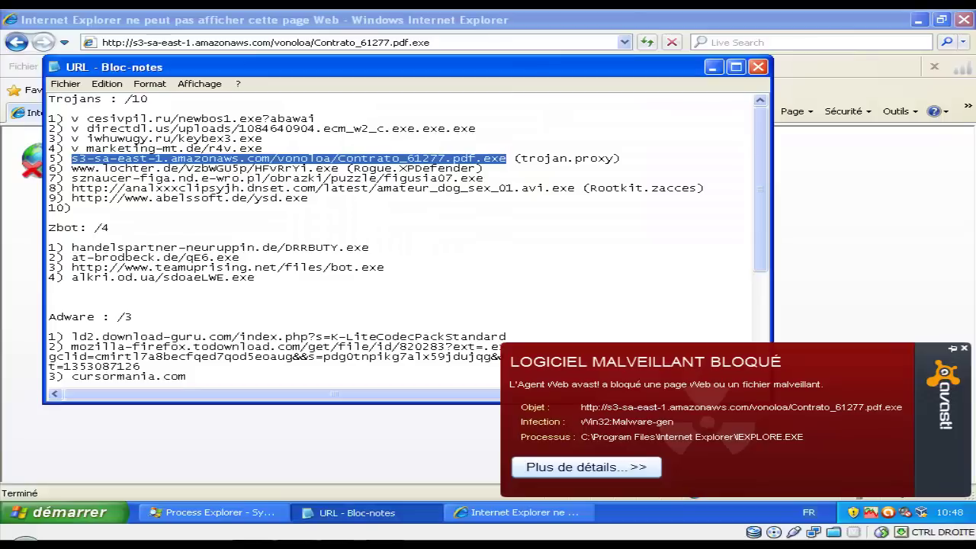
{"action": "key", "text": "Left"}
{"action": "type", "text": "v"}
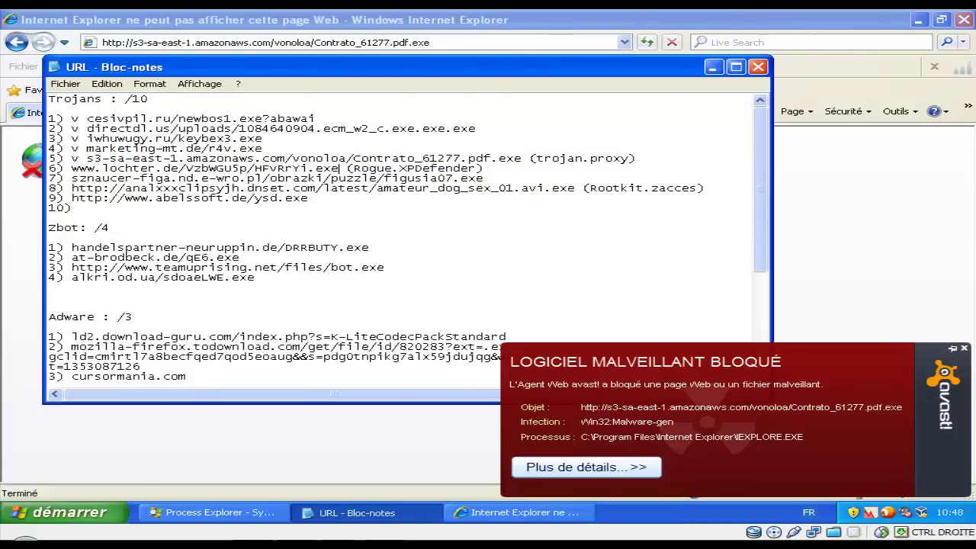
{"action": "left_click_drag", "start_coordinate": [340, 168], "coordinate": [71, 168]}
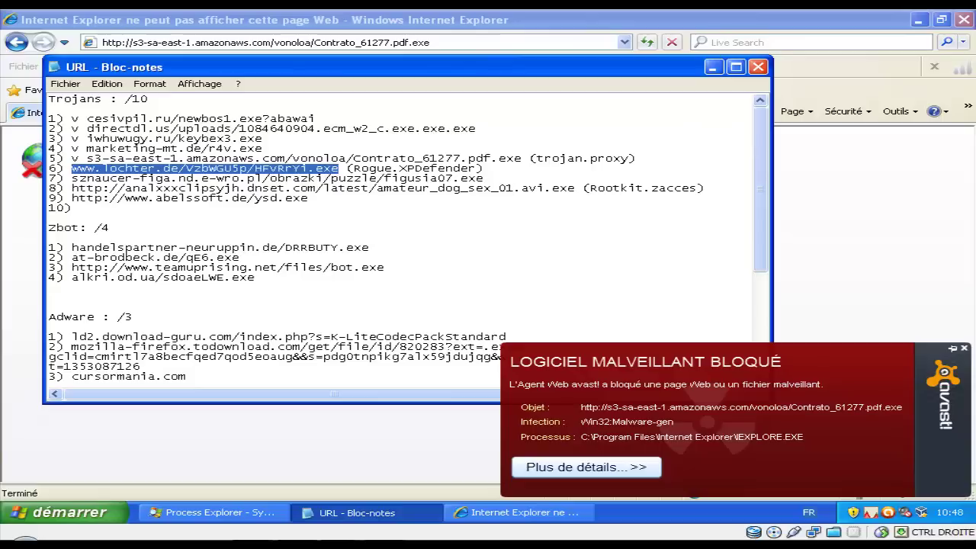
{"action": "key", "text": "ctrl+c"}
{"action": "key", "text": "alt+Tab"}
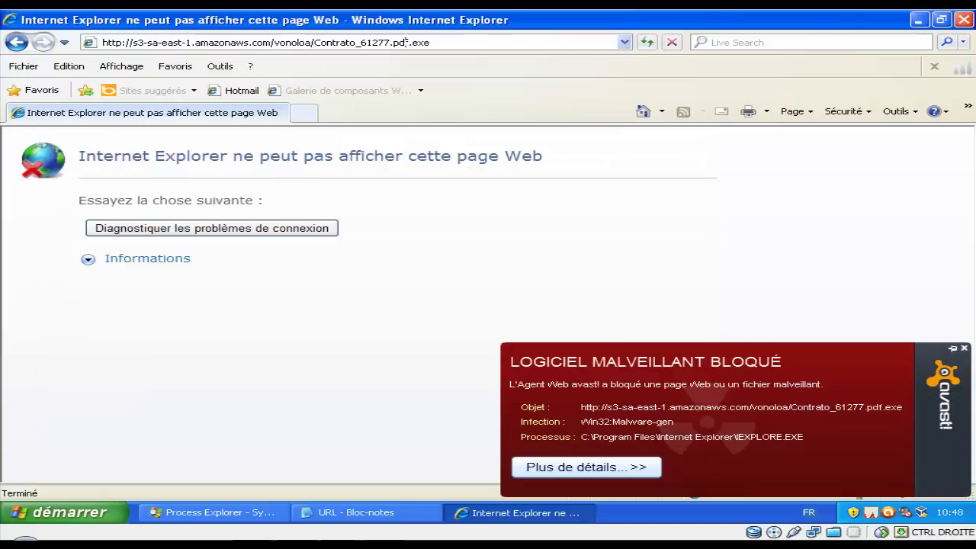
{"action": "key", "text": "alt+d"}
{"action": "key", "text": "ctrl+v"}
{"action": "key", "text": "Return"}
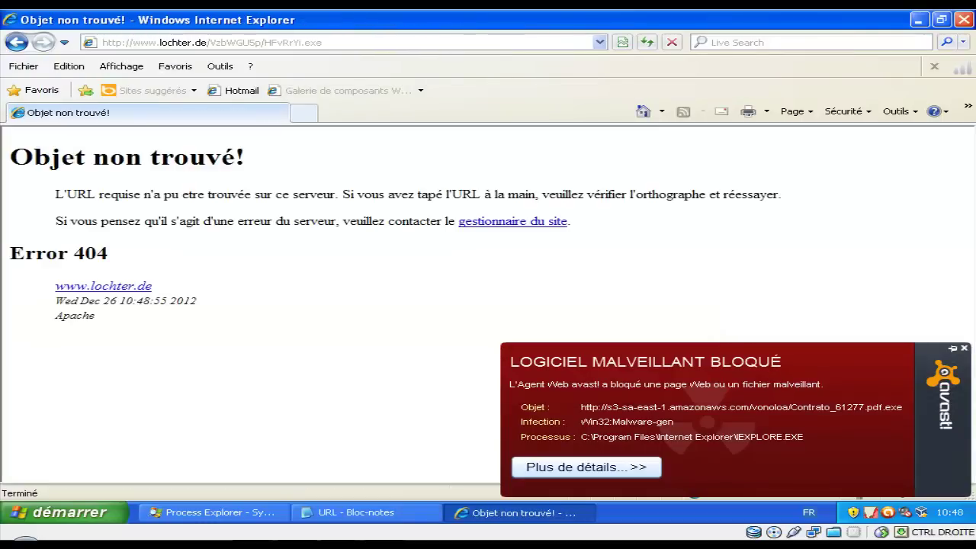
Mark the sixth Trojan URL in the text list with an "o" in front of it
{"action": "key", "text": "alt+Tab"}
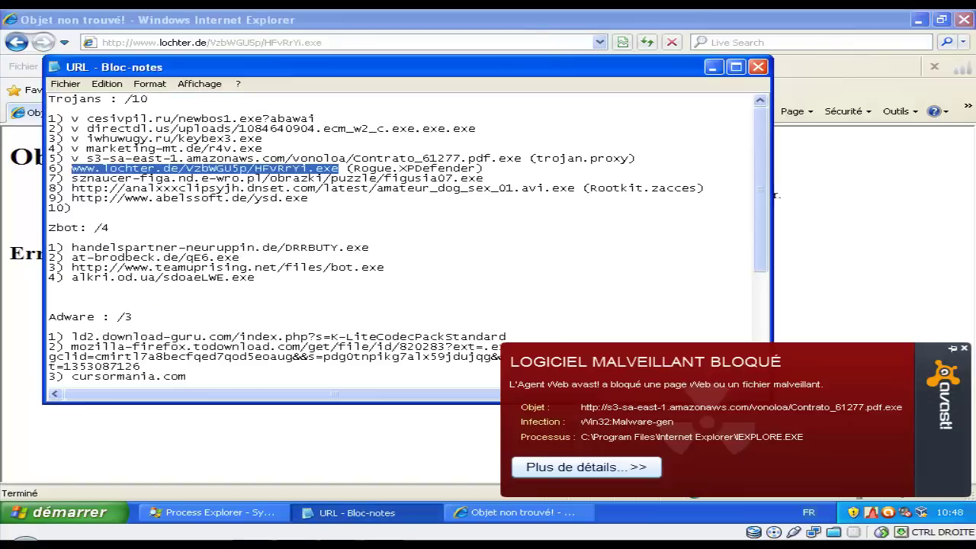
{"action": "key", "text": "Left"}
{"action": "type", "text": "o"}
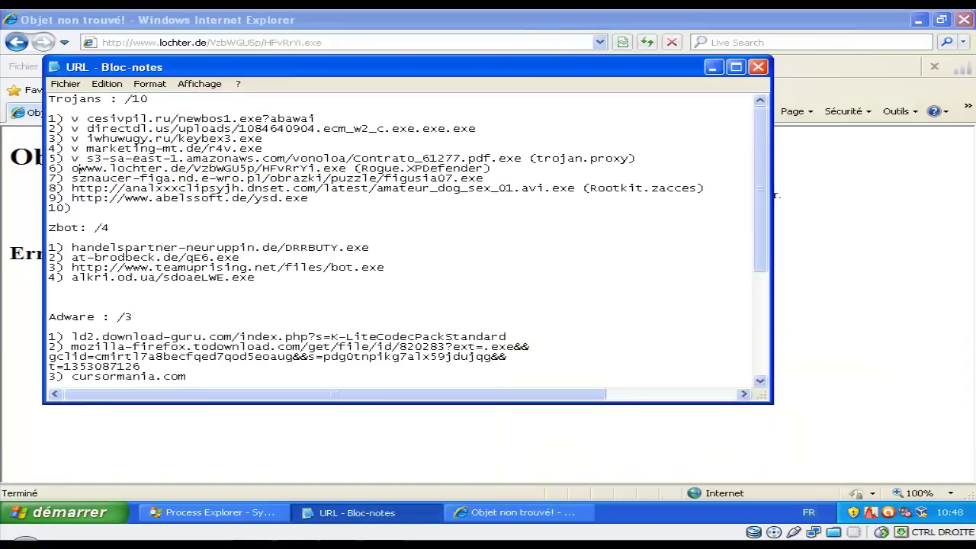
Copy the seventh Trojan URL, sznaucer-figa.nd.e-wro.pl/obrazki/puzzle/figusia07.exe, and load it in Internet Explorer
{"action": "left_click_drag", "start_coordinate": [484, 178], "coordinate": [72, 180]}
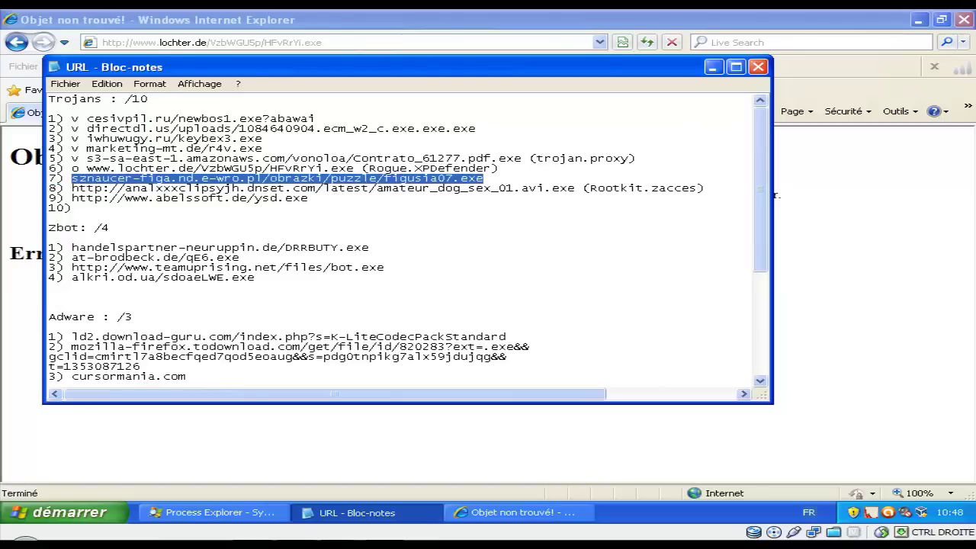
{"action": "key", "text": "alt+Tab"}
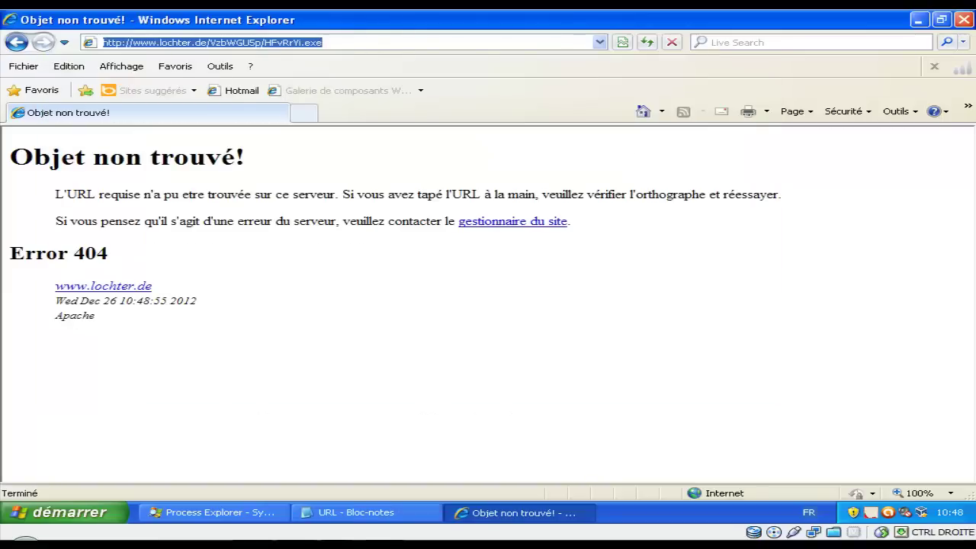
{"action": "key", "text": "ctrl+v"}
{"action": "key", "text": "Return"}
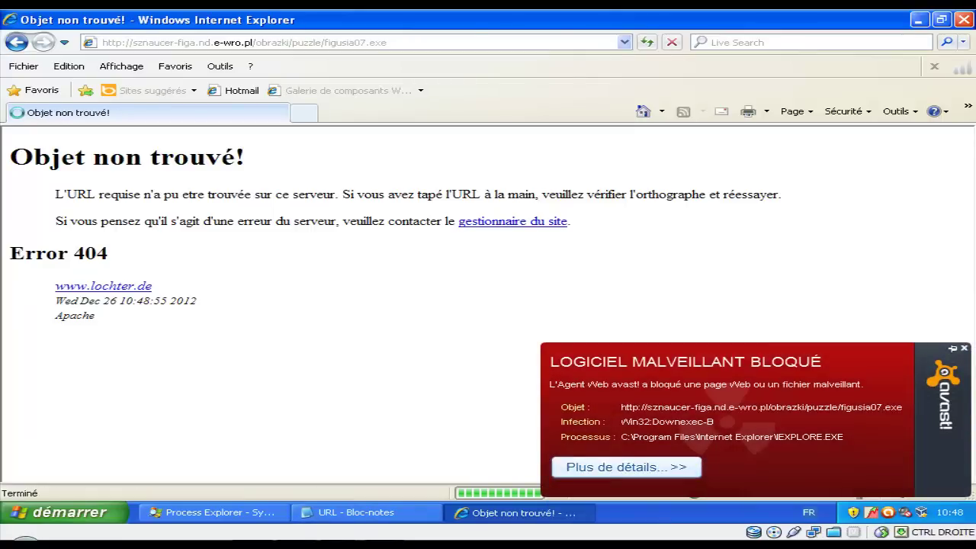
Mark the seventh Trojan URL in the text list with a "v" in front of it
{"action": "key", "text": "alt+Tab"}
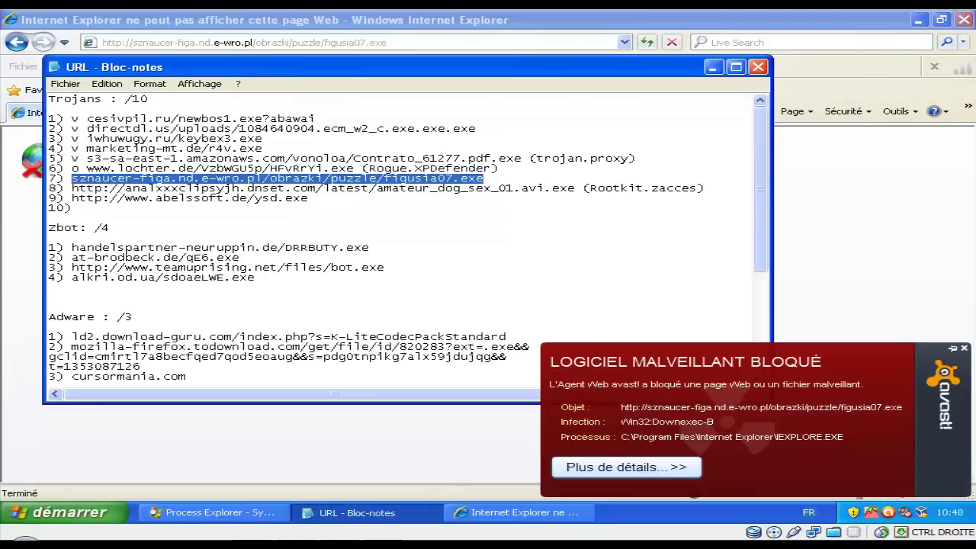
{"action": "key", "text": "Left"}
{"action": "type", "text": "v"}
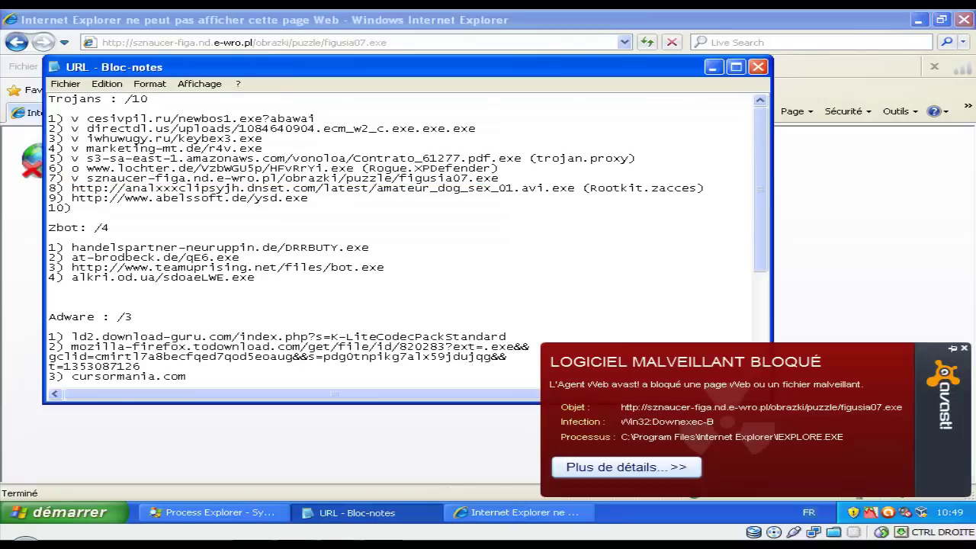
Copy the eighth Trojan URL, the entry labelled Rootkit.zacces, without its label and load it in Internet Explorer
{"action": "key", "text": "ctrl+shift+Left"}
{"action": "key", "text": "ctrl+shift+Left"}
{"action": "key", "text": "ctrl+shift+Left"}
{"action": "key", "text": "ctrl+shift+Left"}
{"action": "key", "text": "ctrl+shift+Left"}
{"action": "key", "text": "ctrl+shift+Left"}
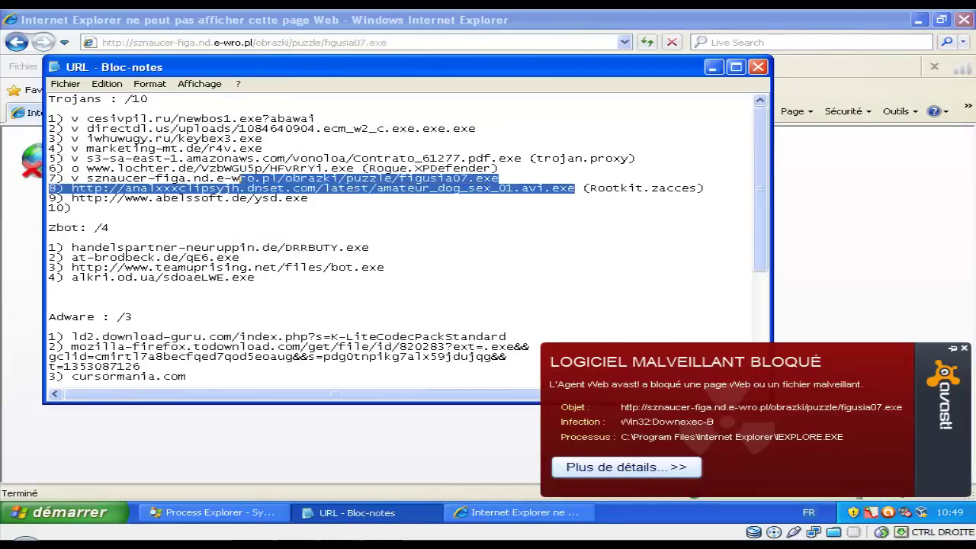
{"action": "key", "text": "ctrl+shift+Right"}
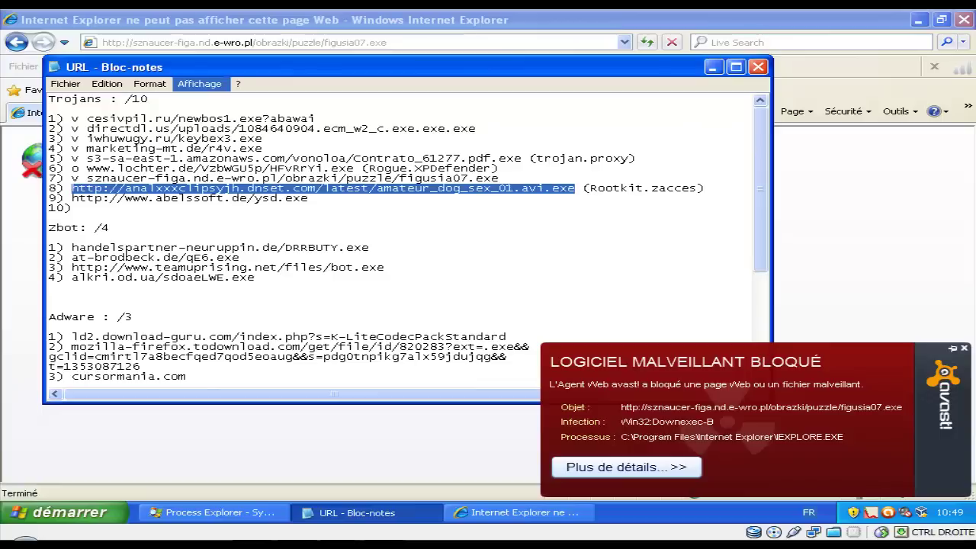
{"action": "left_click", "coordinate": [229, 43]}
{"action": "key", "text": "ctrl+v"}
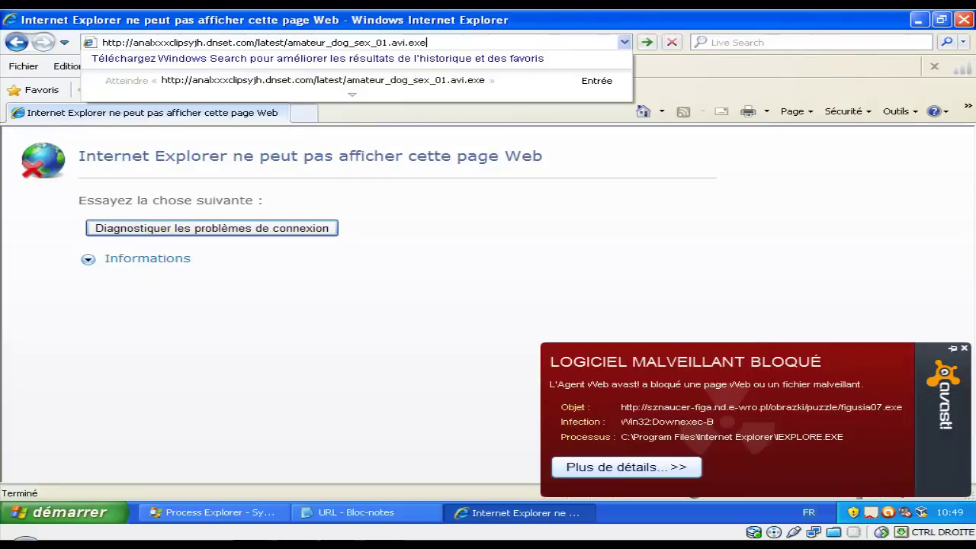
{"action": "key", "text": "Return"}
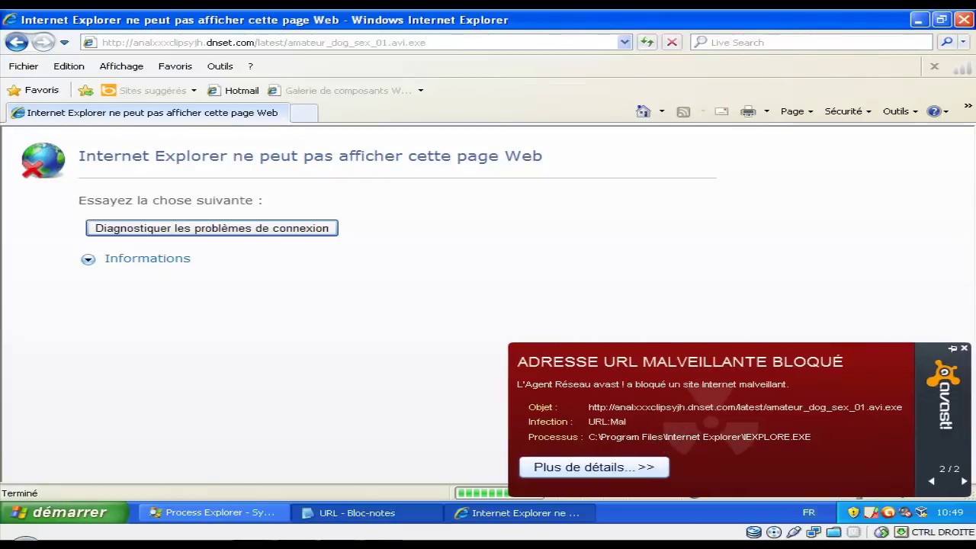
Mark the eighth Trojan URL in the text list with a "v" in front of it
{"action": "left_click", "coordinate": [355, 513]}
{"action": "left_click", "coordinate": [72, 189]}
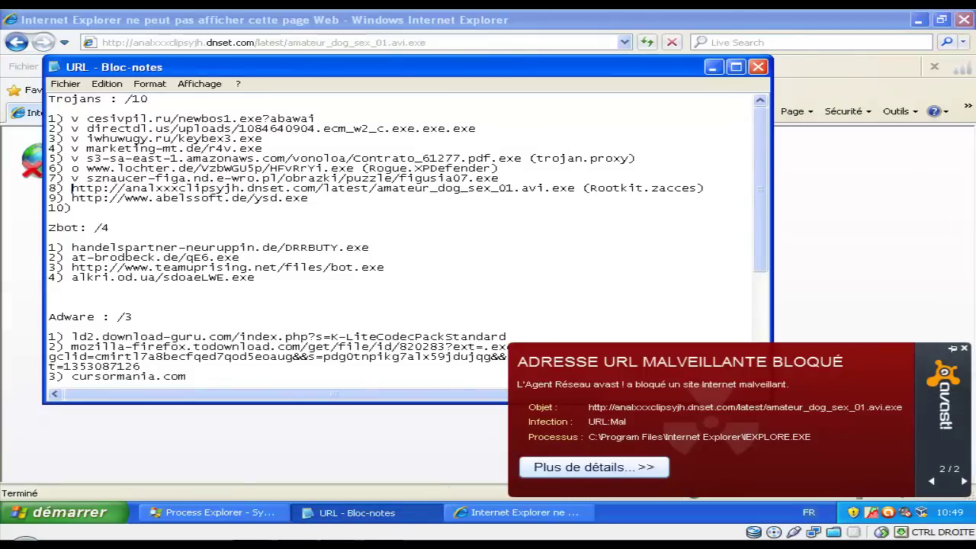
{"action": "type", "text": "v"}
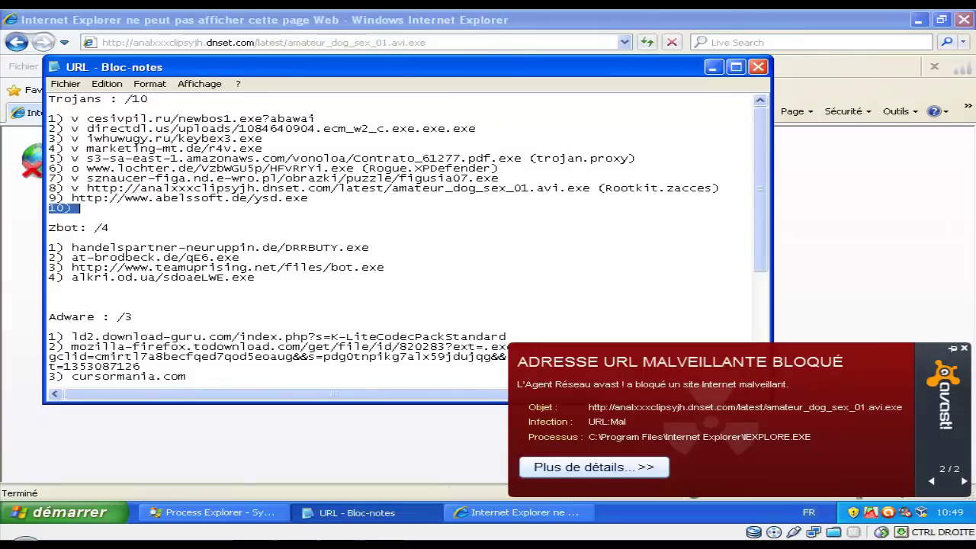
{"action": "key", "text": "ctrl+shift+Left"}
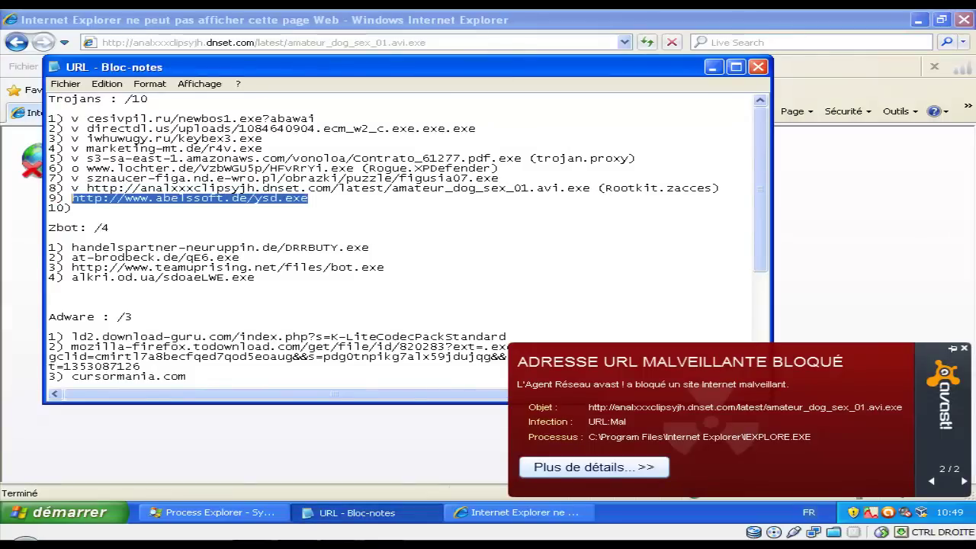
{"action": "key", "text": "ctrl+c"}
{"action": "key", "text": "alt+Tab"}
{"action": "key", "text": "ctrl+v"}
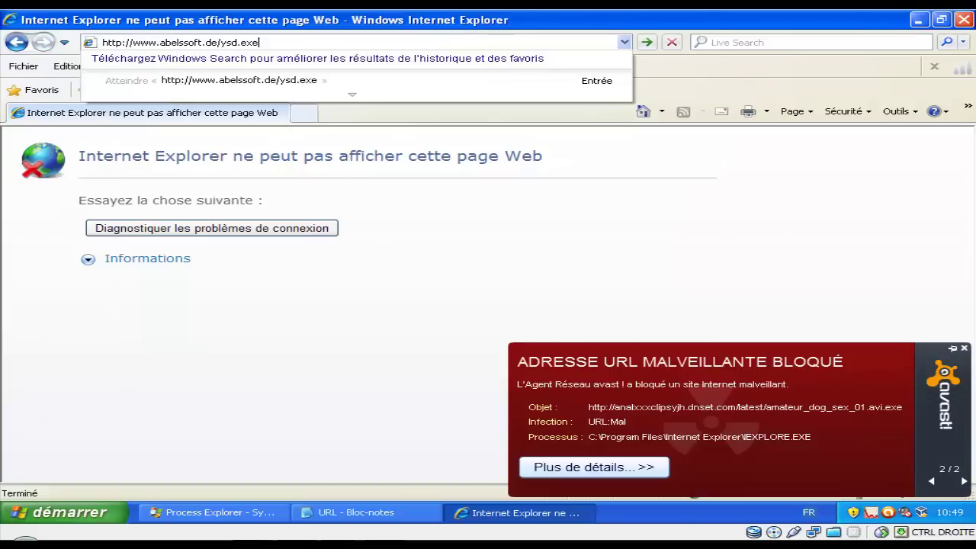
{"action": "key", "text": "Return"}
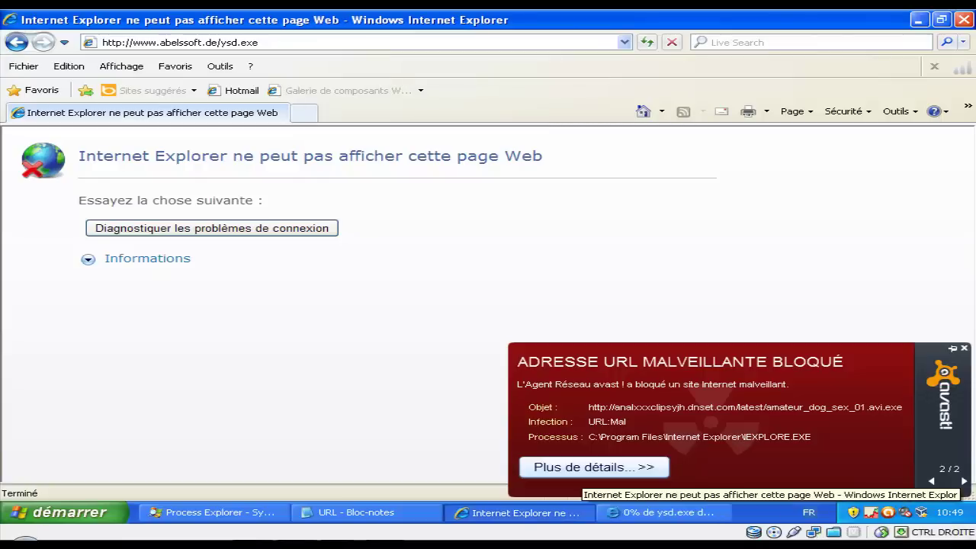
{"action": "left_click", "coordinate": [665, 513]}
{"action": "left_click", "coordinate": [461, 270]}
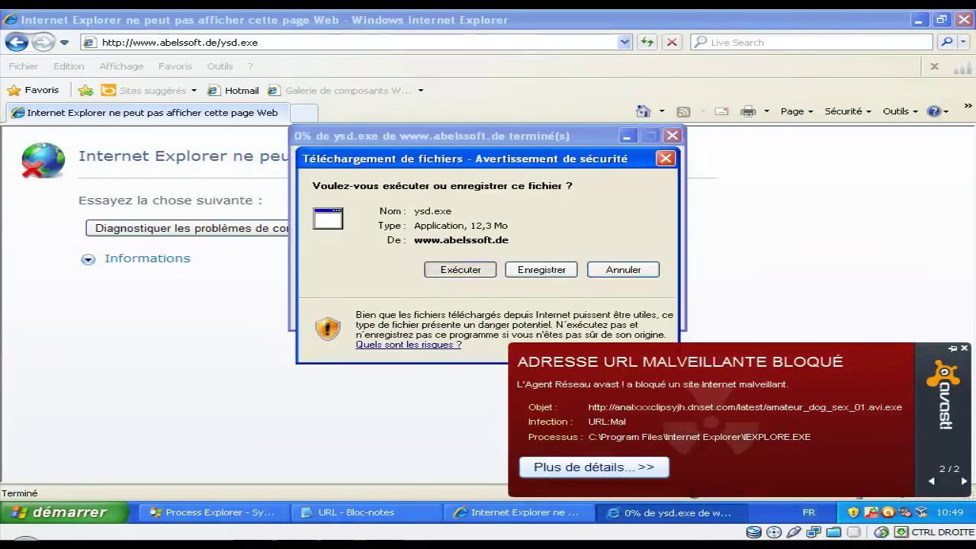
{"action": "key", "text": "Return"}
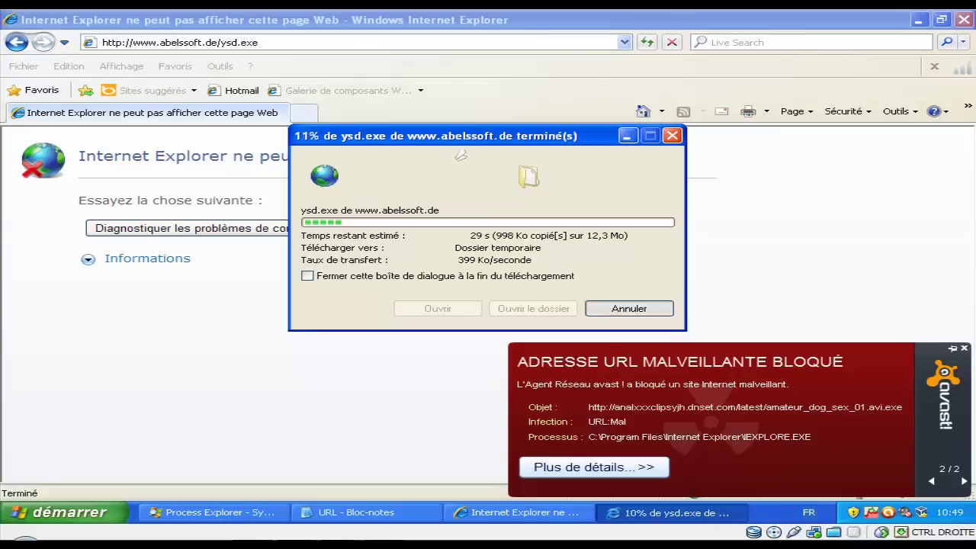
Delete the ninth entry and the empty tenth entry from the Trojans section of the text list
{"action": "left_click", "coordinate": [355, 512]}
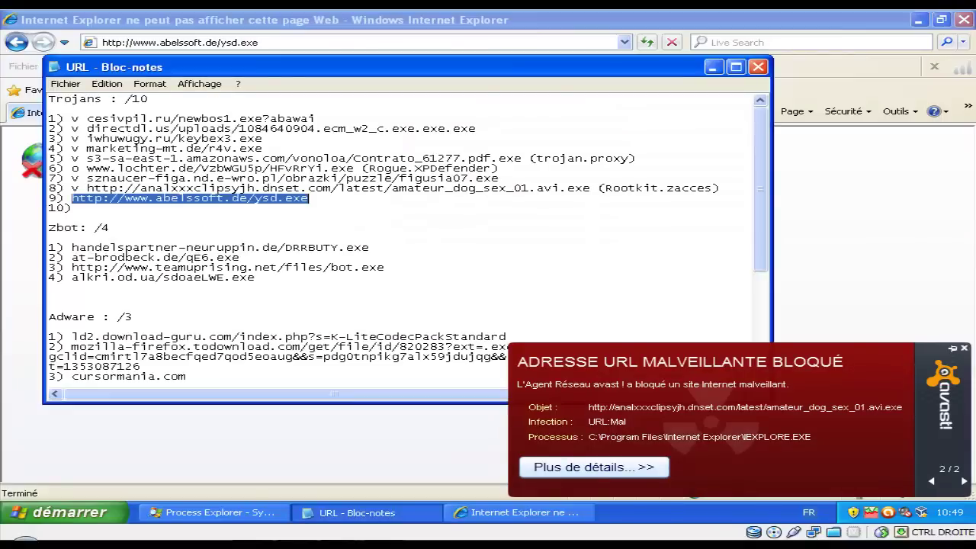
{"action": "key", "text": "Right"}
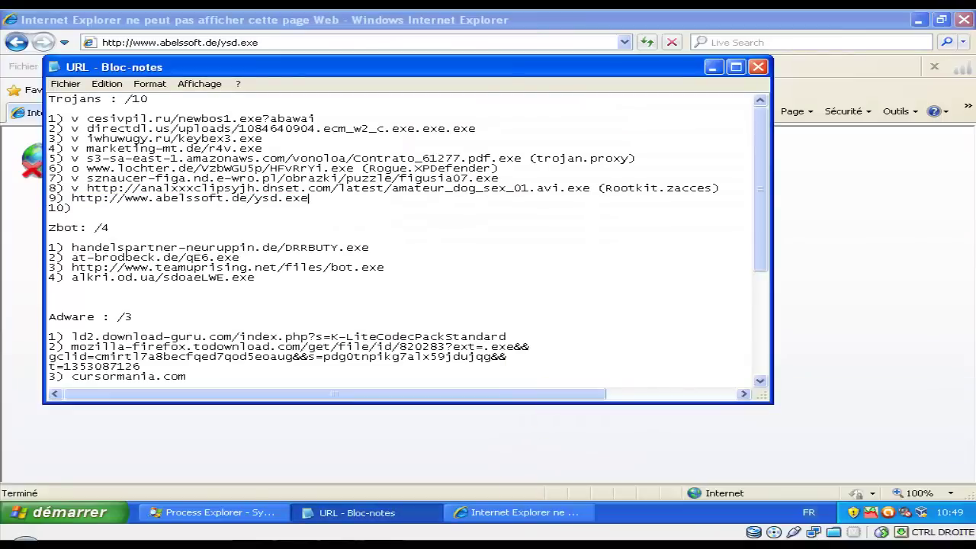
{"action": "key", "text": "shift+Home"}
{"action": "key", "text": "BackSpace"}
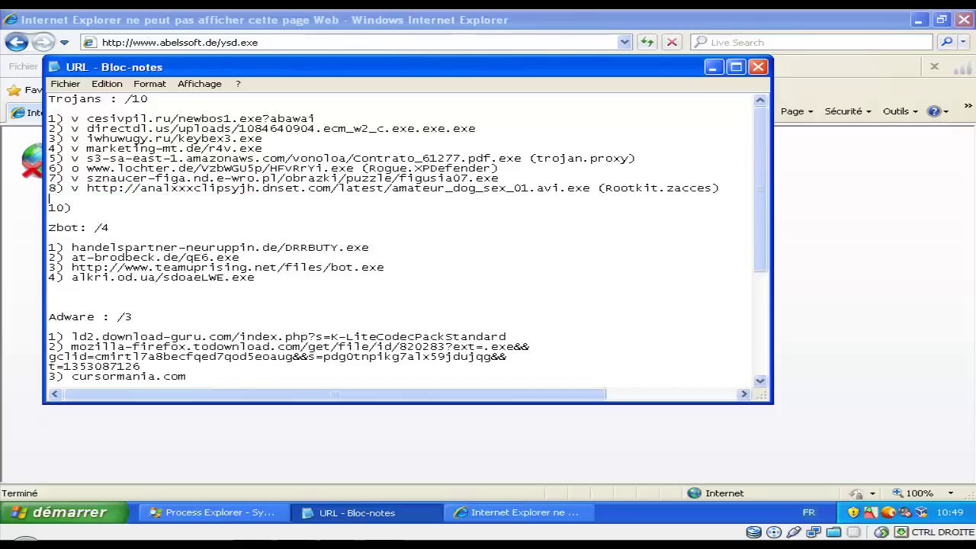
{"action": "key", "text": "Down"}
{"action": "key", "text": "End"}
{"action": "key", "text": "shift+Left"}
{"action": "key", "text": "shift+Left"}
{"action": "key", "text": "shift+Left"}
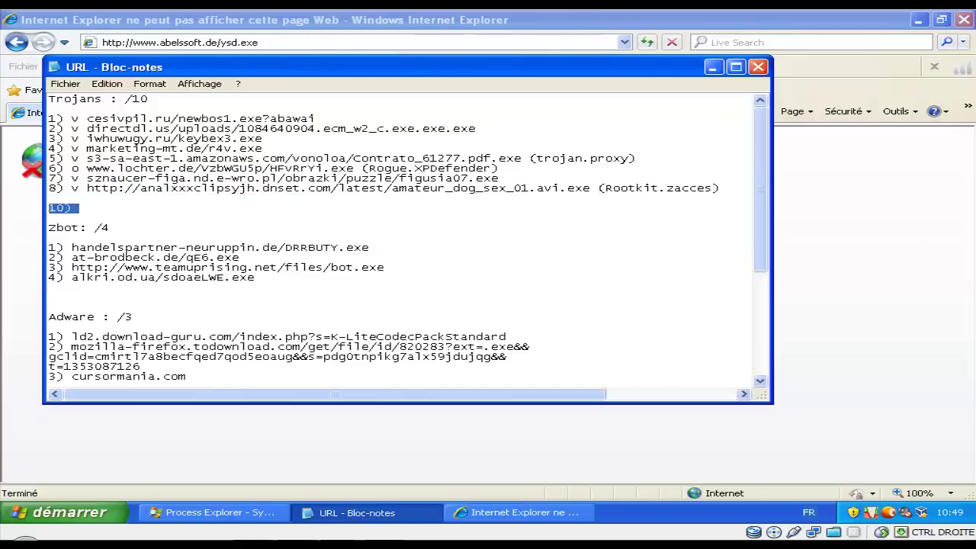
{"action": "key", "text": "BackSpace"}
Set the Trojans score in the text list's heading to 8/8
{"action": "left_click", "coordinate": [149, 100]}
{"action": "key", "text": "BackSpace"}
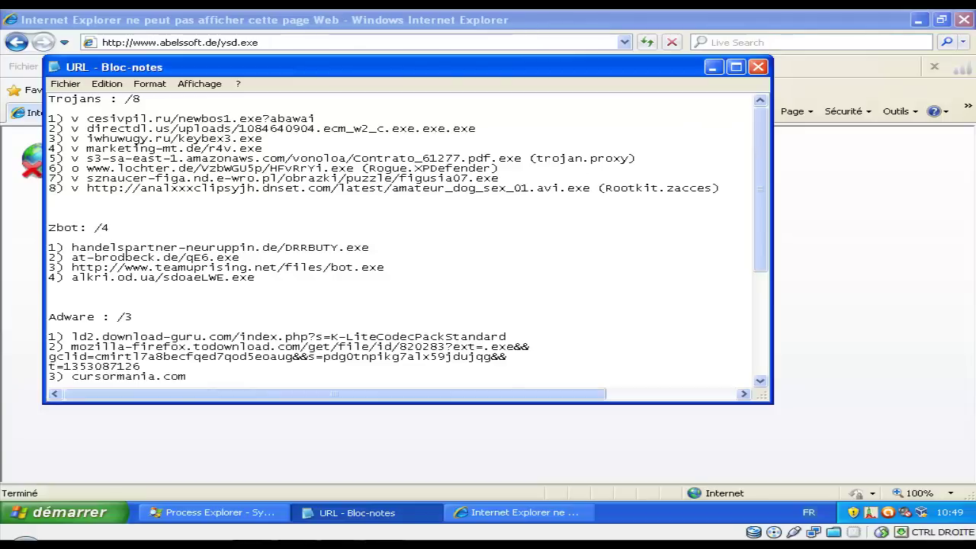
{"action": "left_click", "coordinate": [124, 99]}
{"action": "type", "text": "8"}
Copy the first Zbot URL, handelspartner-neuruppin.de/DRRBUTY.exe, load it in Internet Explorer and dismiss the download error
{"action": "left_click_drag", "start_coordinate": [241, 258], "coordinate": [192, 248]}
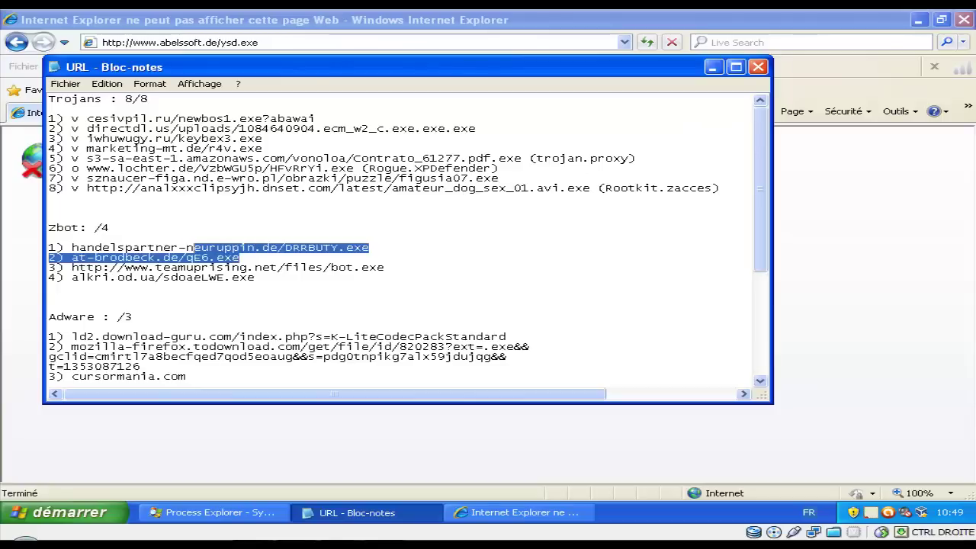
{"action": "left_click", "coordinate": [370, 247]}
{"action": "left_click_drag", "start_coordinate": [369, 248], "coordinate": [72, 248]}
{"action": "key", "text": "ctrl+c"}
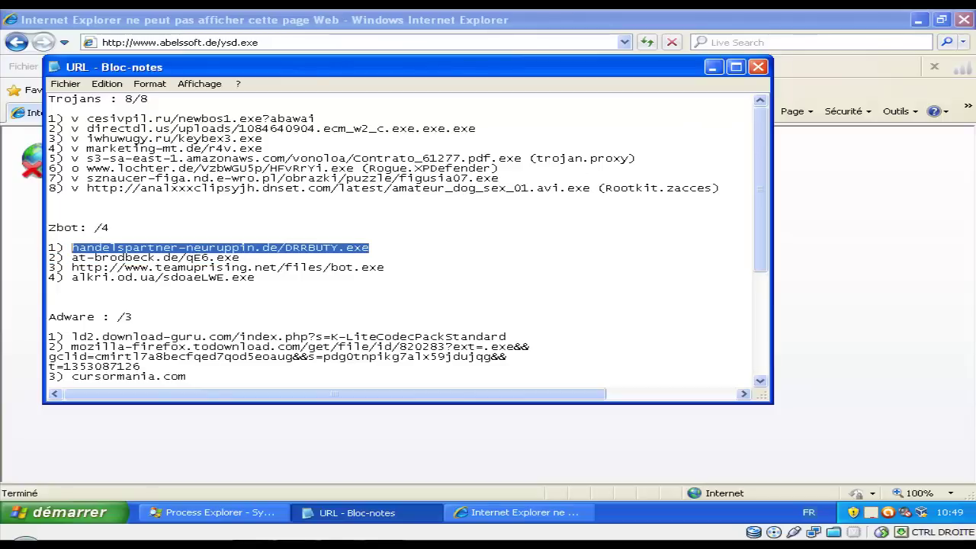
{"action": "key", "text": "alt+Tab"}
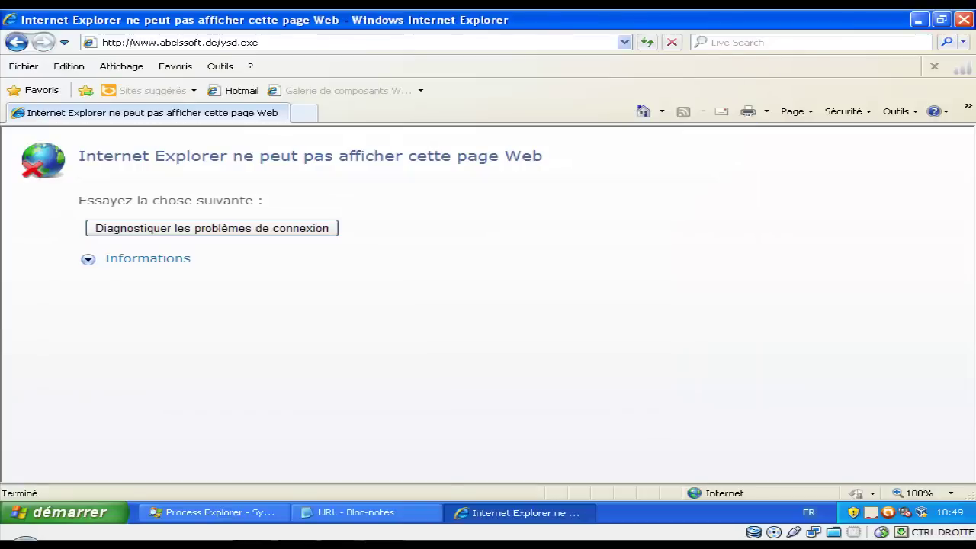
{"action": "key", "text": "ctrl+a"}
{"action": "key", "text": "ctrl+v"}
{"action": "key", "text": "Return"}
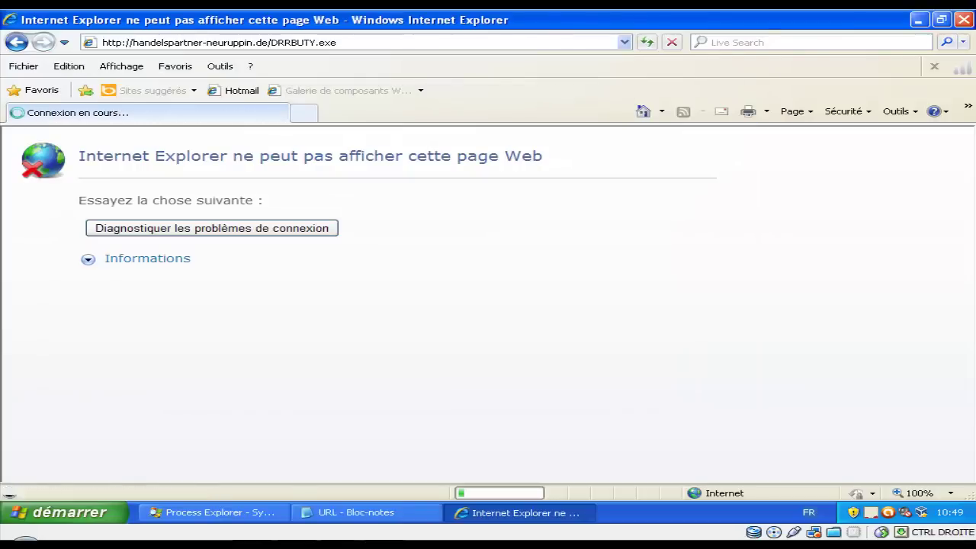
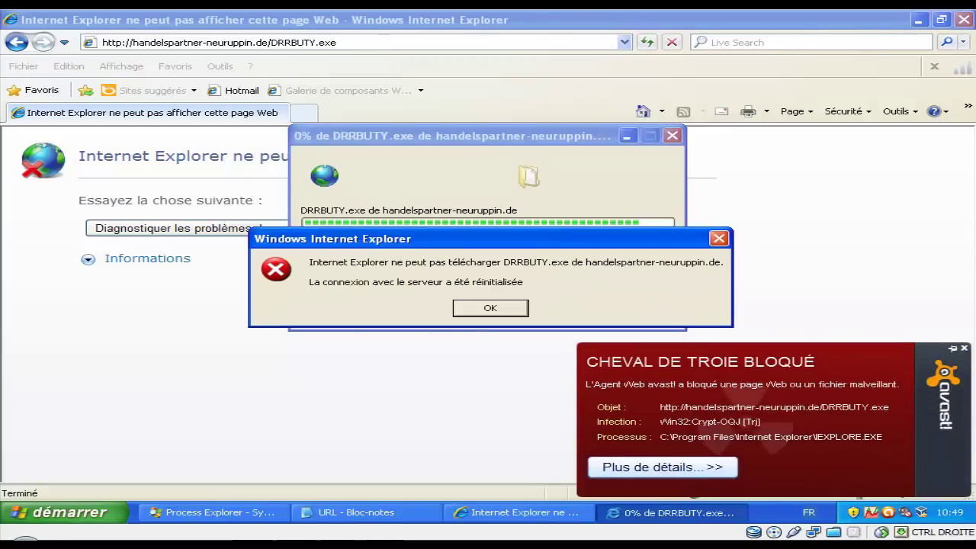
{"action": "left_click", "coordinate": [490, 308]}
Copy the second Zbot URL, at-brodbeck.de/qE6.exe, and mark the first Zbot URL in the list with a "v" in front of it
{"action": "left_click", "coordinate": [352, 513]}
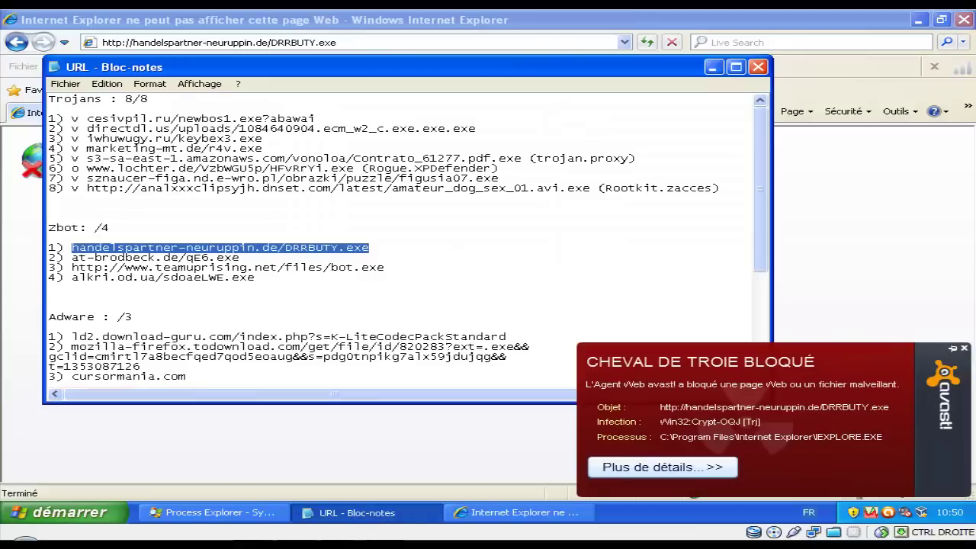
{"action": "left_click_drag", "start_coordinate": [72, 258], "coordinate": [240, 257]}
{"action": "key", "text": "ctrl+c"}
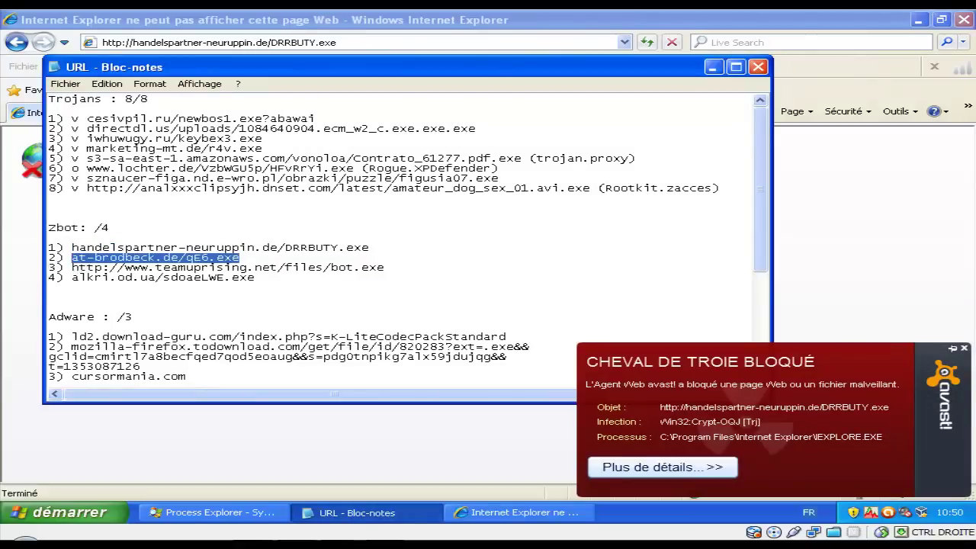
{"action": "left_click", "coordinate": [71, 248]}
{"action": "type", "text": "v"}
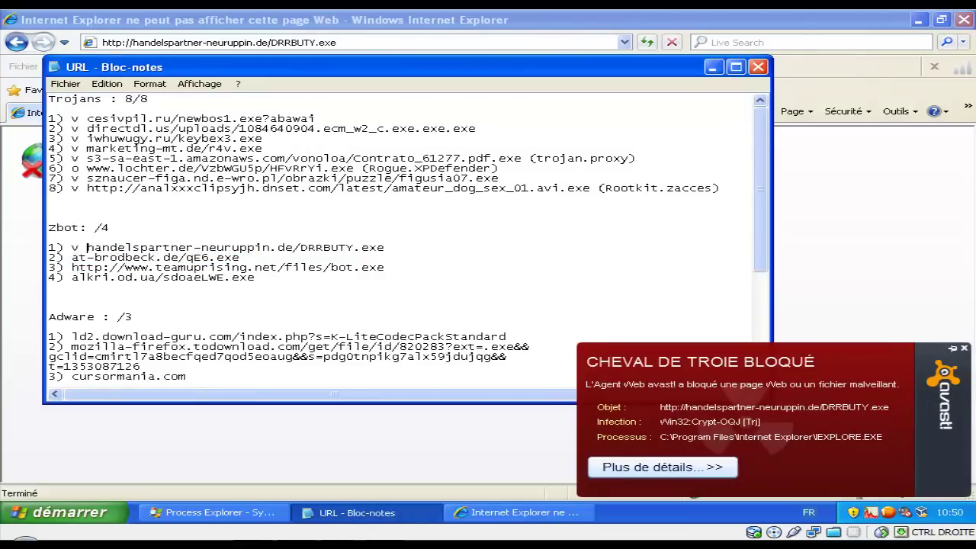
Load the copied at-brodbeck.de/qE6.exe in Internet Explorer and mark the second Zbot URL in the text list with a "v"
{"action": "key", "text": "alt+Tab"}
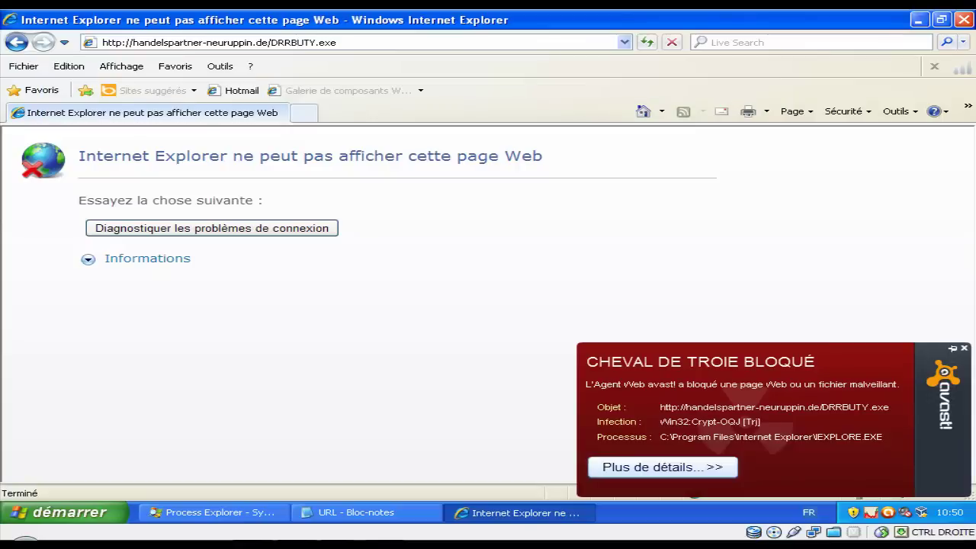
{"action": "key", "text": "alt+d"}
{"action": "key", "text": "ctrl+v"}
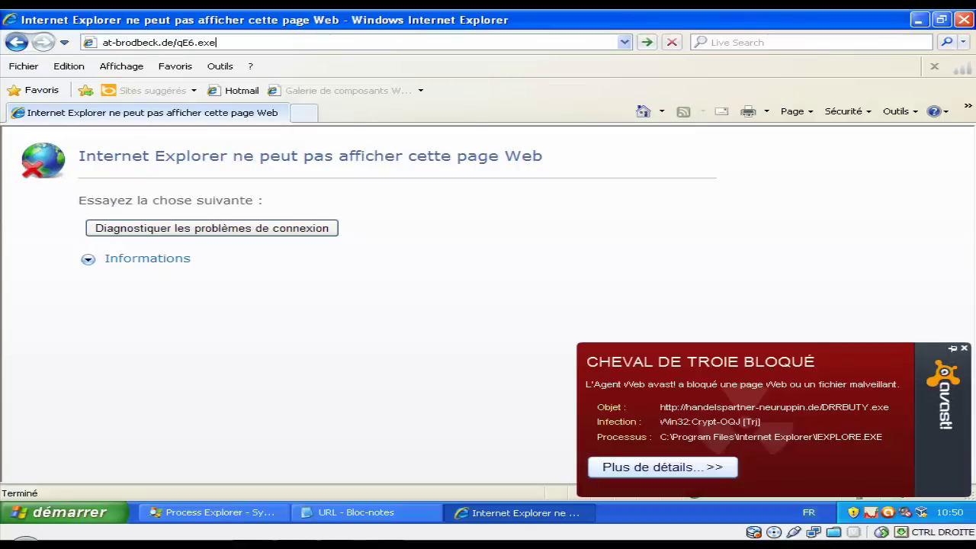
{"action": "key", "text": "Return"}
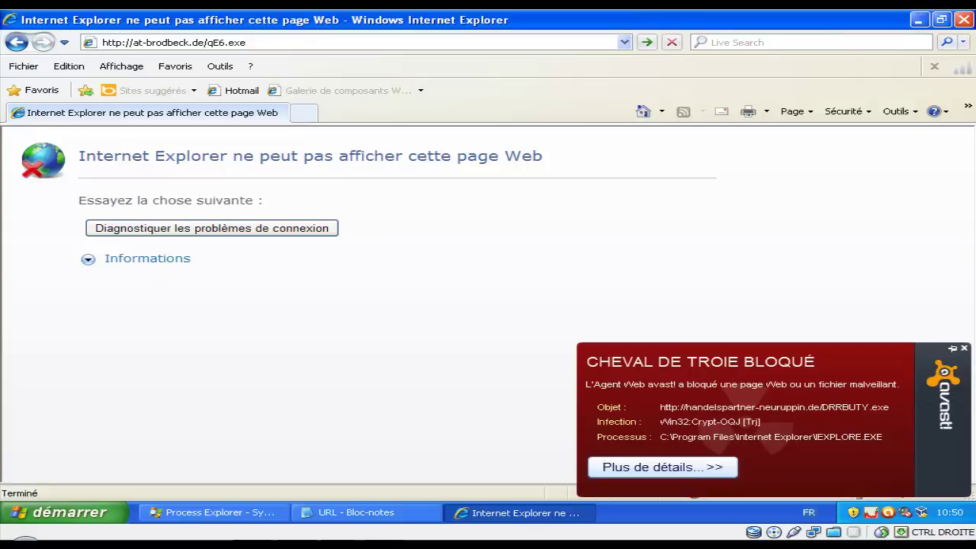
{"action": "key", "text": "Return"}
{"action": "key", "text": "Return"}
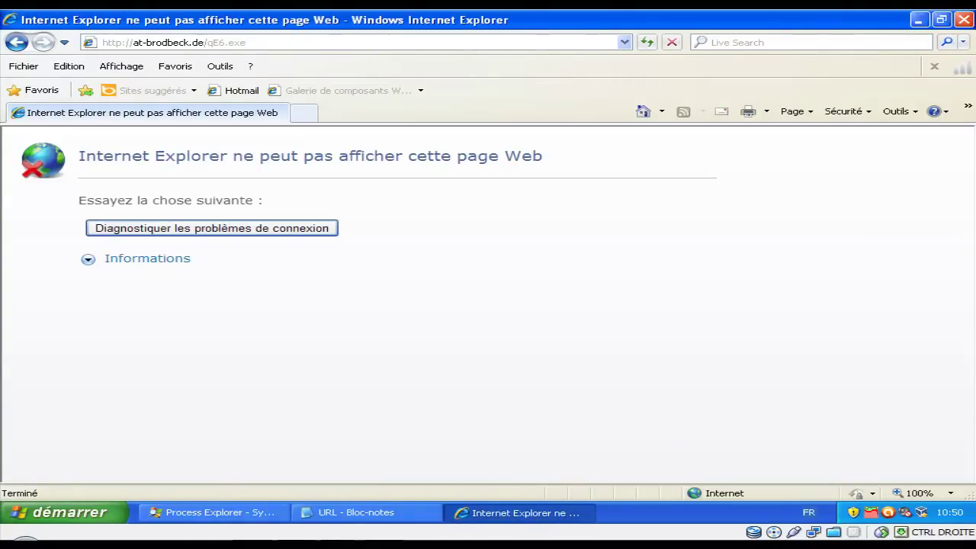
{"action": "left_click", "coordinate": [366, 512]}
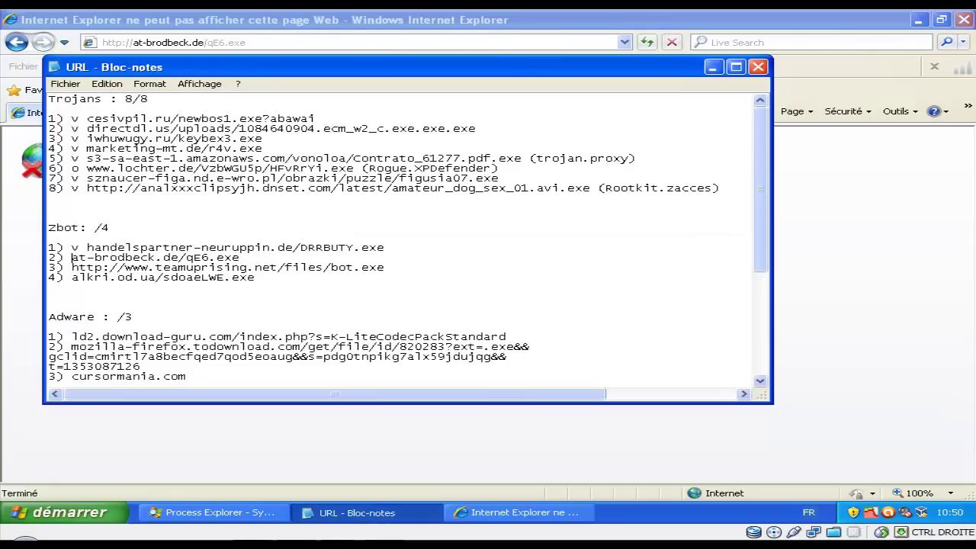
{"action": "type", "text": "v"}
{"action": "left_click_drag", "start_coordinate": [255, 277], "coordinate": [217, 267]}
{"action": "left_click", "coordinate": [385, 267]}
{"action": "left_click_drag", "start_coordinate": [71, 268], "coordinate": [48, 288]}
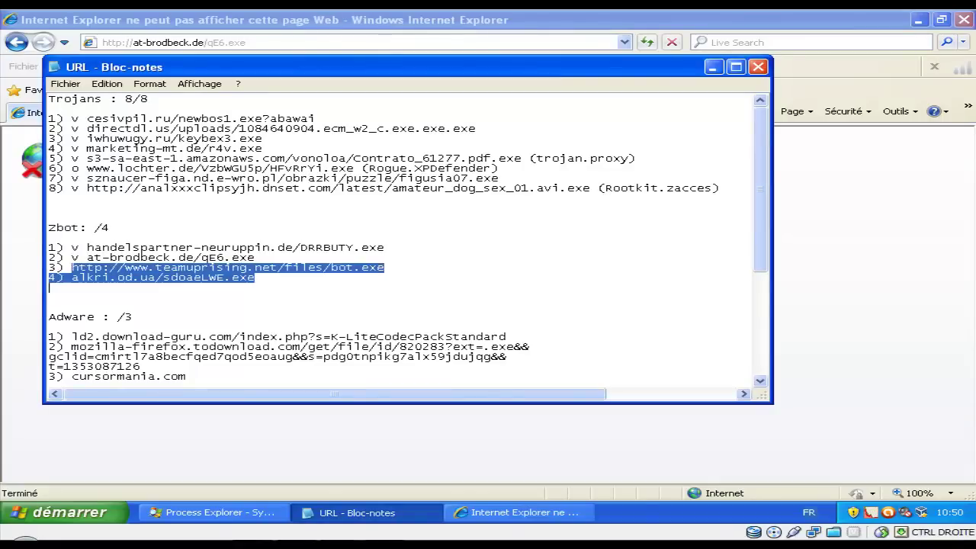
{"action": "left_click_drag", "start_coordinate": [385, 267], "coordinate": [71, 267]}
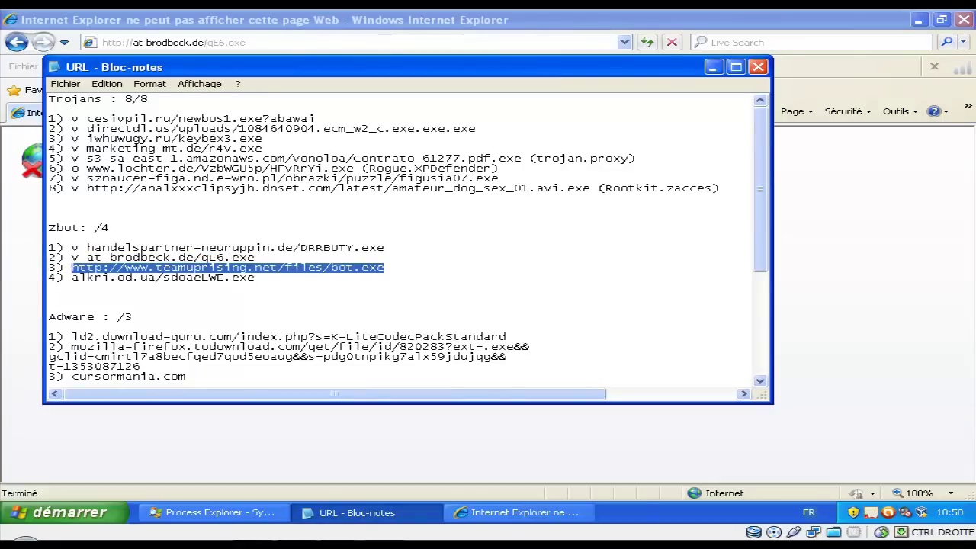
{"action": "key", "text": "ctrl+c"}
{"action": "left_click", "coordinate": [104, 43]}
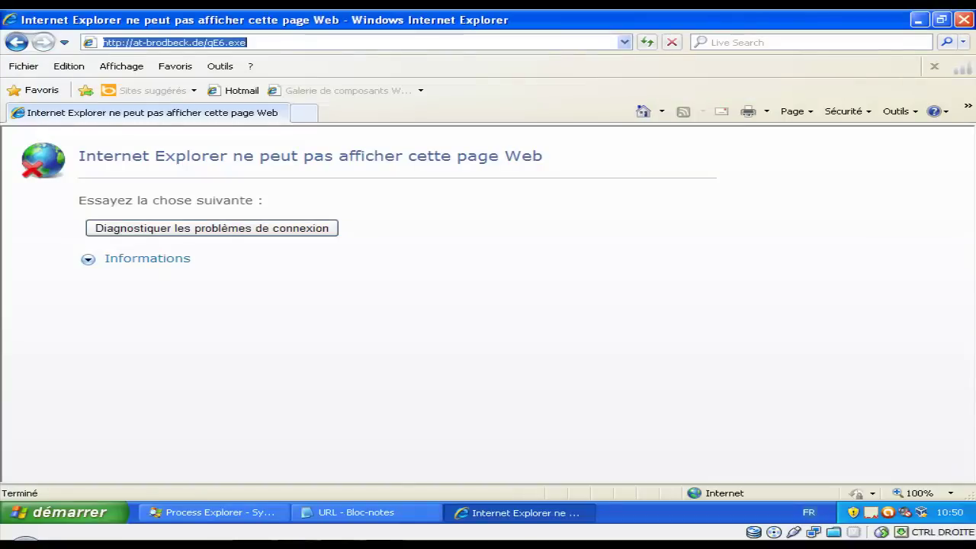
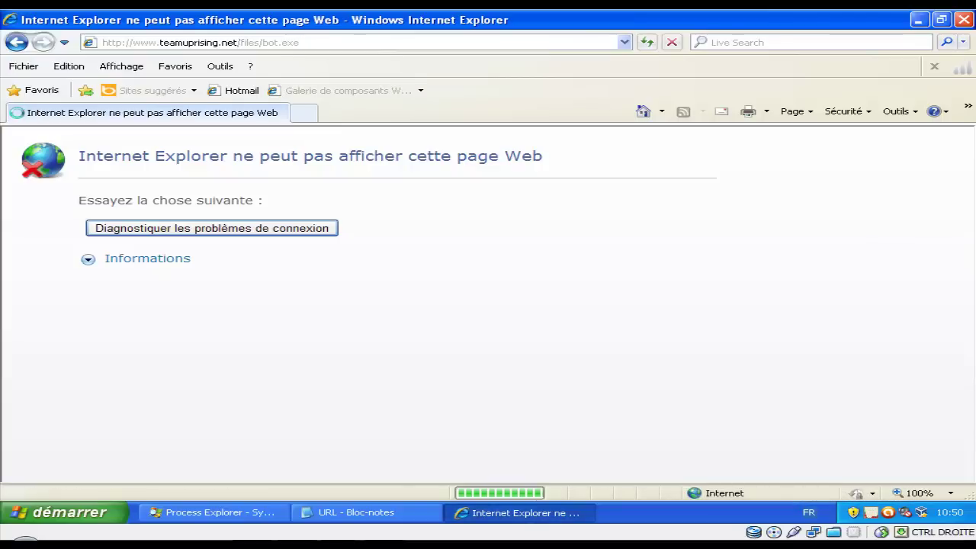
Mark the third Zbot URL in the text list with a "v" in front of it
{"action": "left_click", "coordinate": [355, 512]}
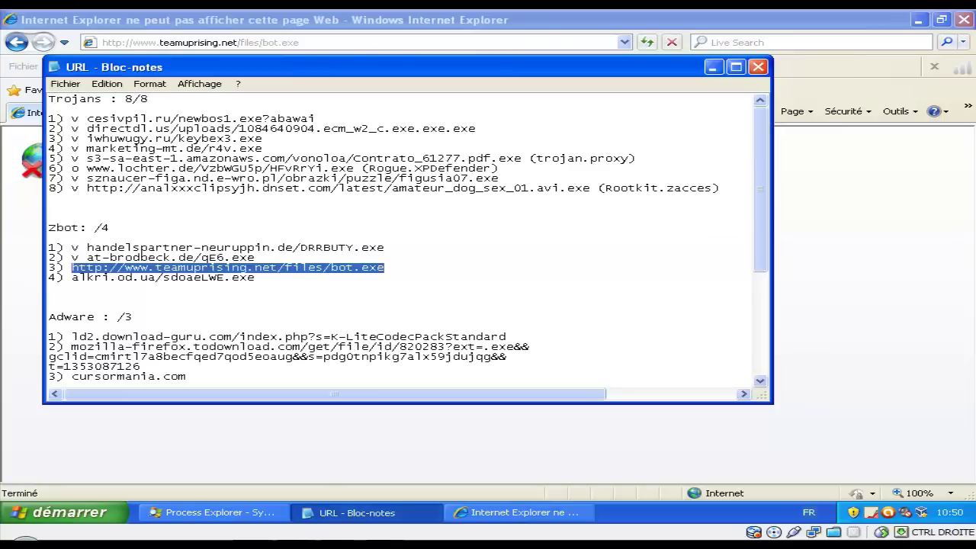
{"action": "left_click", "coordinate": [71, 267]}
{"action": "type", "text": "v"}
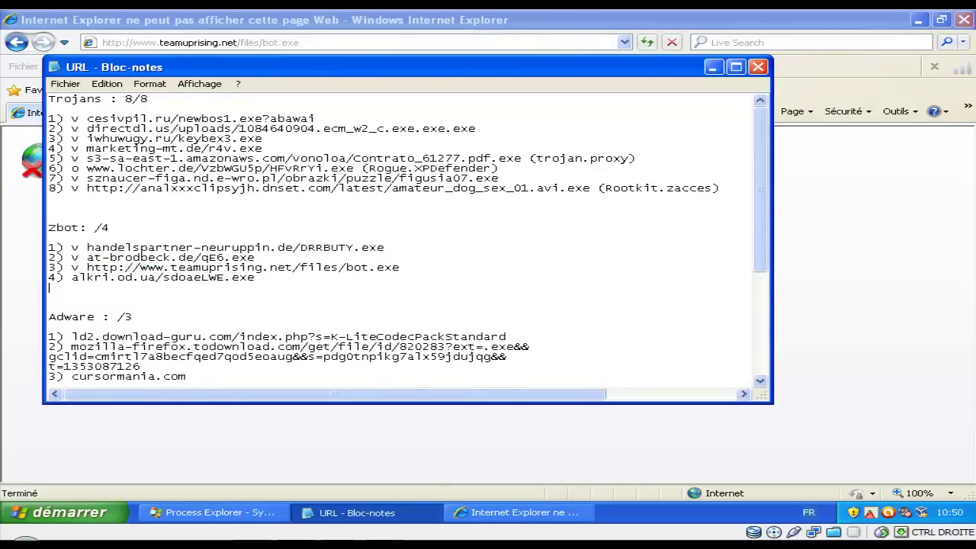
Copy the fourth Zbot URL, alkri.od.ua/sdoaeLWE.exe, and load it in Internet Explorer
{"action": "left_click_drag", "start_coordinate": [256, 285], "coordinate": [72, 278]}
{"action": "key", "text": "ctrl+c"}
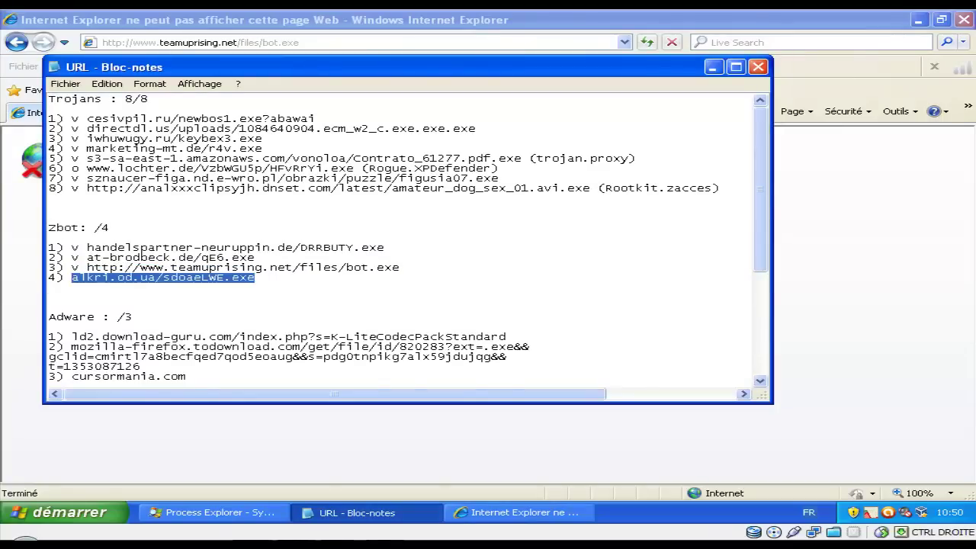
{"action": "left_click", "coordinate": [104, 42]}
{"action": "key", "text": "ctrl+v"}
{"action": "key", "text": "Return"}
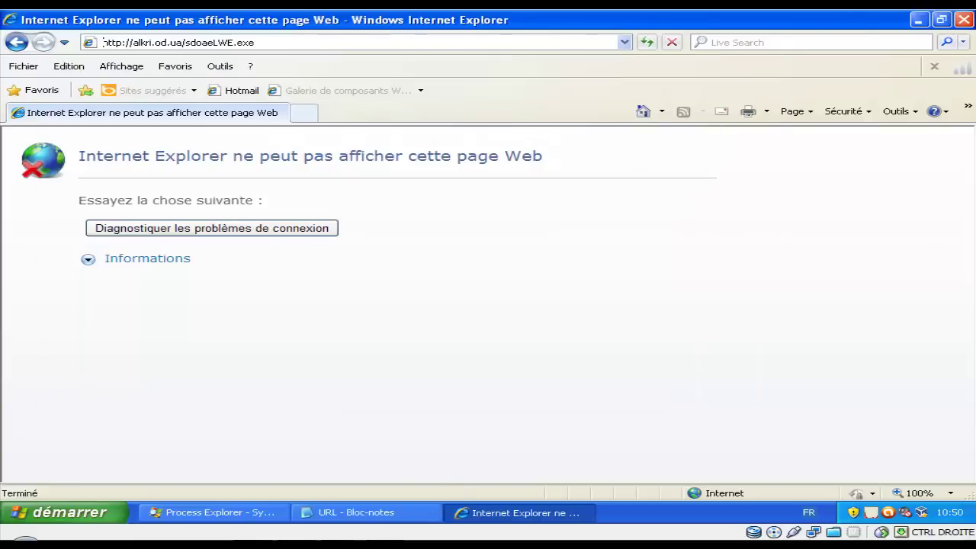
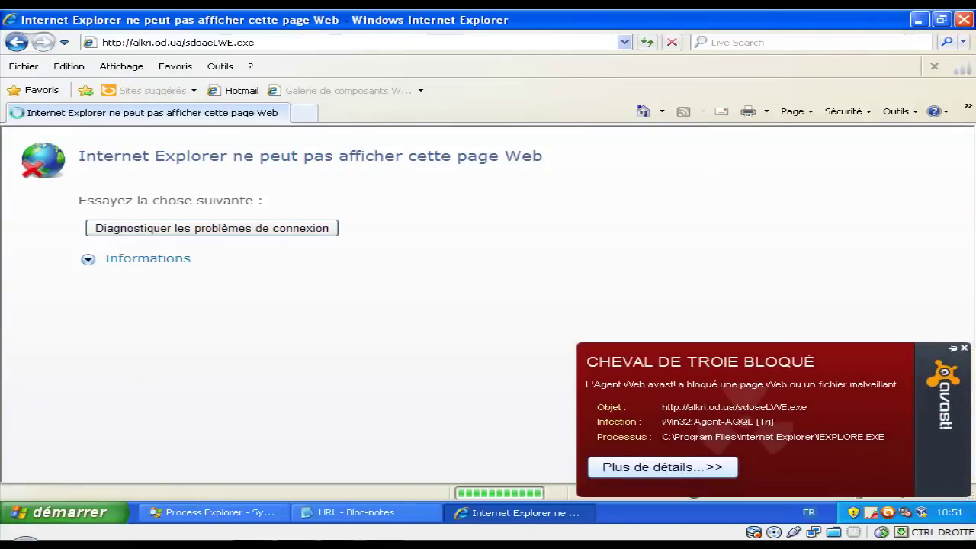
Mark the fourth Zbot URL in the text list with a "v" in front of it
{"action": "left_click", "coordinate": [355, 512]}
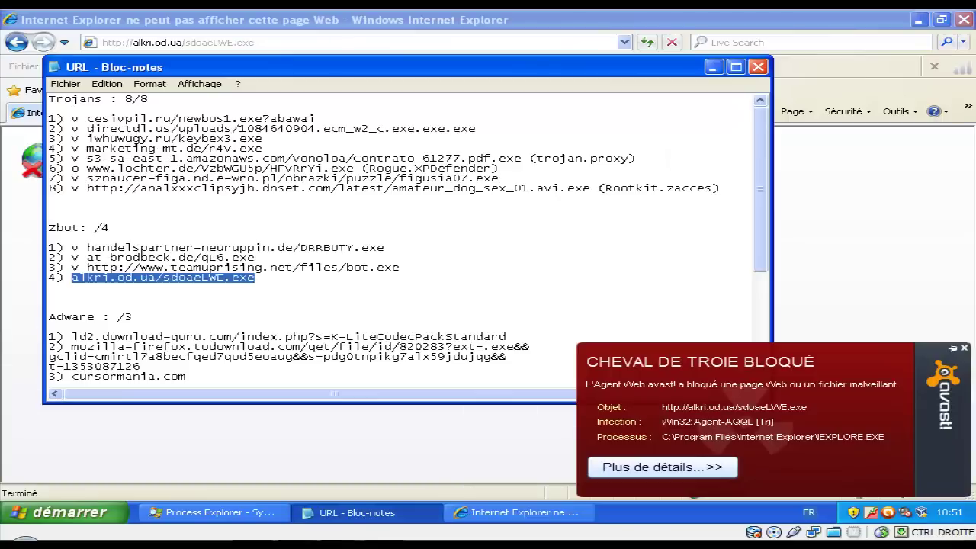
{"action": "key", "text": "Left"}
{"action": "type", "text": "v"}
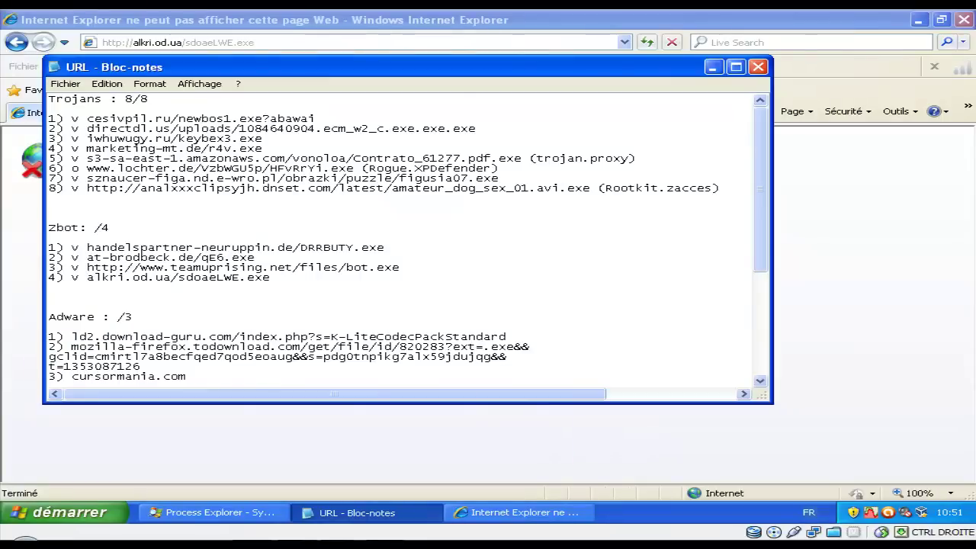
{"action": "scroll", "coordinate": [404, 244], "scroll_direction": "down", "scroll_amount": 6}
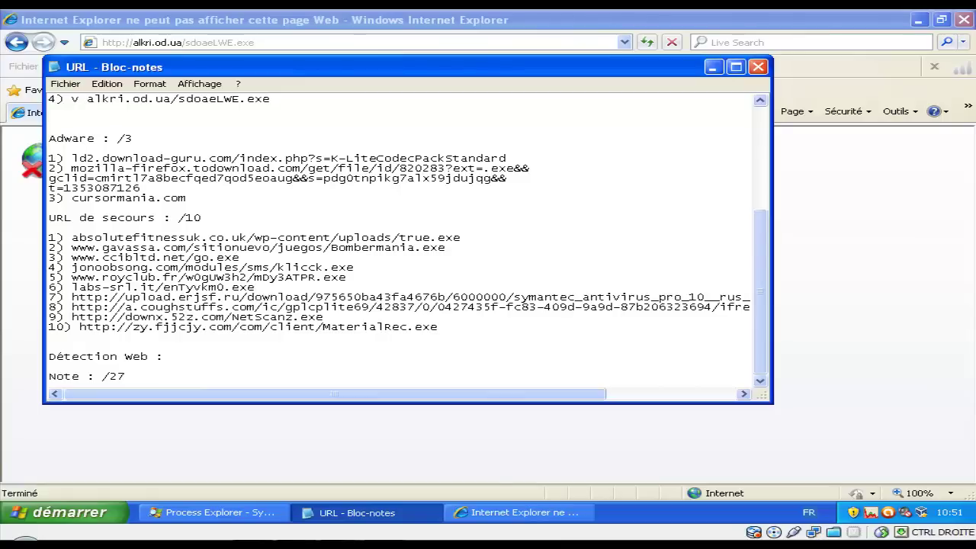
Copy the first adware URL, ld2.download-guru.com/index.php?s=K-LiteCodecPackStandard, together with the line below it, and load it in Internet Explorer
{"action": "left_click_drag", "start_coordinate": [529, 168], "coordinate": [79, 158]}
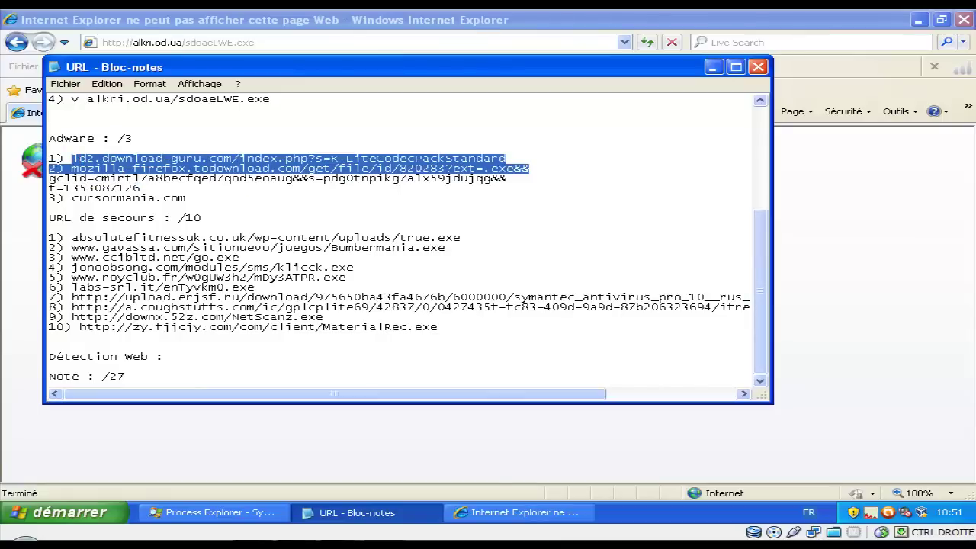
{"action": "key", "text": "alt+Tab"}
{"action": "key", "text": "alt+d"}
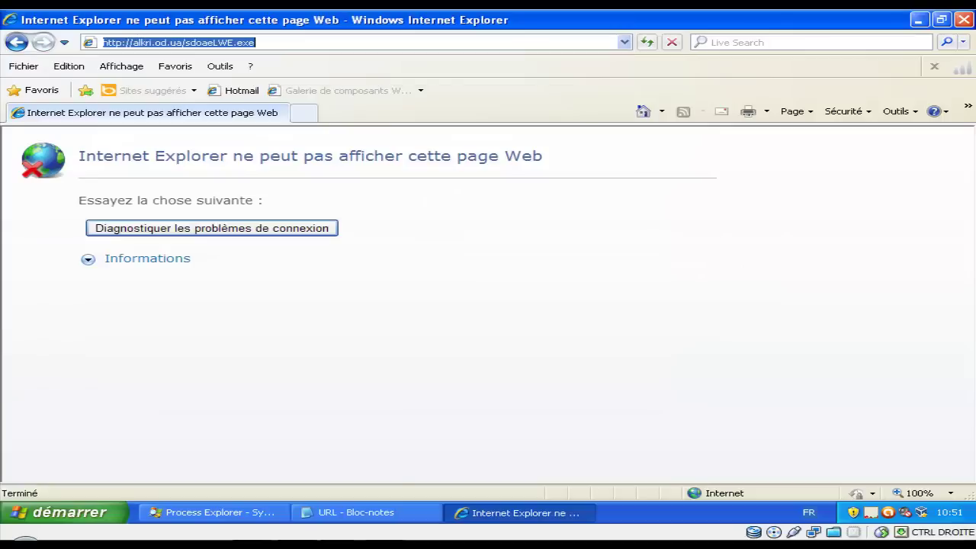
{"action": "type", "text": "ld2.download-guru.com/index.php?s=K-LiteCodecPackStandard2) mozilla-firefox.todownload.com/get/file/id/820283?ext=.exe&&"}
{"action": "key", "text": "Return"}
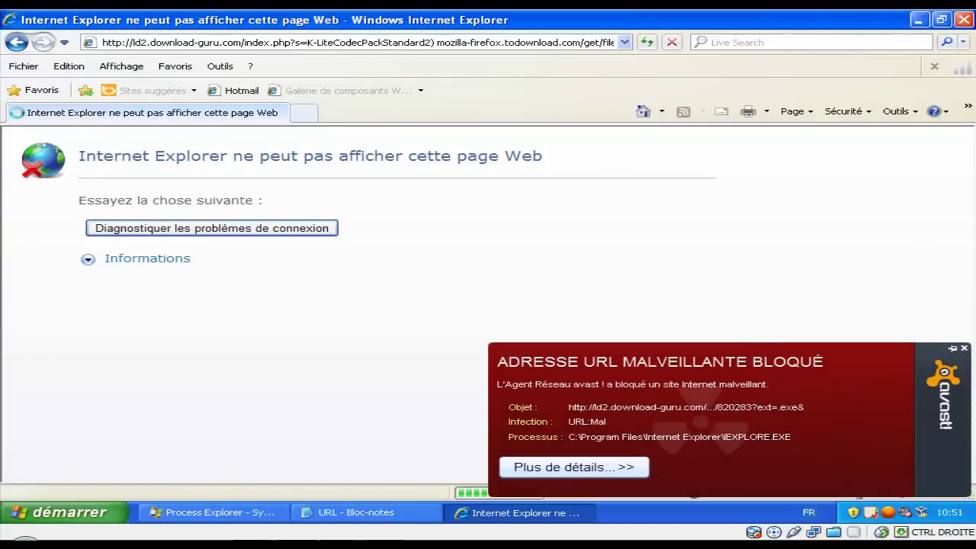
Mark the first adware URL in the text list with a "v" in front of it
{"action": "key", "text": "alt+Tab"}
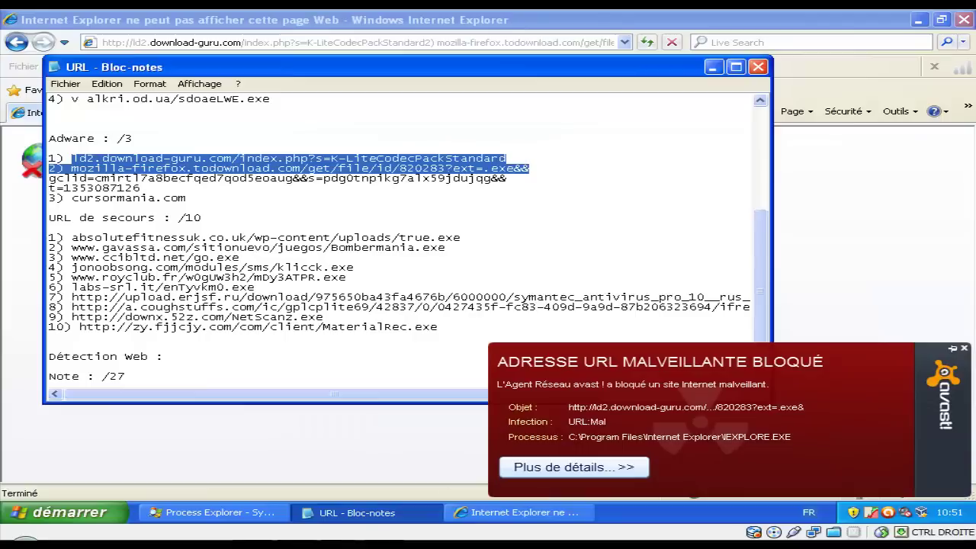
{"action": "key", "text": "Left"}
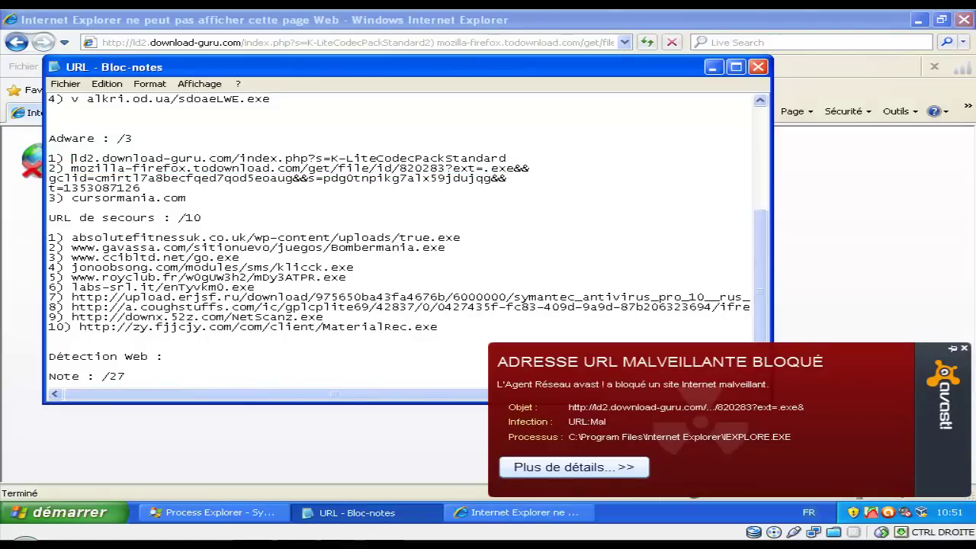
{"action": "type", "text": "v"}
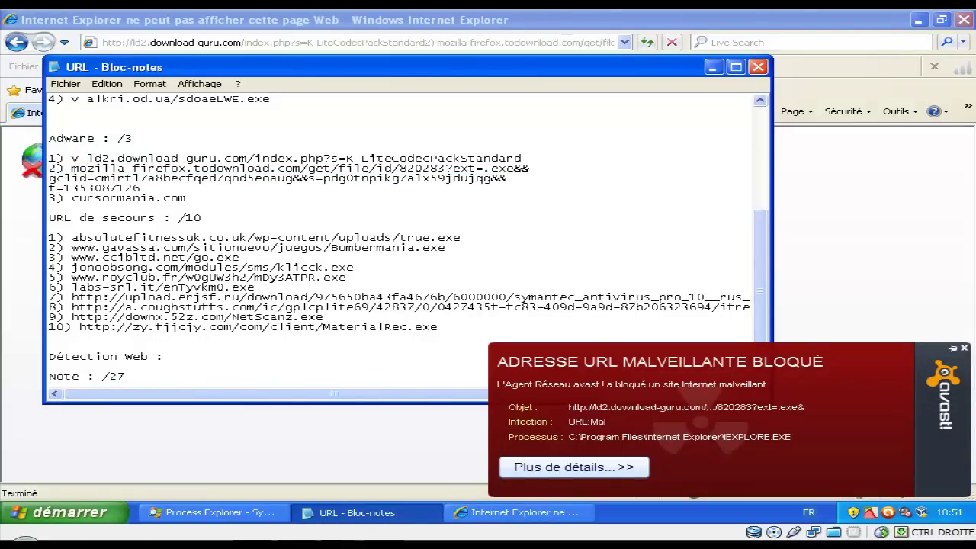
Load the complete three-line second adware URL, starting with mozilla-firefox.todownload.com, in Internet Explorer and run the offered mozilla firefox setup.exe
{"action": "left_click_drag", "start_coordinate": [141, 189], "coordinate": [72, 168]}
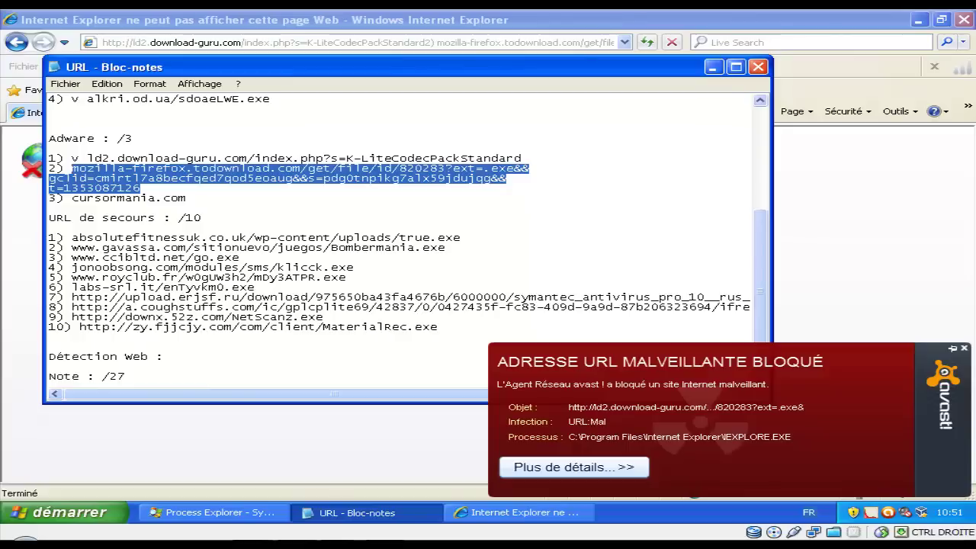
{"action": "key", "text": "alt+Tab"}
{"action": "key", "text": "alt+d"}
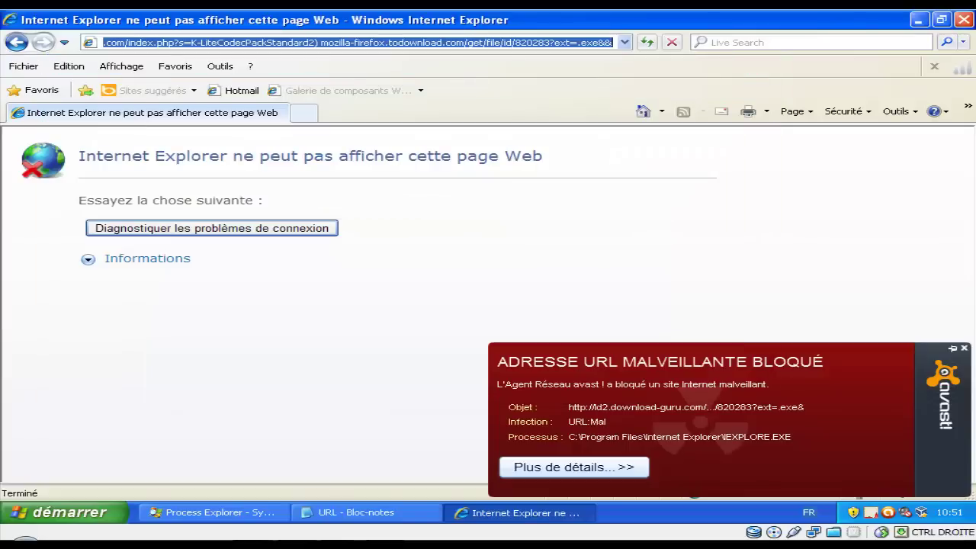
{"action": "key", "text": "ctrl+v"}
{"action": "key", "text": "Return"}
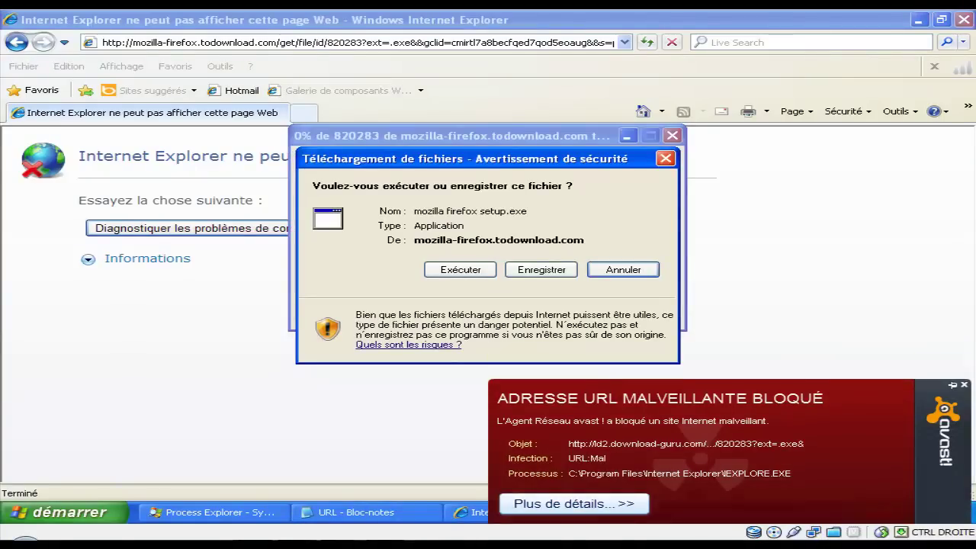
{"action": "left_click", "coordinate": [461, 270]}
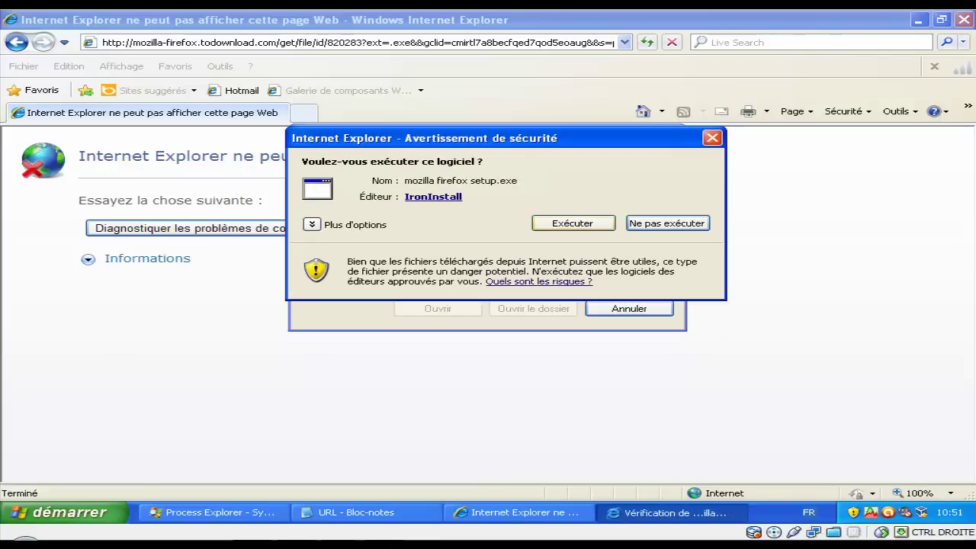
{"action": "key", "text": "Return"}
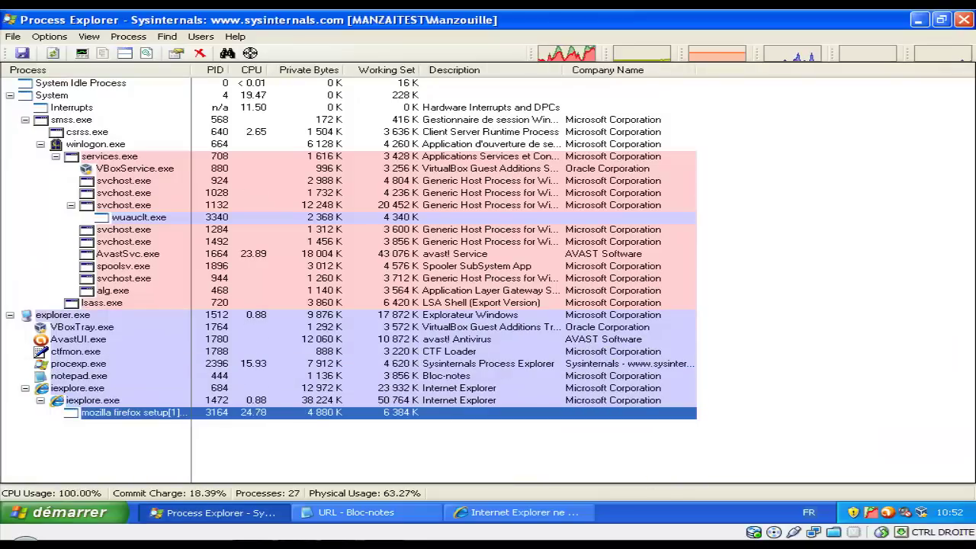
Mark the second adware URL in the text list with an "x" in front of it
{"action": "left_click", "coordinate": [365, 512]}
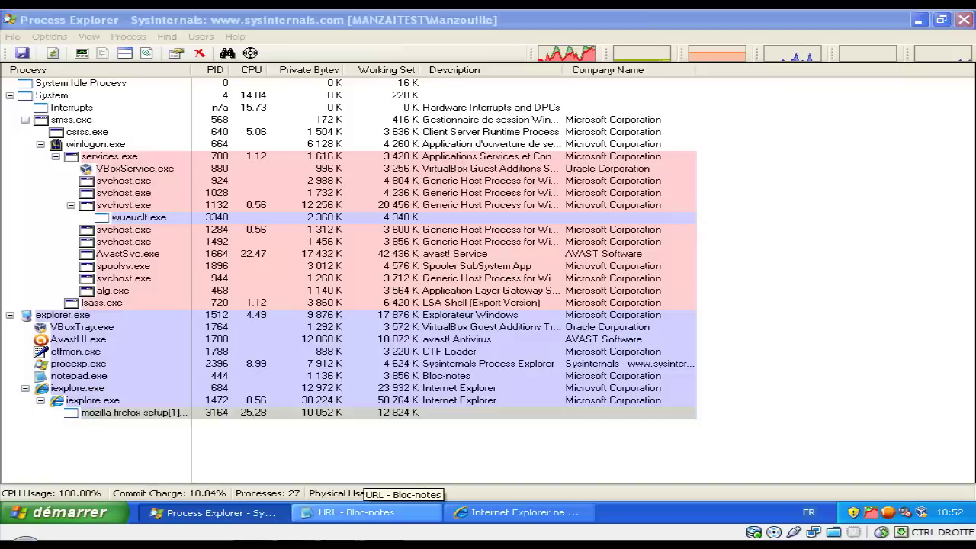
{"action": "key", "text": "Left"}
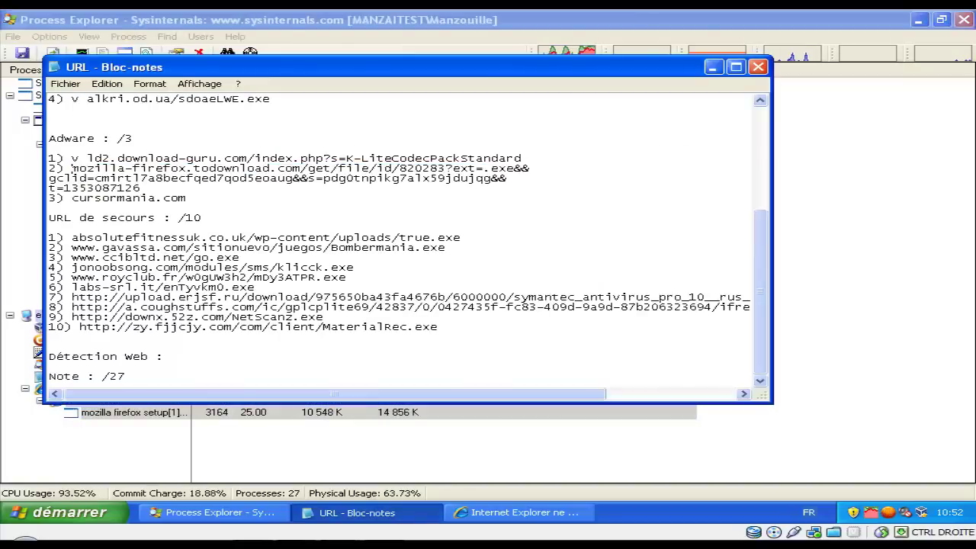
{"action": "type", "text": "o"}
{"action": "key", "text": "BackSpace"}
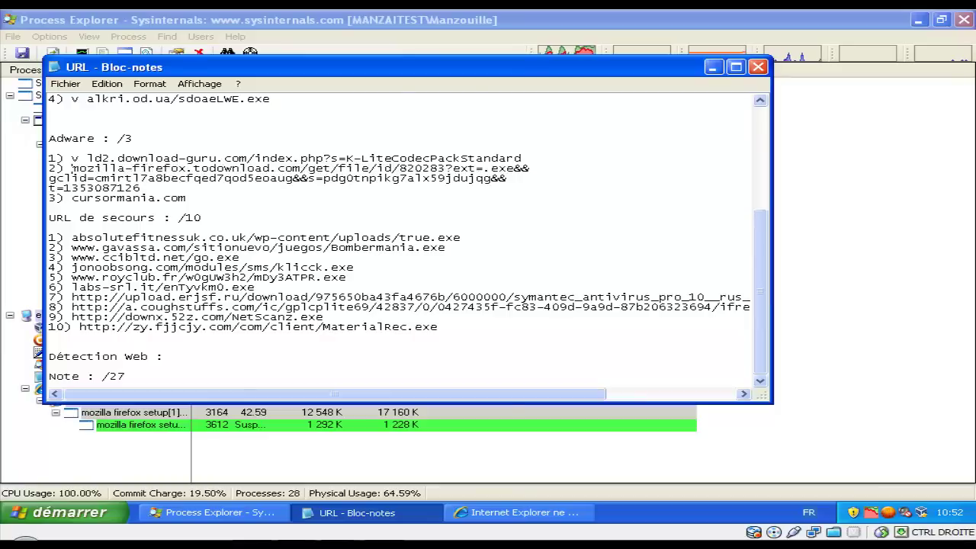
{"action": "type", "text": "x"}
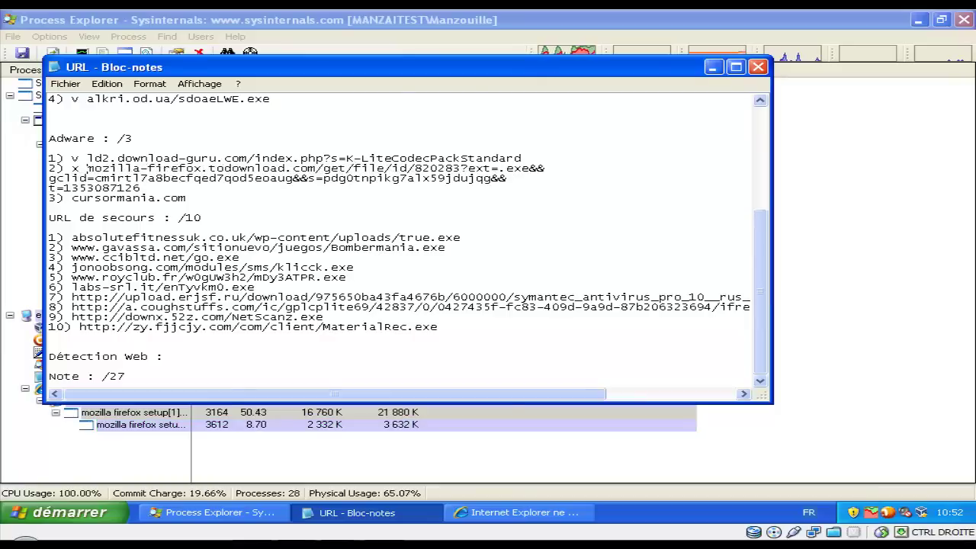
Copy the third adware URL, cursormania.com, and load it in Internet Explorer
{"action": "left_click_drag", "start_coordinate": [187, 199], "coordinate": [72, 198]}
{"action": "key", "text": "ctrl+c"}
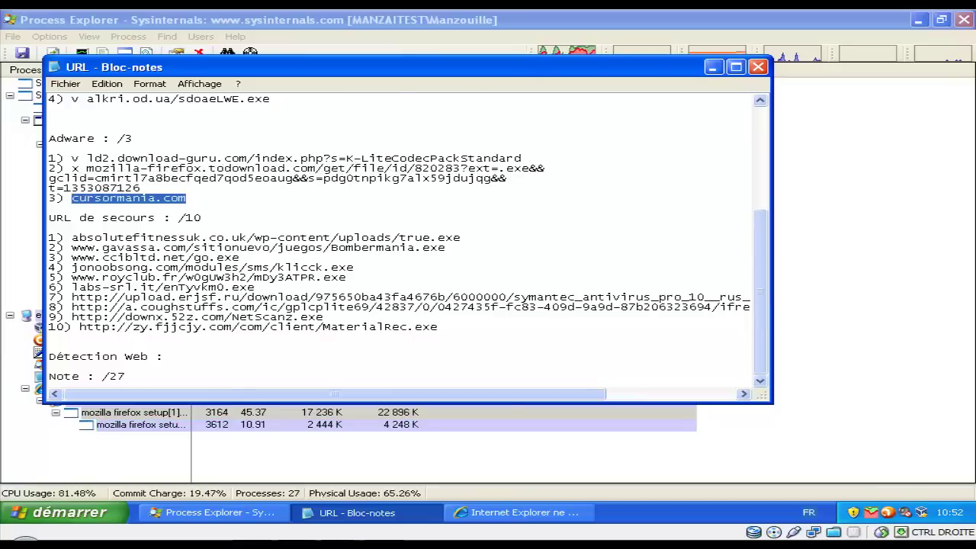
{"action": "left_click", "coordinate": [519, 512]}
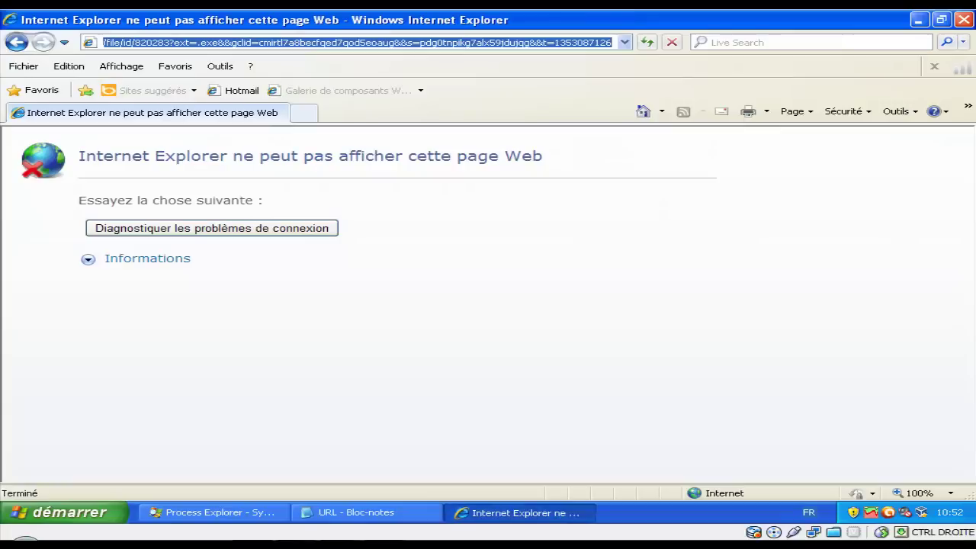
{"action": "key", "text": "ctrl+v"}
{"action": "key", "text": "Return"}
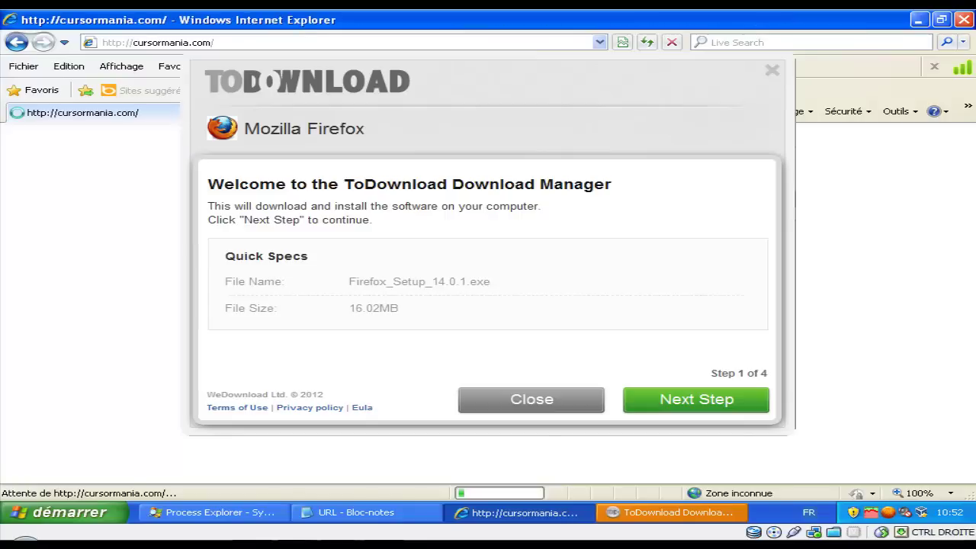
Exit the ToDownload installer with confirmation and check the running processes in Process Explorer
{"action": "left_click", "coordinate": [532, 400]}
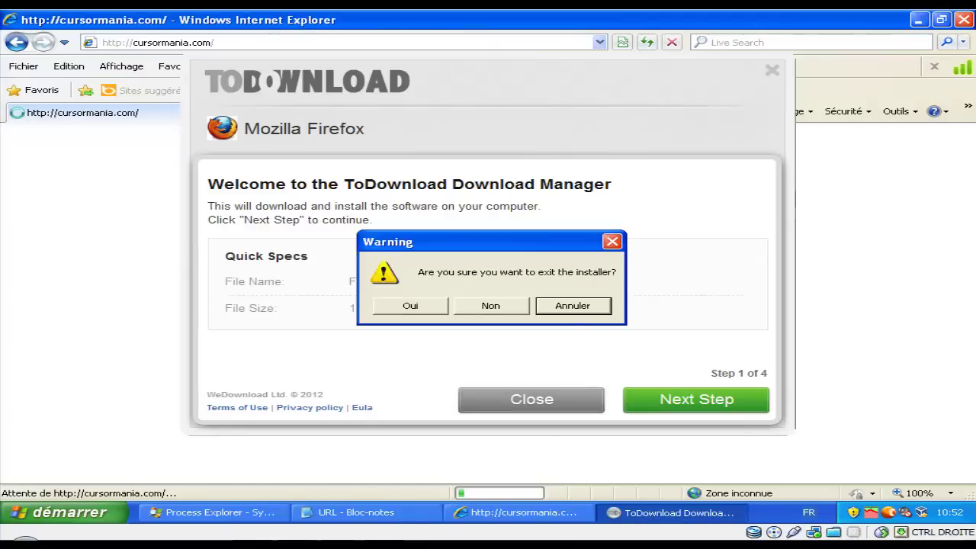
{"action": "left_click", "coordinate": [410, 305]}
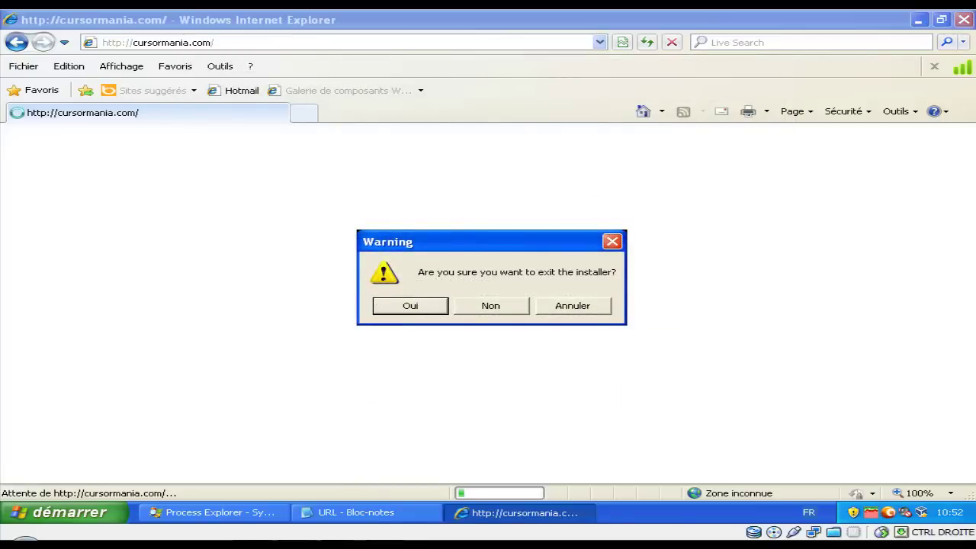
{"action": "key", "text": "Return"}
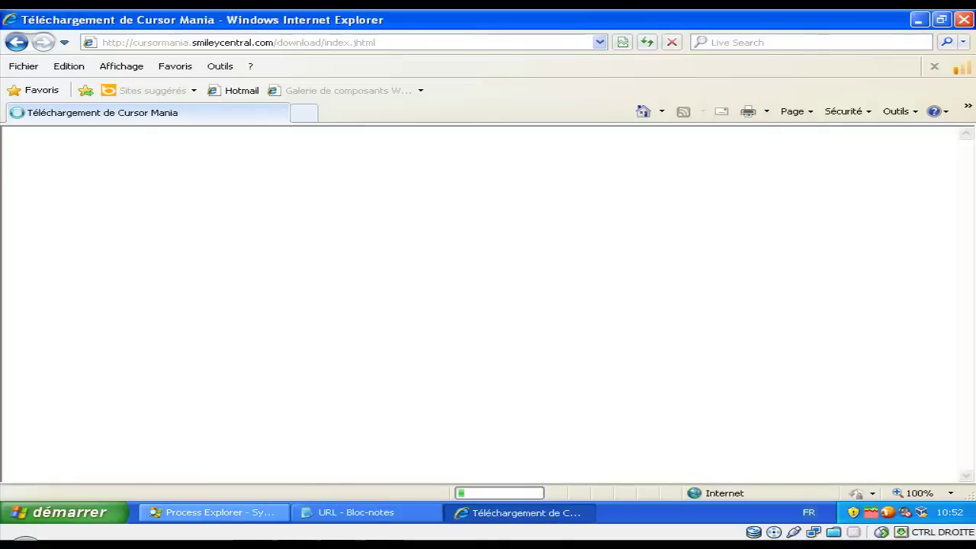
{"action": "left_click", "coordinate": [214, 513]}
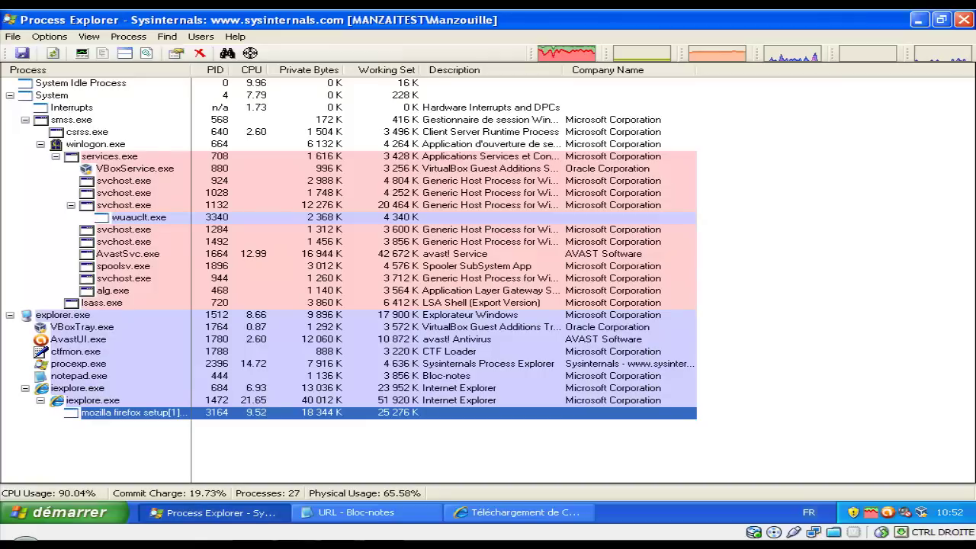
{"action": "left_click", "coordinate": [214, 512]}
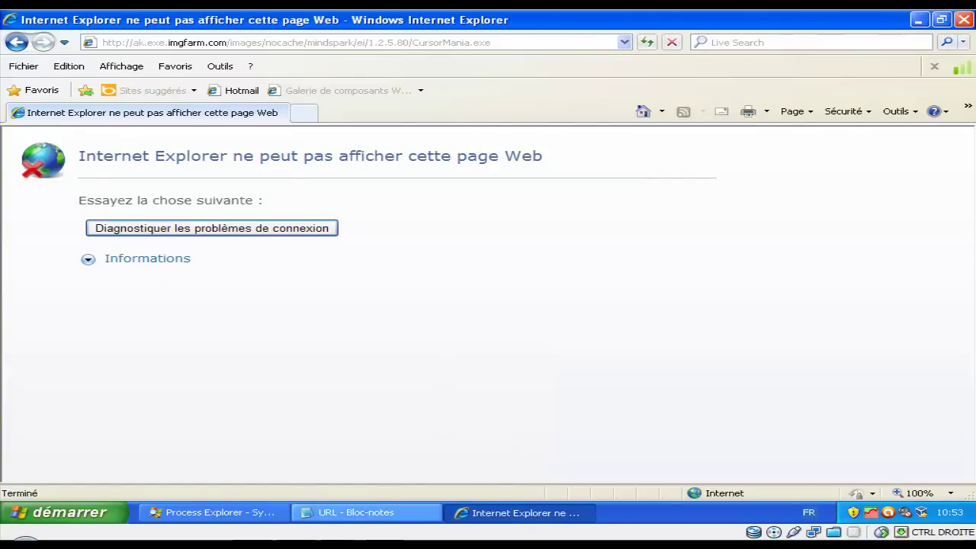
Mark the third adware URL, cursormania.com, in the text list with a "v" in front of it
{"action": "left_click", "coordinate": [347, 513]}
{"action": "left_click", "coordinate": [71, 198]}
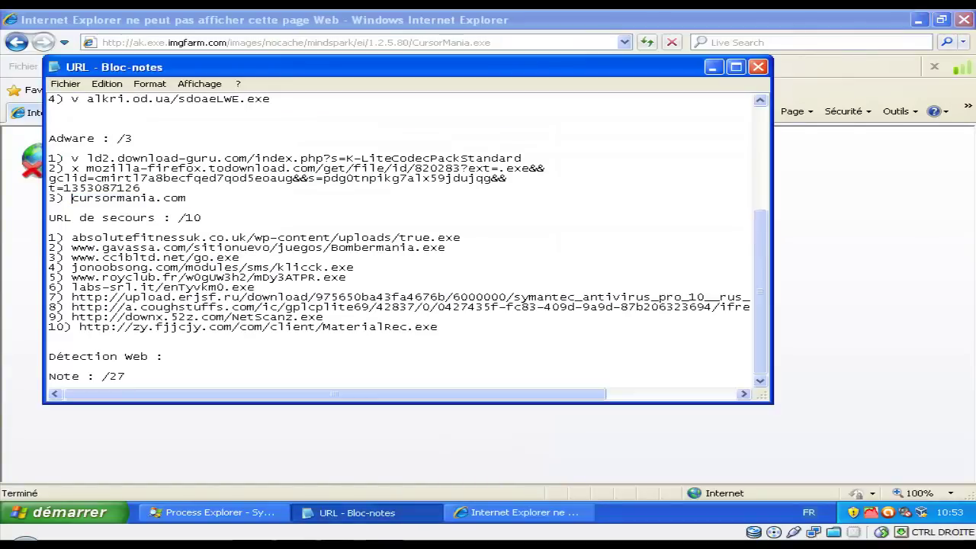
{"action": "type", "text": "v"}
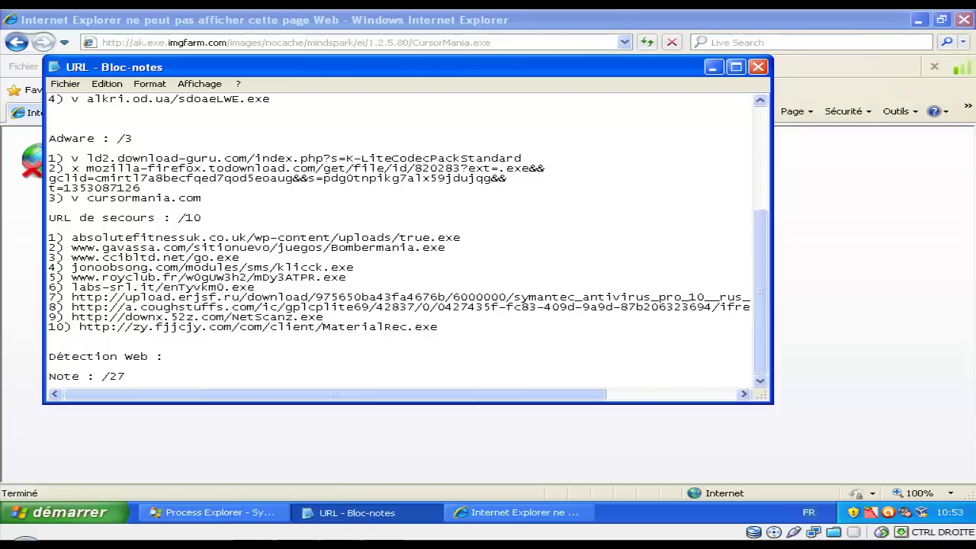
Copy the first backup URL, absolutefitnessuk.co.uk/wp-content/uploads/true.exe, and load it in Internet Explorer
{"action": "left_click_drag", "start_coordinate": [460, 239], "coordinate": [79, 239]}
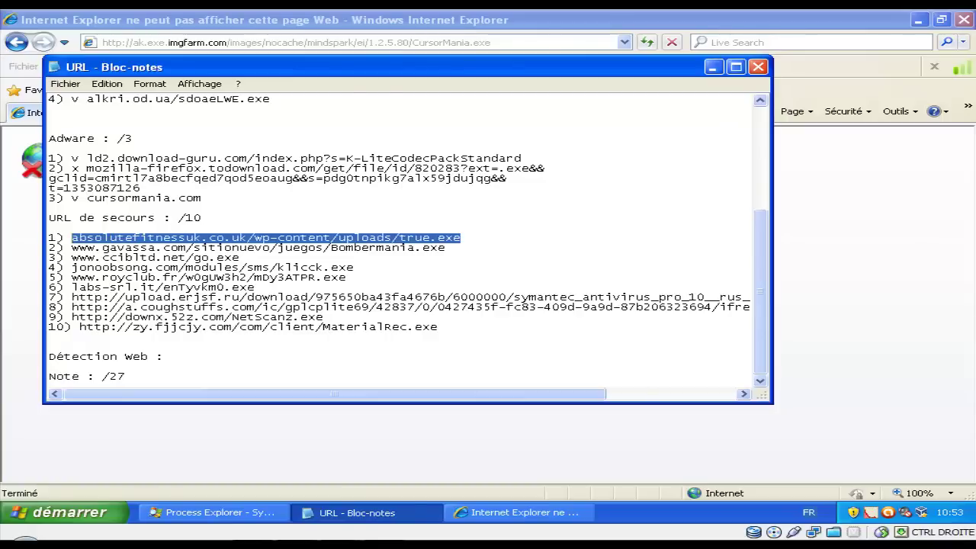
{"action": "key", "text": "alt+Tab"}
{"action": "key", "text": "alt+d"}
{"action": "type", "text": "http://absolutefitnessuk.co.uk/wp-content/uploads/true.exe"}
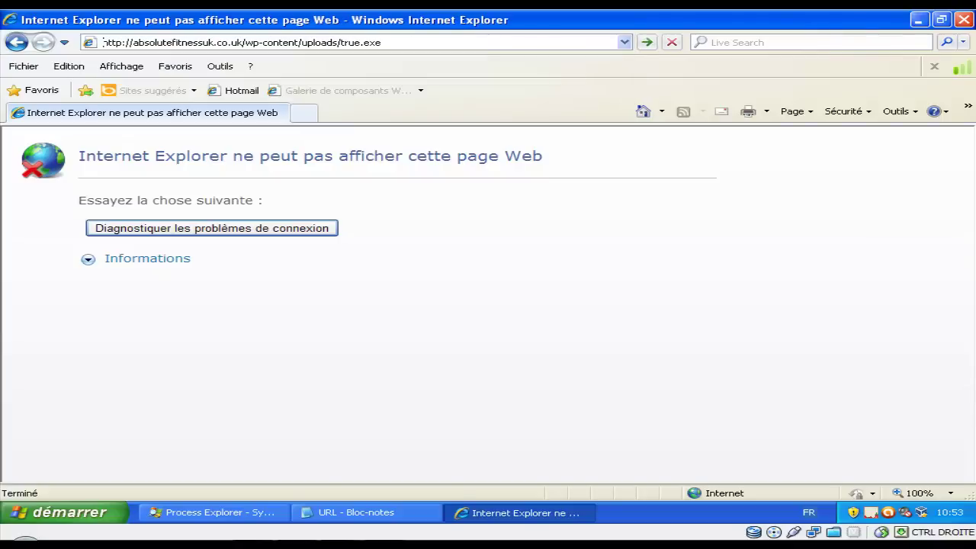
{"action": "key", "text": "Return"}
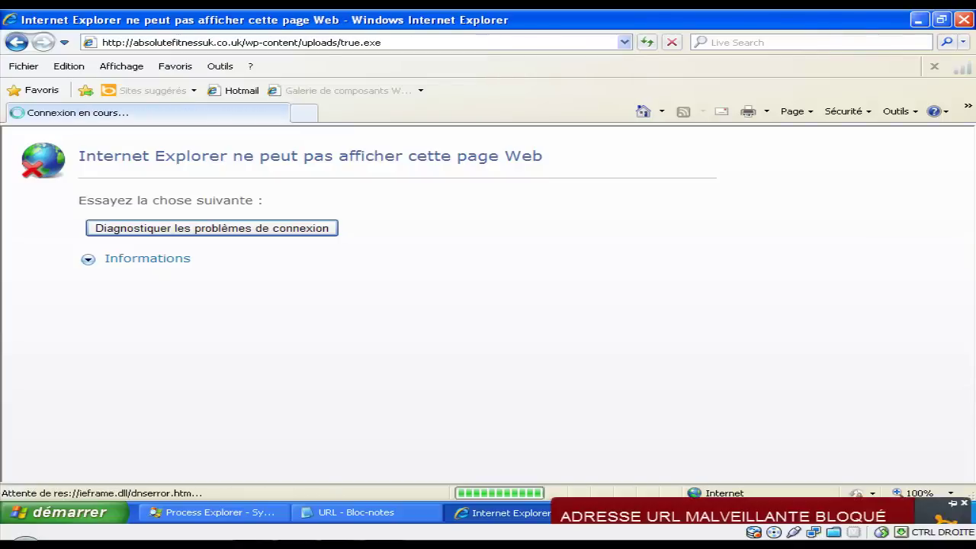
Mark the first backup URL in the text list with a "v" in front of it
{"action": "key", "text": "alt+Tab"}
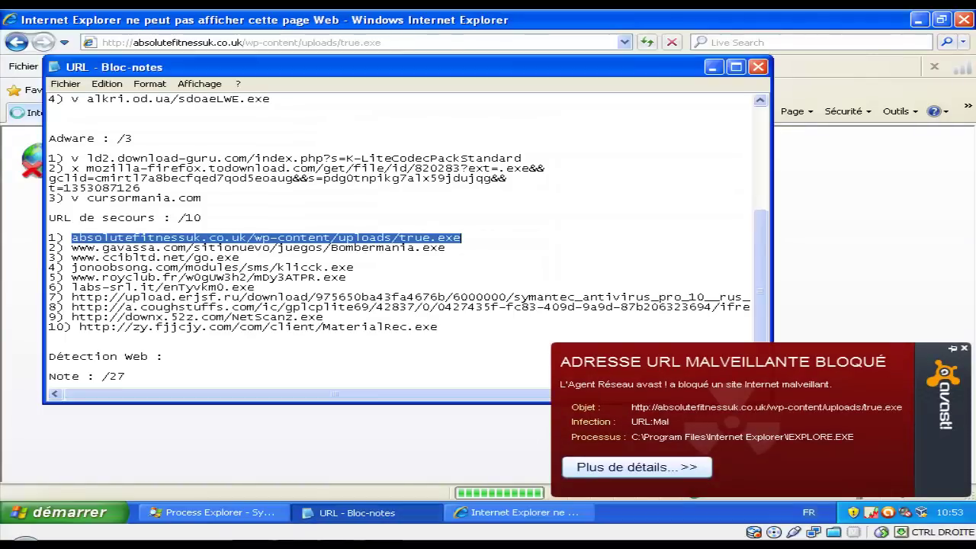
{"action": "key", "text": "Left"}
{"action": "type", "text": "v"}
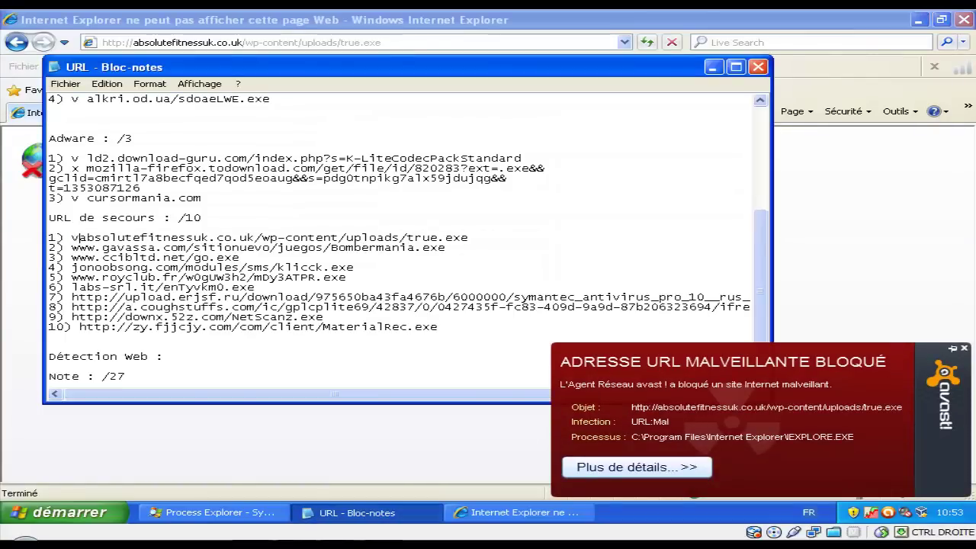
{"action": "left_click_drag", "start_coordinate": [446, 247], "coordinate": [71, 247]}
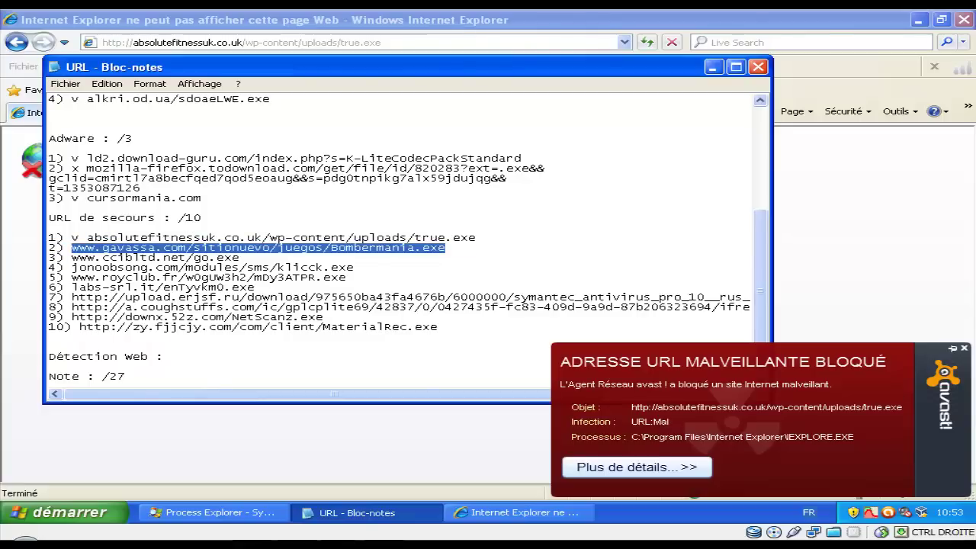
{"action": "key", "text": "ctrl+c"}
{"action": "left_click", "coordinate": [105, 42]}
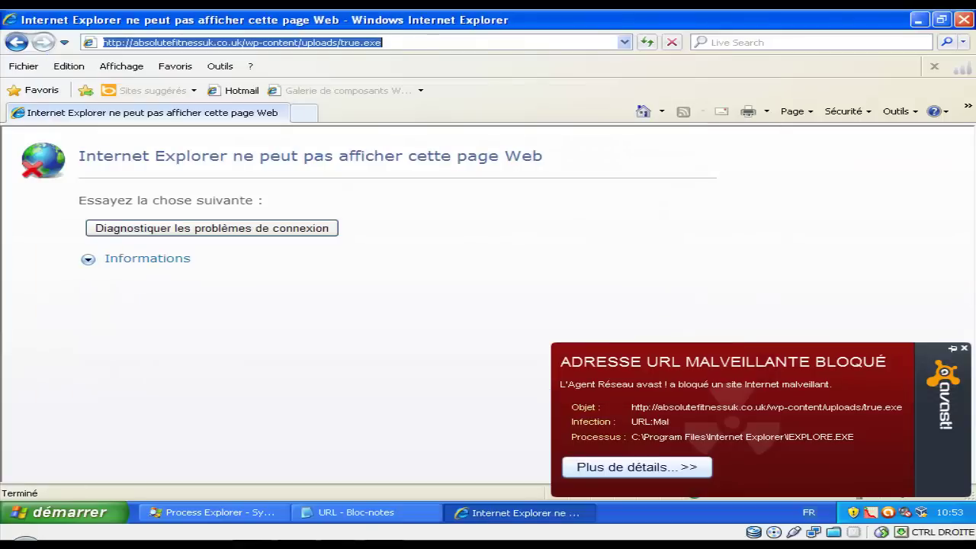
{"action": "key", "text": "ctrl+v"}
{"action": "key", "text": "Return"}
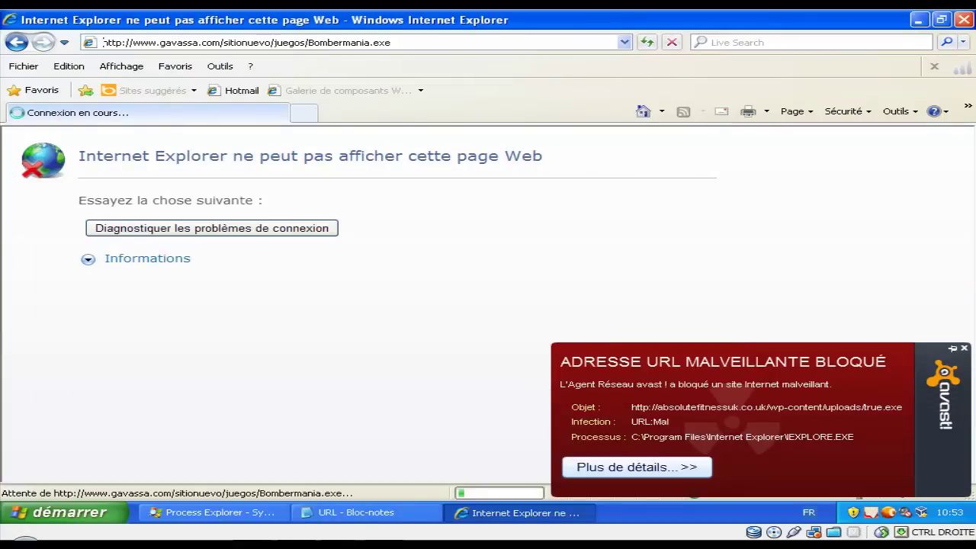
Mark the second backup URL in the text list with an "o" in front of it
{"action": "key", "text": "alt+Tab"}
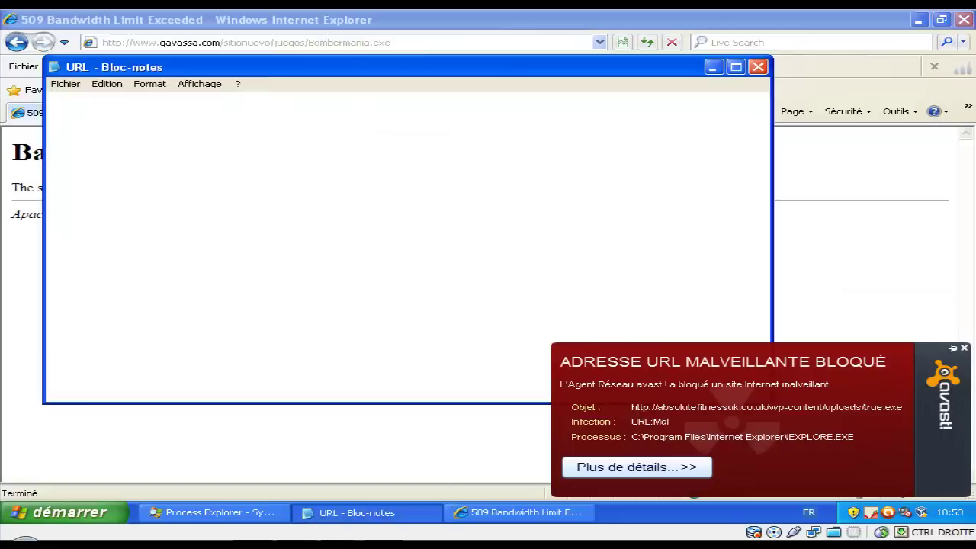
{"action": "key", "text": "Left"}
{"action": "type", "text": "o"}
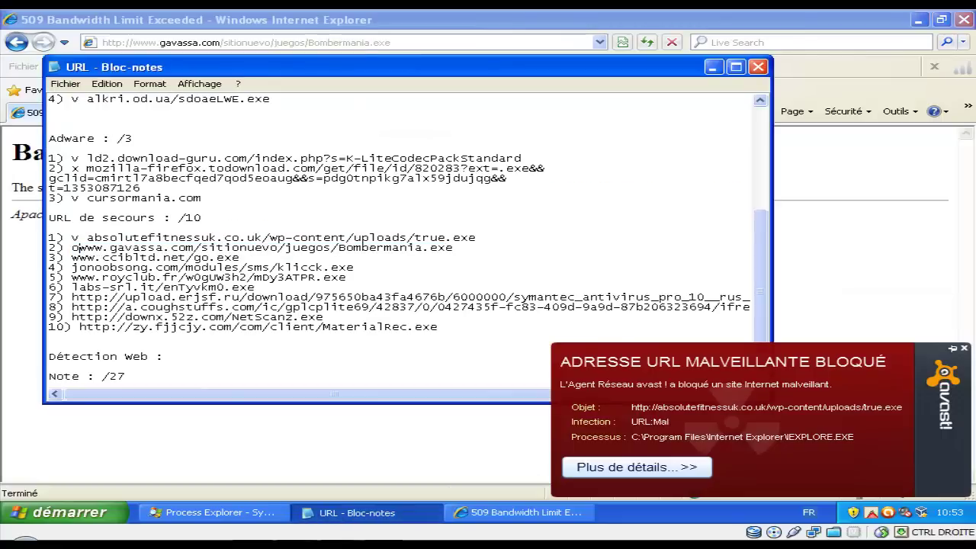
{"action": "key", "text": "Down"}
{"action": "key", "text": "End"}
{"action": "key", "text": "shift+Left"}
{"action": "key", "text": "shift+Left"}
{"action": "key", "text": "shift+Left"}
{"action": "key", "text": "shift+Left"}
{"action": "key", "text": "shift+Left"}
{"action": "key", "text": "shift+Left"}
{"action": "key", "text": "shift+Left"}
{"action": "key", "text": "shift+Left"}
{"action": "key", "text": "shift+Left"}
{"action": "key", "text": "shift+Left"}
{"action": "key", "text": "shift+Left"}
{"action": "key", "text": "shift+Left"}
{"action": "key", "text": "shift+Left"}
{"action": "key", "text": "shift+Left"}
{"action": "key", "text": "shift+Left"}
{"action": "key", "text": "shift+Left"}
{"action": "key", "text": "shift+Left"}
{"action": "key", "text": "shift+Left"}
{"action": "key", "text": "shift+Left"}
{"action": "key", "text": "shift+Left"}
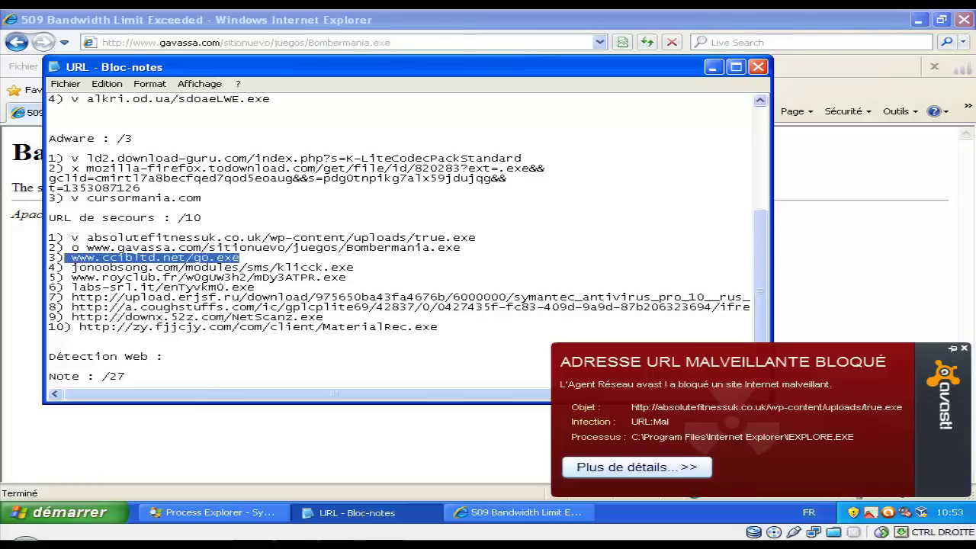
{"action": "key", "text": "ctrl+c"}
{"action": "key", "text": "alt+Tab"}
{"action": "left_click", "coordinate": [104, 42]}
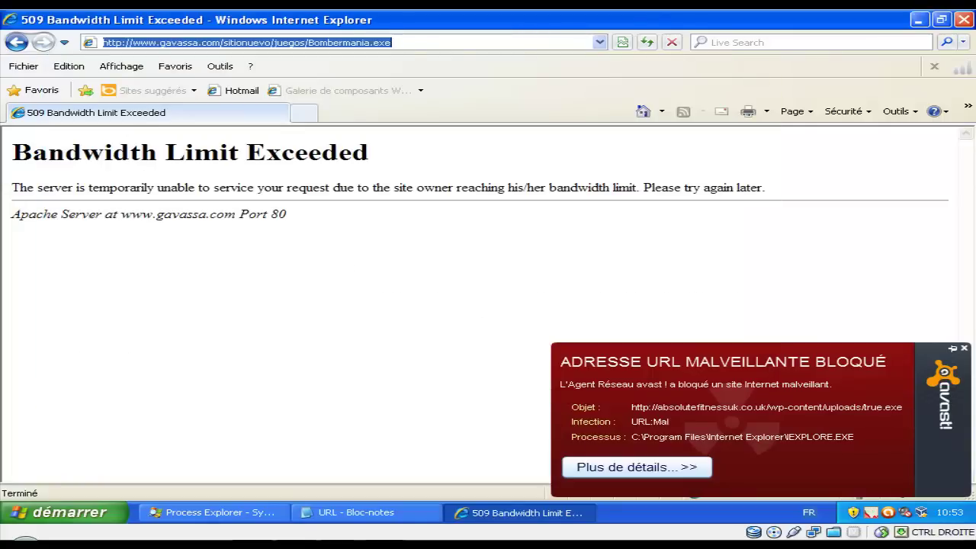
{"action": "key", "text": "ctrl+v"}
{"action": "key", "text": "Return"}
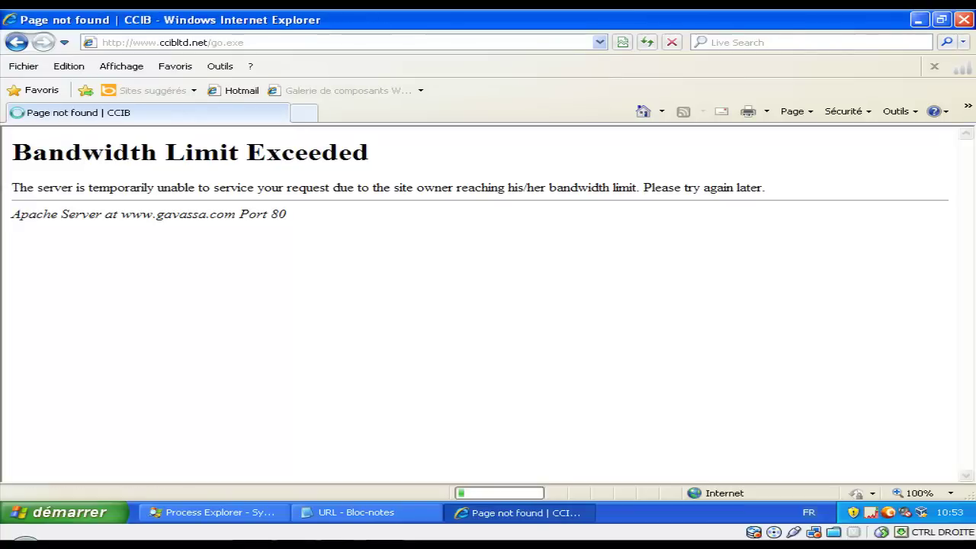
Mark the third backup URL with an "o" and load the fourth, jonoobsong.com/modules/sms/klicck.exe, in Internet Explorer
{"action": "key", "text": "alt+Tab"}
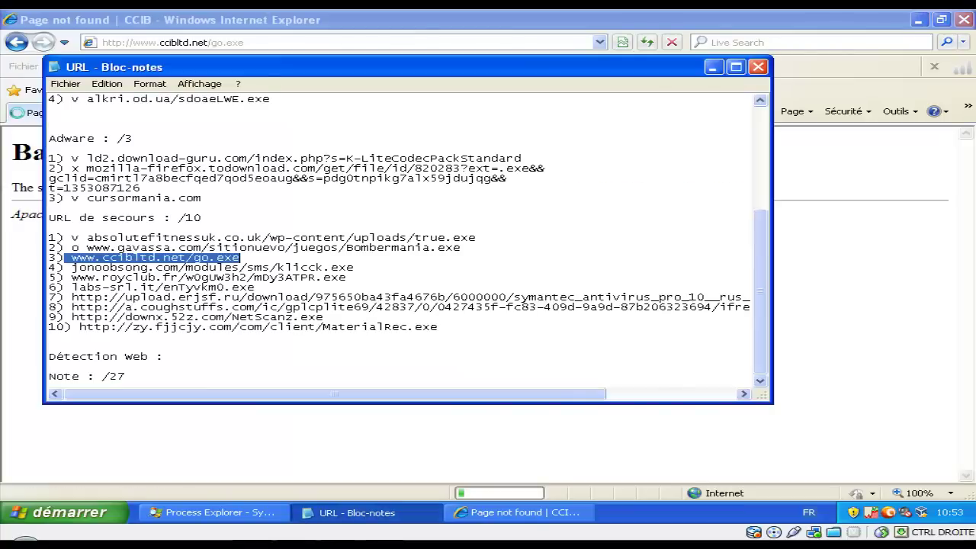
{"action": "left_click", "coordinate": [72, 257]}
{"action": "type", "text": "o"}
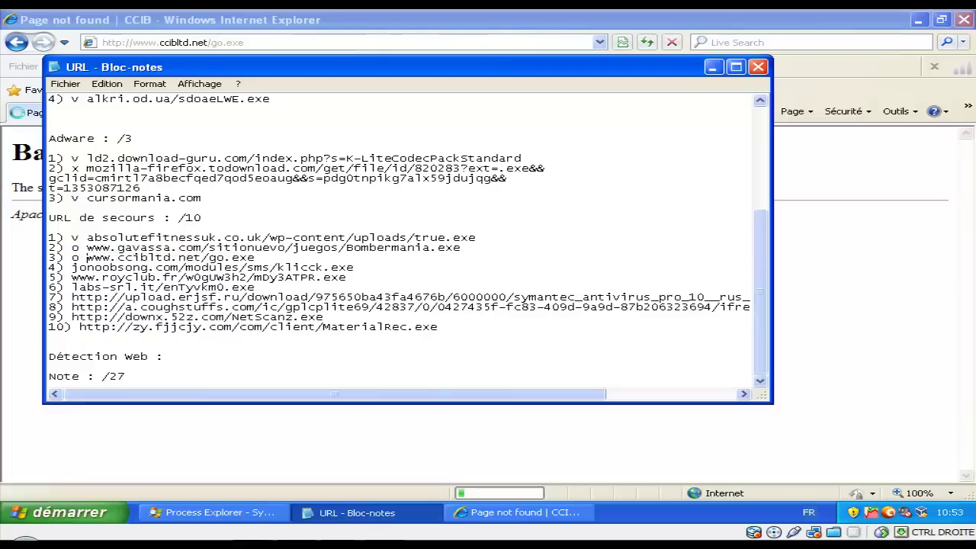
{"action": "left_click_drag", "start_coordinate": [354, 268], "coordinate": [80, 267]}
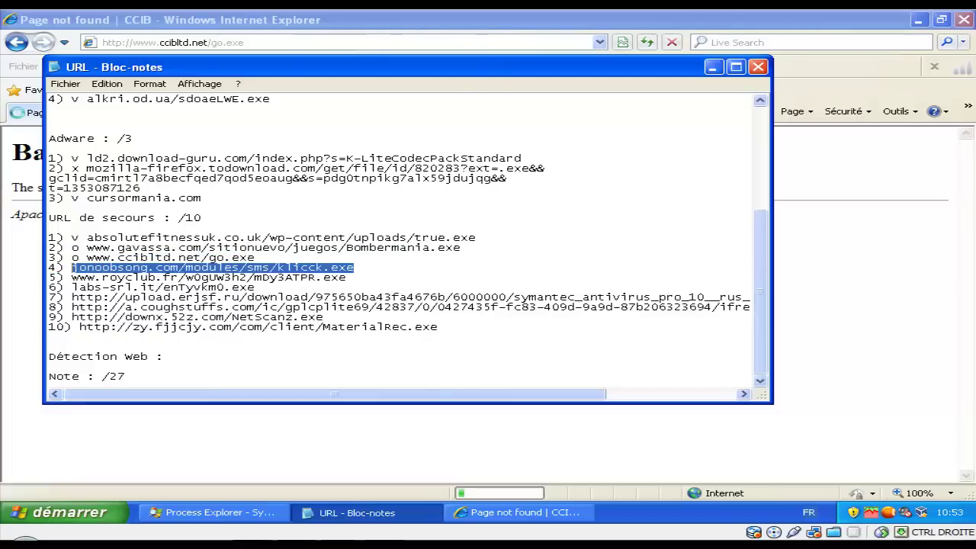
{"action": "key", "text": "alt+Tab"}
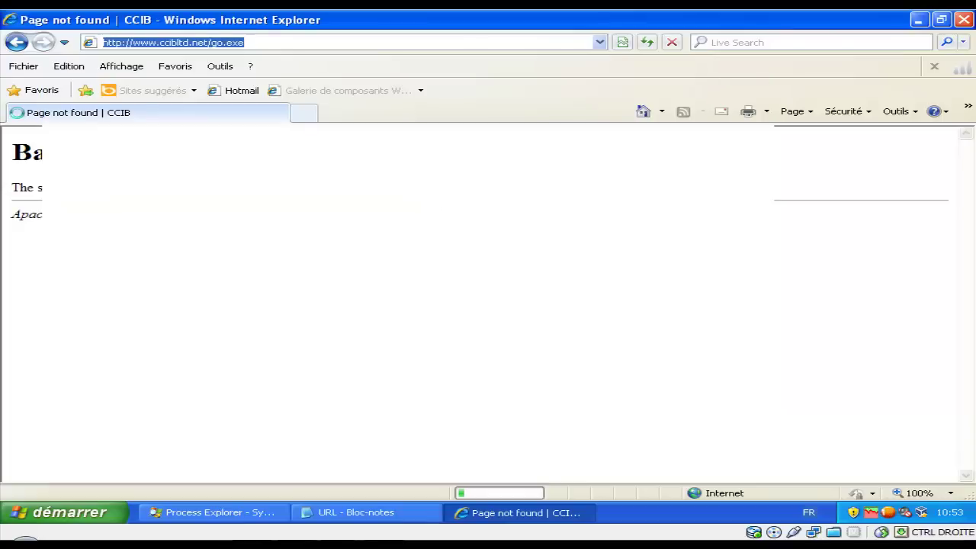
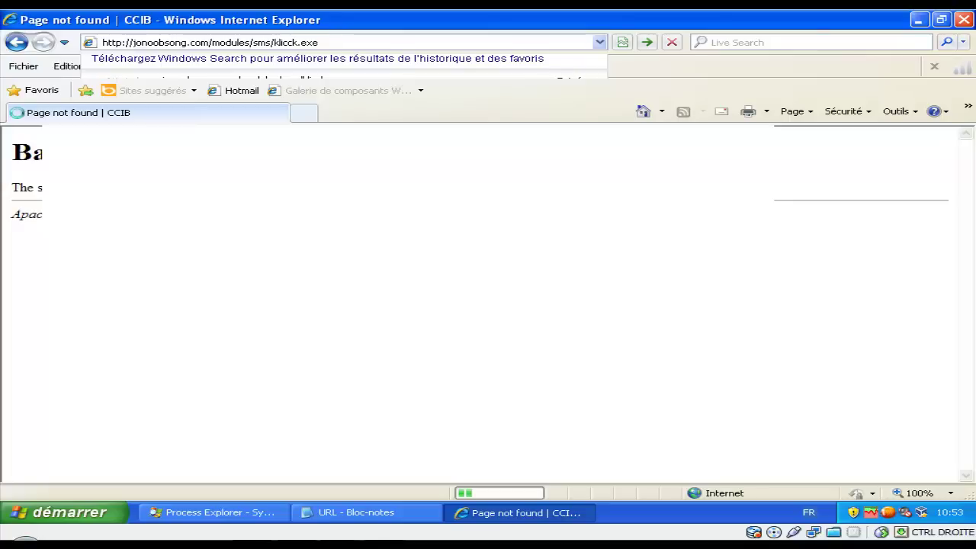
{"action": "key", "text": "alt+Tab"}
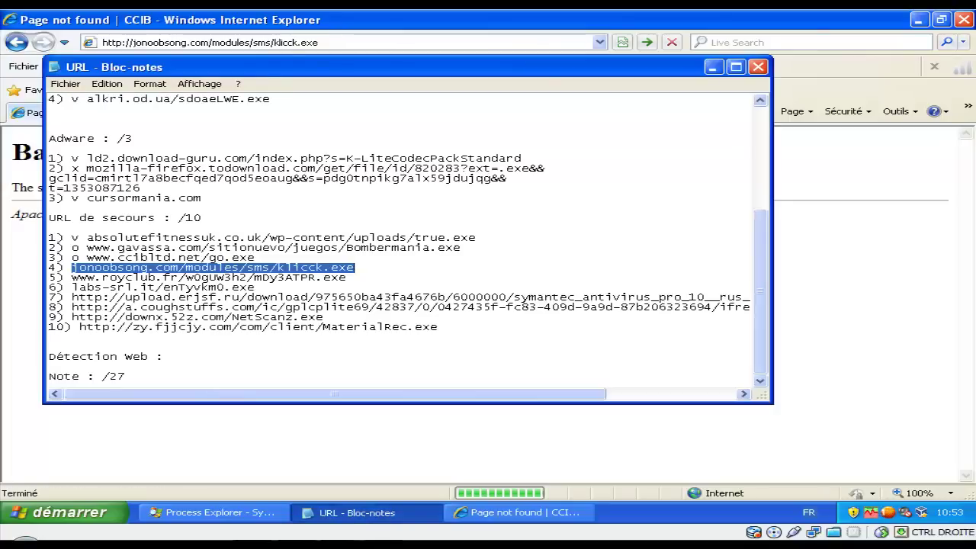
{"action": "left_click_drag", "start_coordinate": [347, 277], "coordinate": [71, 277]}
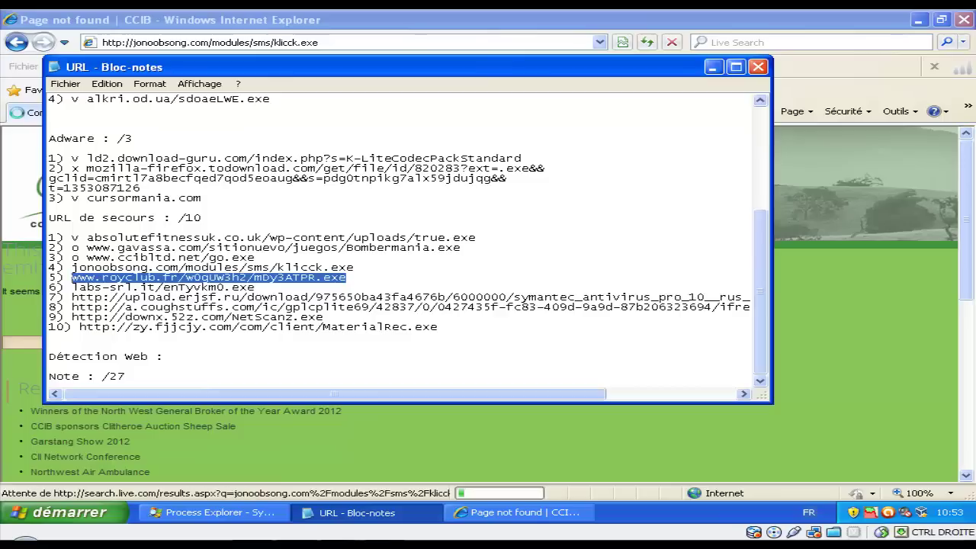
{"action": "left_click", "coordinate": [72, 267]}
{"action": "type", "text": "o"}
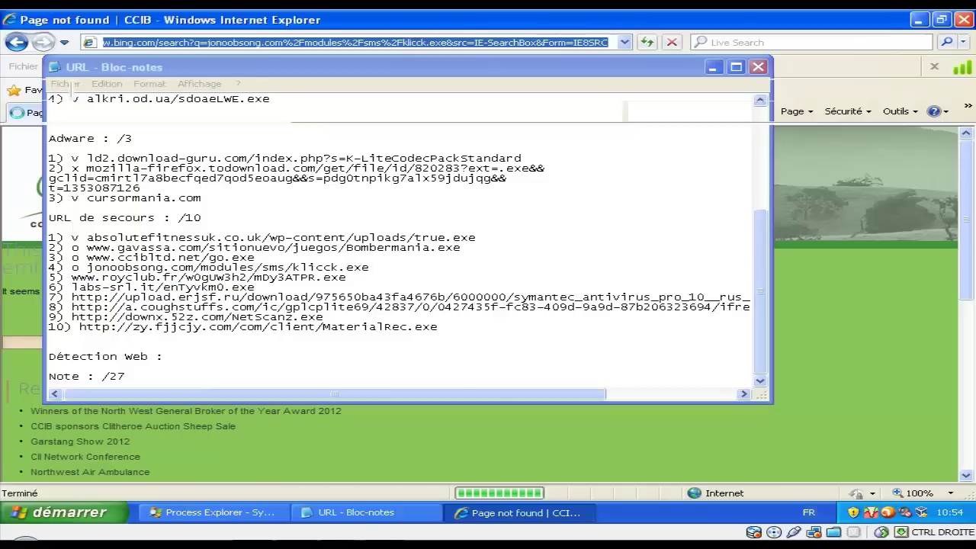
Load the copied fifth backup URL in Internet Explorer and mark it with an "o" in the text list
{"action": "type", "text": "www.royclub.fr/w0gUW3h2/mDy3ATPR.exe"}
{"action": "key", "text": "Return"}
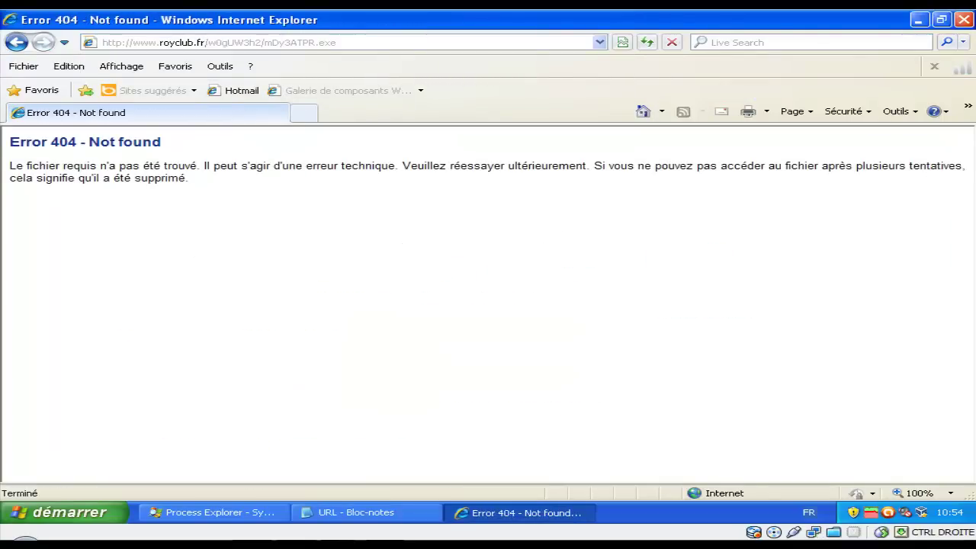
{"action": "left_click", "coordinate": [355, 513]}
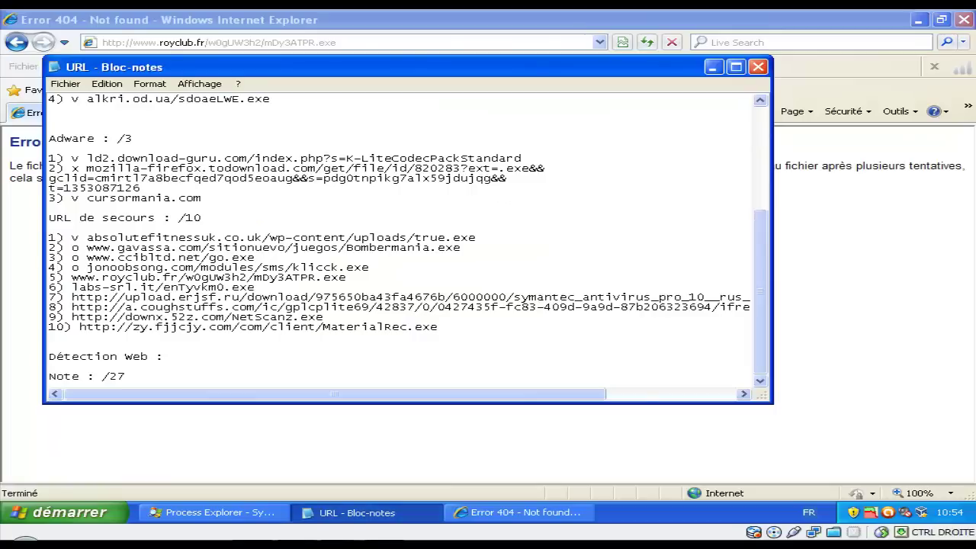
{"action": "type", "text": "o"}
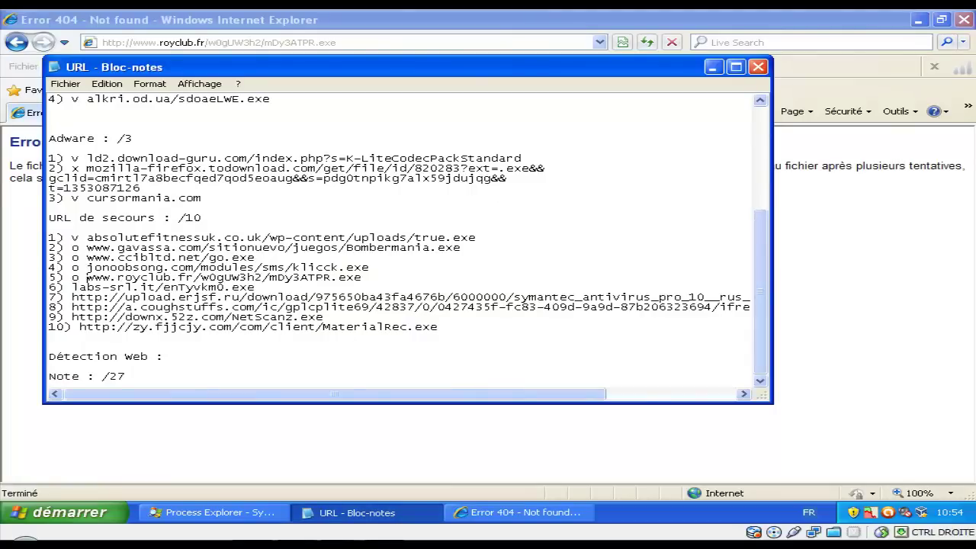
Load the sixth backup URL, labs-srl.it/enTyvkm0.exe, in Internet Explorer and try to run the offered file
{"action": "left_click_drag", "start_coordinate": [255, 287], "coordinate": [72, 288]}
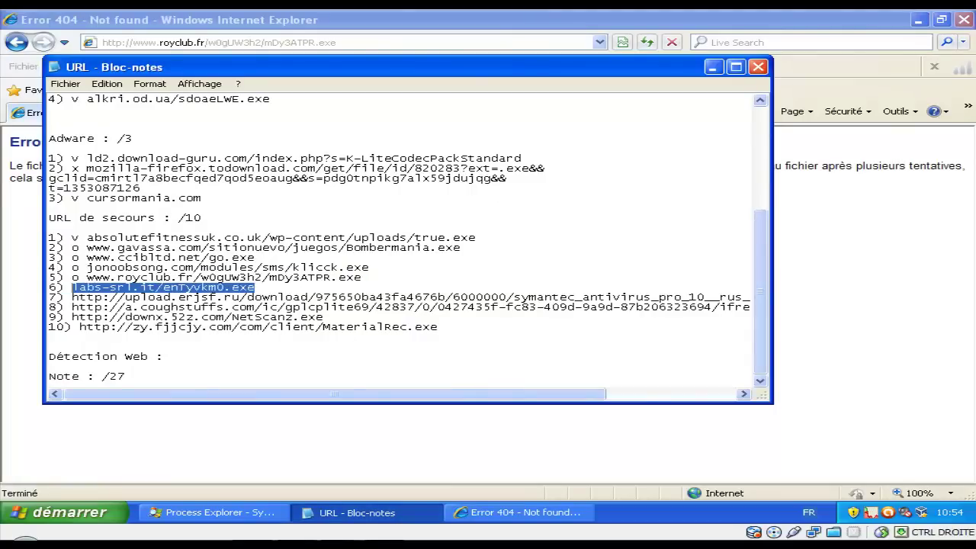
{"action": "key", "text": "ctrl+c"}
{"action": "key", "text": "alt+Tab"}
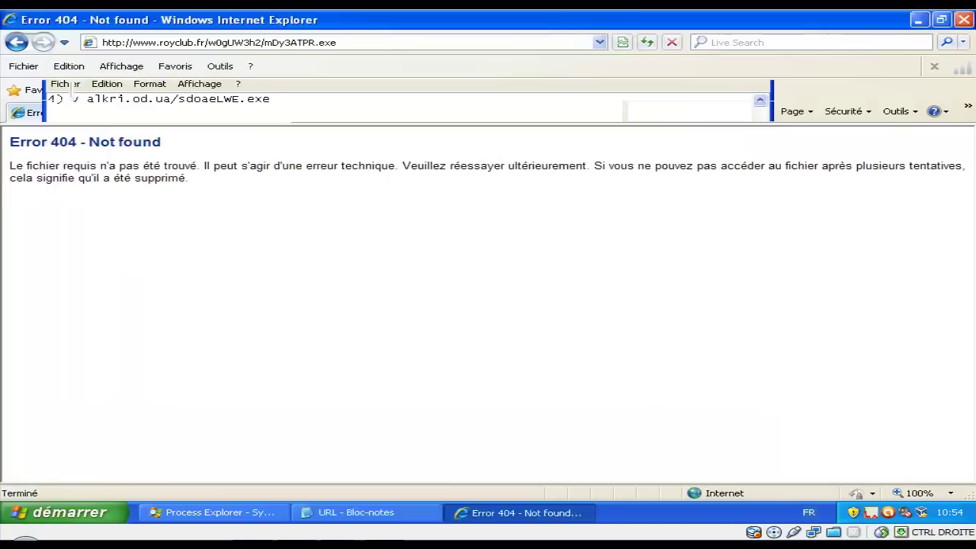
{"action": "key", "text": "alt+d"}
{"action": "key", "text": "ctrl+v"}
{"action": "key", "text": "Return"}
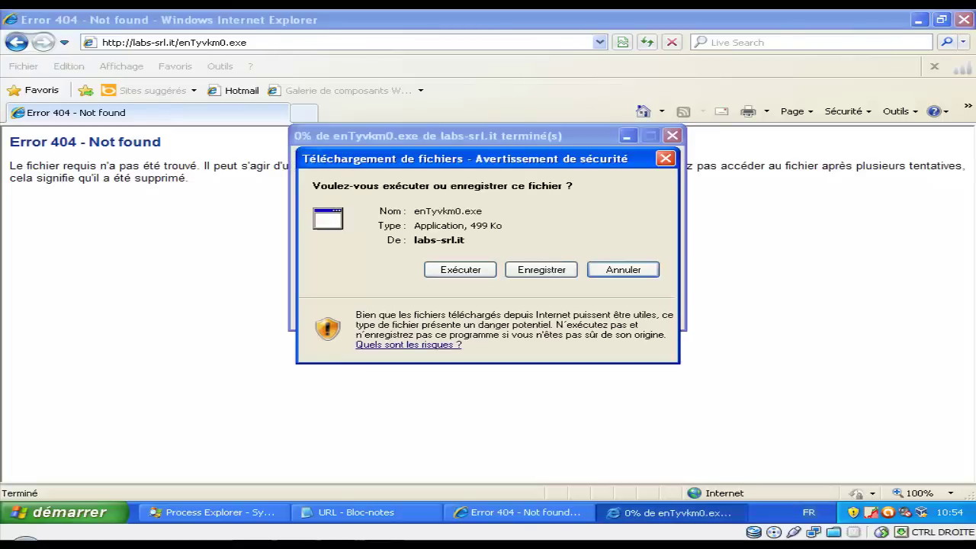
{"action": "left_click", "coordinate": [461, 269]}
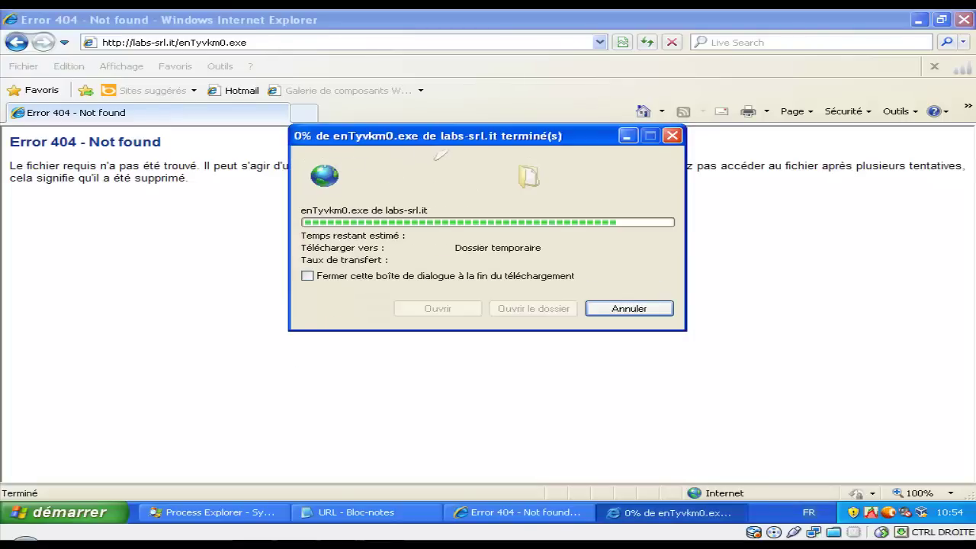
{"action": "key", "text": "Return"}
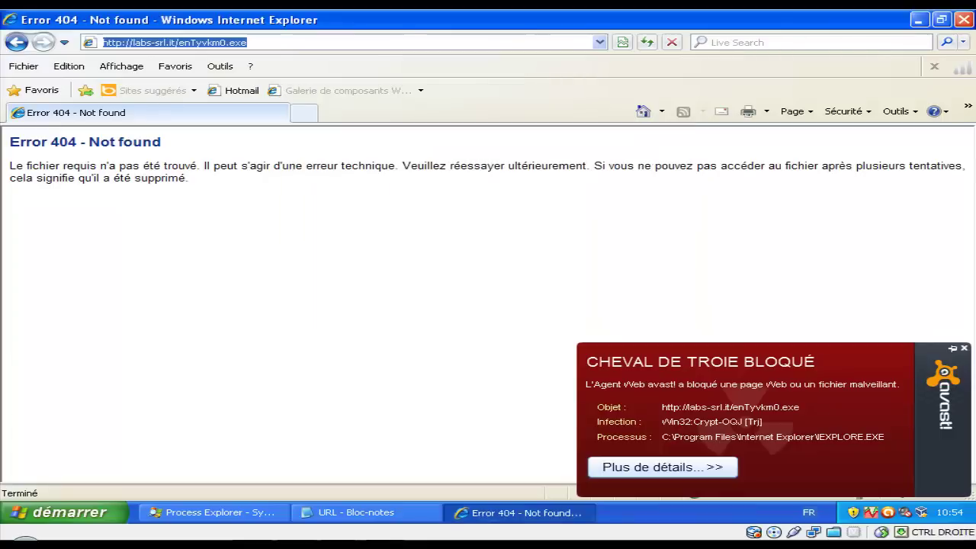
Mark the sixth backup URL in the text list with a "v" in front of it
{"action": "key", "text": "alt+Tab"}
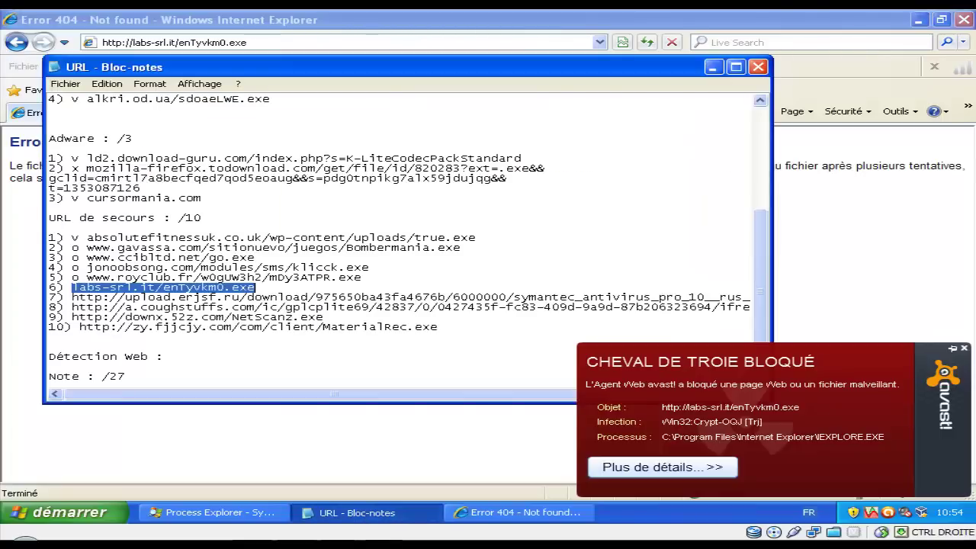
{"action": "key", "text": "Left"}
{"action": "type", "text": "v"}
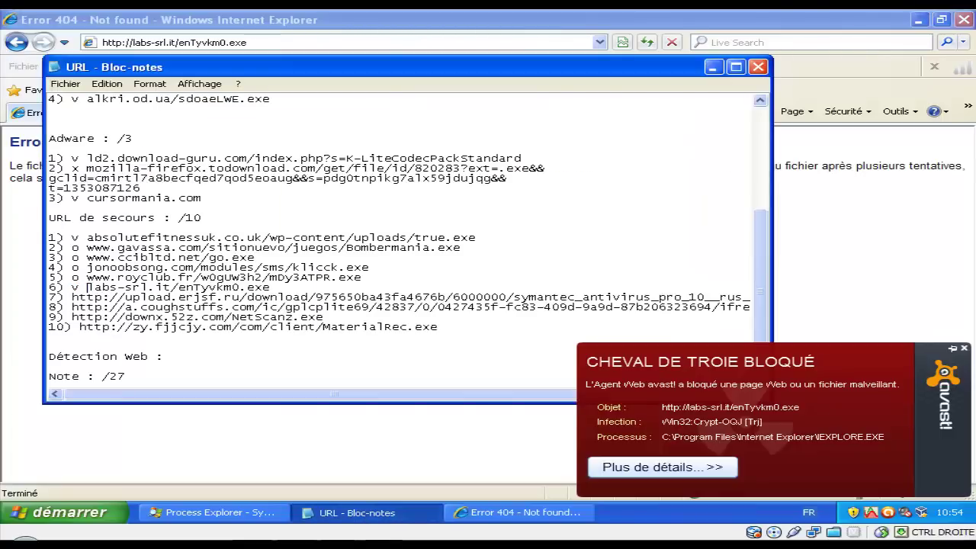
Copy the seventh backup URL, the upload.erjsf.ru link ending in symantec_antivirus_pro_10__rus_.zip.exe without its note, and load it in Internet Explorer
{"action": "left_click_drag", "start_coordinate": [72, 298], "coordinate": [457, 290]}
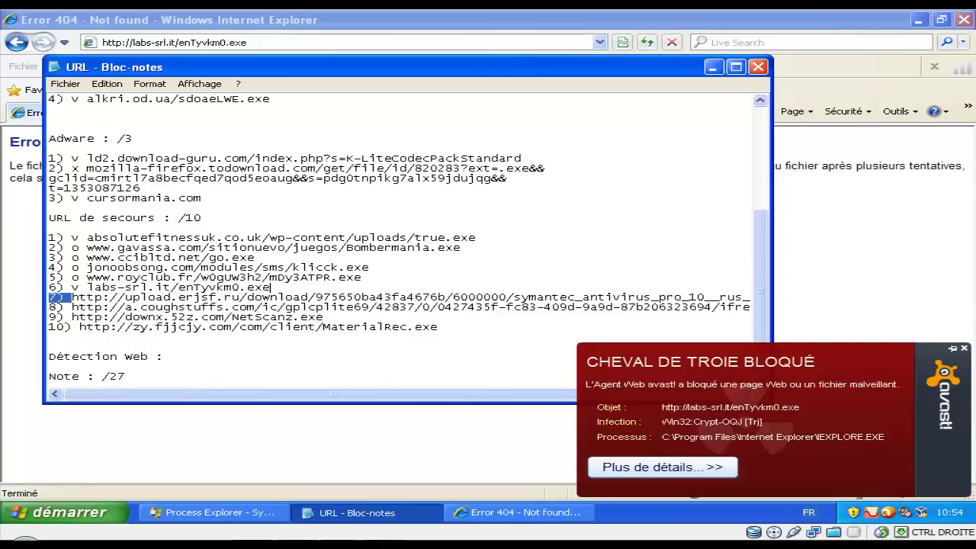
{"action": "left_click", "coordinate": [742, 298]}
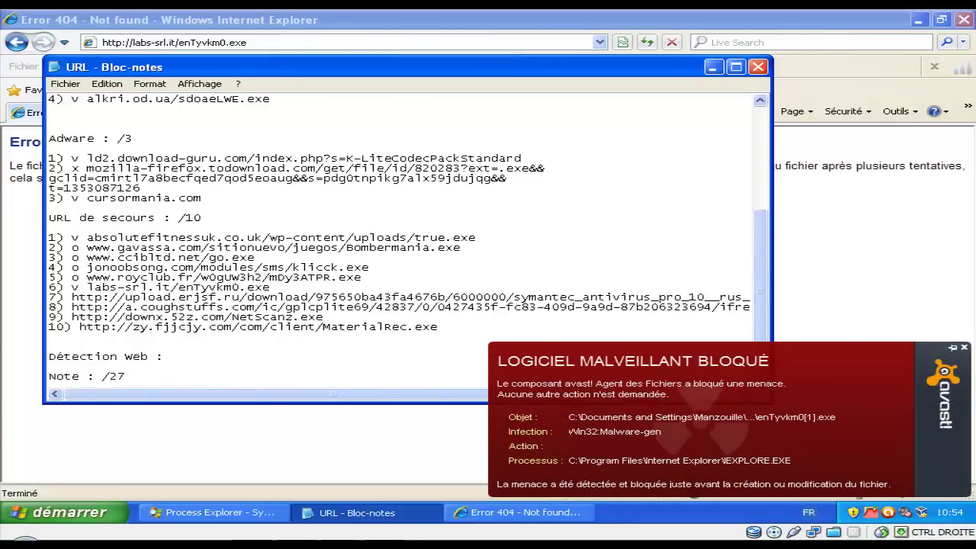
{"action": "scroll", "coordinate": [400, 244], "scroll_direction": "right", "scroll_amount": 5}
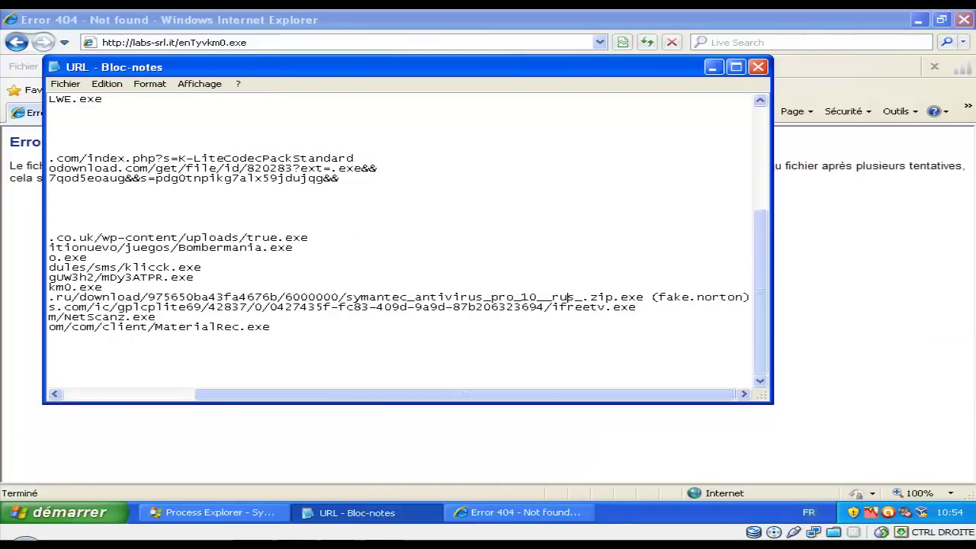
{"action": "left_click_drag", "start_coordinate": [645, 298], "coordinate": [72, 297]}
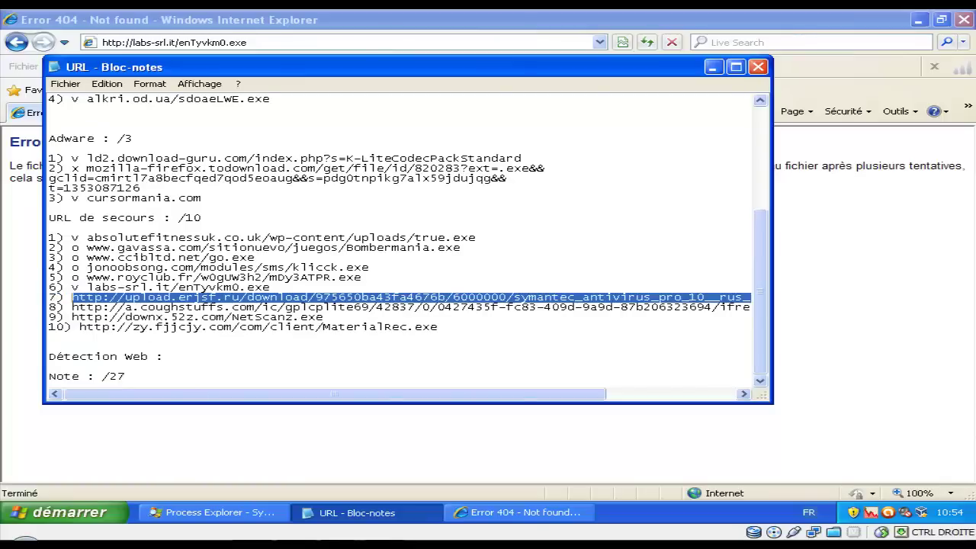
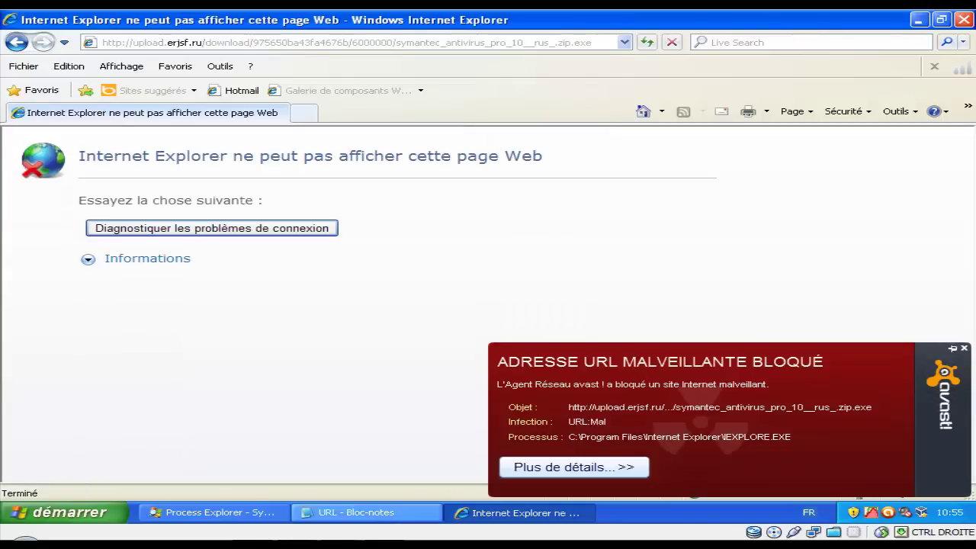
Mark the seventh backup URL in the text list with a "v" in front of it
{"action": "left_click", "coordinate": [366, 512]}
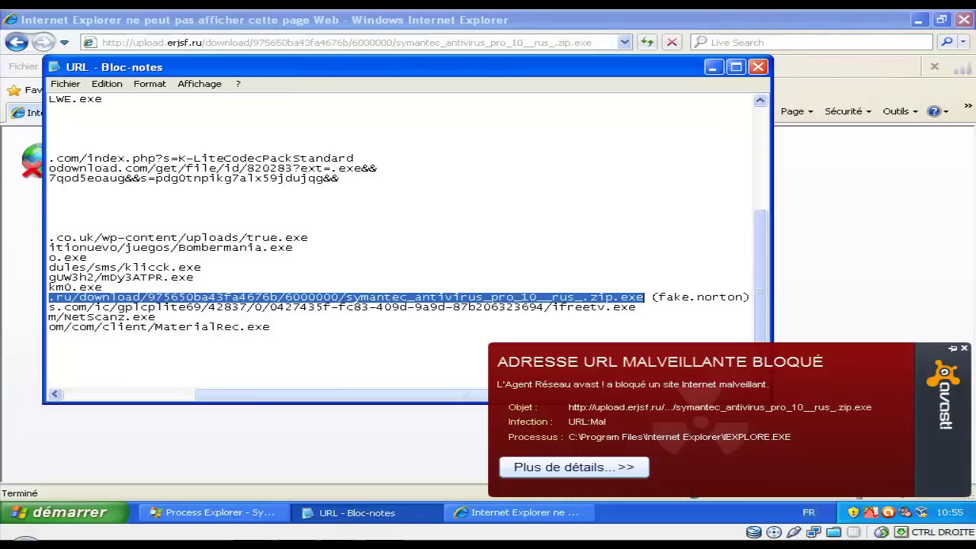
{"action": "left_click_drag", "start_coordinate": [366, 394], "coordinate": [235, 394]}
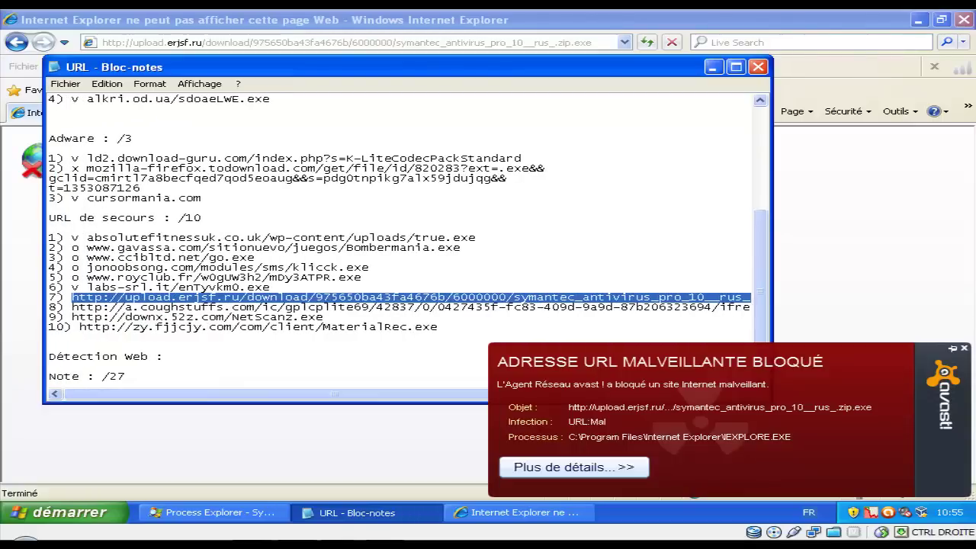
{"action": "key", "text": "Left"}
{"action": "type", "text": "v"}
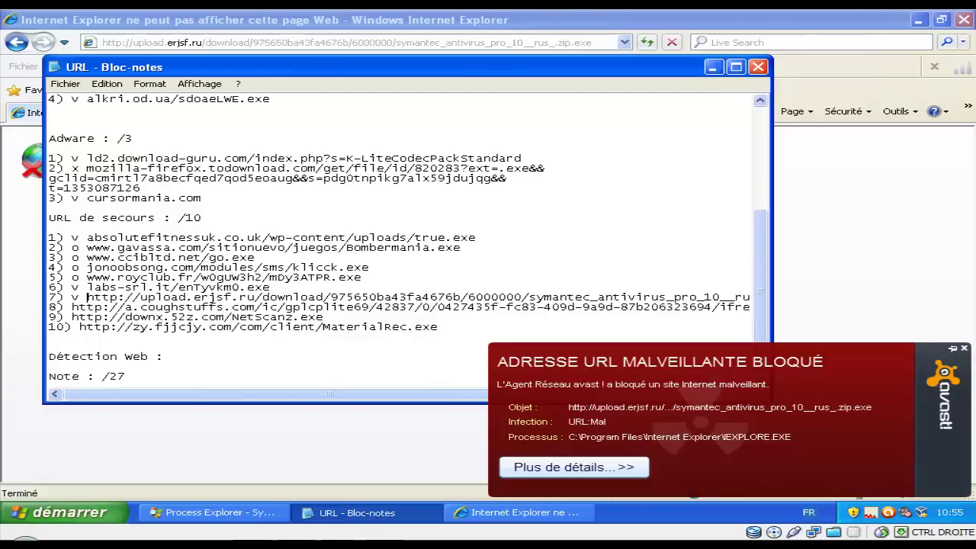
Copy the eighth backup URL, the a.coughstuffs.com link ending in ifreetv.exe, load it in Internet Explorer and dismiss the download error
{"action": "left_click_drag", "start_coordinate": [71, 306], "coordinate": [755, 307]}
{"action": "key", "text": "ctrl+c"}
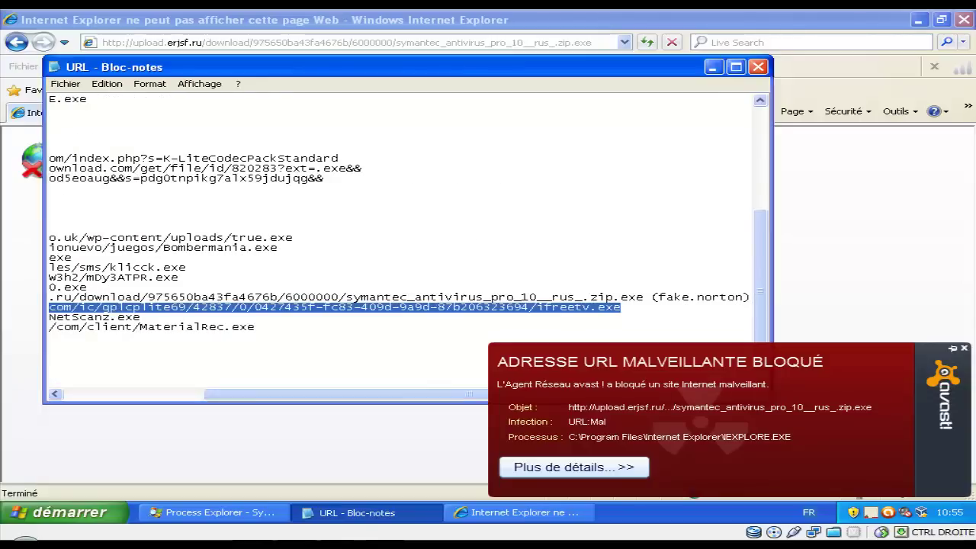
{"action": "key", "text": "alt+Tab"}
{"action": "key", "text": "F6"}
{"action": "key", "text": "ctrl+v"}
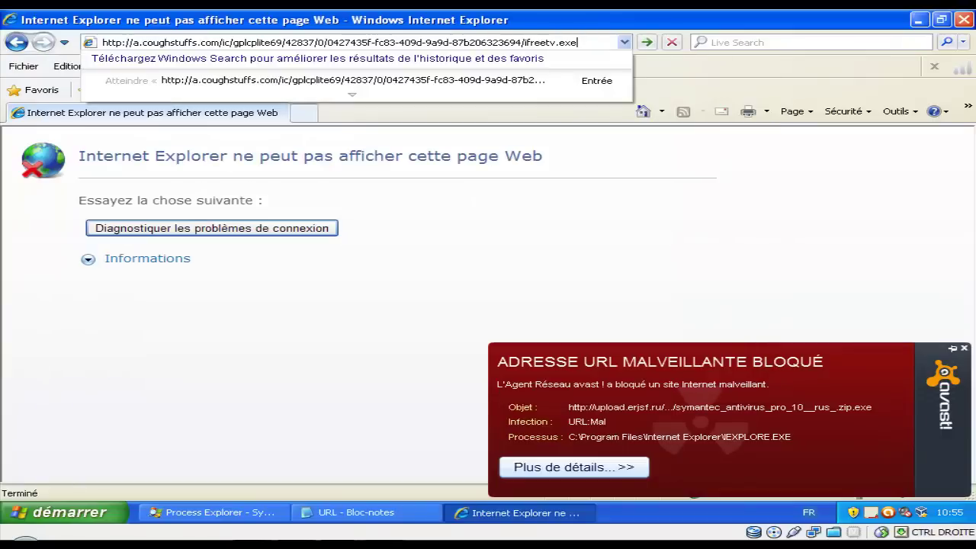
{"action": "key", "text": "Return"}
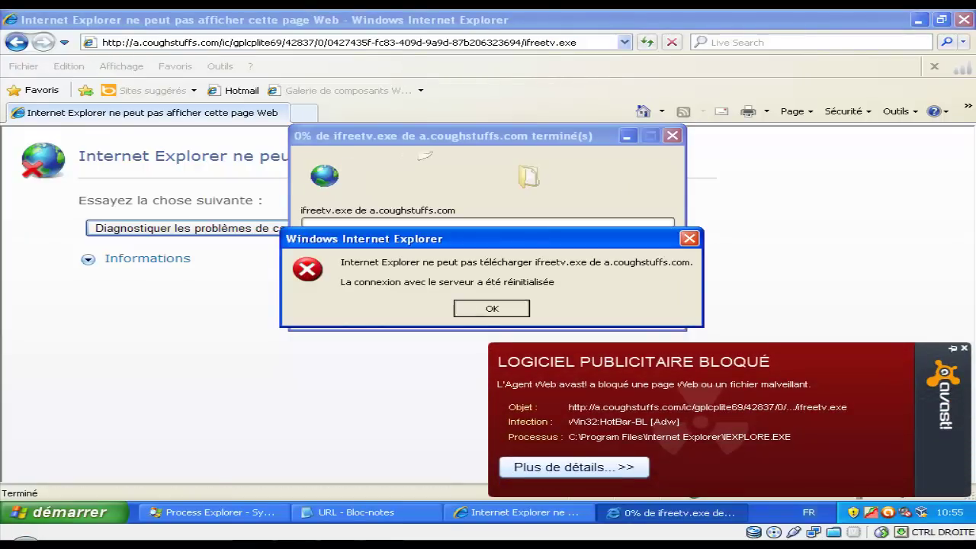
{"action": "key", "text": "Return"}
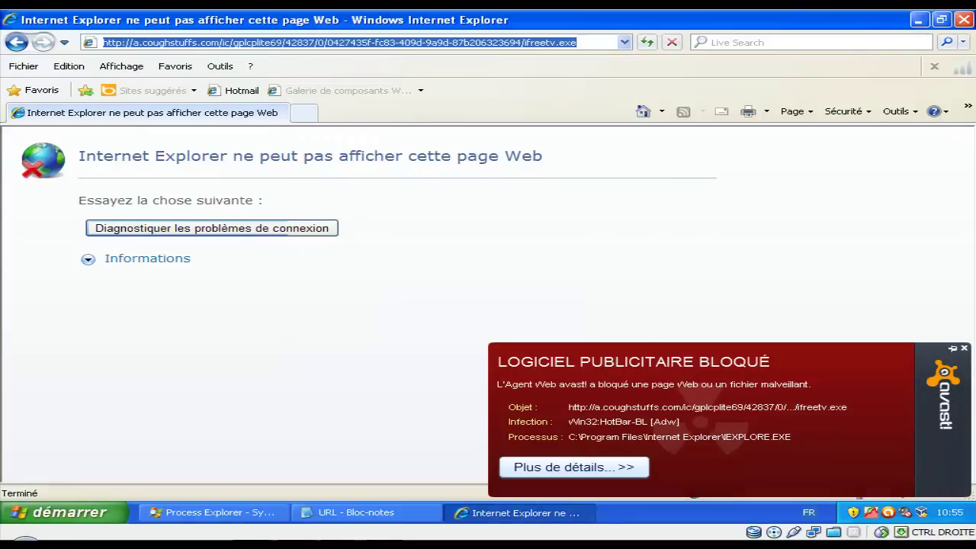
Mark the eighth backup URL in the text list with a "v" in front of it
{"action": "key", "text": "alt+Tab"}
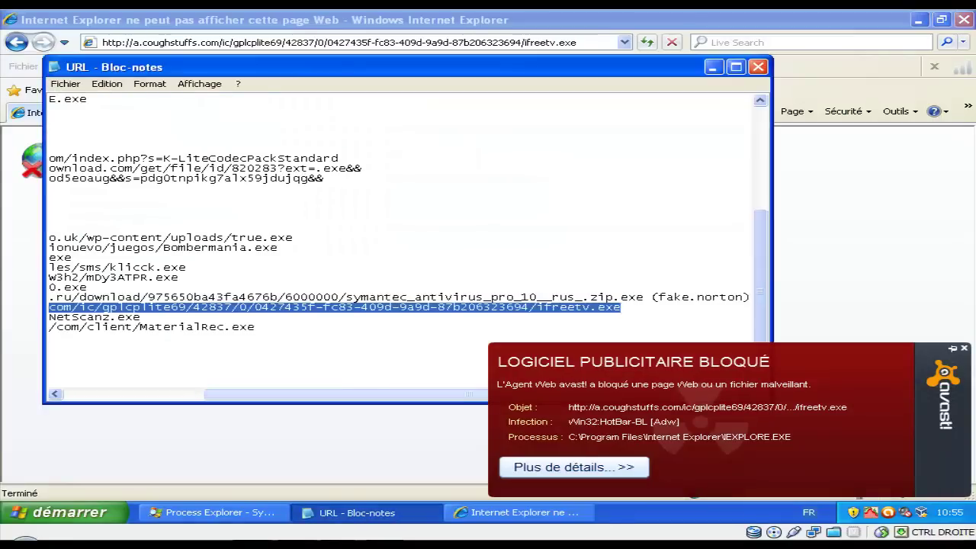
{"action": "scroll", "coordinate": [396, 244], "scroll_direction": "left", "scroll_amount": 5}
{"action": "key", "text": "Left"}
{"action": "type", "text": "v"}
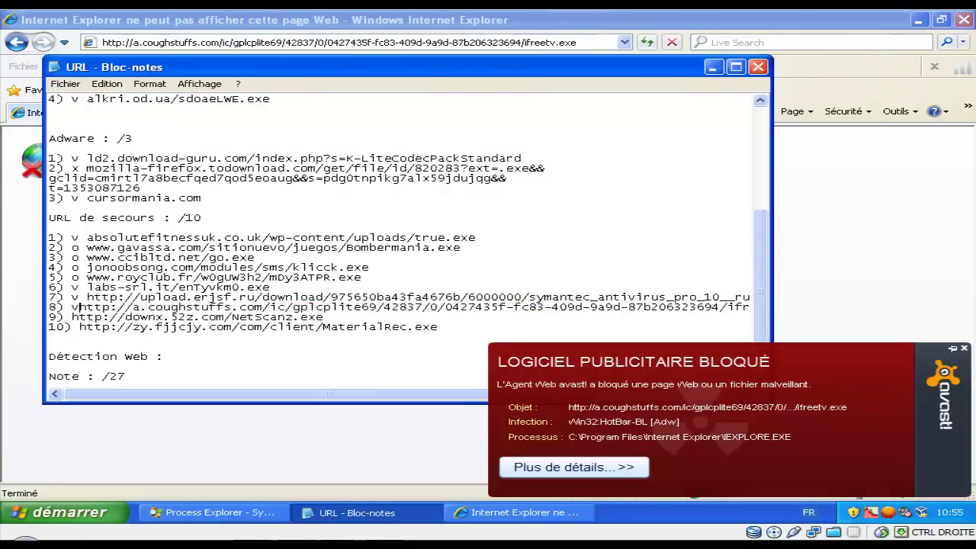
{"action": "left_click_drag", "start_coordinate": [323, 317], "coordinate": [71, 318]}
{"action": "key", "text": "ctrl+c"}
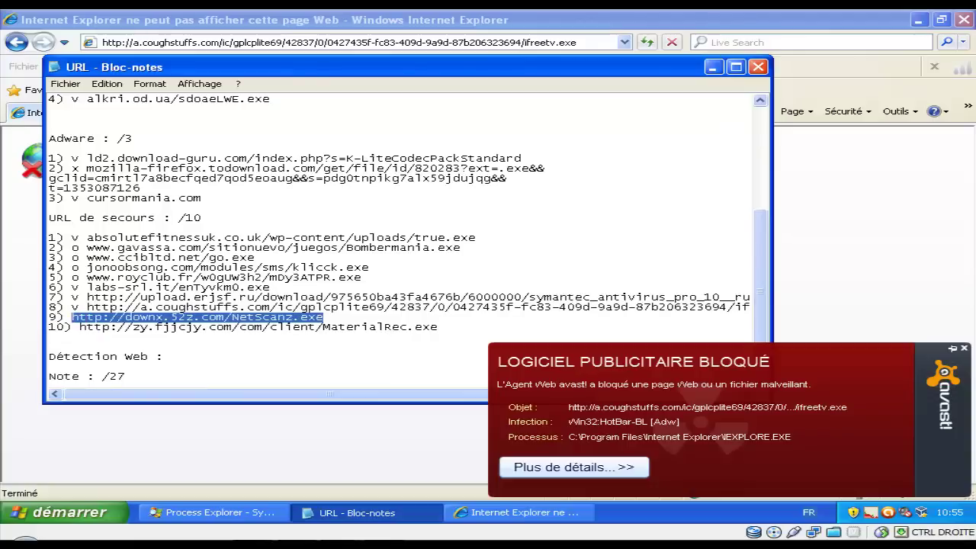
{"action": "left_click", "coordinate": [356, 42]}
{"action": "key", "text": "ctrl+v"}
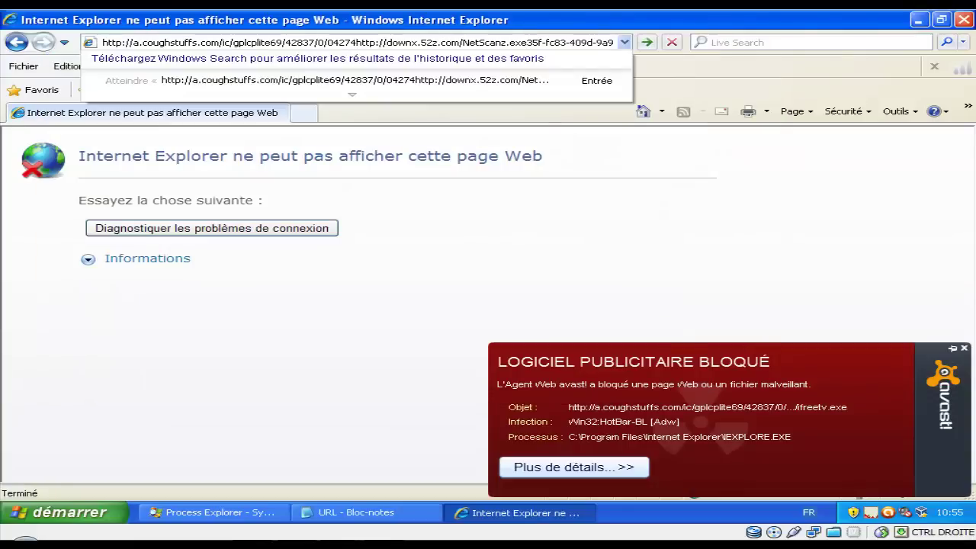
{"action": "key", "text": "ctrl+a"}
{"action": "key", "text": "ctrl+v"}
{"action": "key", "text": "Return"}
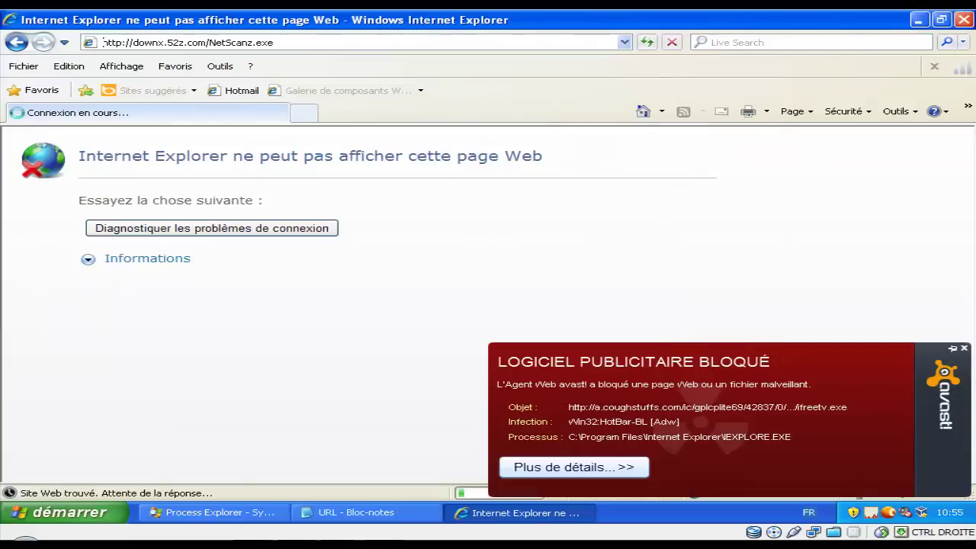
{"action": "left_click", "coordinate": [356, 512]}
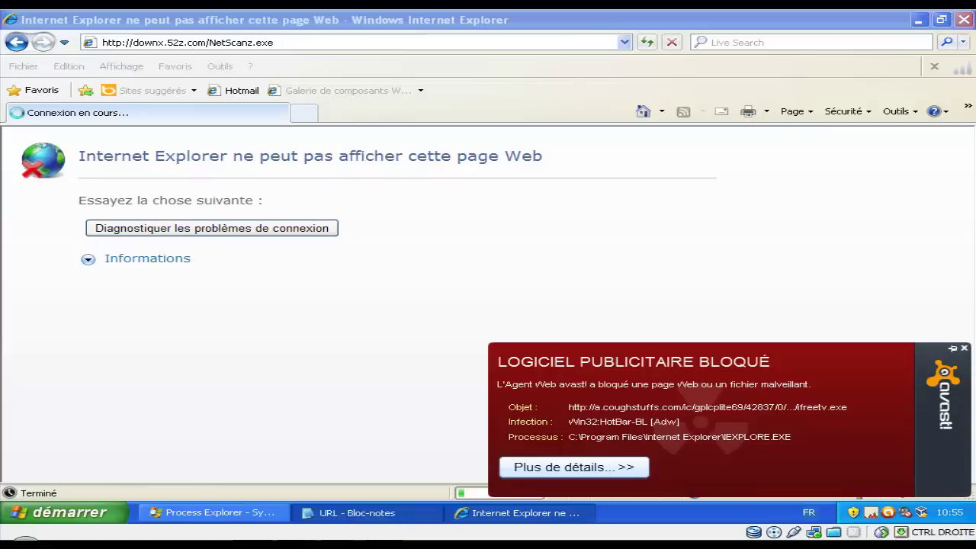
{"action": "left_click_drag", "start_coordinate": [438, 327], "coordinate": [79, 327]}
{"action": "key", "text": "ctrl+c"}
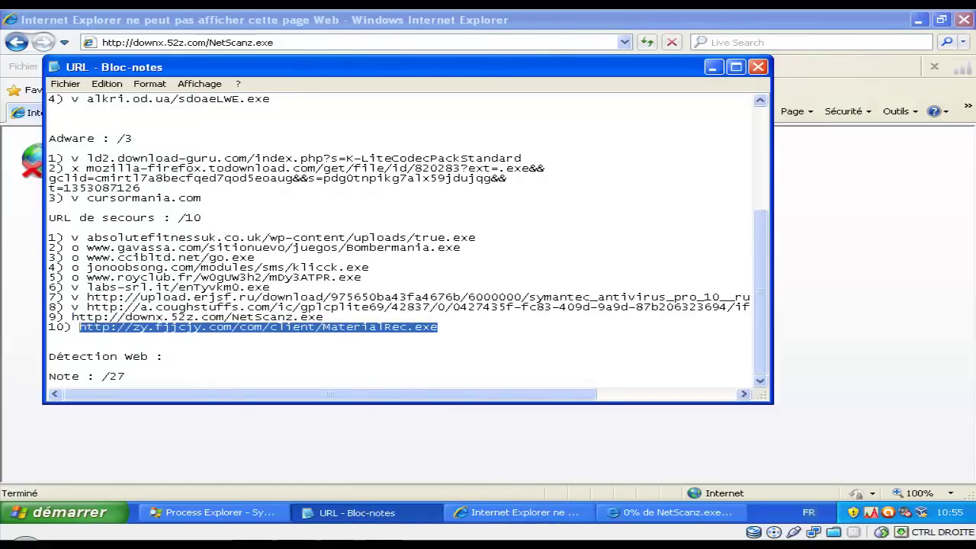
{"action": "left_click", "coordinate": [460, 270]}
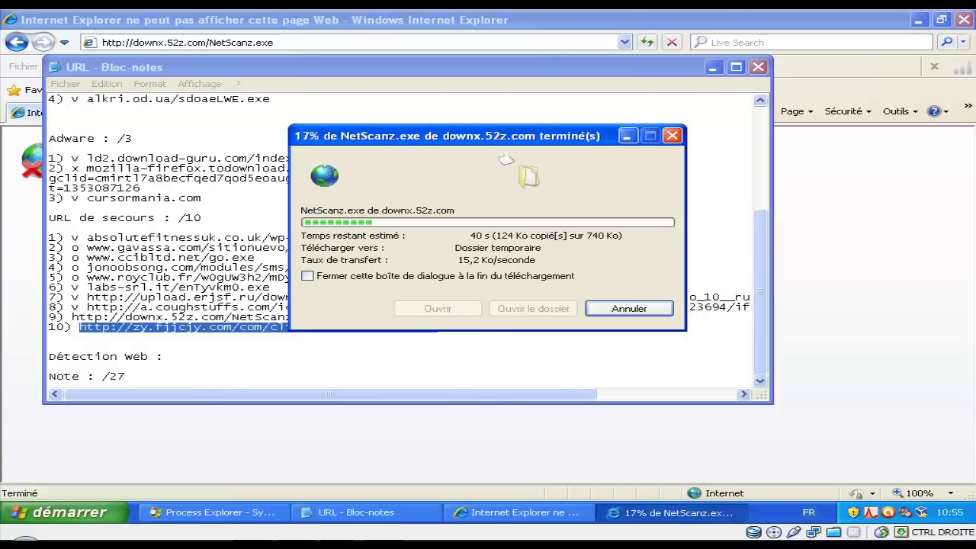
Load the copied tenth backup URL in Internet Explorer, run MaterialRec.exe and dismiss the download error
{"action": "left_click", "coordinate": [831, 267]}
{"action": "left_click", "coordinate": [427, 43]}
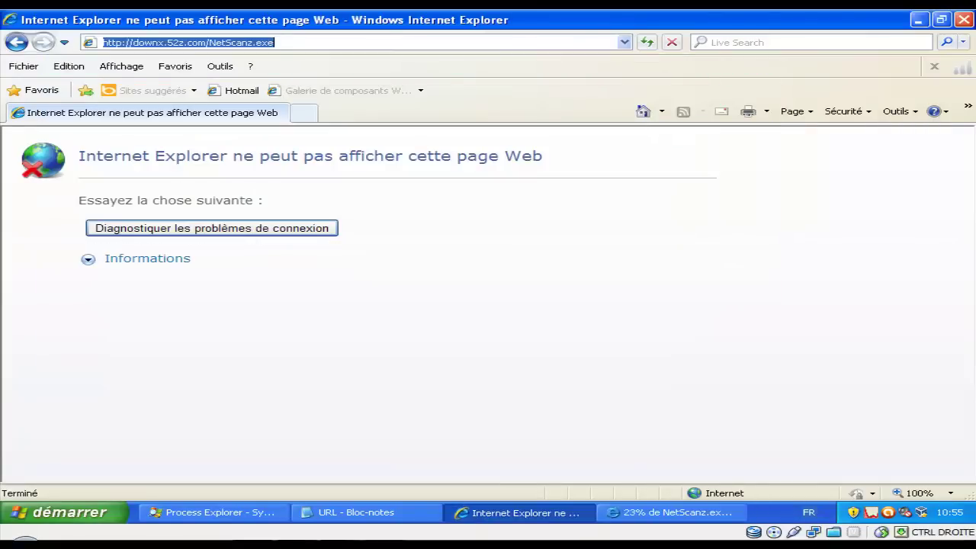
{"action": "key", "text": "ctrl+v"}
{"action": "key", "text": "Return"}
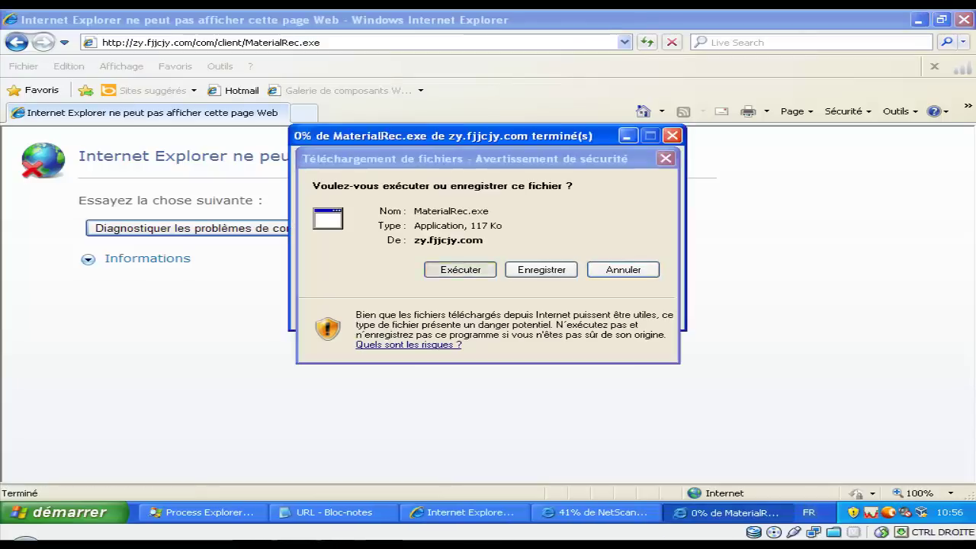
{"action": "key", "text": "Return"}
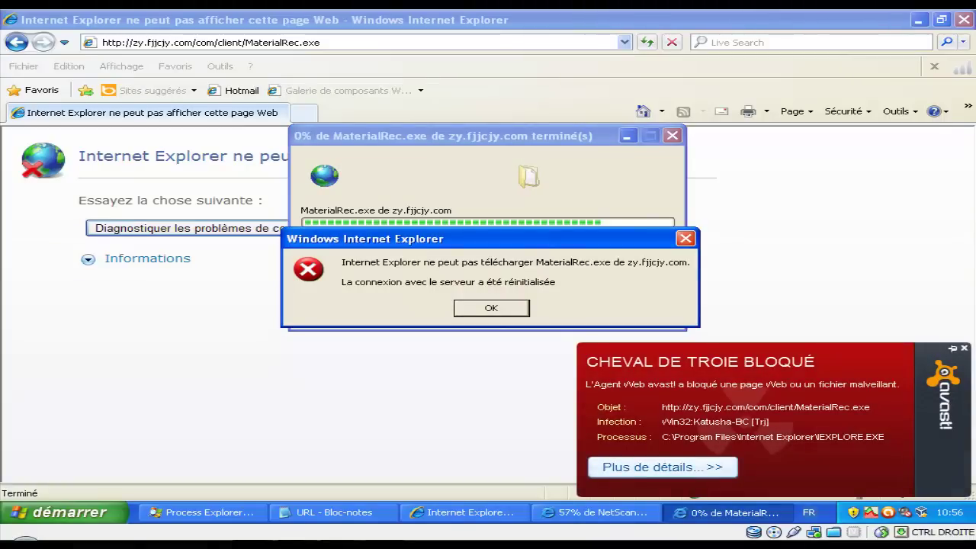
{"action": "key", "text": "Return"}
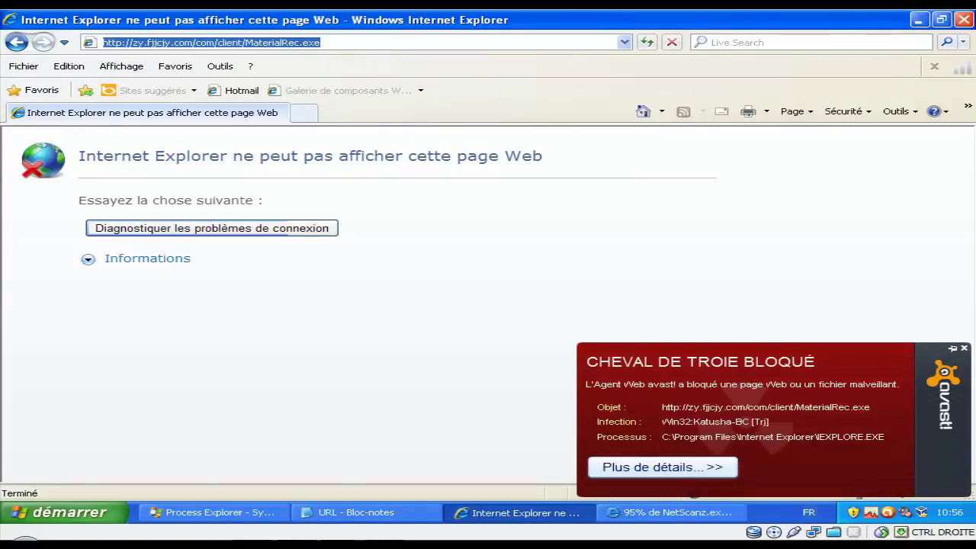
Mark the tenth and ninth backup URLs in the text list with a "v", dismissing the NetScanz.exe download error in between
{"action": "left_click", "coordinate": [355, 512]}
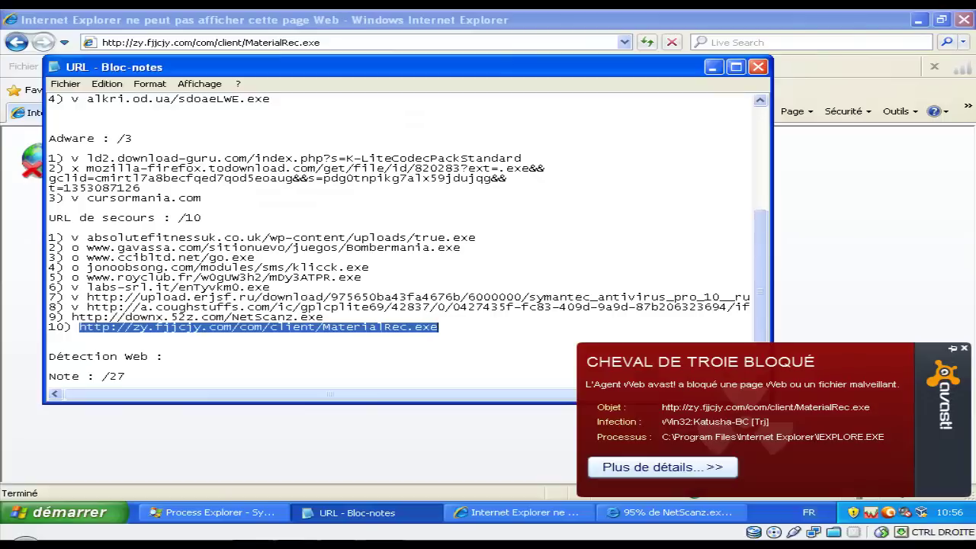
{"action": "left_click", "coordinate": [79, 326]}
{"action": "type", "text": "v"}
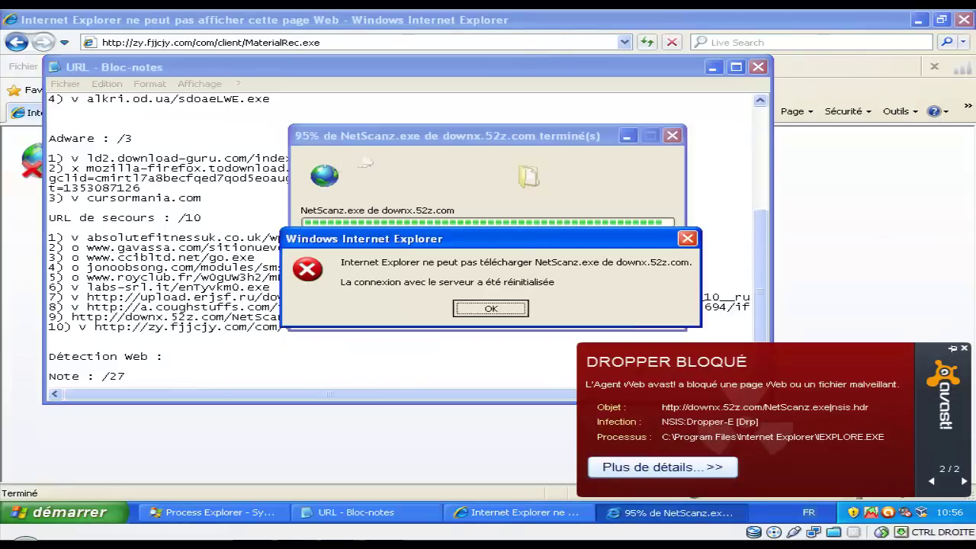
{"action": "key", "text": "Return"}
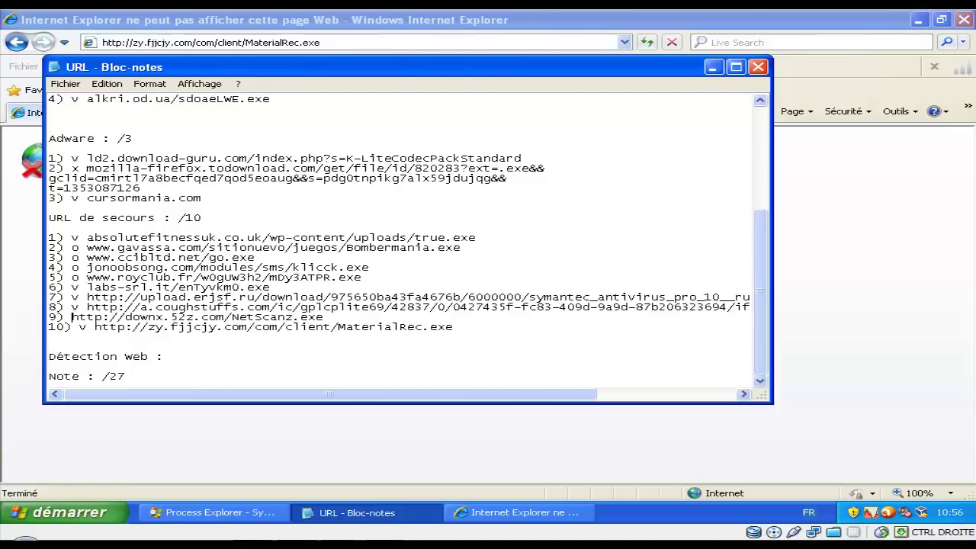
{"action": "type", "text": "v"}
Score the "URL de secours" category 6/6 and enter 25 as the overall note out of 27
{"action": "left_click", "coordinate": [203, 217]}
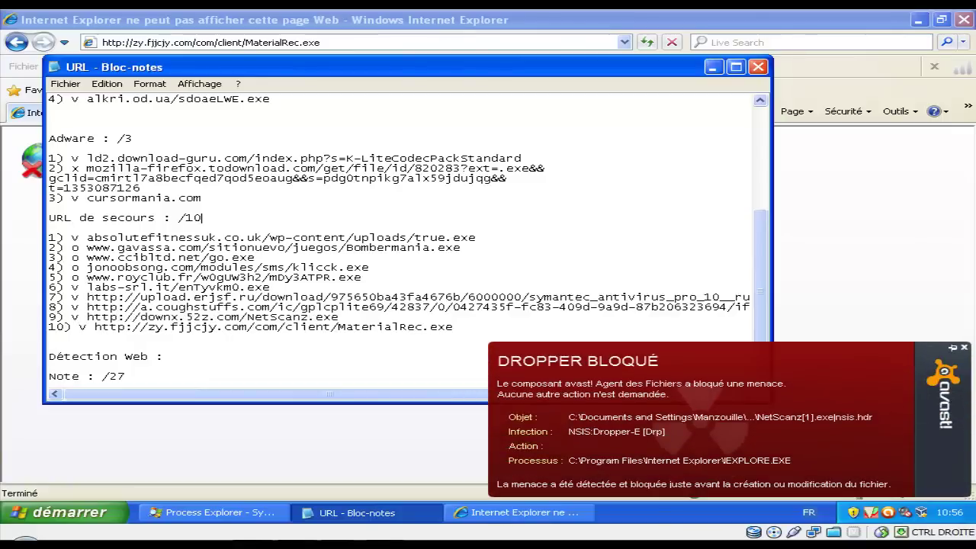
{"action": "key", "text": "BackSpace"}
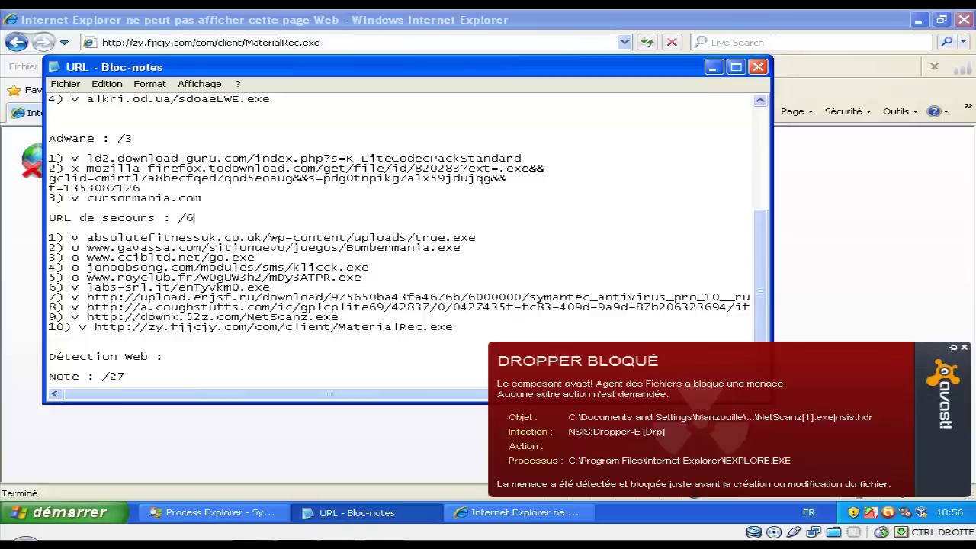
{"action": "type", "text": "6"}
{"action": "type", "text": "25"}
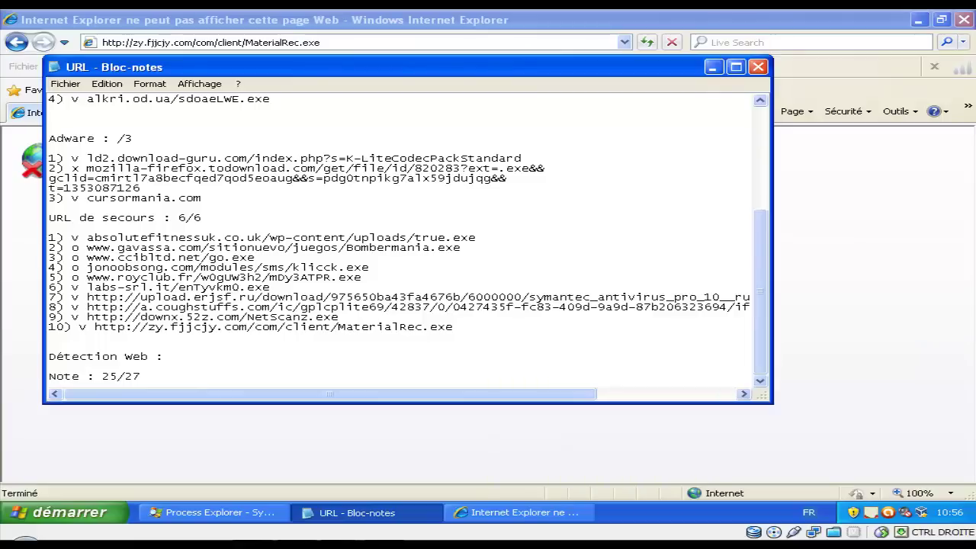
{"action": "key", "text": "BackSpace"}
Save the URL text list, minimise it after returning to its beginning, and close Internet Explorer
{"action": "key", "text": "alt+f"}
{"action": "key", "text": "Down"}
{"action": "key", "text": "Down"}
{"action": "key", "text": "Return"}
{"action": "scroll", "coordinate": [400, 236], "scroll_direction": "up", "scroll_amount": 6}
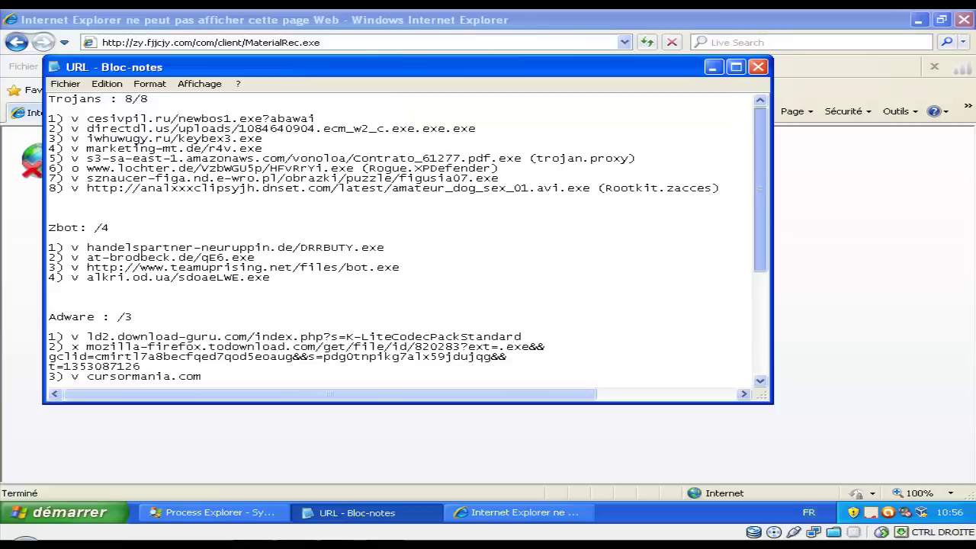
{"action": "left_click", "coordinate": [713, 67]}
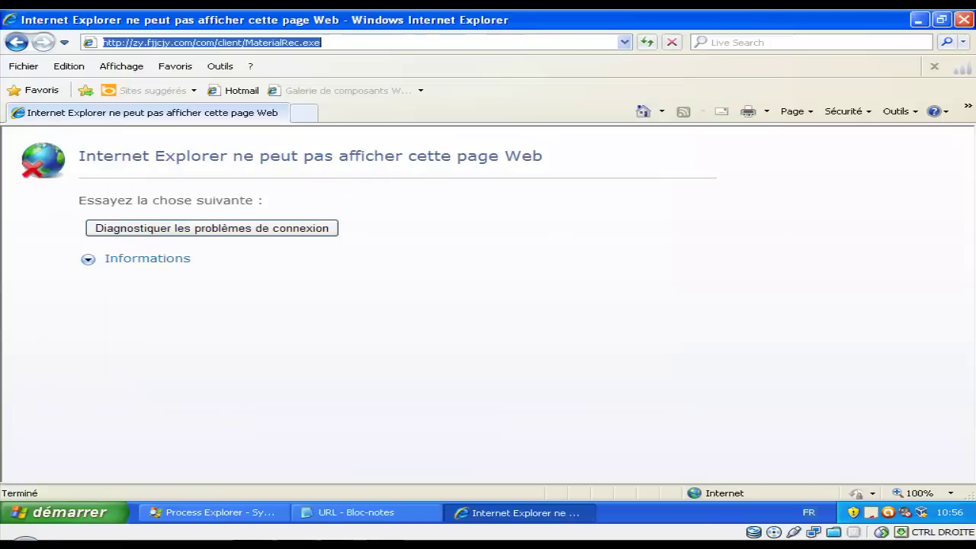
{"action": "left_click", "coordinate": [964, 20]}
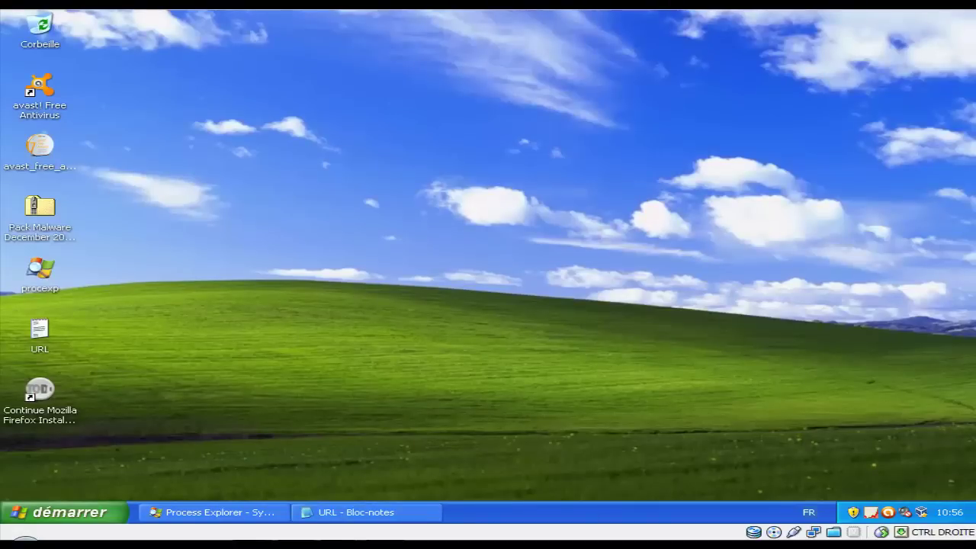
Move the "Pack Malware December 2012 + Update" archive to the upper middle of the desktop and open it
{"action": "left_click_drag", "start_coordinate": [40, 206], "coordinate": [526, 85]}
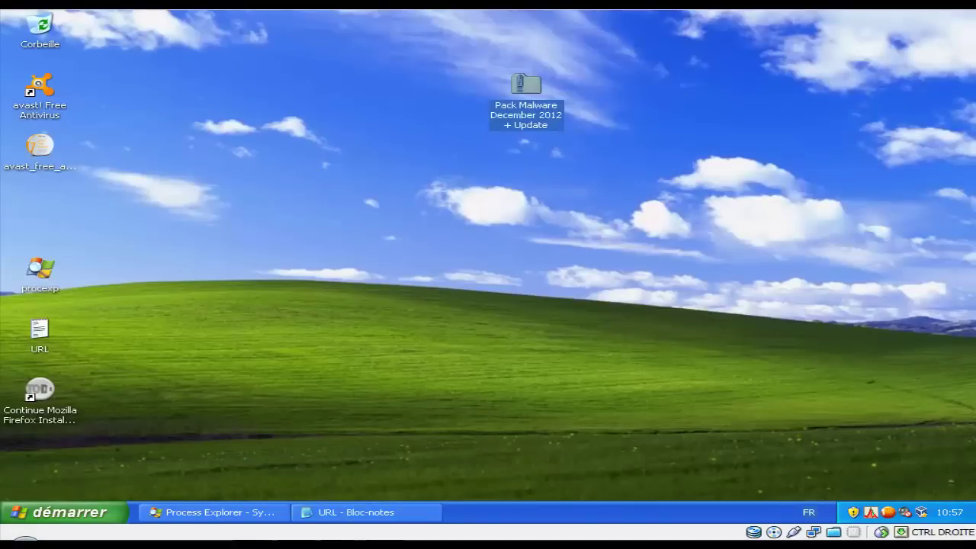
{"action": "left_click", "coordinate": [489, 229]}
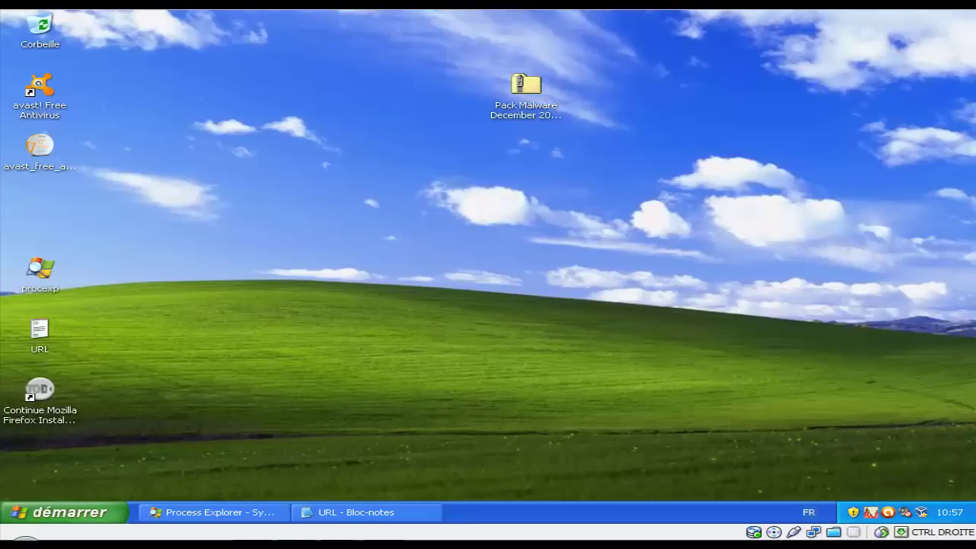
{"action": "double_click", "coordinate": [526, 86]}
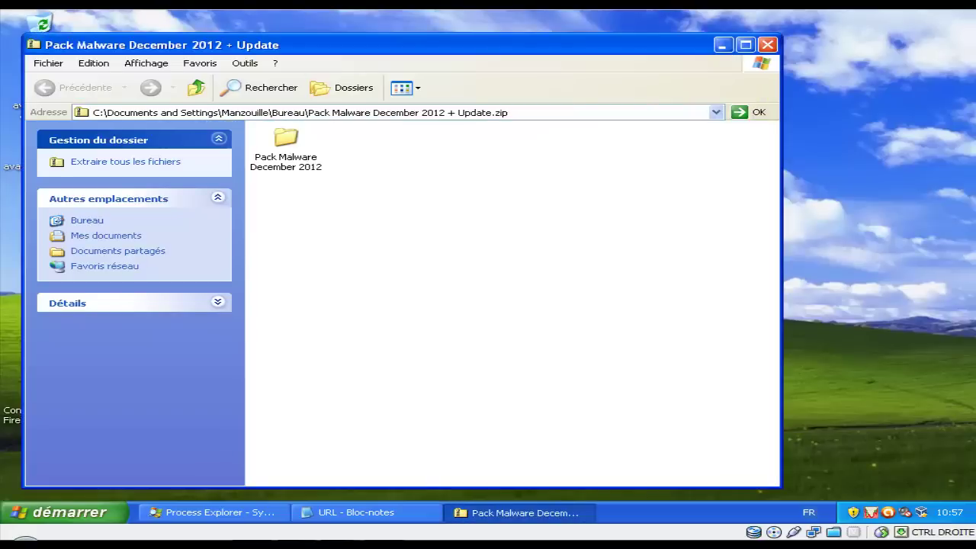
Try to copy the "Pack Malware December 2012" folder from the archive to the desktop, entering the archive password and dismissing the copy error
{"action": "left_click_drag", "start_coordinate": [381, 44], "coordinate": [602, 35]}
{"action": "left_click", "coordinate": [507, 137]}
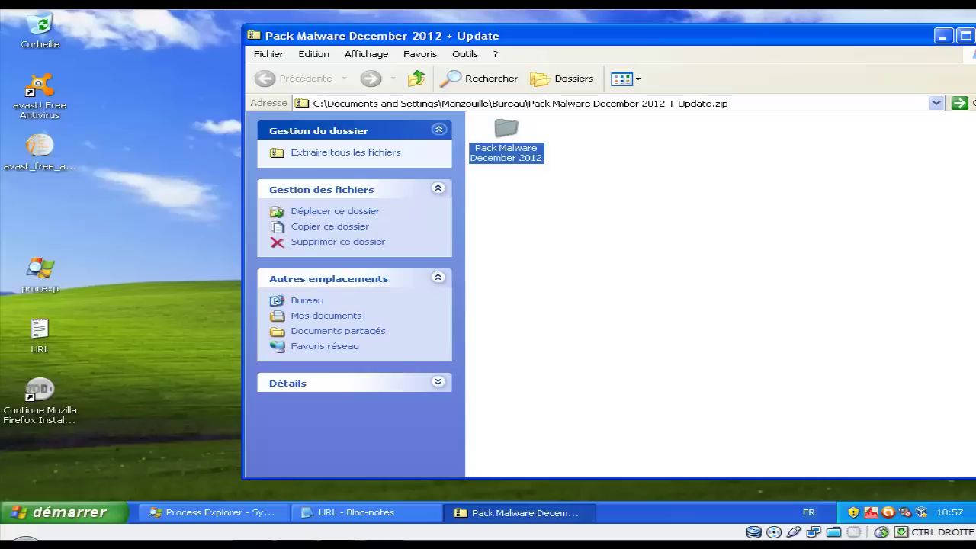
{"action": "left_click_drag", "start_coordinate": [506, 137], "coordinate": [39, 213]}
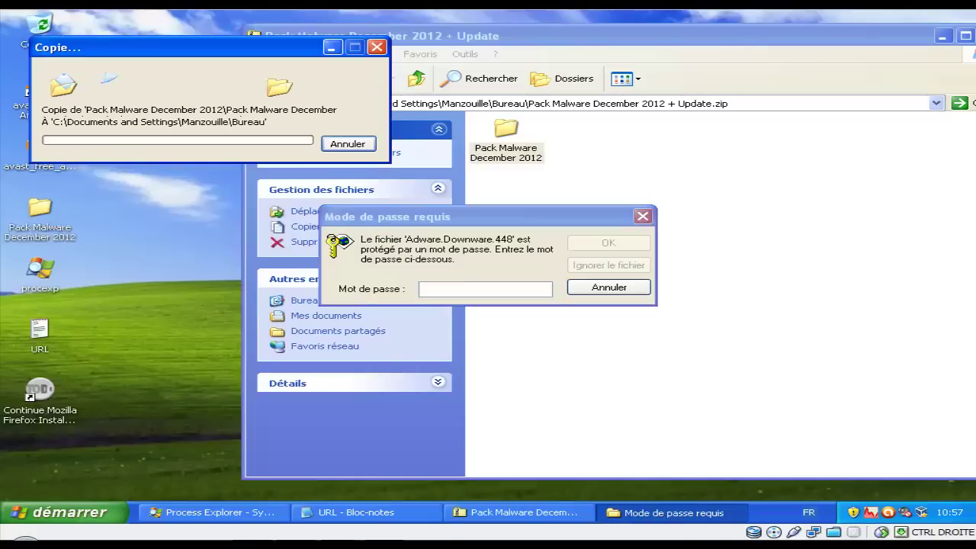
{"action": "type", "text": "infec"}
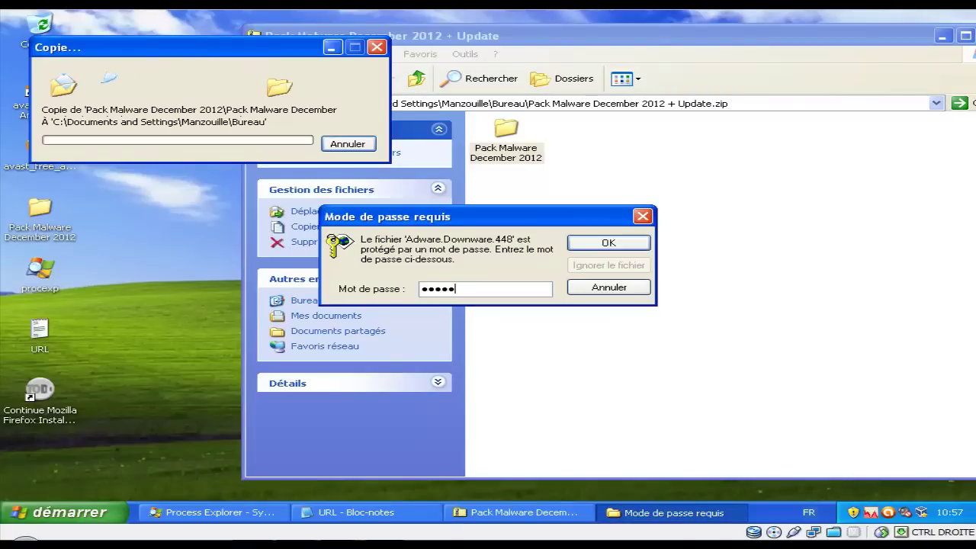
{"action": "key", "text": "Return"}
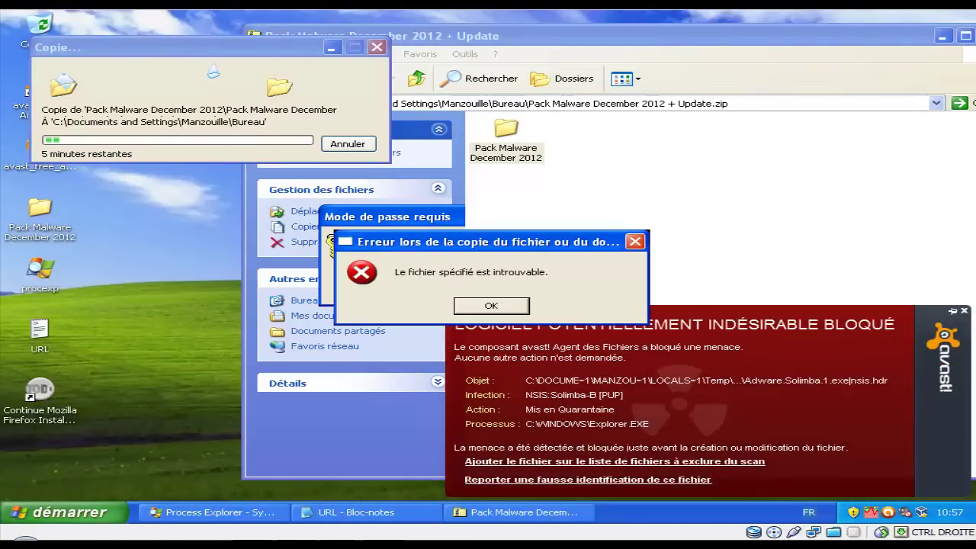
{"action": "key", "text": "Return"}
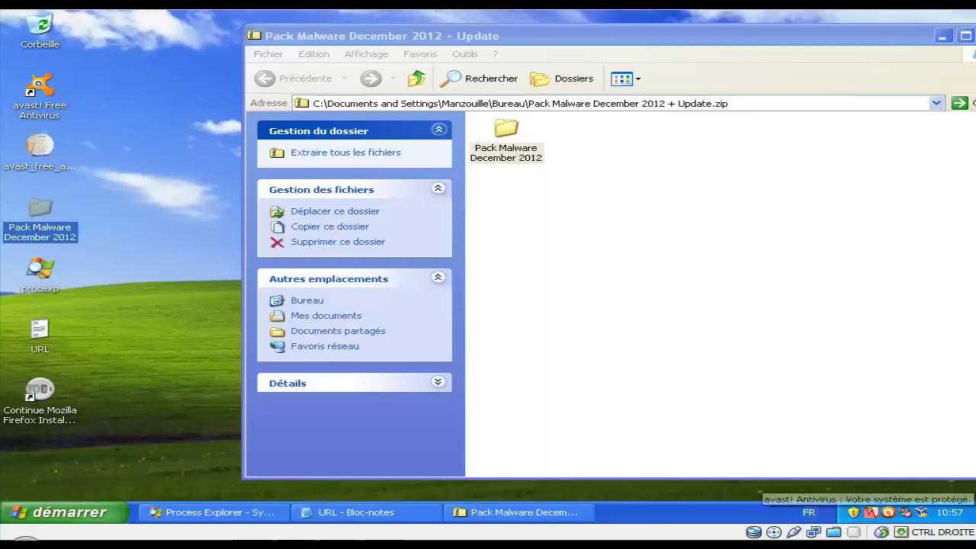
Disable all avast! agents for 10 minutes
{"action": "right_click", "coordinate": [887, 511]}
{"action": "mouse_move", "coordinate": [724, 420]}
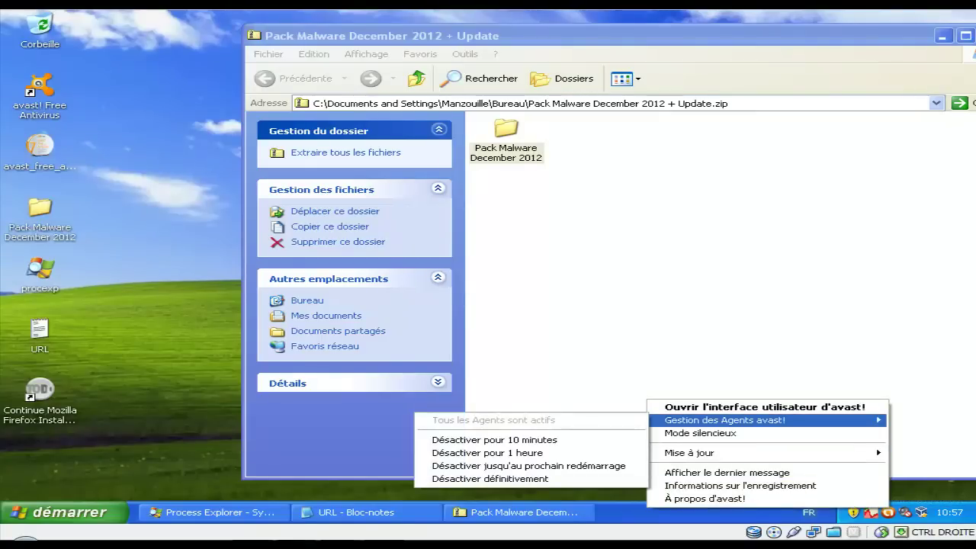
{"action": "left_click", "coordinate": [495, 440]}
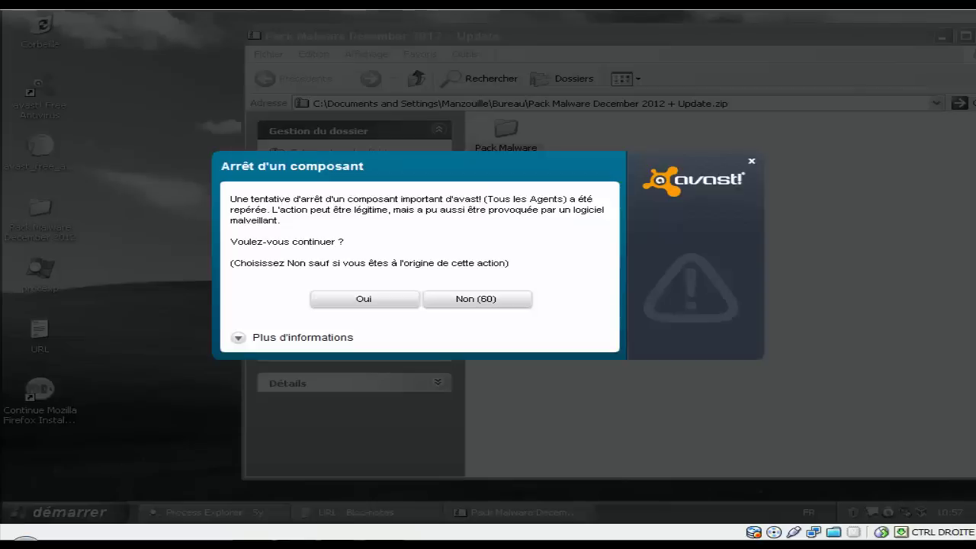
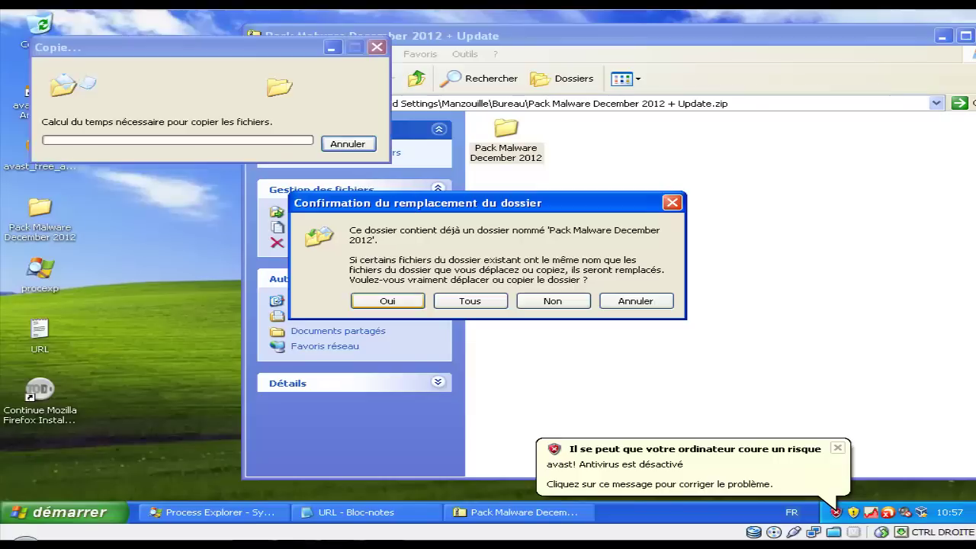
Copy the "Pack Malware December 2012" folder to the desktop again, replacing all existing files, and close the archive window
{"action": "left_click", "coordinate": [470, 300]}
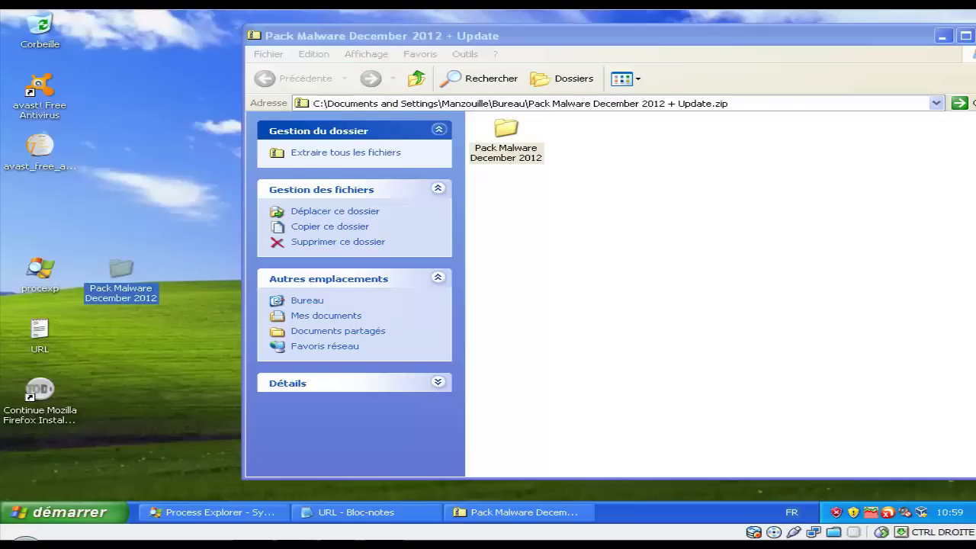
{"action": "left_click_drag", "start_coordinate": [610, 36], "coordinate": [499, 38]}
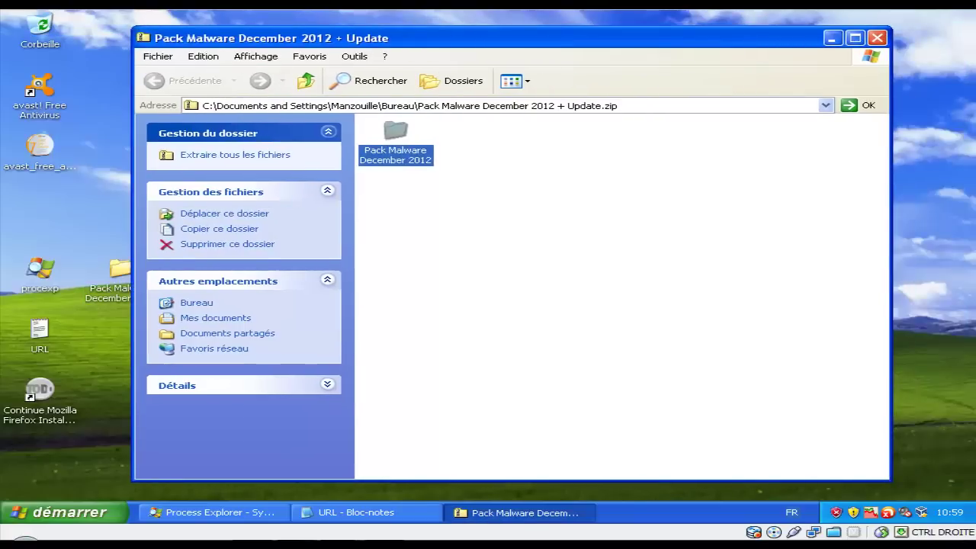
{"action": "left_click", "coordinate": [878, 38]}
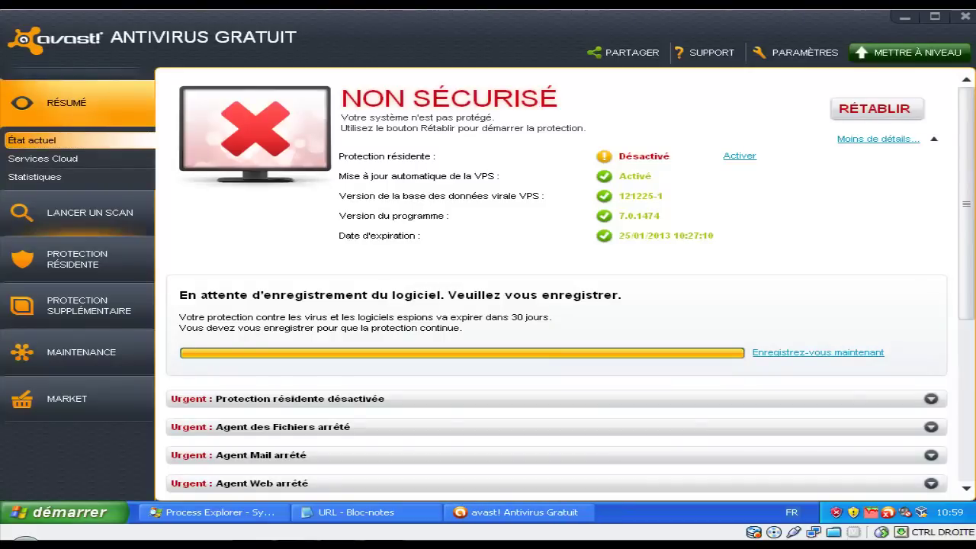
Run a selected-folders scan on the "Pack Malware December 2012" desktop folder
{"action": "left_click", "coordinate": [89, 212]}
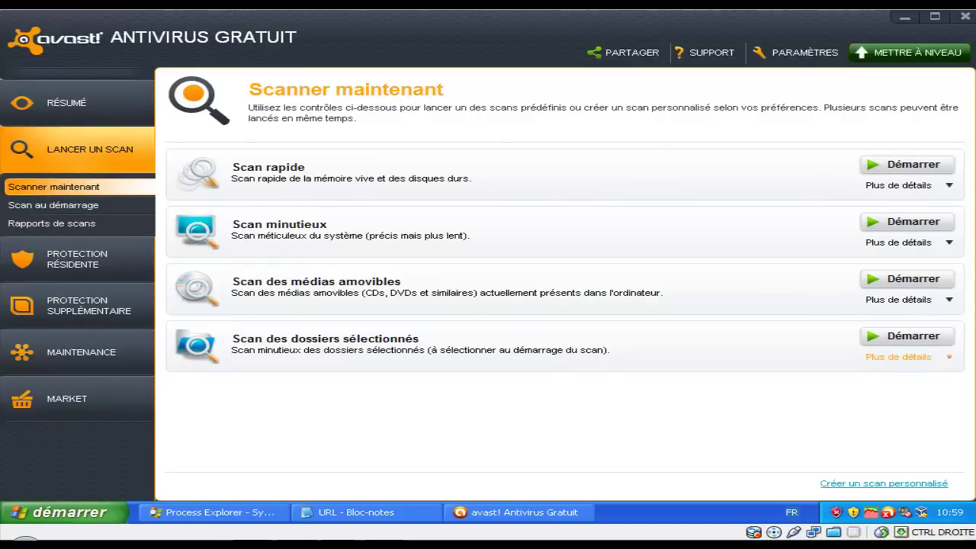
{"action": "left_click", "coordinate": [900, 356]}
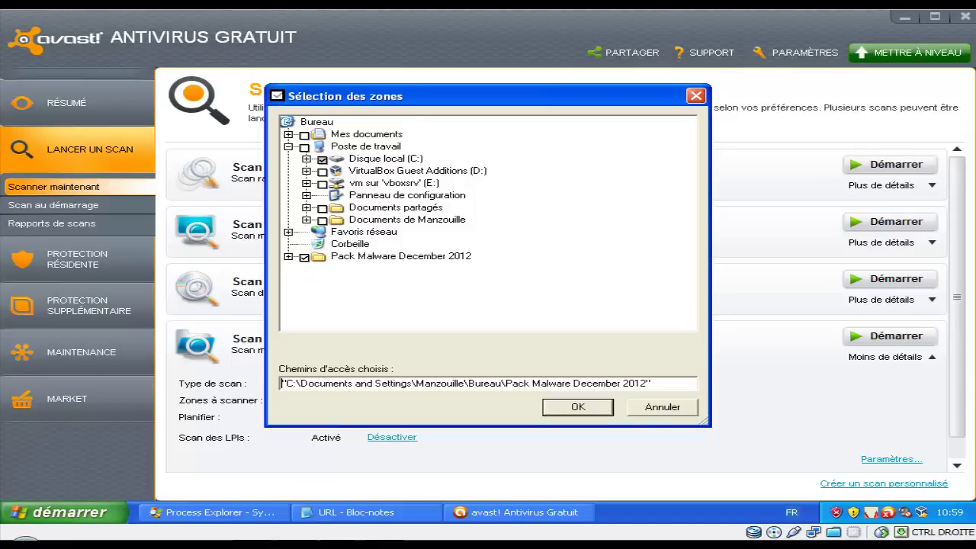
{"action": "key", "text": "Return"}
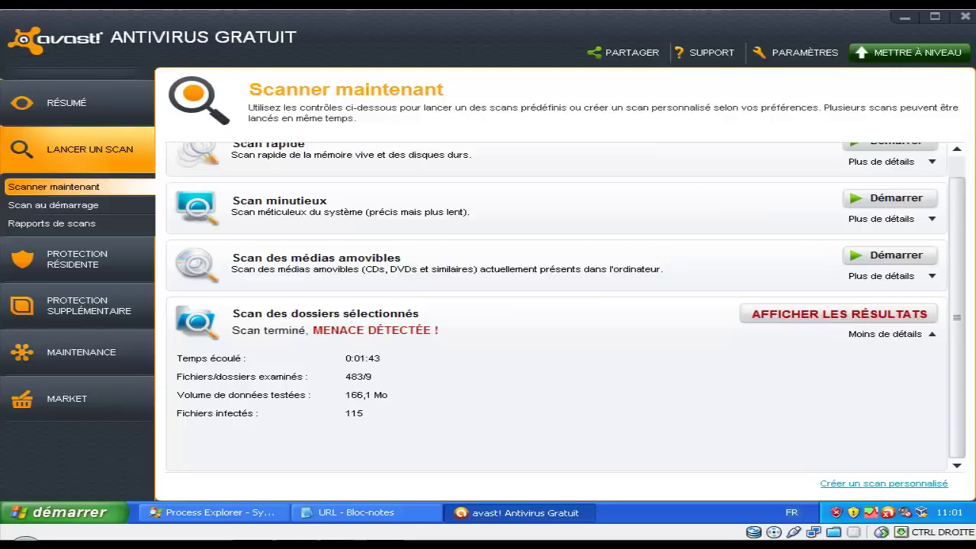
Open the results of the selected-folders scan and review the list of detected files and threat names
{"action": "left_click", "coordinate": [838, 313]}
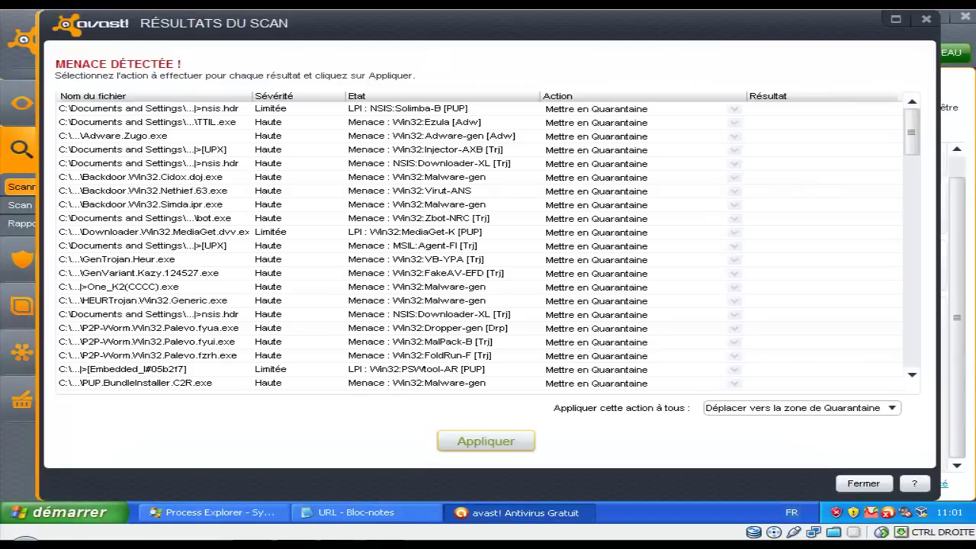
{"action": "scroll", "coordinate": [478, 245], "scroll_direction": "down", "scroll_amount": 20}
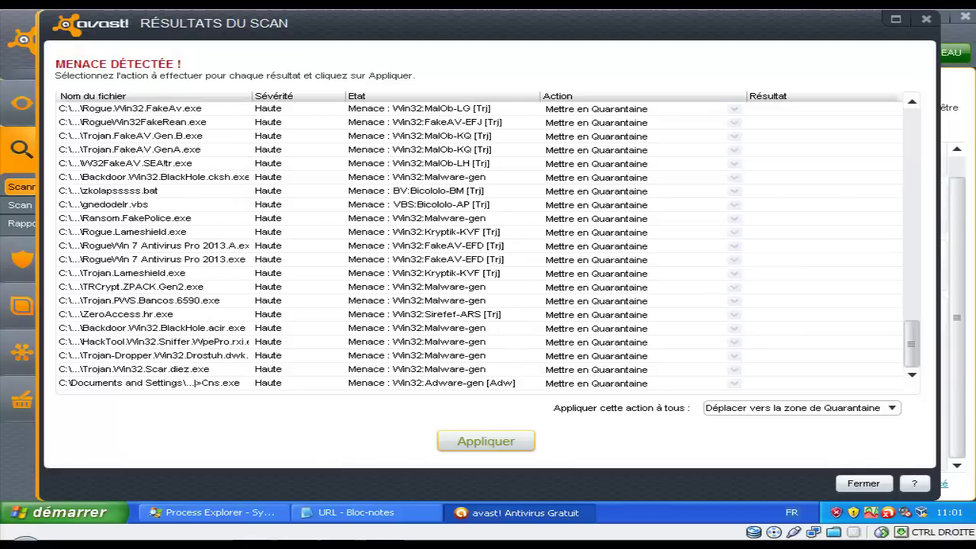
{"action": "scroll", "coordinate": [479, 244], "scroll_direction": "up", "scroll_amount": 8}
{"action": "scroll", "coordinate": [479, 244], "scroll_direction": "down", "scroll_amount": 1}
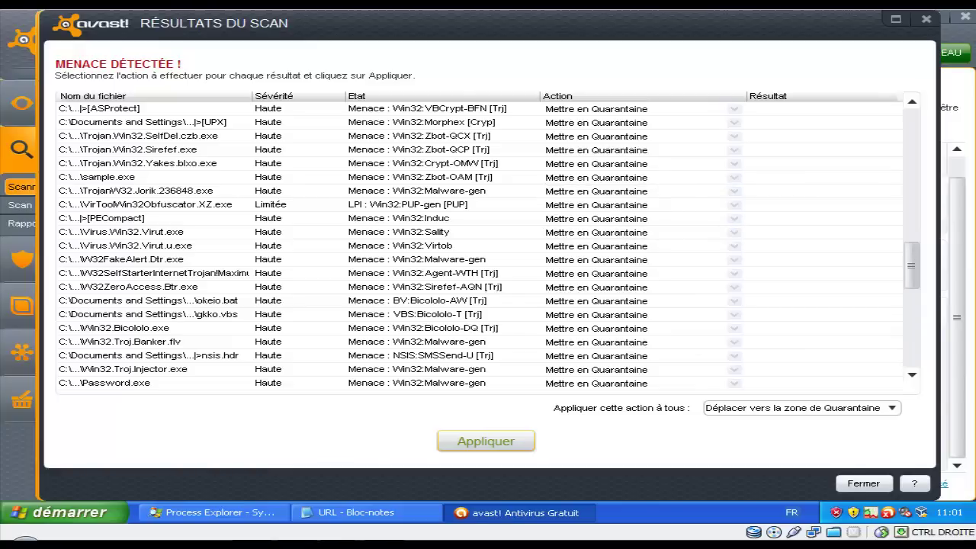
{"action": "scroll", "coordinate": [479, 244], "scroll_direction": "up", "scroll_amount": 1}
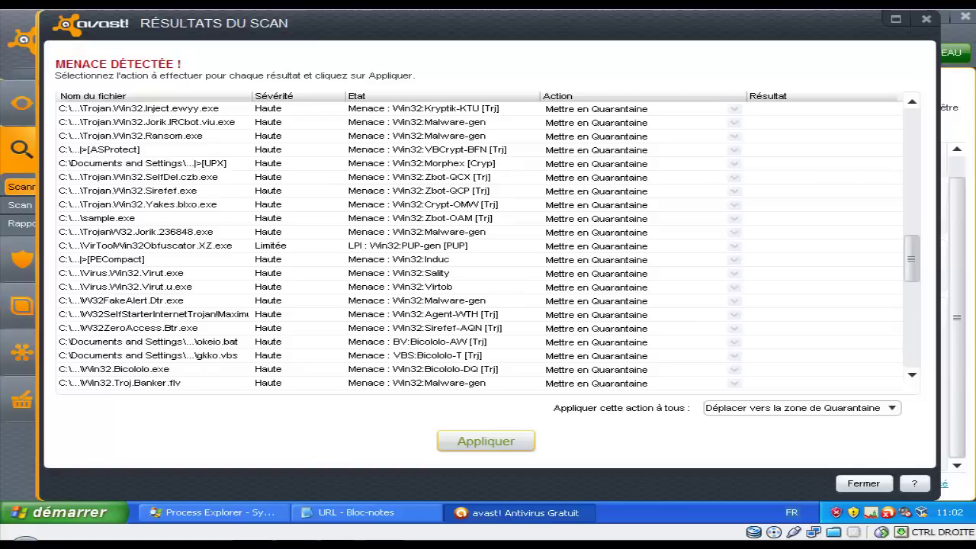
{"action": "scroll", "coordinate": [478, 244], "scroll_direction": "down", "scroll_amount": 9}
{"action": "scroll", "coordinate": [479, 244], "scroll_direction": "down", "scroll_amount": 4}
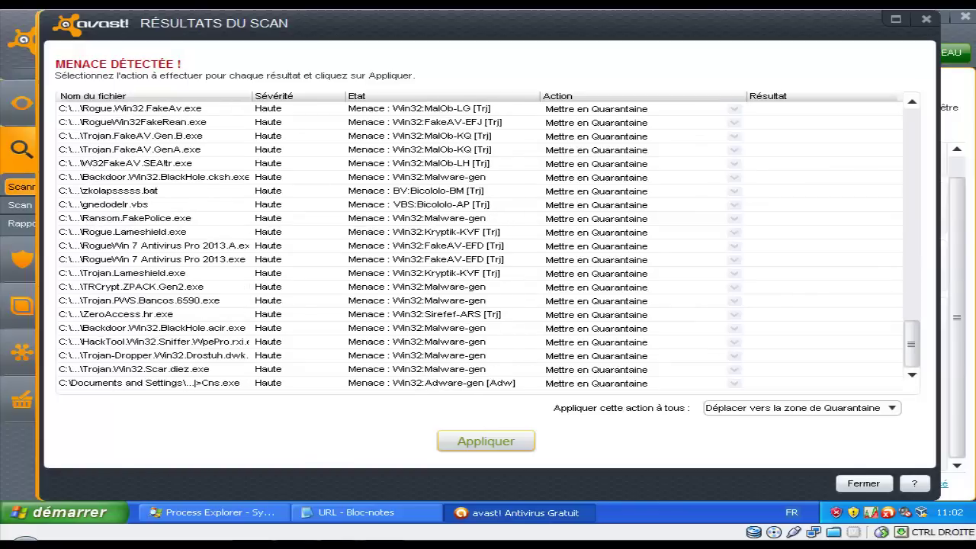
Apply "Supprimer" to all detected threats, close the results and decline the boot-time scan with restart
{"action": "left_click", "coordinate": [892, 408]}
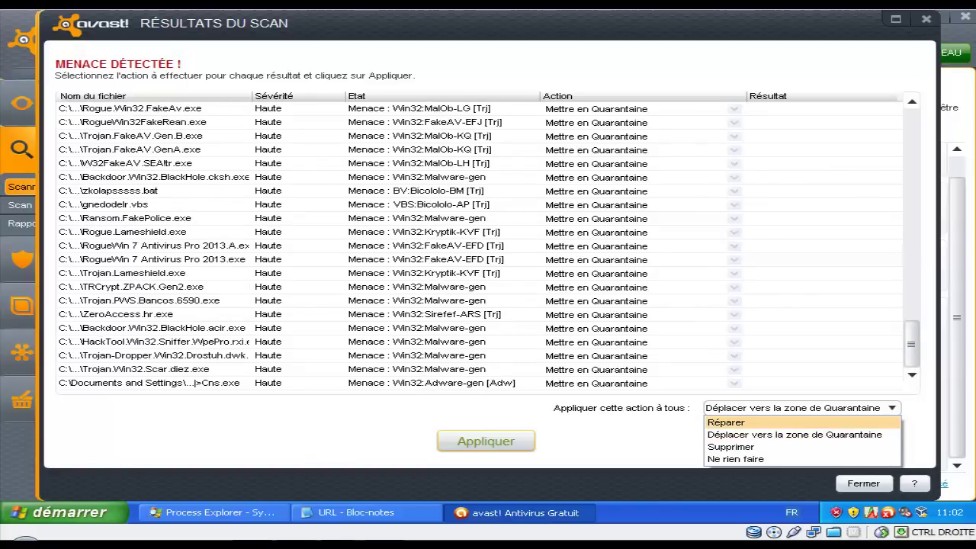
{"action": "left_click", "coordinate": [763, 447]}
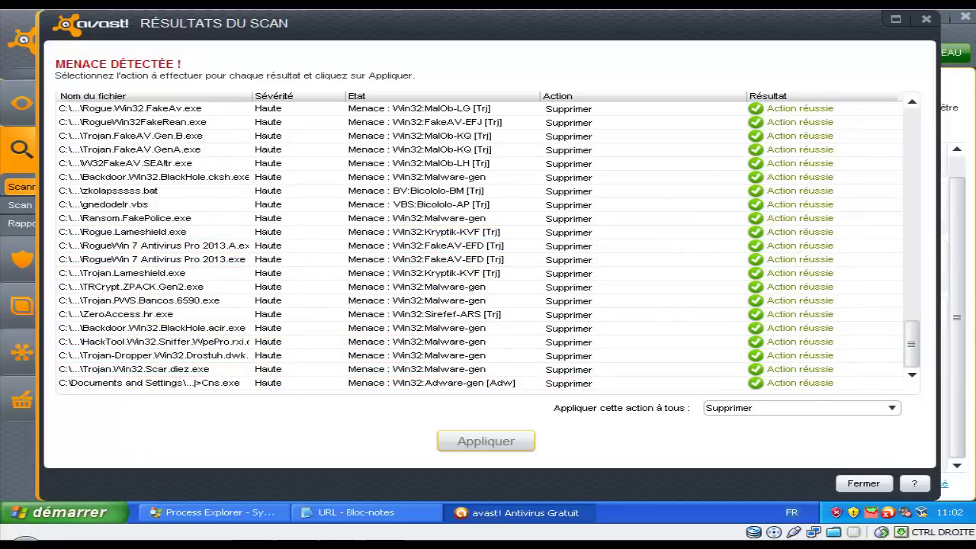
{"action": "left_click", "coordinate": [864, 484]}
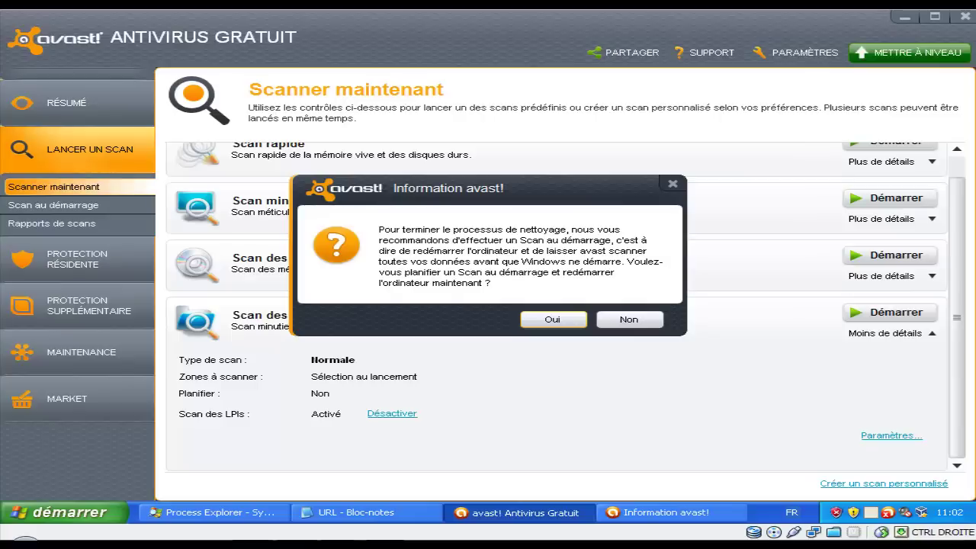
{"action": "left_click", "coordinate": [628, 318]}
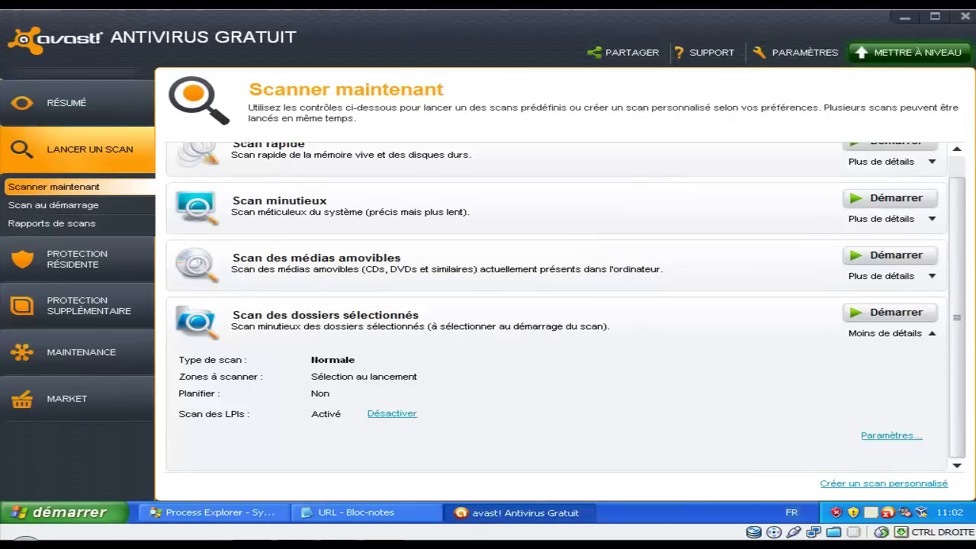
Minimize the antivirus window and re-enable all avast! agents
{"action": "left_click", "coordinate": [904, 16]}
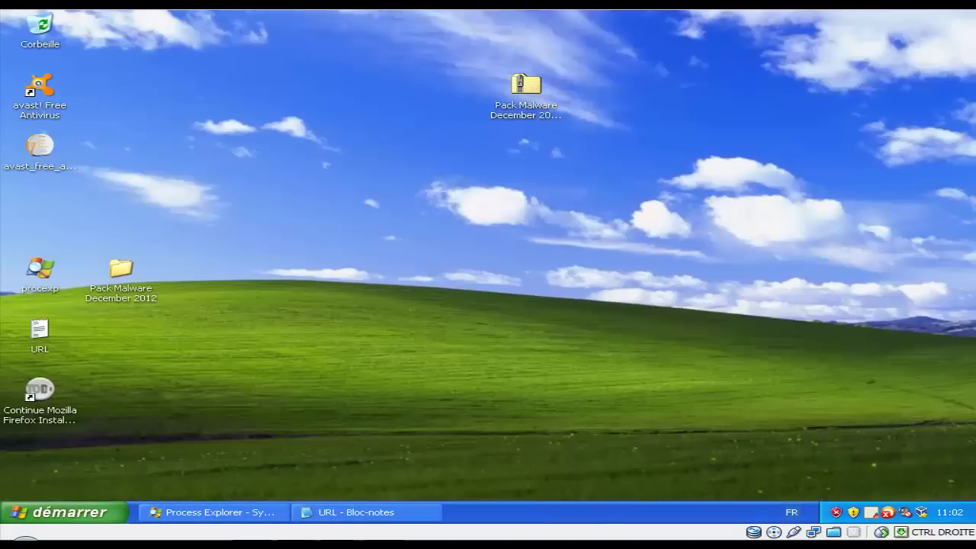
{"action": "right_click", "coordinate": [888, 512]}
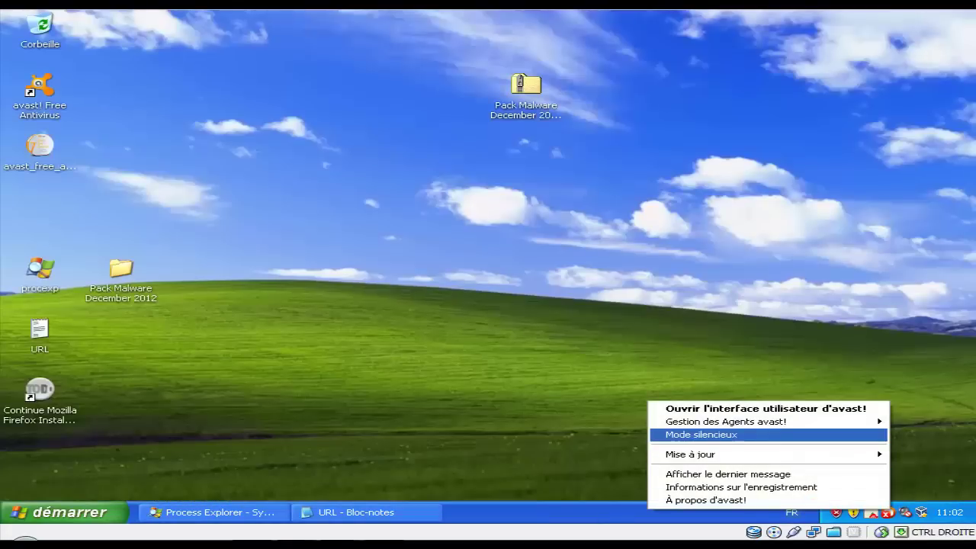
{"action": "mouse_move", "coordinate": [725, 422]}
{"action": "left_click", "coordinate": [519, 422]}
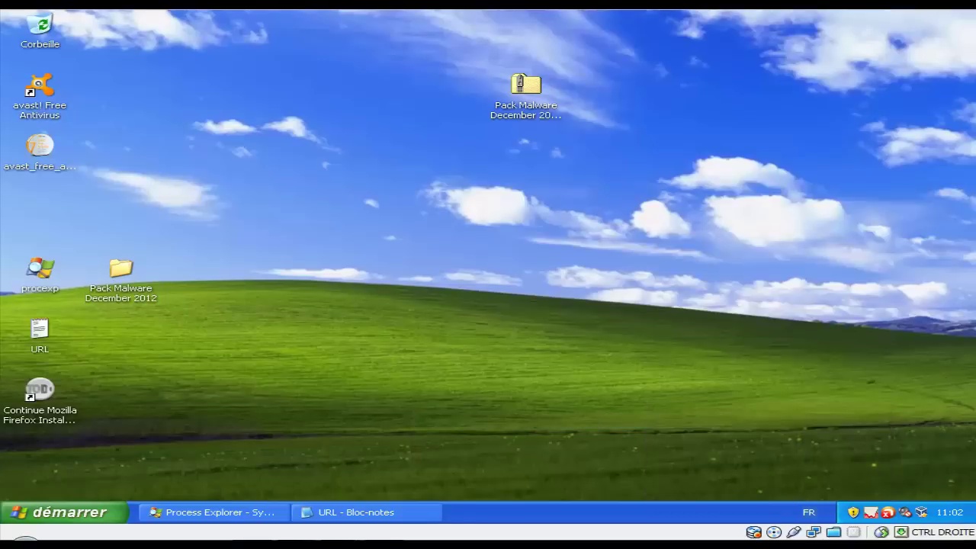
Browse the desktop "Pack Malware December 2012" folder down to the innermost update folder, checking its Rogue subfolder and the TrojanSpyWin32Banker.AJO file
{"action": "left_click", "coordinate": [120, 274]}
{"action": "double_click", "coordinate": [121, 274]}
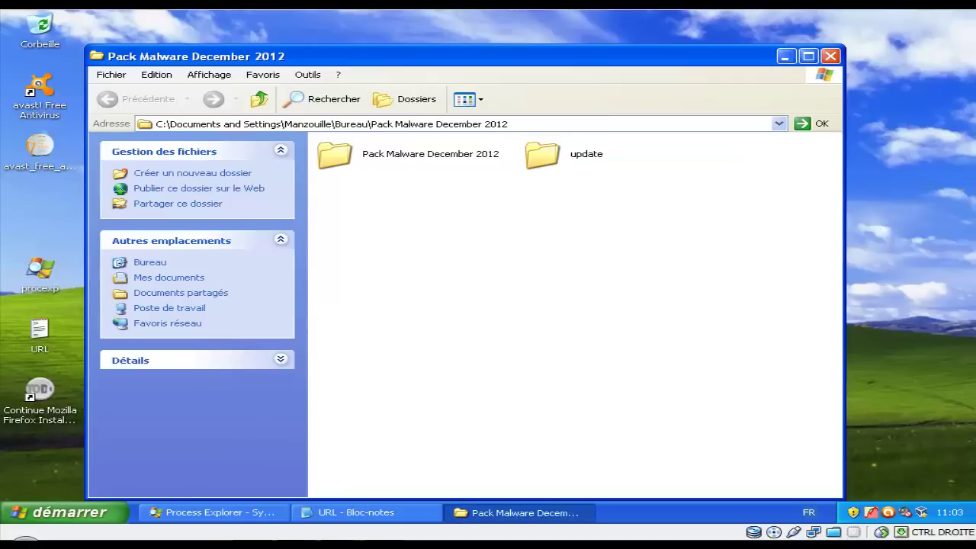
{"action": "double_click", "coordinate": [542, 155]}
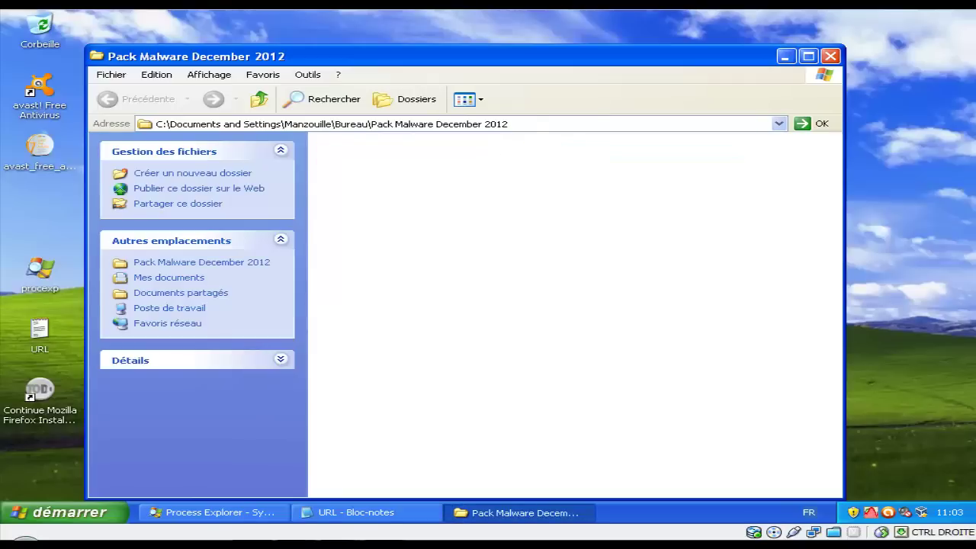
{"action": "double_click", "coordinate": [334, 154]}
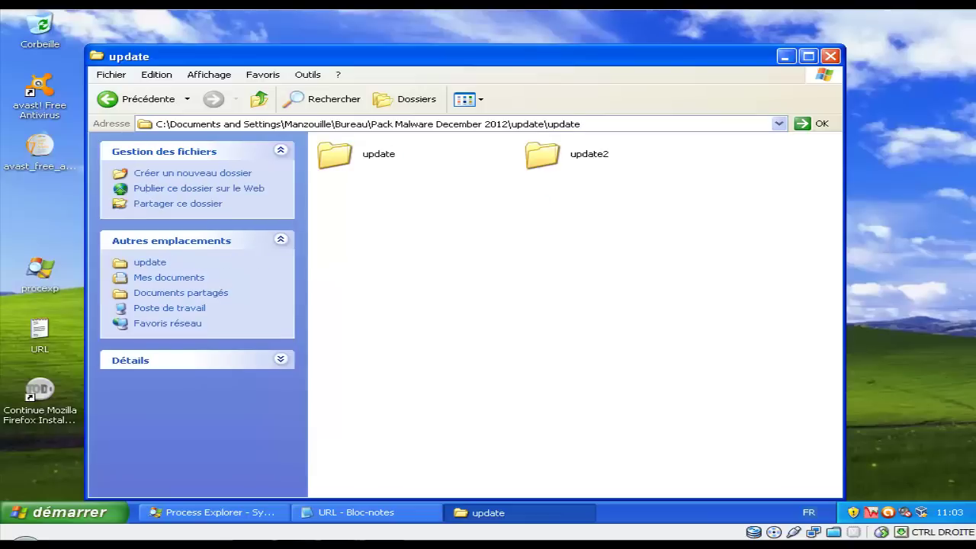
{"action": "double_click", "coordinate": [334, 155]}
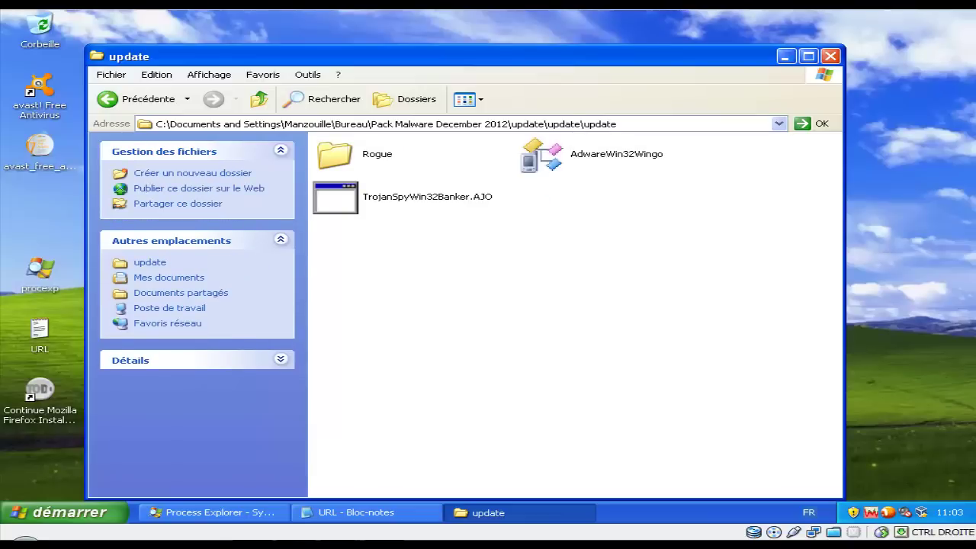
{"action": "double_click", "coordinate": [334, 154]}
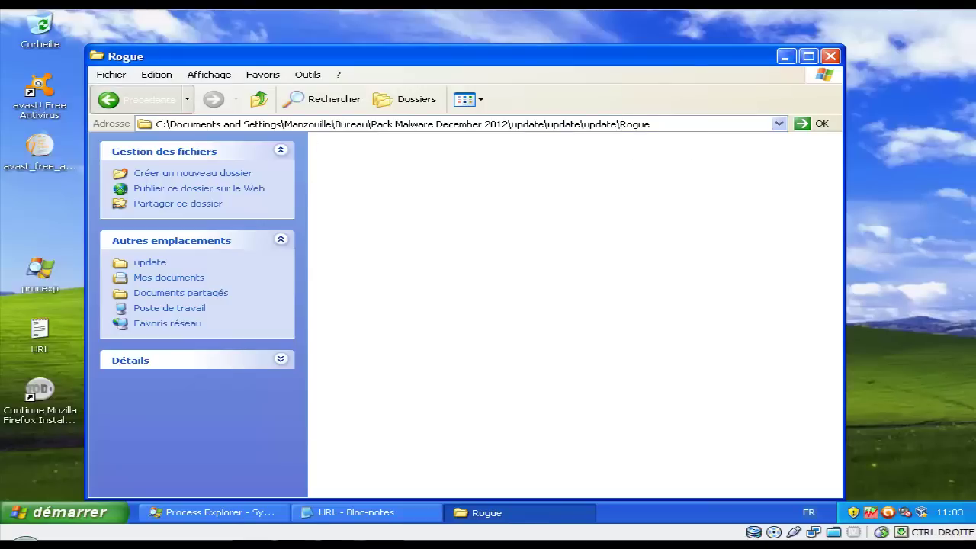
{"action": "key", "text": "BackSpace"}
{"action": "key", "text": "ctrl+space"}
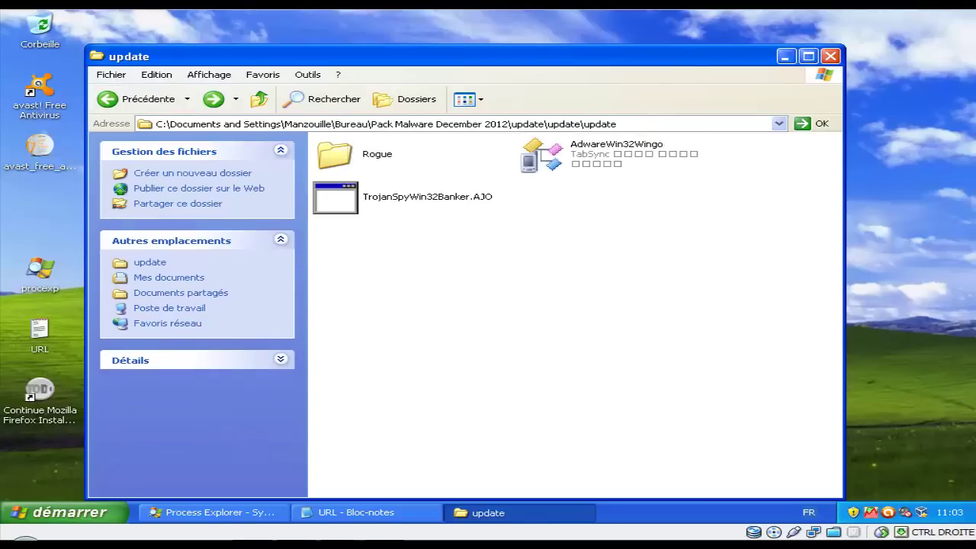
{"action": "left_click", "coordinate": [427, 196]}
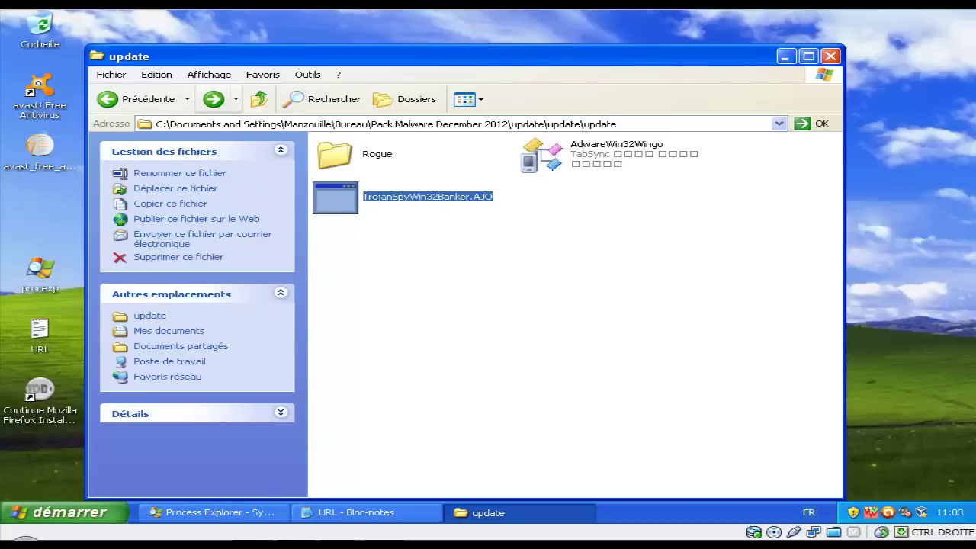
{"action": "key", "text": "alt+Left"}
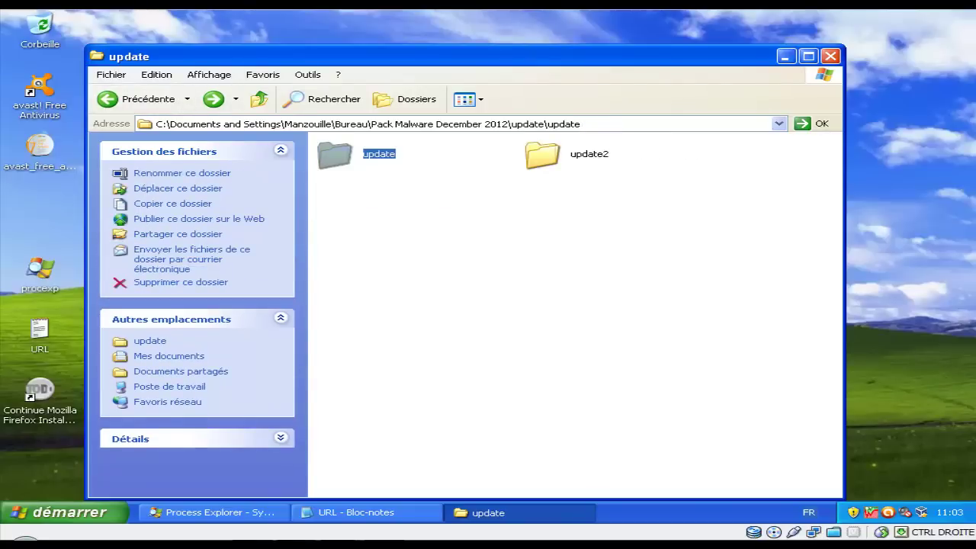
Open the update2 folder and answer the suspicious-actions agent's alert with "Interdire et placer en Quarantaine"
{"action": "left_click", "coordinate": [590, 154]}
{"action": "key", "text": "Return"}
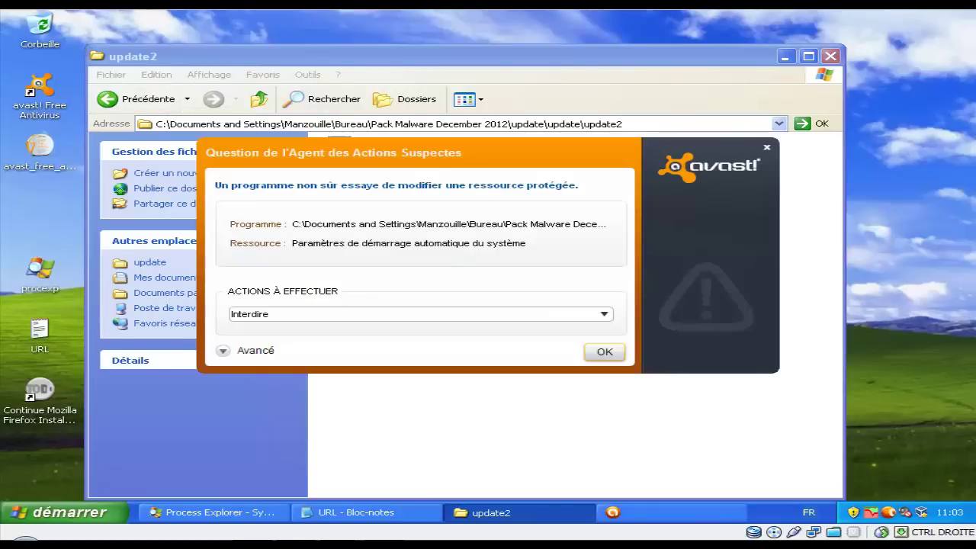
{"action": "left_click", "coordinate": [604, 313]}
{"action": "key", "text": "Return"}
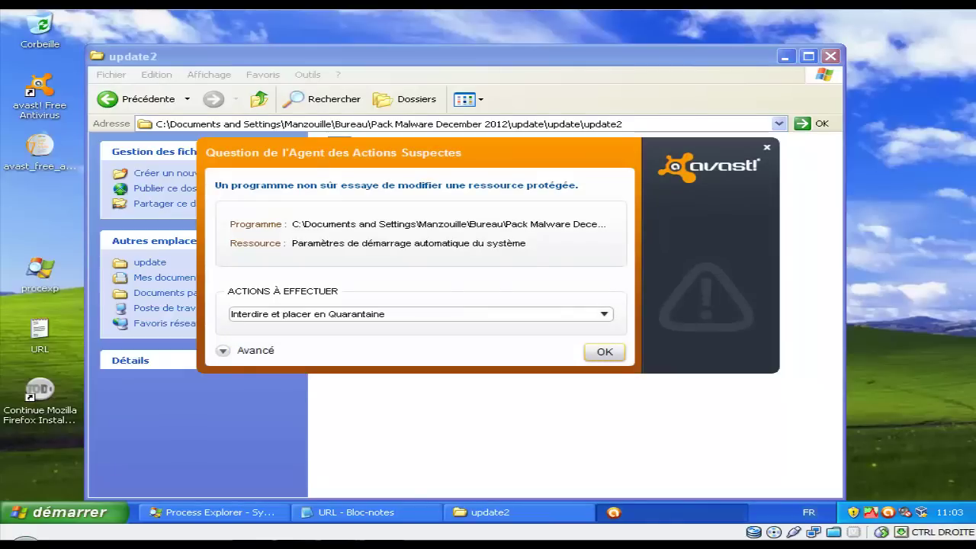
{"action": "key", "text": "Return"}
{"action": "key", "text": "alt+Left"}
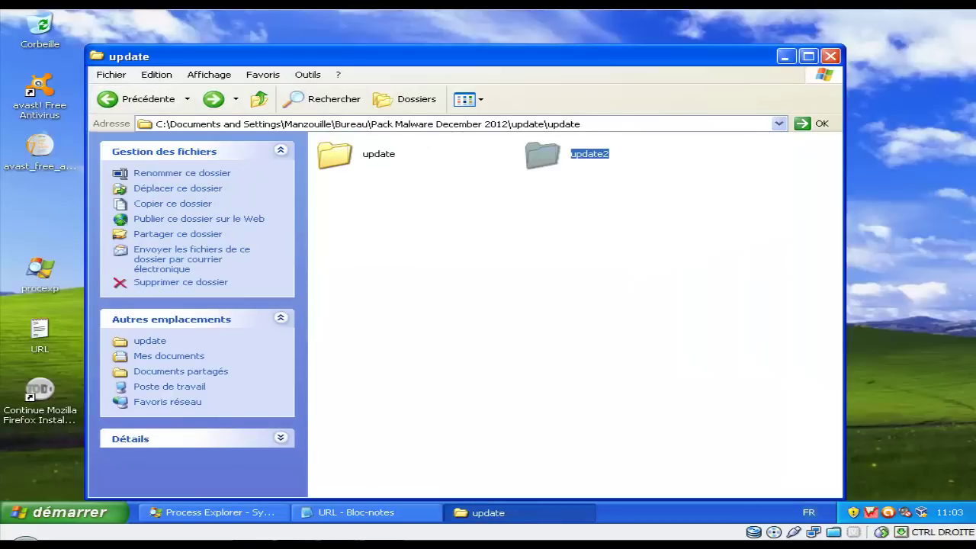
Check the innermost update folder again and go back to the top level of the malware pack
{"action": "key", "text": "Left"}
{"action": "key", "text": "Return"}
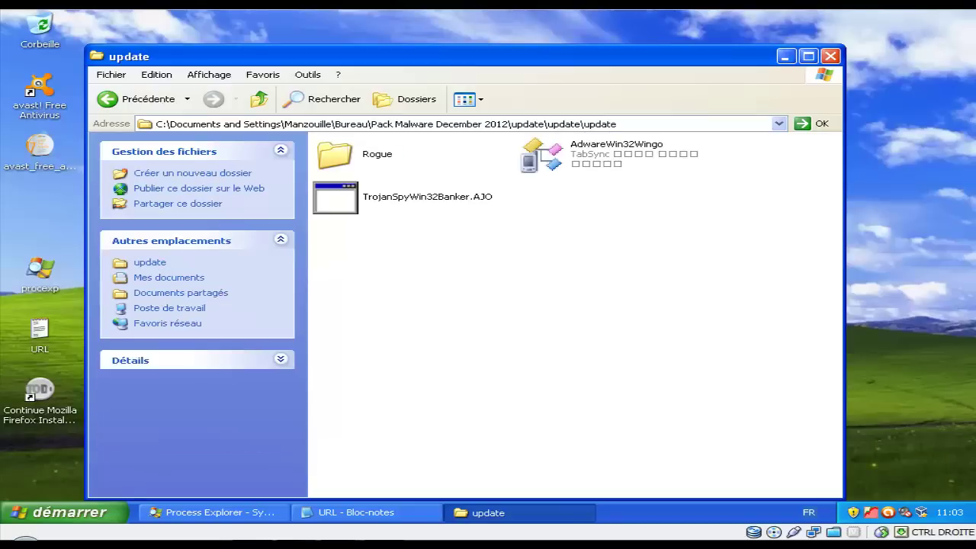
{"action": "key", "text": "alt+Left"}
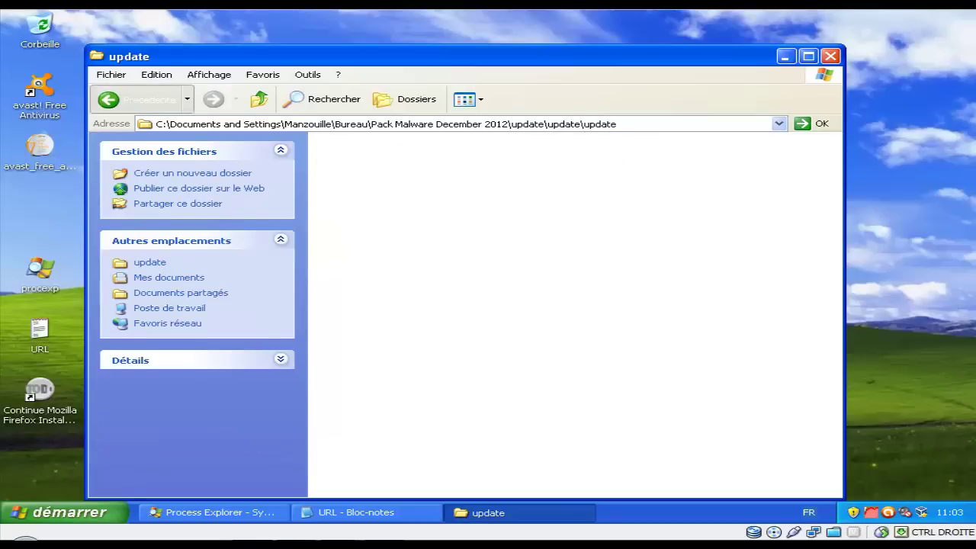
{"action": "key", "text": "alt+Left"}
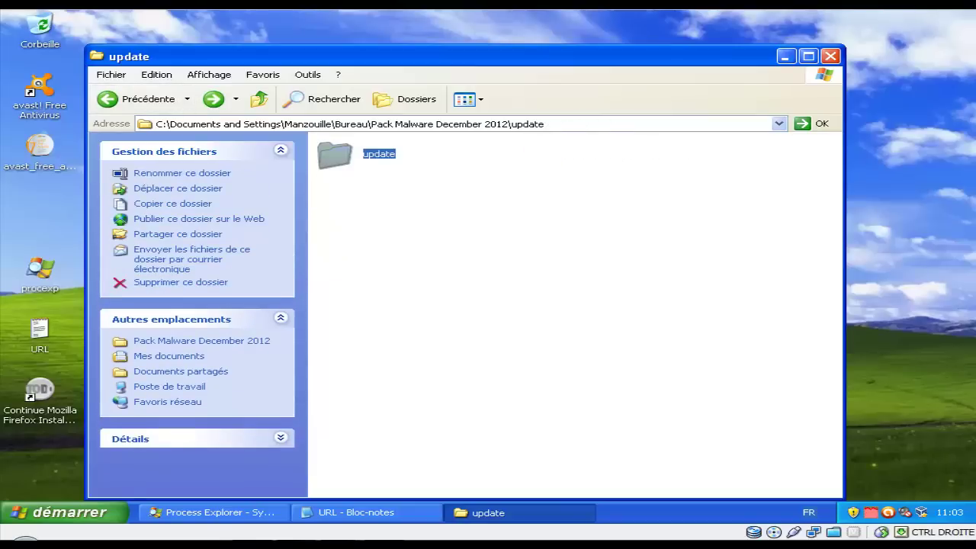
{"action": "key", "text": "alt+Left"}
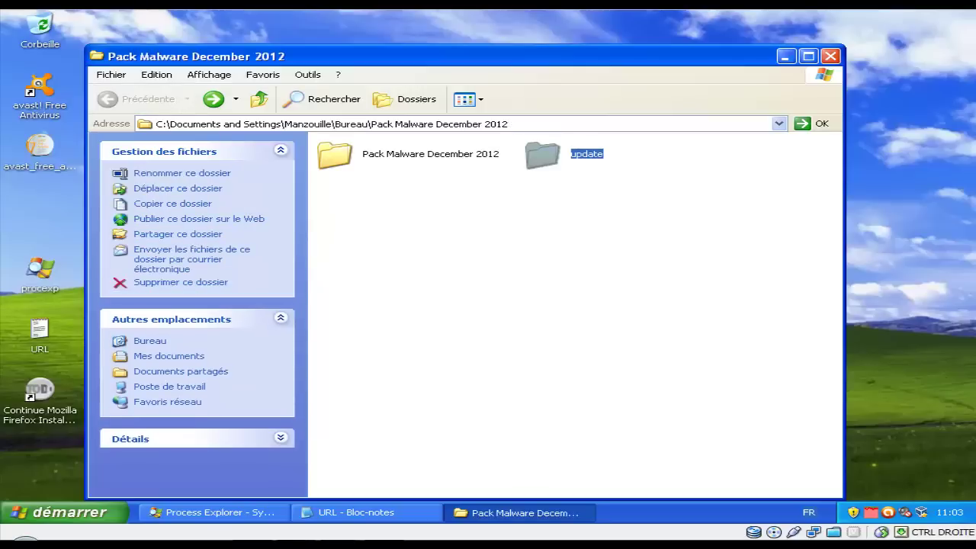
Open the Rogues folder inside the inner "Pack Malware December 2012" folder and run the Win32FakeAV-DBD sample
{"action": "key", "text": "Left"}
{"action": "key", "text": "Return"}
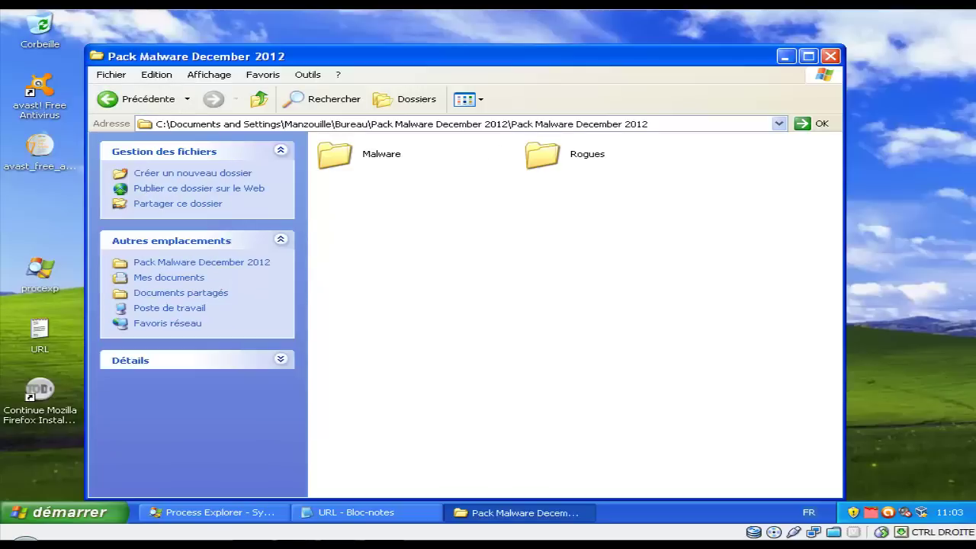
{"action": "key", "text": "Right"}
{"action": "key", "text": "Return"}
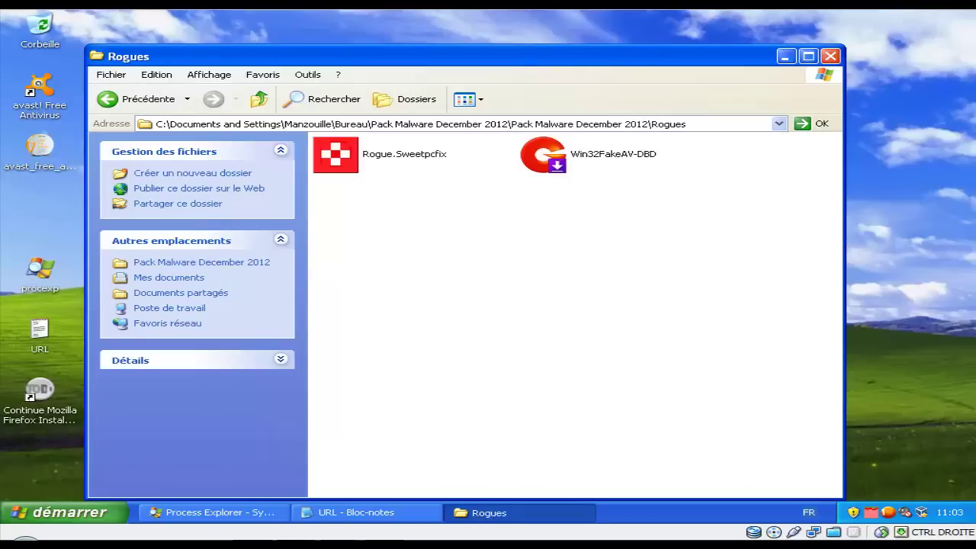
{"action": "left_click", "coordinate": [544, 154]}
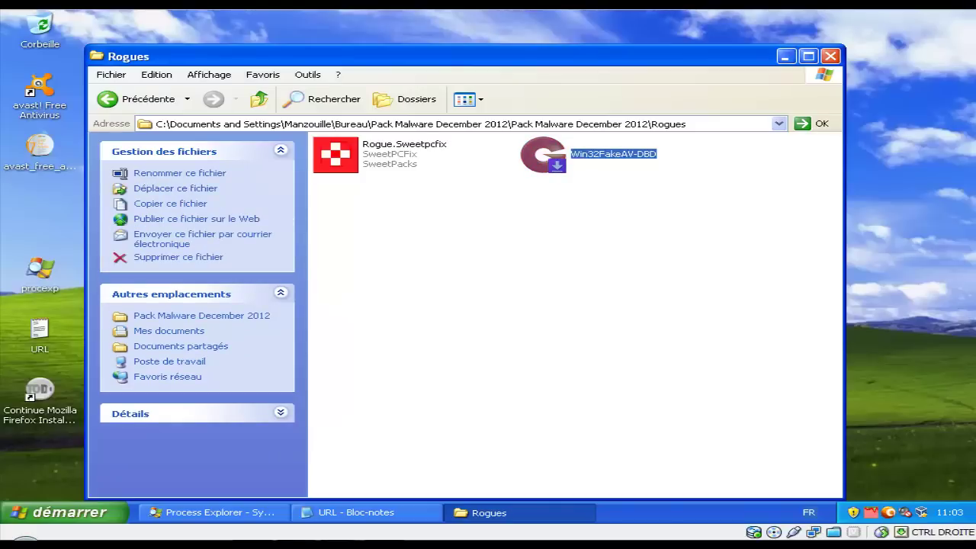
{"action": "key", "text": "Return"}
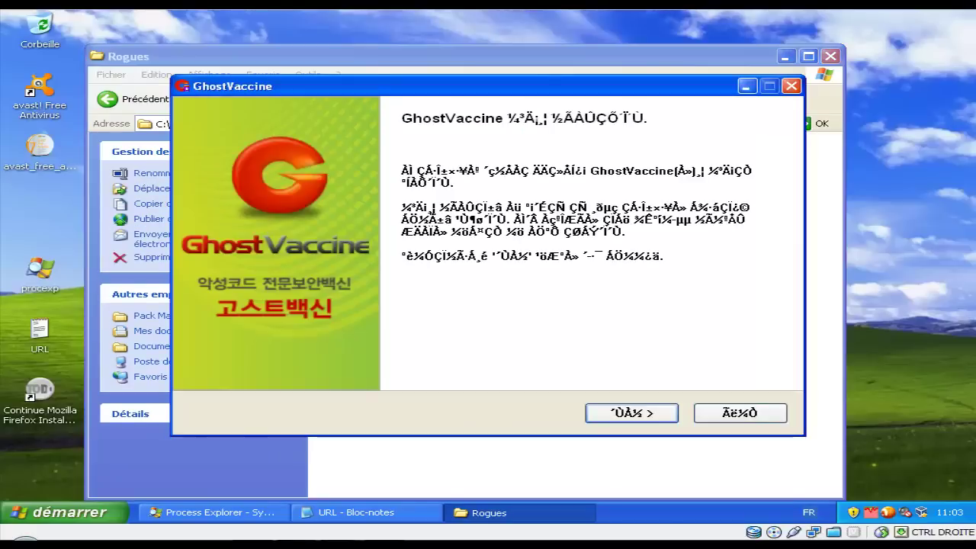
Complete the GhostVaccine installer with the folder C:\Program Files\GhostVaccine and its launch option enabled, bringing up Process Explorer during the installation
{"action": "key", "text": "Return"}
{"action": "key", "text": "Return"}
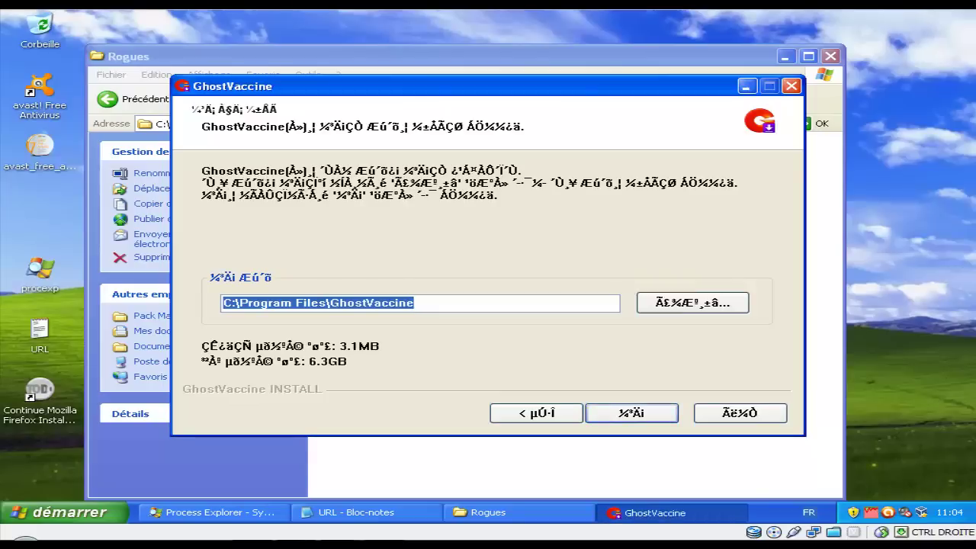
{"action": "key", "text": "Return"}
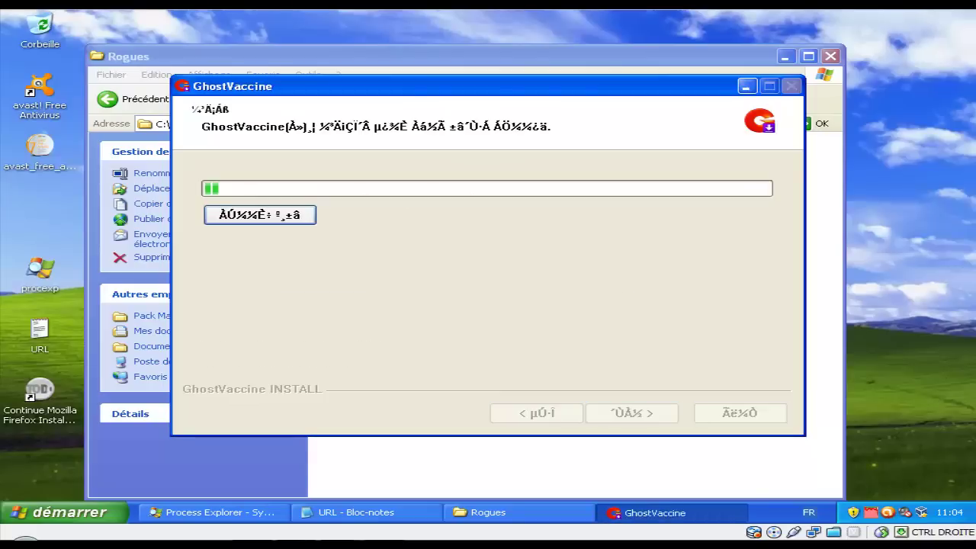
{"action": "key", "text": "Return"}
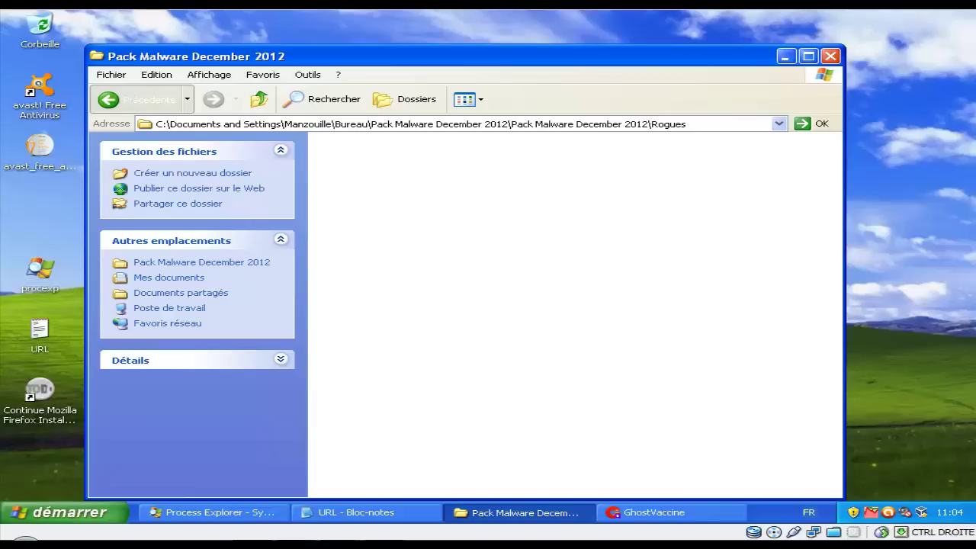
{"action": "left_click", "coordinate": [212, 512]}
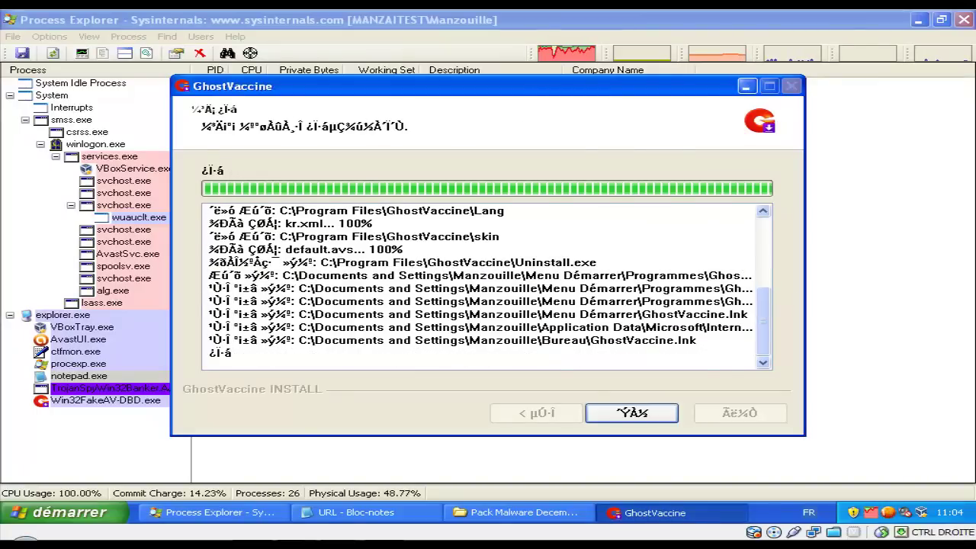
{"action": "key", "text": "Return"}
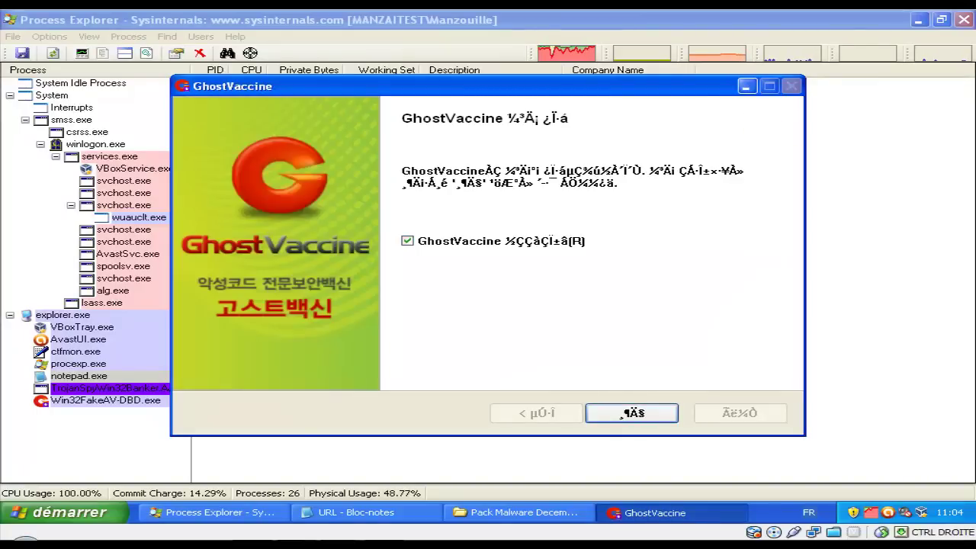
{"action": "key", "text": "Return"}
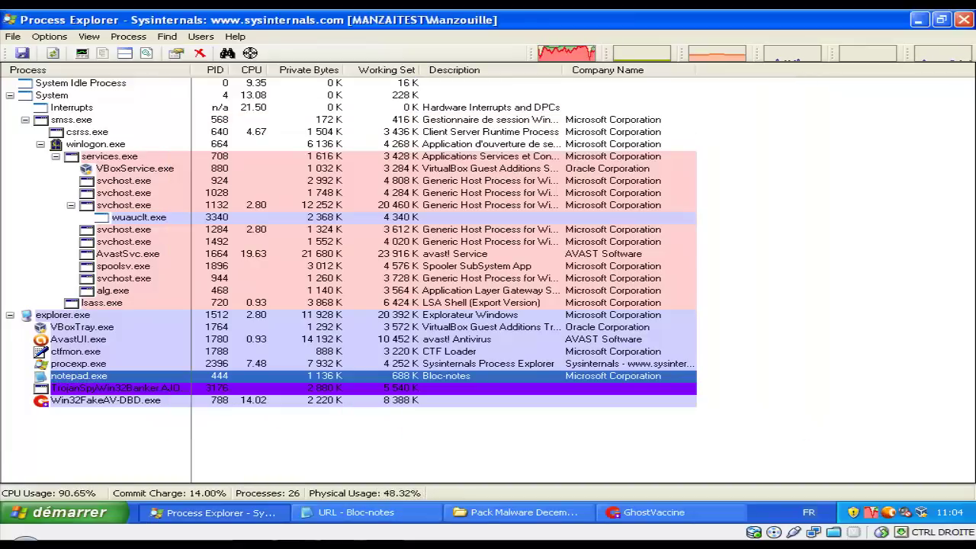
Open the pack's Malware folder and check the running processes in Process Explorer
{"action": "left_click", "coordinate": [519, 513]}
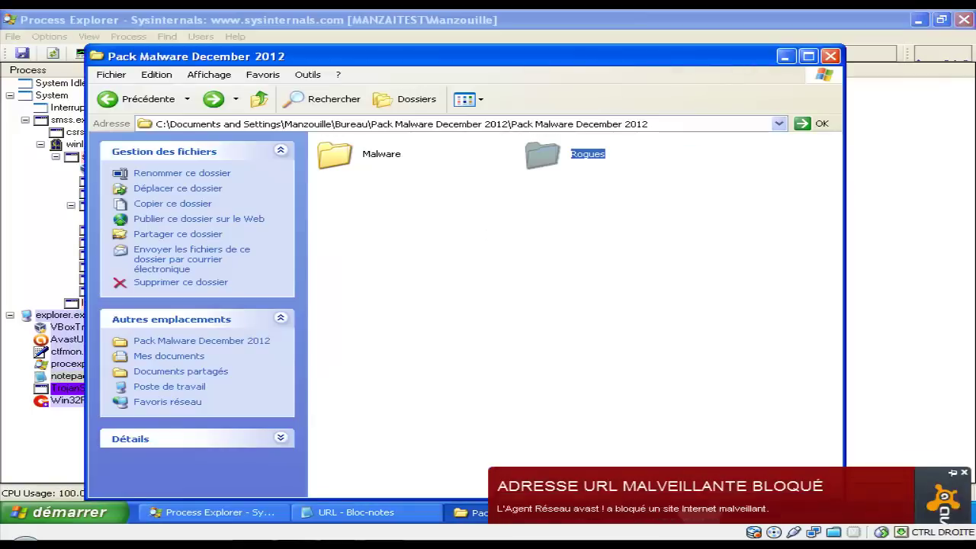
{"action": "double_click", "coordinate": [335, 156]}
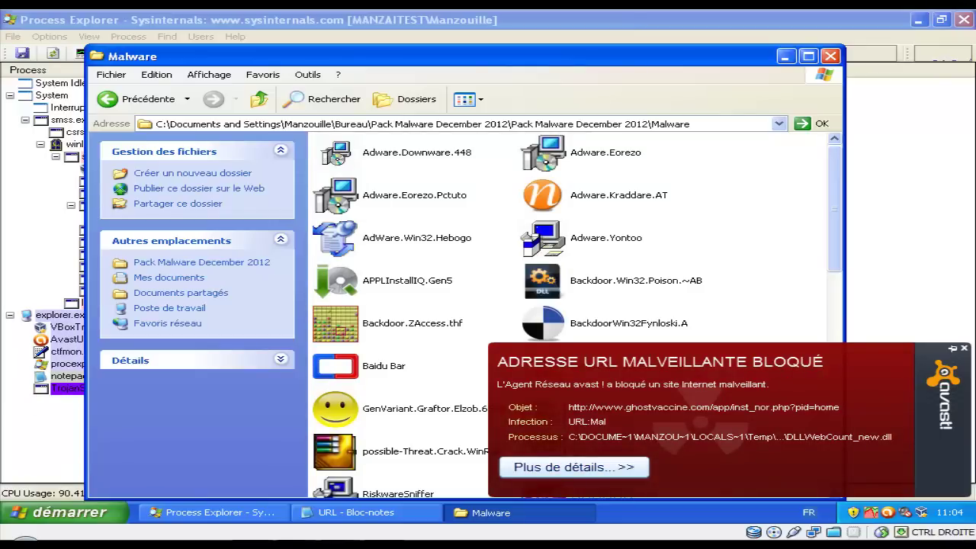
{"action": "key", "text": "alt+Tab"}
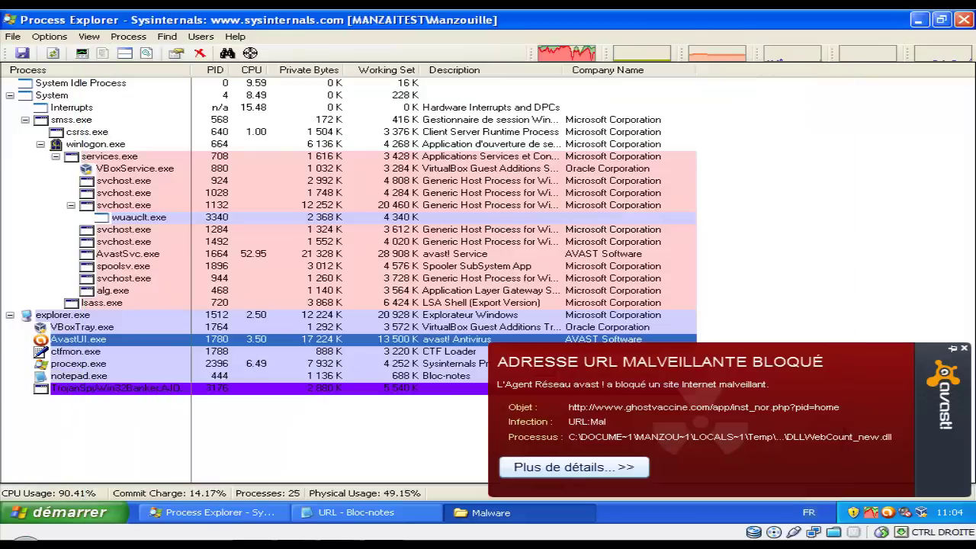
{"action": "key", "text": "alt+Tab"}
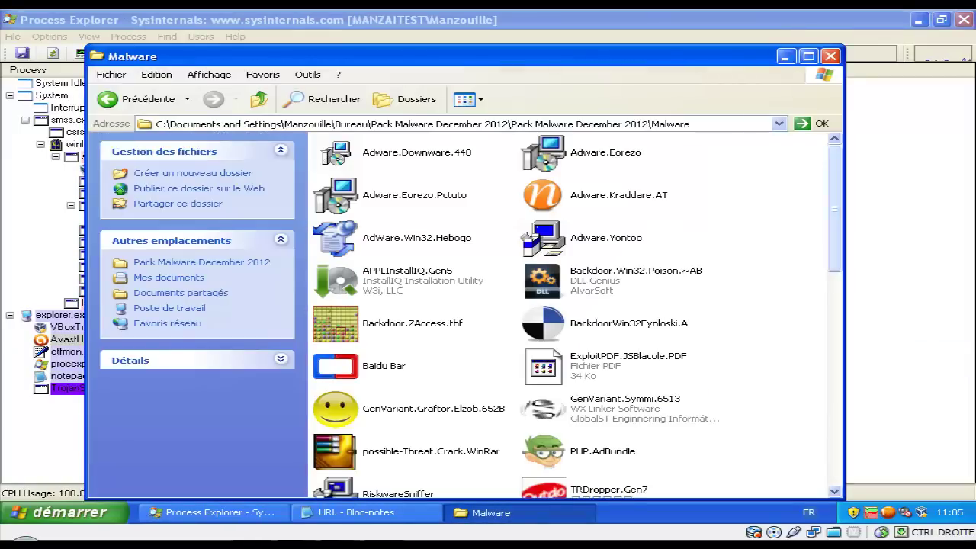
Look through the samples remaining in the Malware folder from Adware.Downware.448 to Worm.Win32.NetSky
{"action": "scroll", "coordinate": [572, 312], "scroll_direction": "down", "scroll_amount": 2}
{"action": "scroll", "coordinate": [572, 313], "scroll_direction": "down", "scroll_amount": 5}
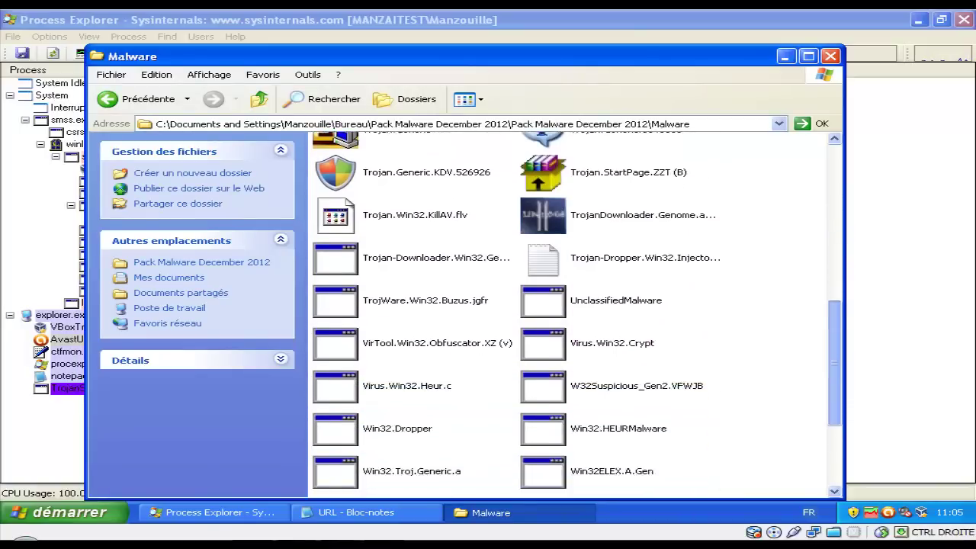
{"action": "scroll", "coordinate": [572, 313], "scroll_direction": "down", "scroll_amount": 2}
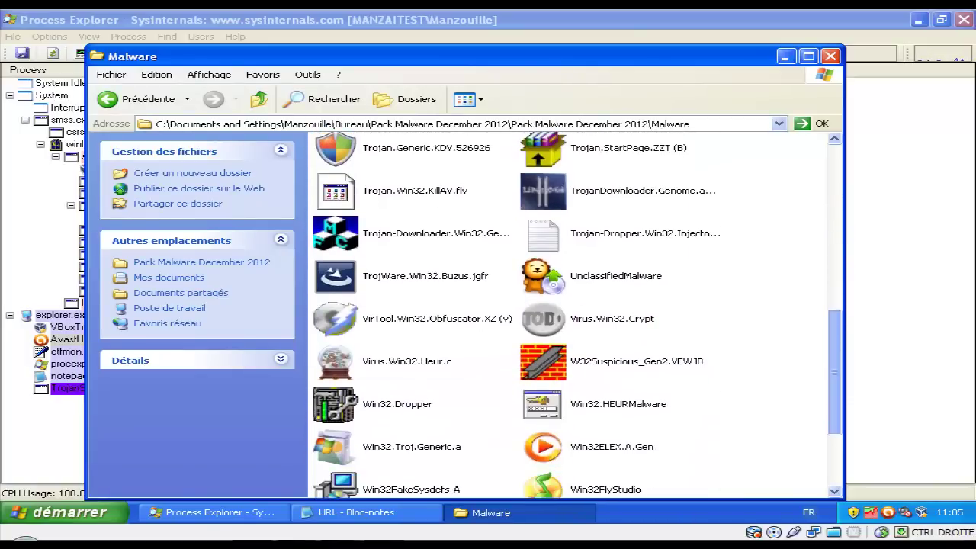
{"action": "scroll", "coordinate": [571, 313], "scroll_direction": "down", "scroll_amount": 2}
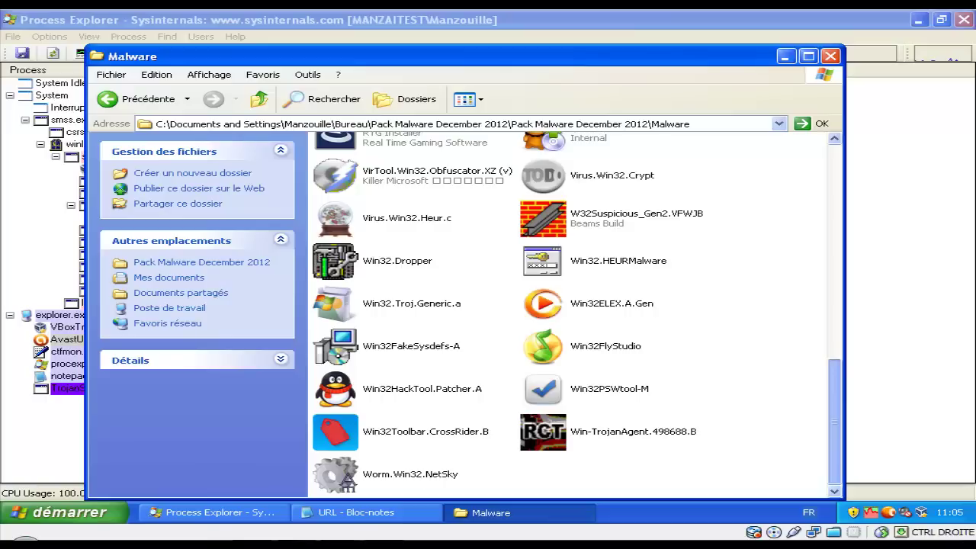
{"action": "scroll", "coordinate": [572, 313], "scroll_direction": "up", "scroll_amount": 4}
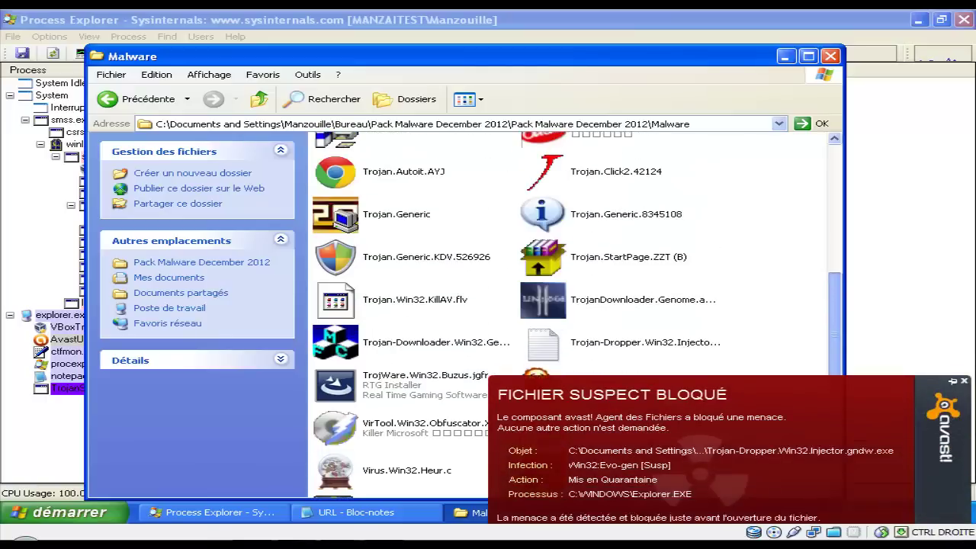
{"action": "scroll", "coordinate": [572, 313], "scroll_direction": "up", "scroll_amount": 1}
{"action": "scroll", "coordinate": [572, 312], "scroll_direction": "up", "scroll_amount": 5}
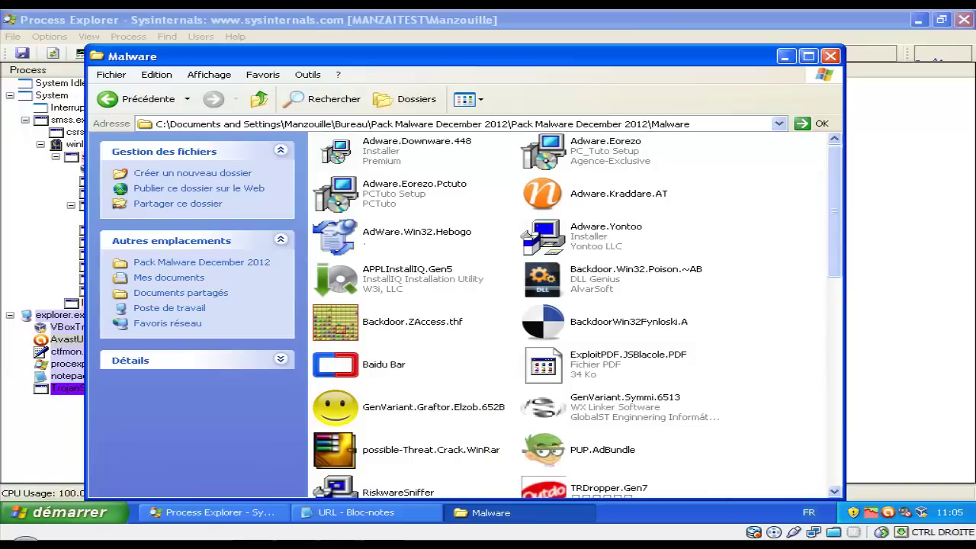
{"action": "scroll", "coordinate": [572, 313], "scroll_direction": "down", "scroll_amount": 4}
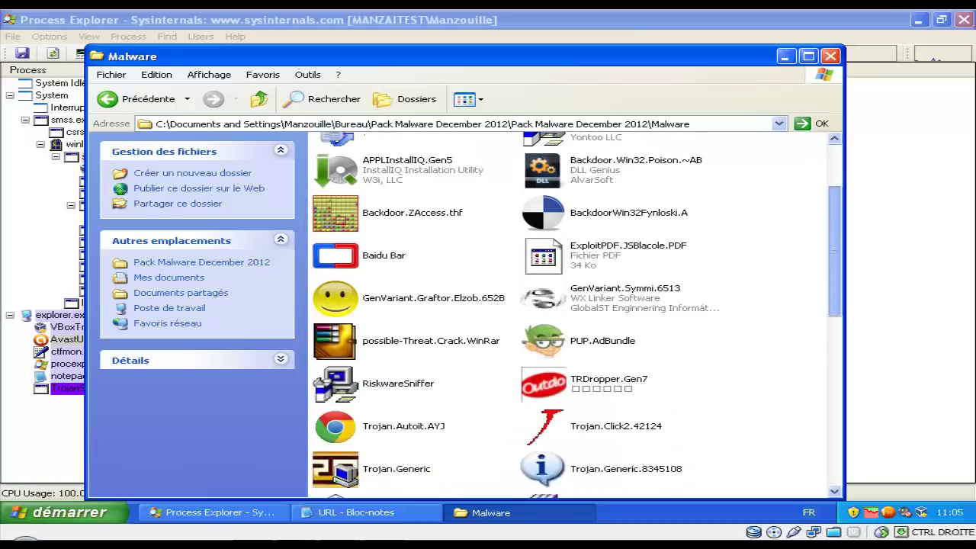
{"action": "scroll", "coordinate": [572, 313], "scroll_direction": "down", "scroll_amount": 1}
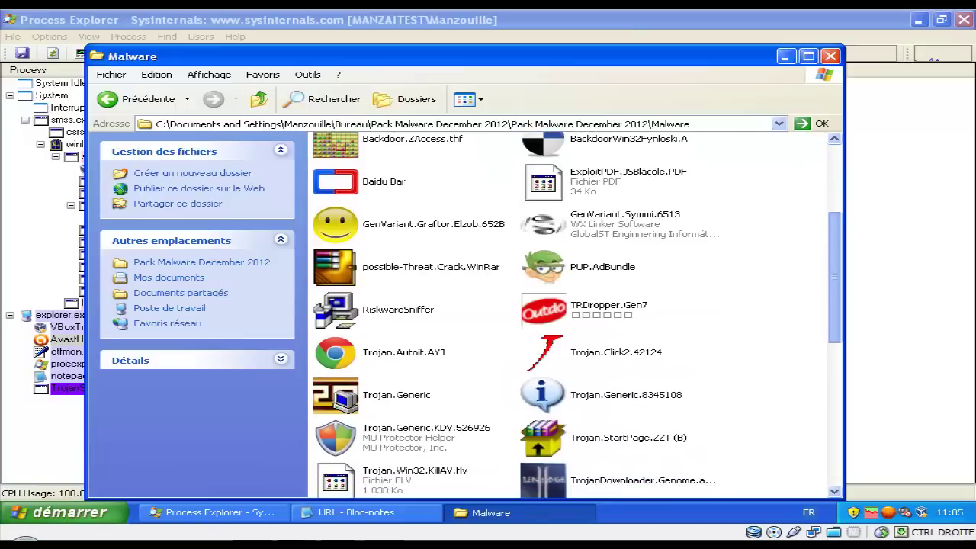
{"action": "scroll", "coordinate": [572, 313], "scroll_direction": "down", "scroll_amount": 1}
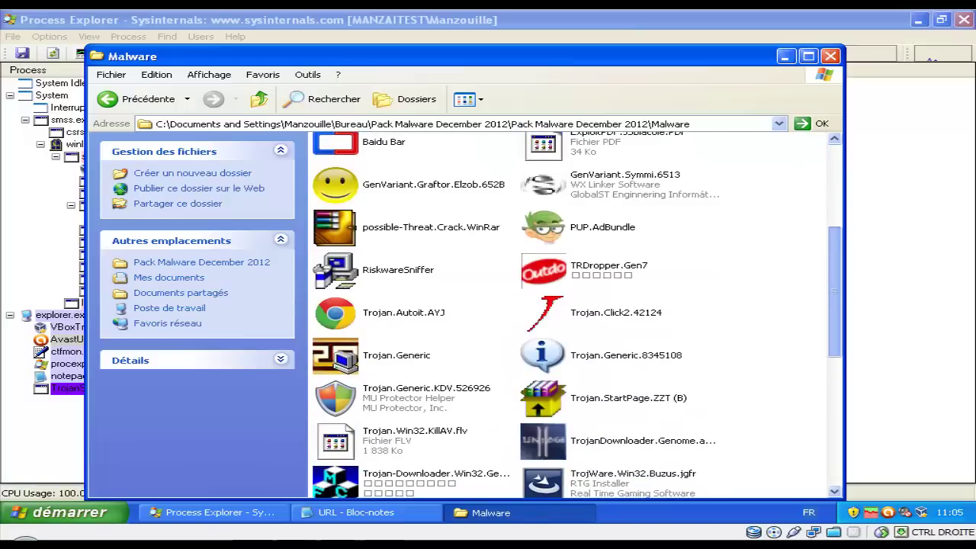
{"action": "scroll", "coordinate": [571, 313], "scroll_direction": "down", "scroll_amount": 1}
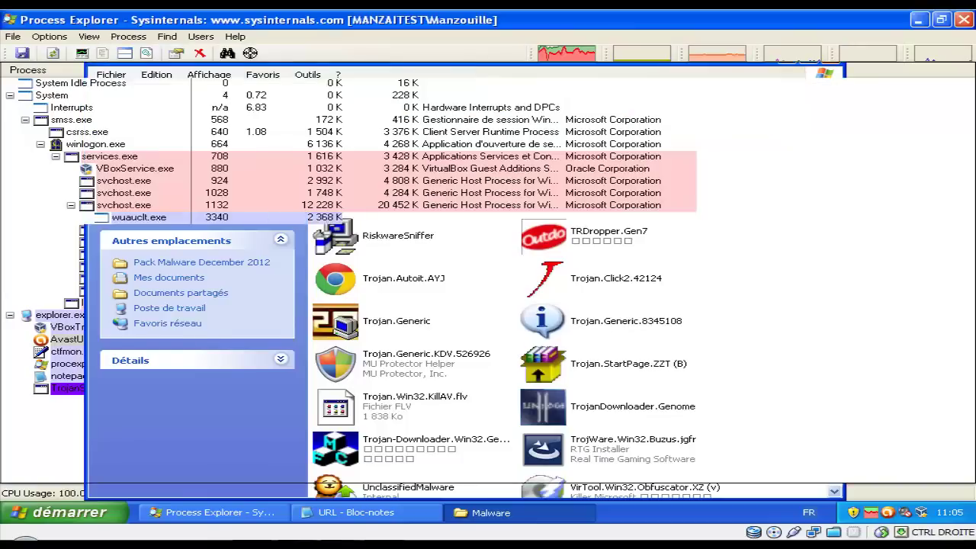
Kill the TrojanSpyWin32Banker.AJO.exe process in Process Explorer and confirm the termination
{"action": "left_click", "coordinate": [126, 242]}
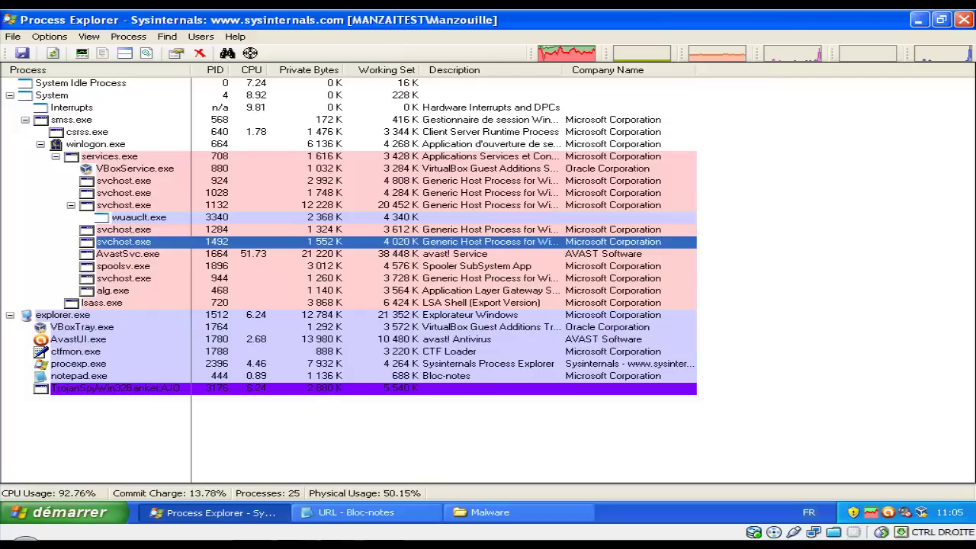
{"action": "left_click", "coordinate": [128, 254]}
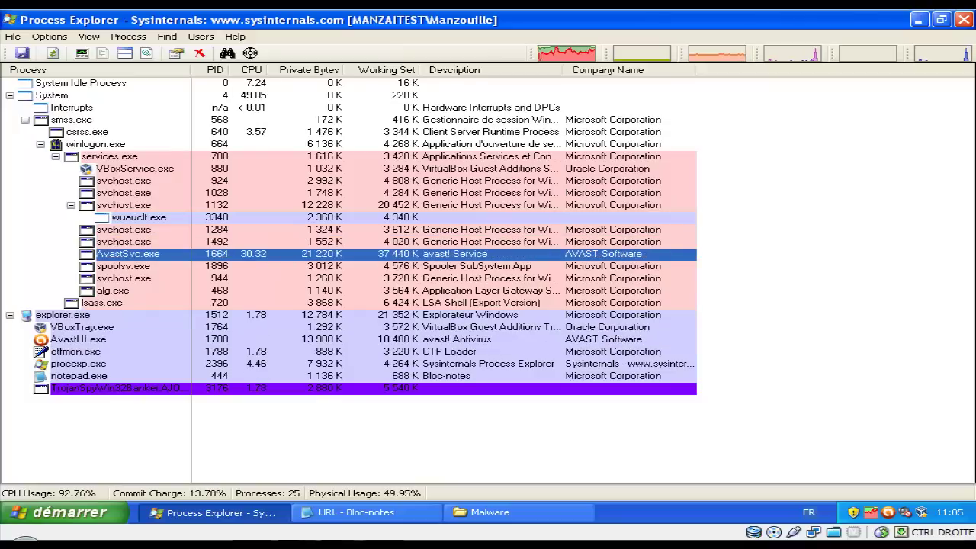
{"action": "right_click", "coordinate": [338, 378]}
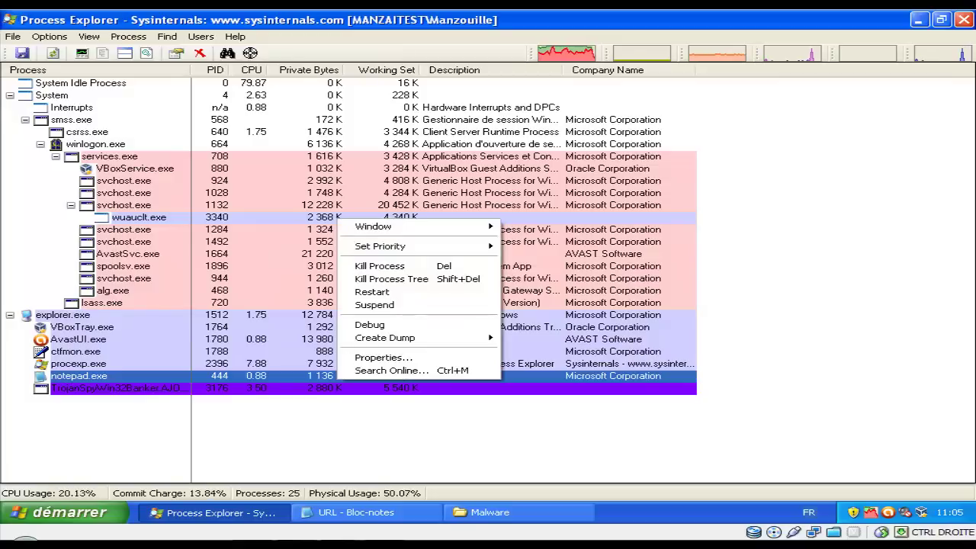
{"action": "left_click", "coordinate": [115, 388]}
{"action": "right_click", "coordinate": [322, 388]}
{"action": "left_click", "coordinate": [366, 270]}
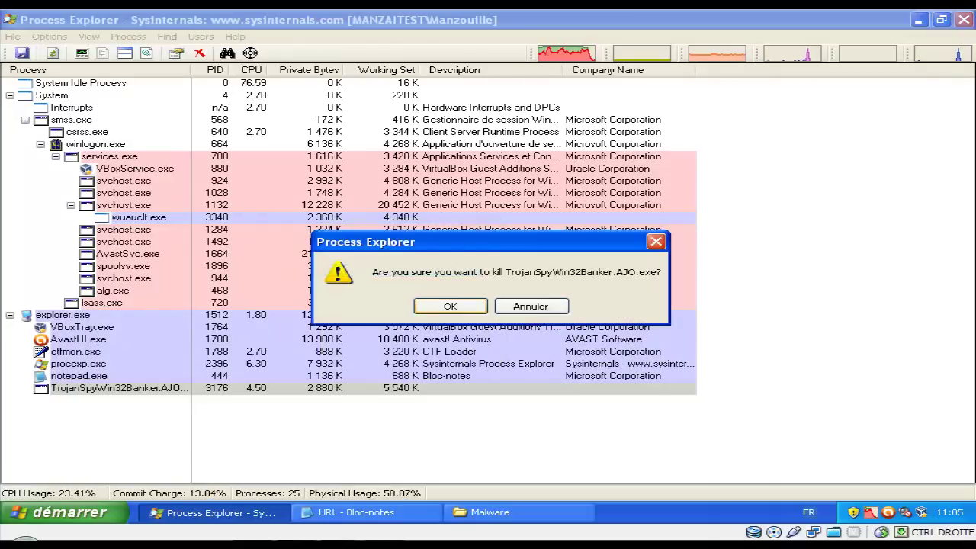
{"action": "key", "text": "Return"}
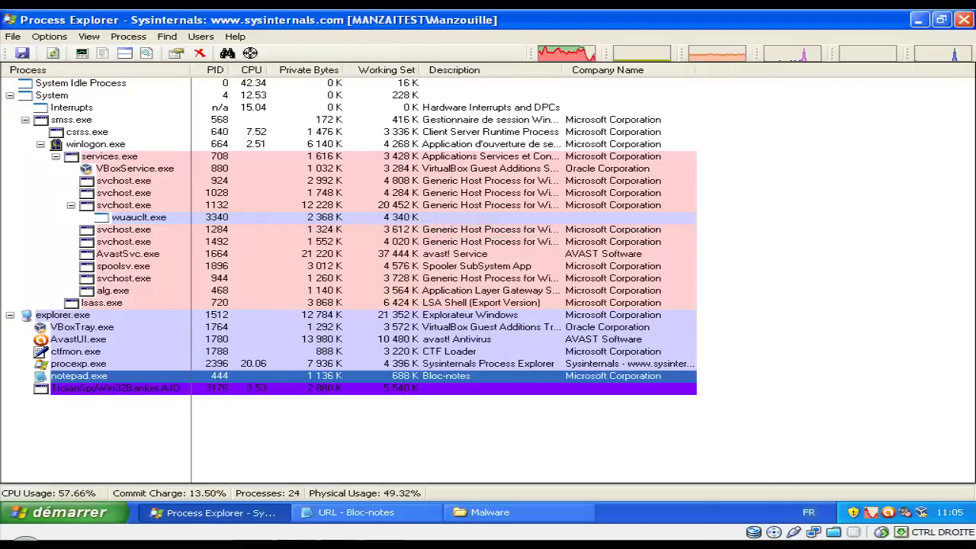
Return to the Malware folder and run the Trojan.Generic.KDV.526926, Trojan.Generic.8345108 and possible-Threat.Crack.WinRar samples
{"action": "left_click", "coordinate": [489, 513]}
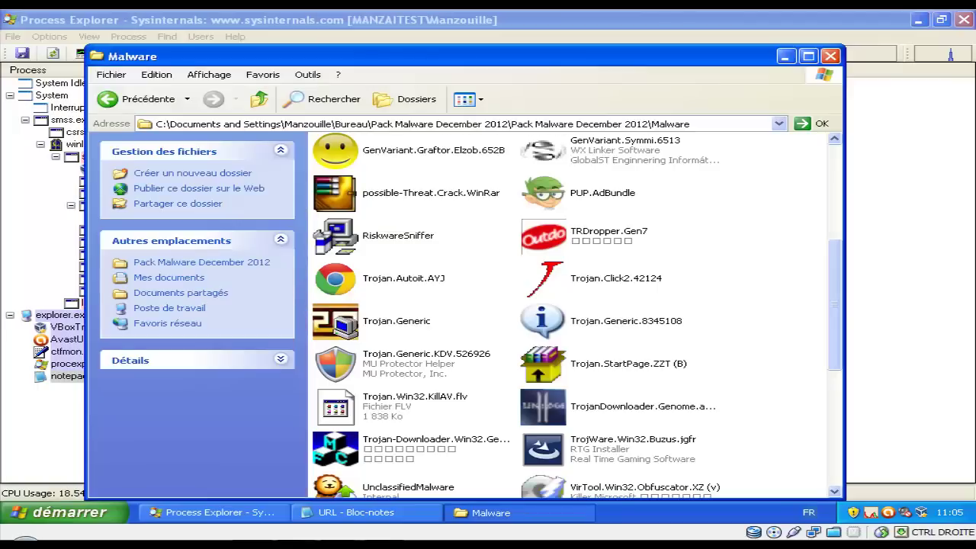
{"action": "left_click_drag", "start_coordinate": [836, 304], "coordinate": [835, 283]}
{"action": "left_click", "coordinate": [404, 423]}
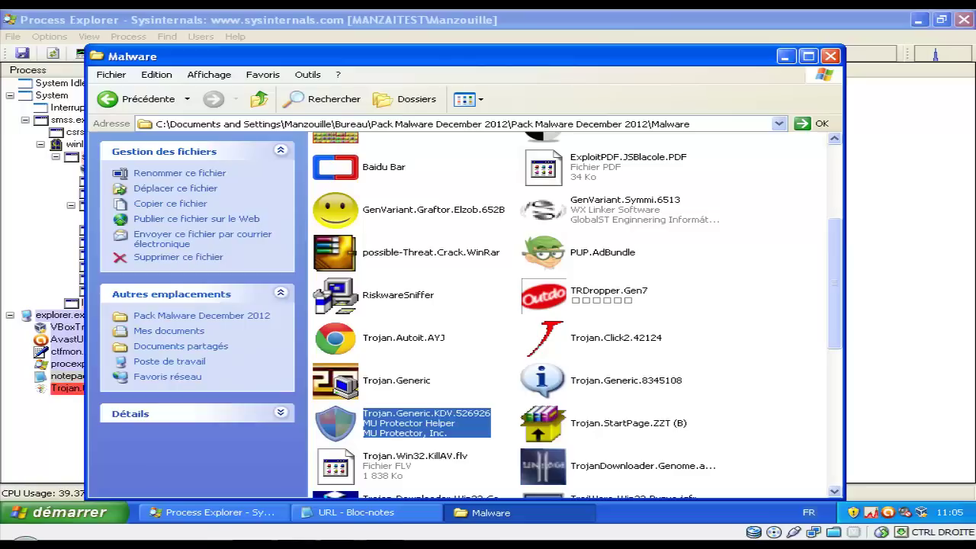
{"action": "left_click", "coordinate": [626, 379]}
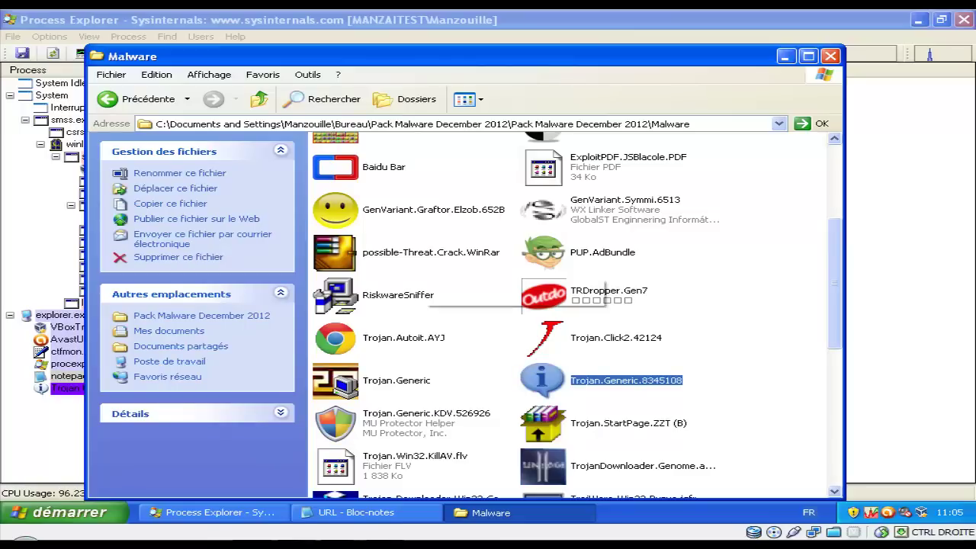
{"action": "left_click", "coordinate": [427, 255]}
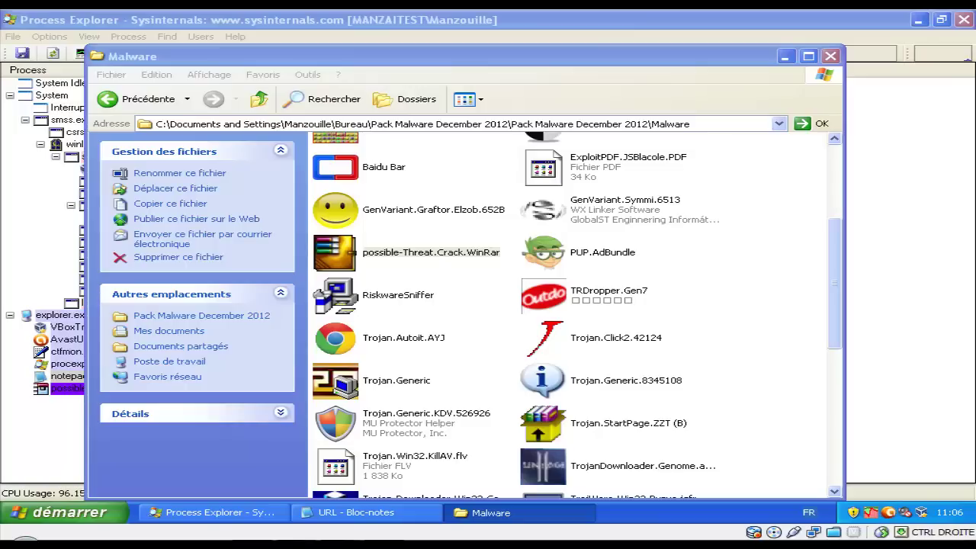
{"action": "double_click", "coordinate": [431, 252]}
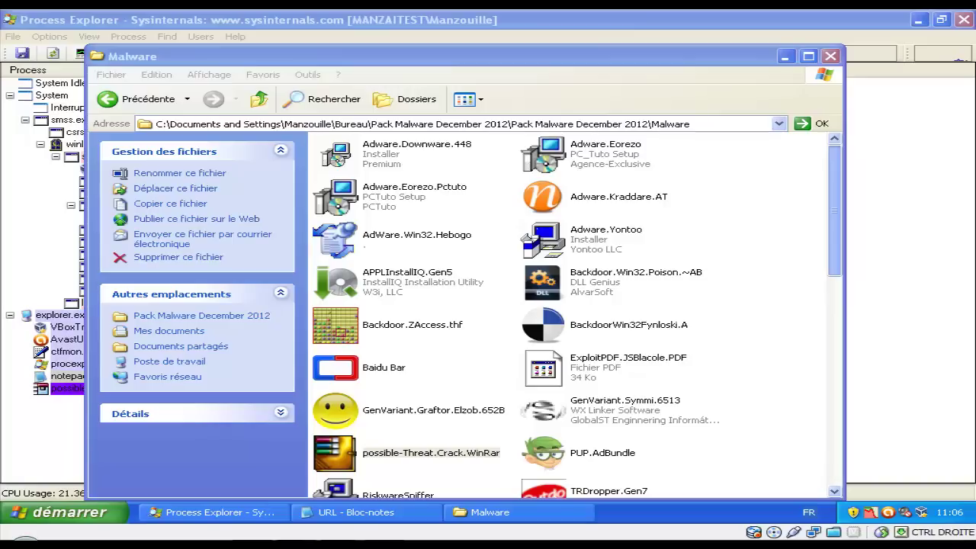
Run the Trojan.Generic sample from the Malware folder
{"action": "scroll", "coordinate": [578, 316], "scroll_direction": "down", "scroll_amount": 6}
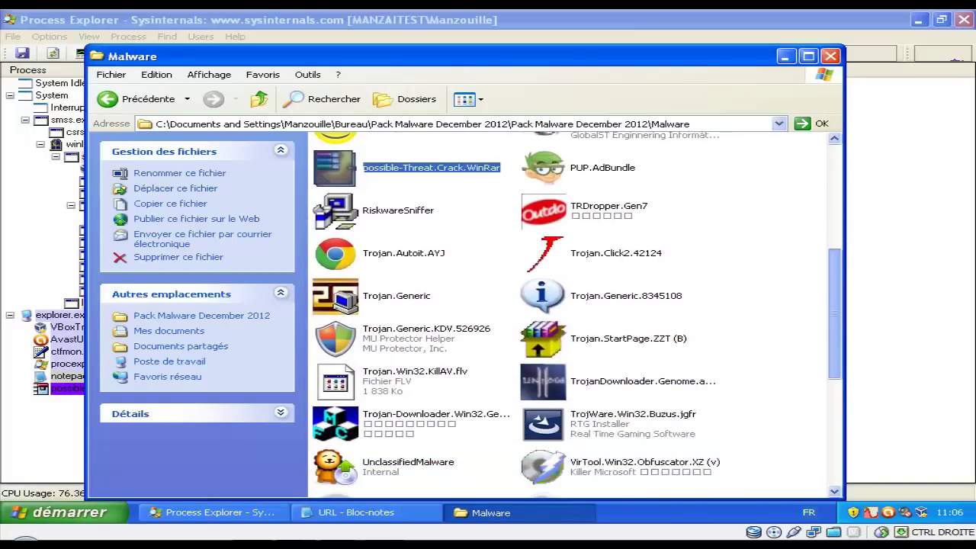
{"action": "scroll", "coordinate": [578, 316], "scroll_direction": "down", "scroll_amount": 1}
{"action": "left_click", "coordinate": [396, 258]}
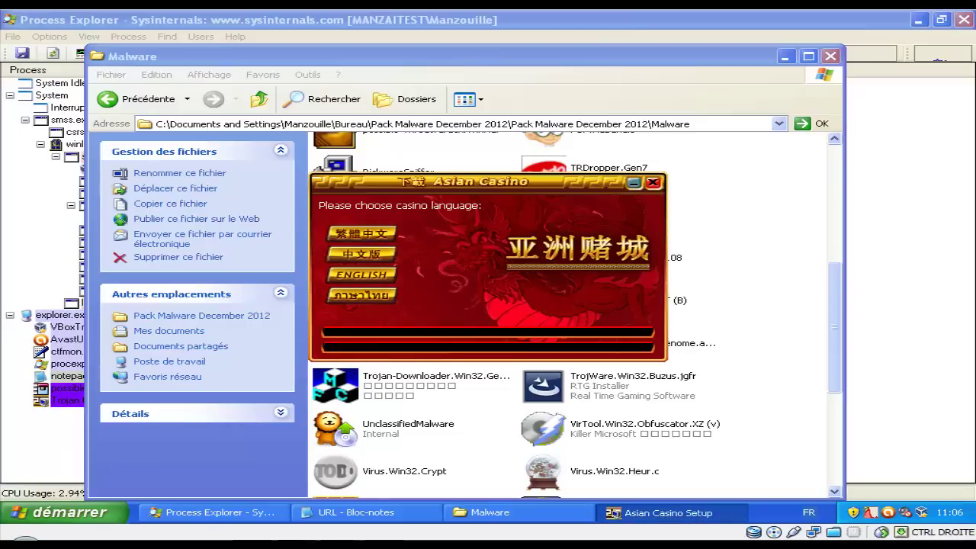
Close the Asian Casino setup and dismiss its notice about the desktop shortcut
{"action": "key", "text": "alt+F4"}
{"action": "key", "text": "Return"}
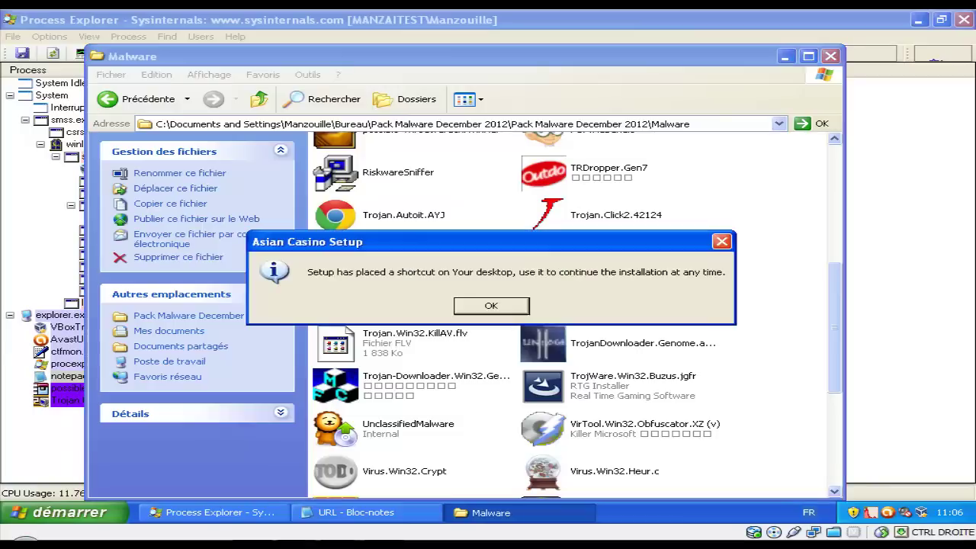
{"action": "key", "text": "Return"}
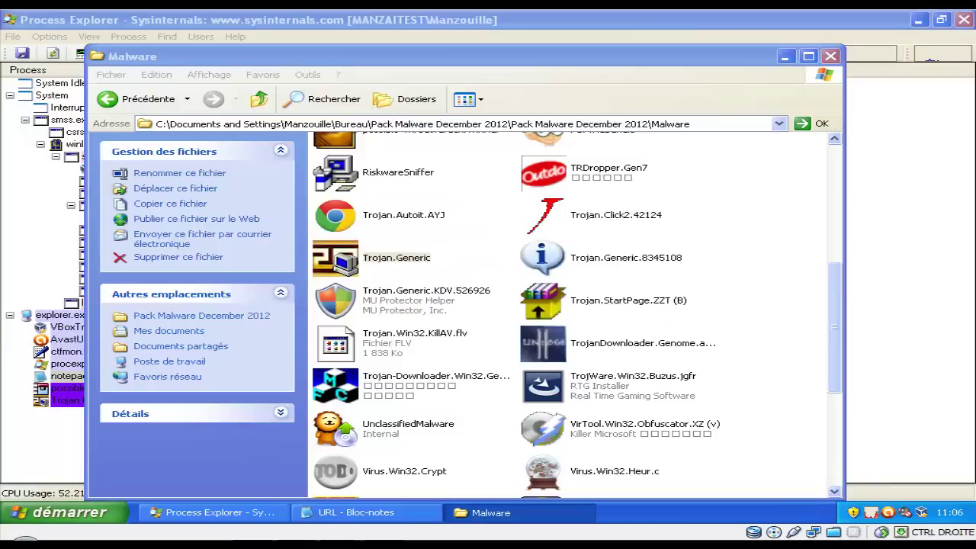
Run the Trojan-Downloader.Win32.Genome.ddti and Trojan.StartPage.ZZT (B) samples, closing the avast! analysis report after each
{"action": "left_click", "coordinate": [336, 385]}
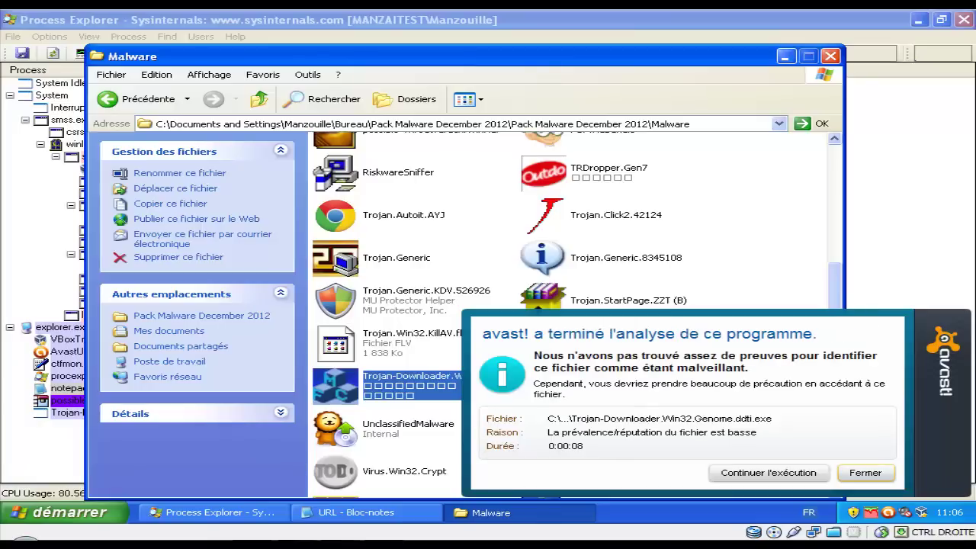
{"action": "key", "text": "Return"}
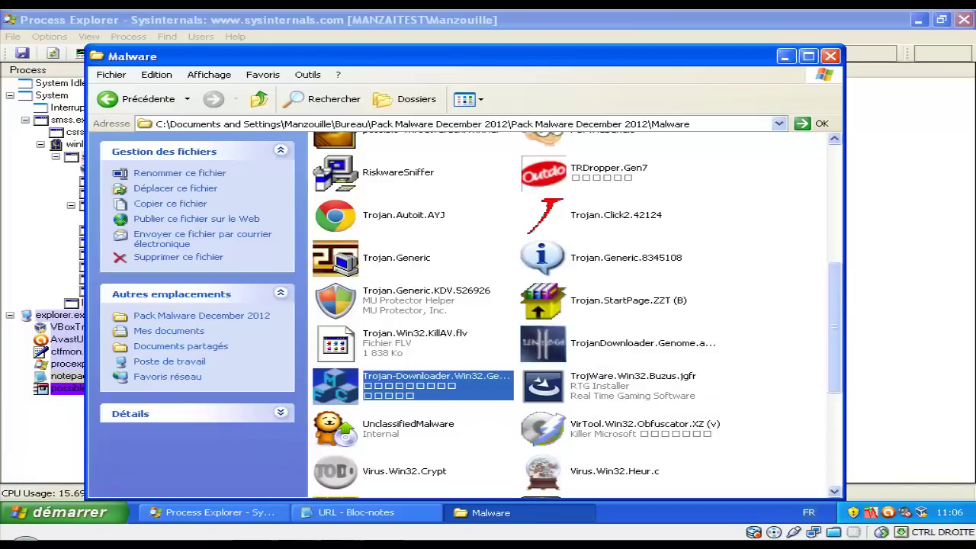
{"action": "left_click", "coordinate": [628, 299]}
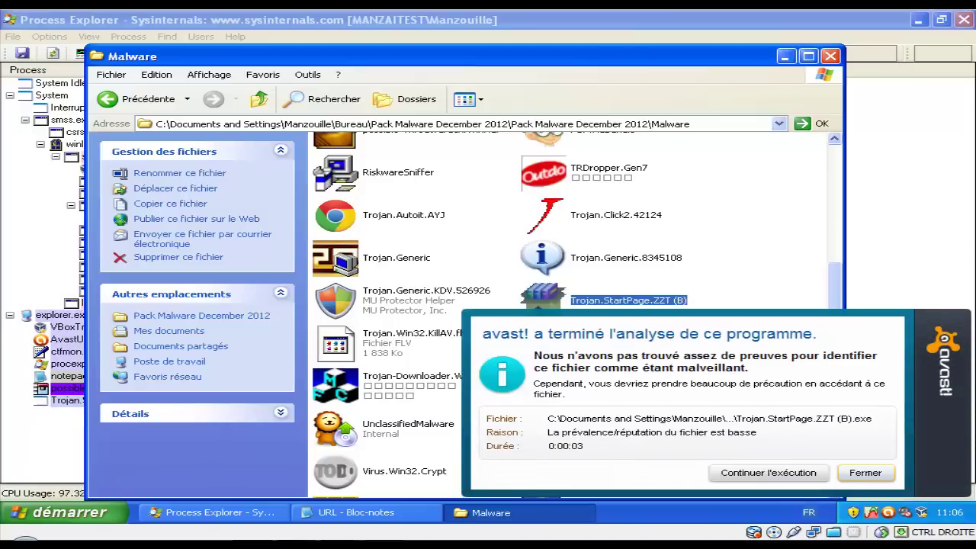
{"action": "left_click", "coordinate": [866, 470]}
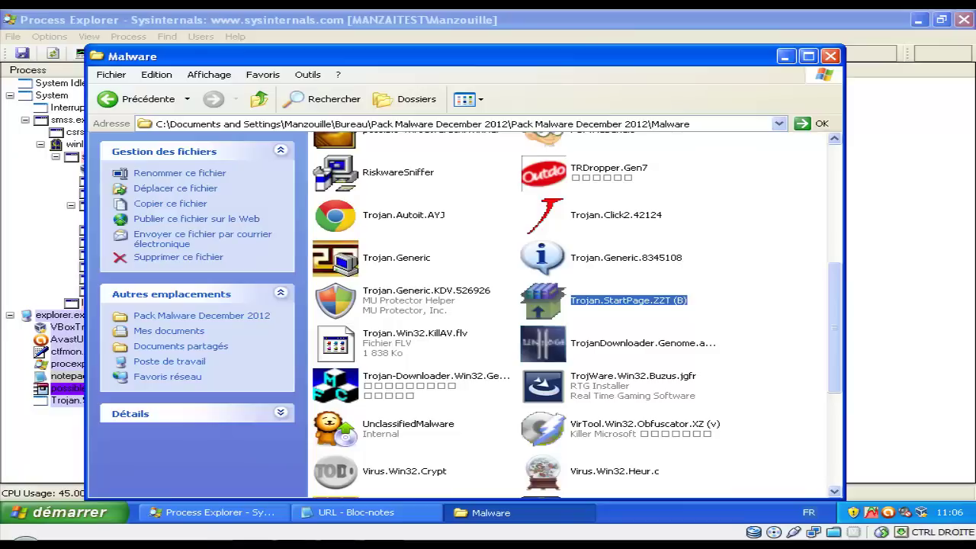
Run the Win32.Troj.Generic.a and Worm.Win32.NetSky samples, closing the avast! analysis report for the worm
{"action": "scroll", "coordinate": [577, 316], "scroll_direction": "down", "scroll_amount": 5}
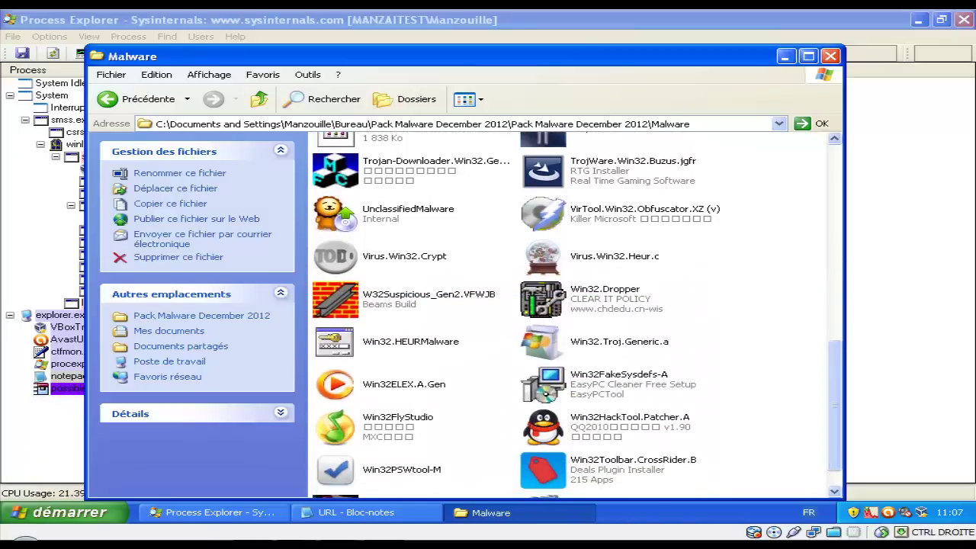
{"action": "left_click", "coordinate": [620, 342]}
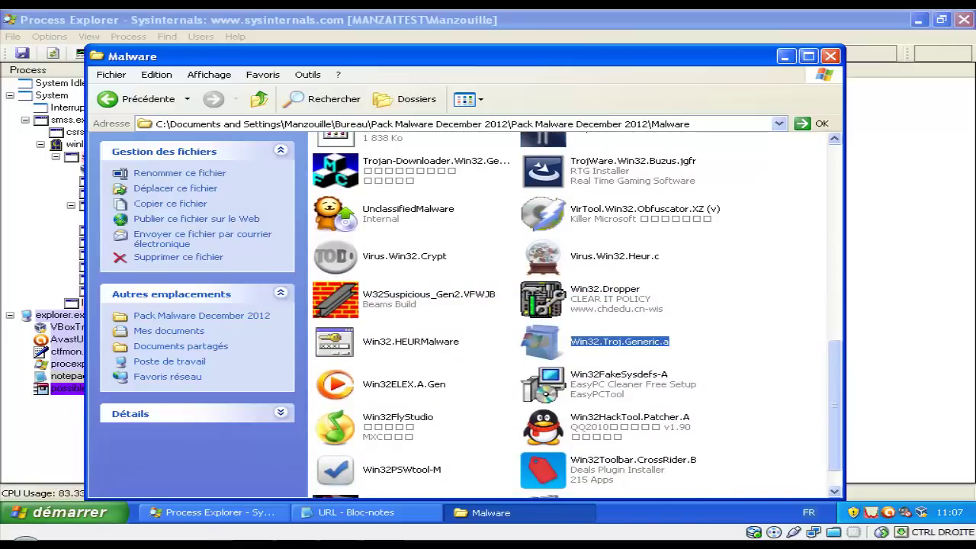
{"action": "key", "text": "Return"}
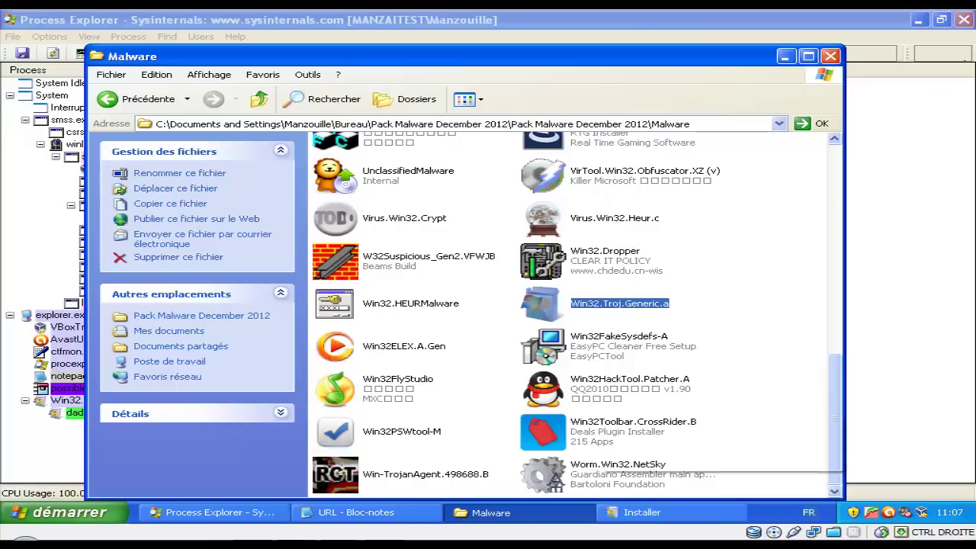
{"action": "left_click", "coordinate": [618, 473]}
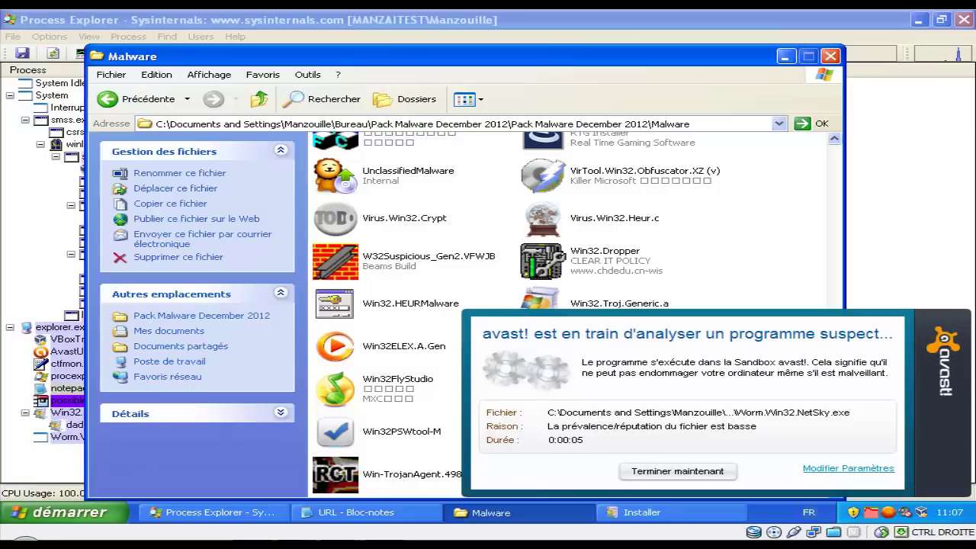
{"action": "left_click", "coordinate": [866, 473]}
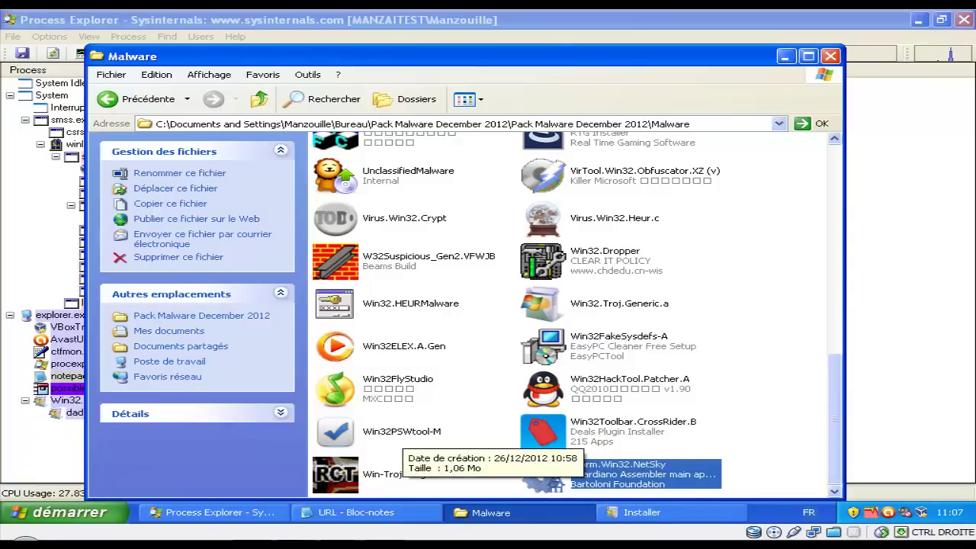
Run the Win32PSWtool-M and VirTool.Win32.Obfuscator.XZ (v) samples, closing the avast! analysis report after each
{"action": "left_click", "coordinate": [402, 432]}
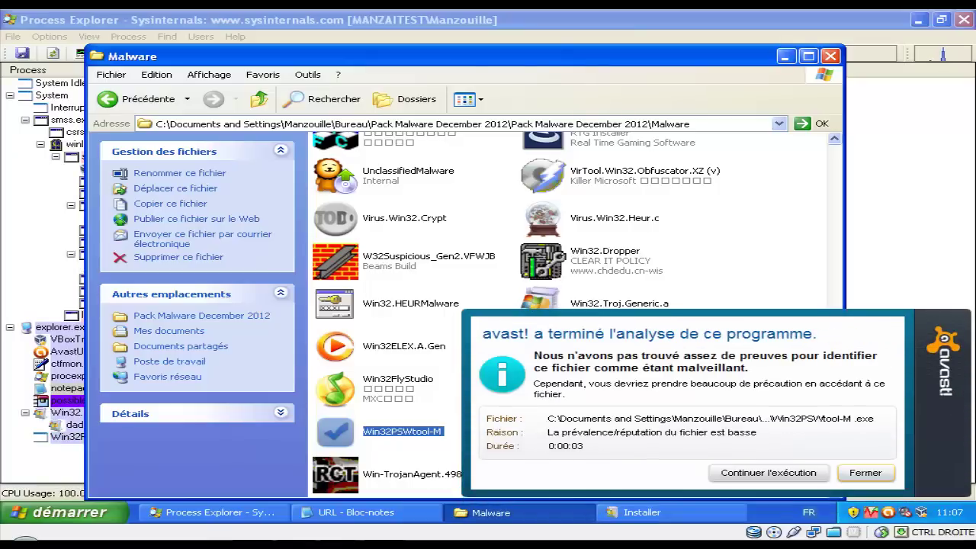
{"action": "left_click", "coordinate": [866, 473]}
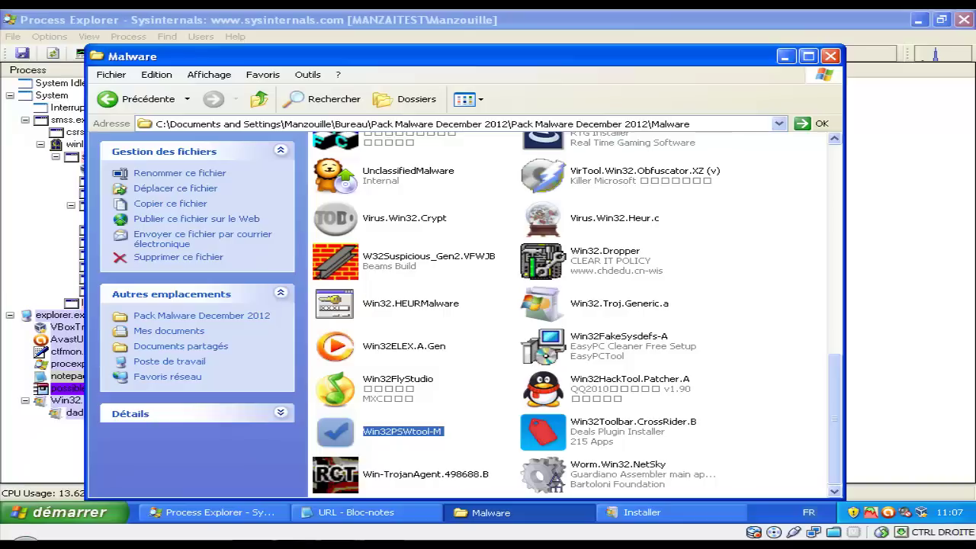
{"action": "left_click", "coordinate": [610, 172]}
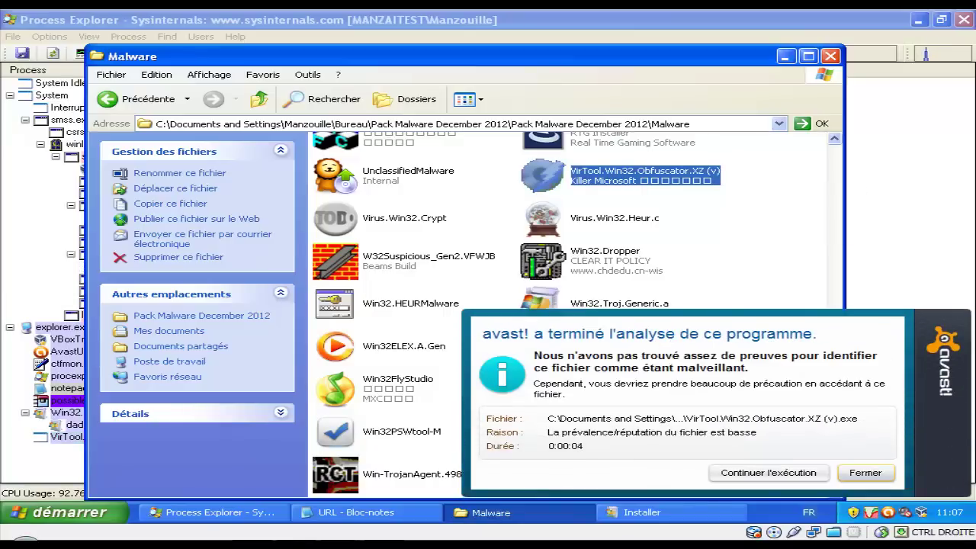
{"action": "left_click", "coordinate": [866, 473]}
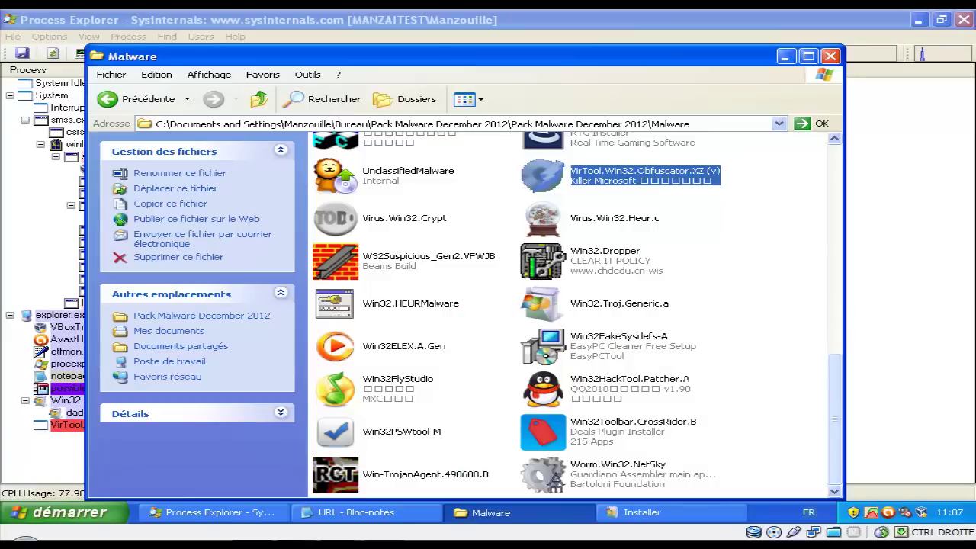
Run the GenVariant.Graftor.Elzob.652B sample and close the UoPilot windows it opens
{"action": "scroll", "coordinate": [577, 316], "scroll_direction": "up", "scroll_amount": 8}
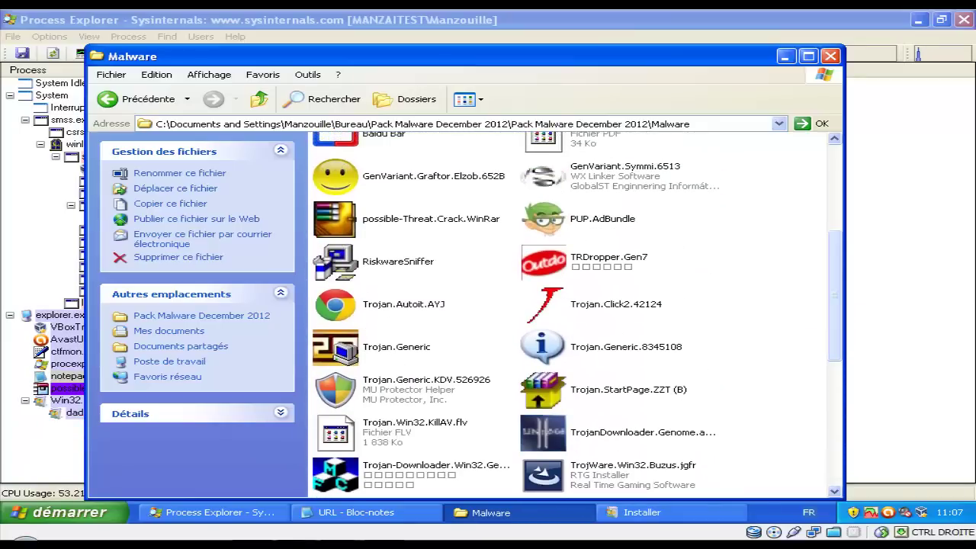
{"action": "left_click", "coordinate": [381, 305]}
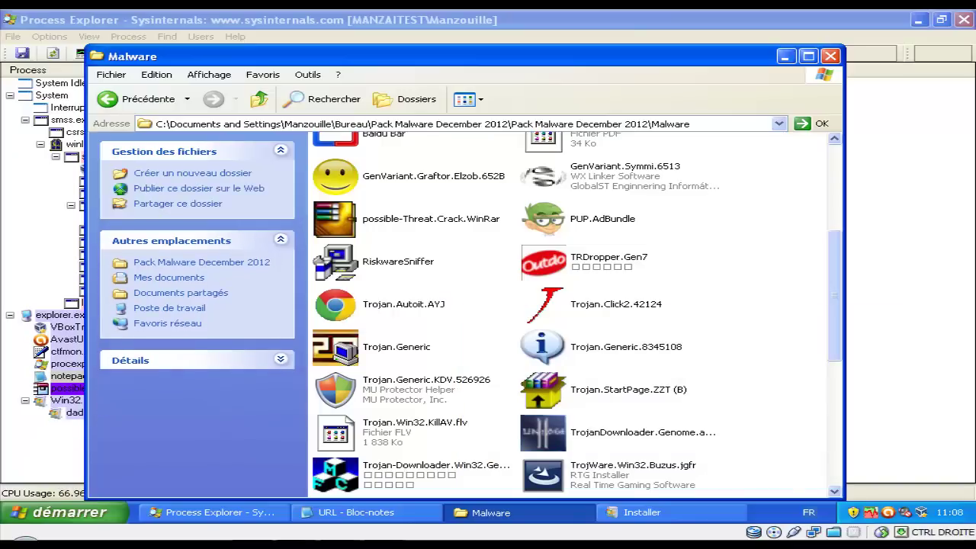
{"action": "left_click", "coordinate": [457, 176]}
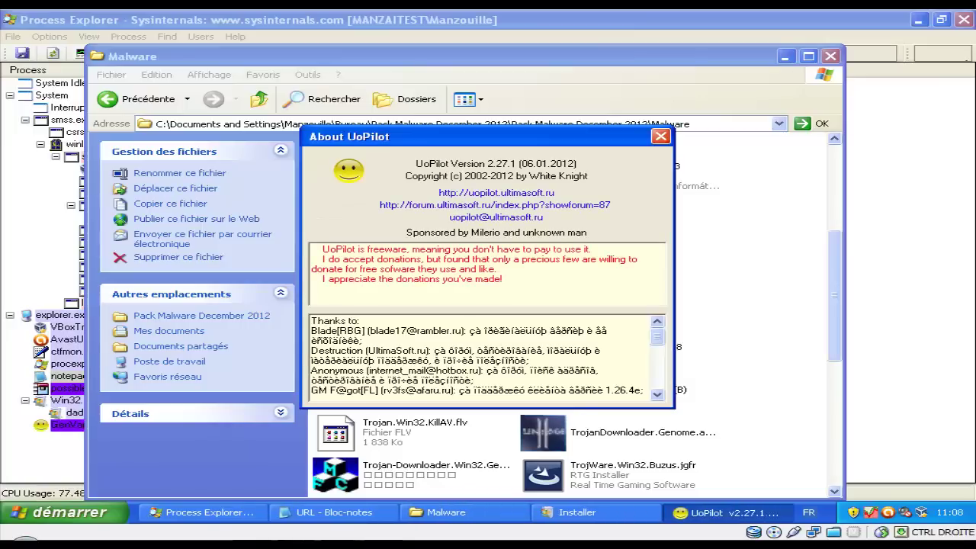
{"action": "left_click", "coordinate": [660, 136]}
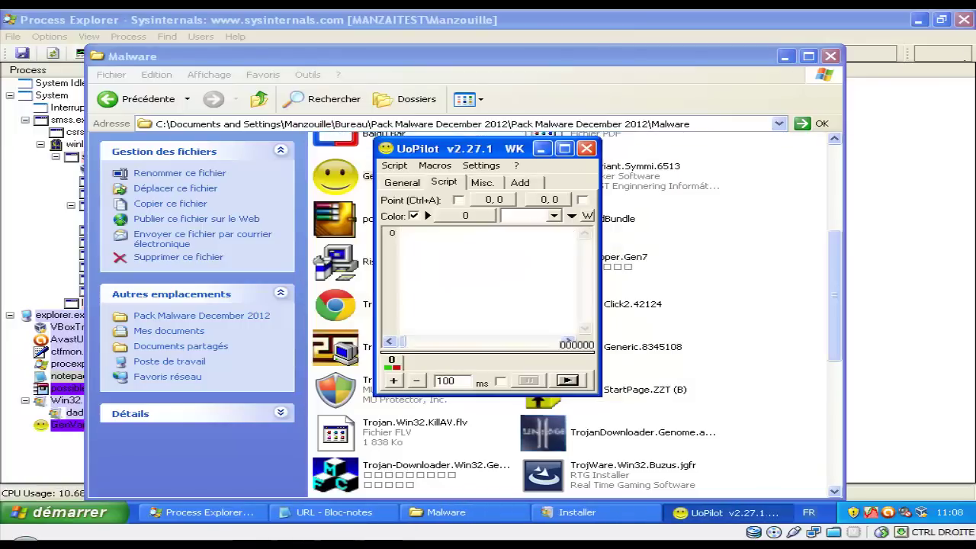
{"action": "left_click", "coordinate": [587, 148]}
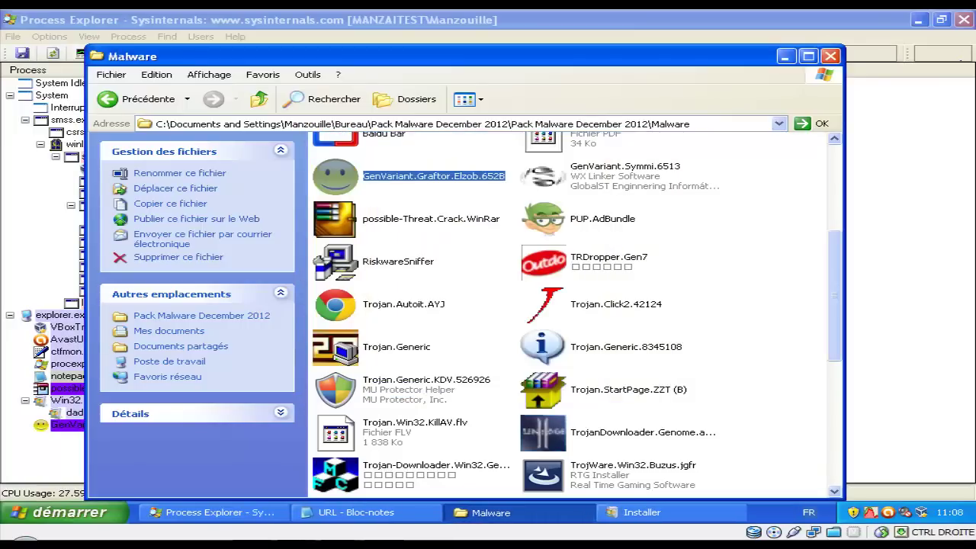
Run the GenVariant.Symmi.6513, BackdoorWin32Fynloski.A and Backdoor.Win32.Poison.~AB samples from the Malware folder
{"action": "left_click", "coordinate": [626, 172]}
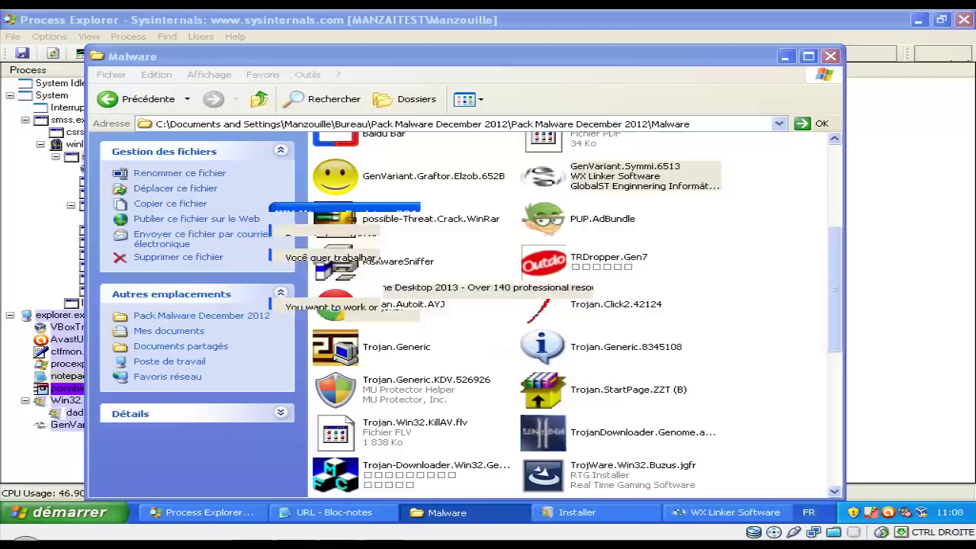
{"action": "scroll", "coordinate": [578, 316], "scroll_direction": "up", "scroll_amount": 5}
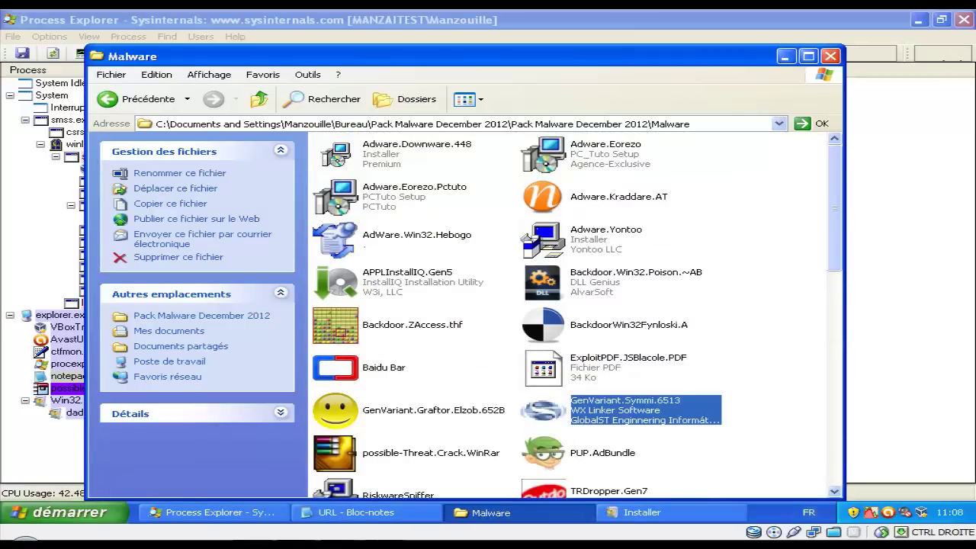
{"action": "double_click", "coordinate": [580, 325]}
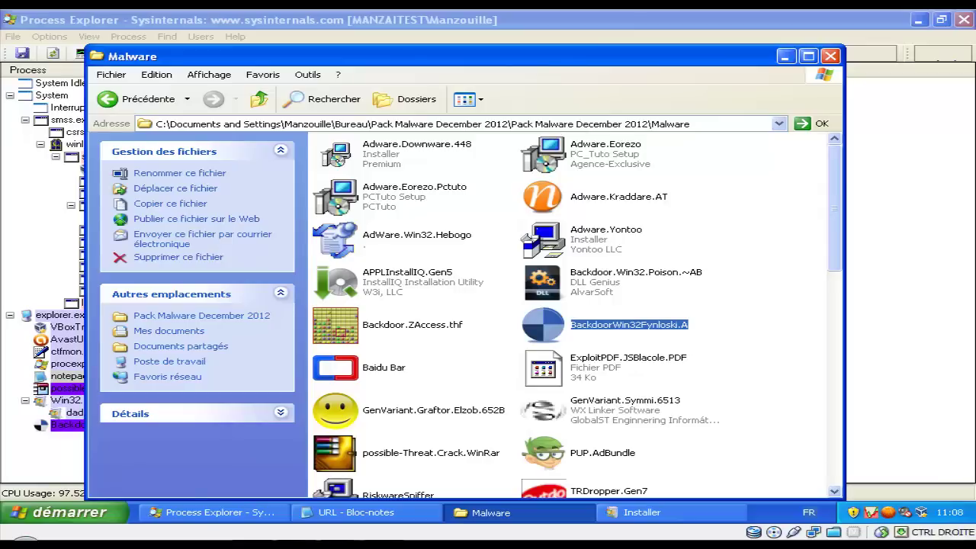
{"action": "double_click", "coordinate": [602, 282]}
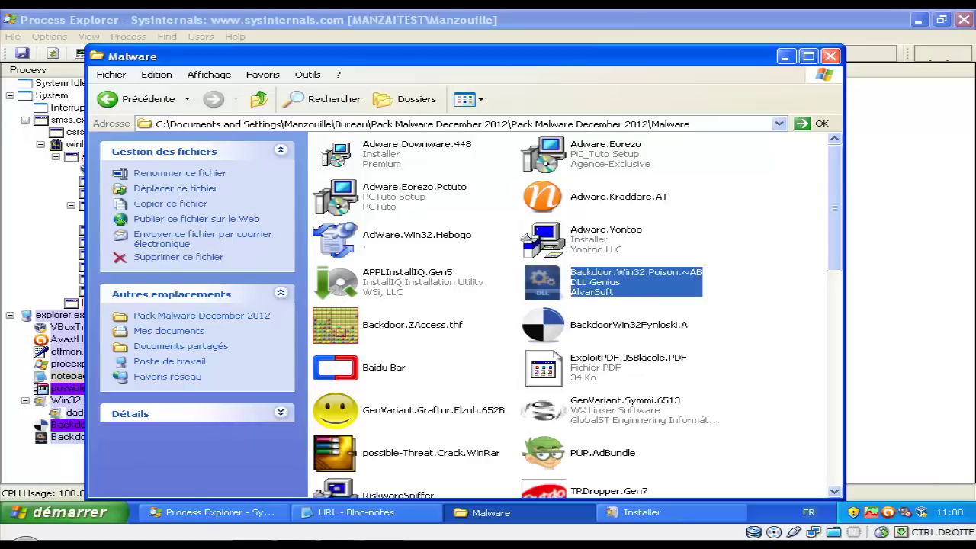
Close the Malware folder and install WinRAR 3.20 beta 1 to C:\Program Files\WinRAR, dismissing the .NET Framework error
{"action": "left_click", "coordinate": [832, 57]}
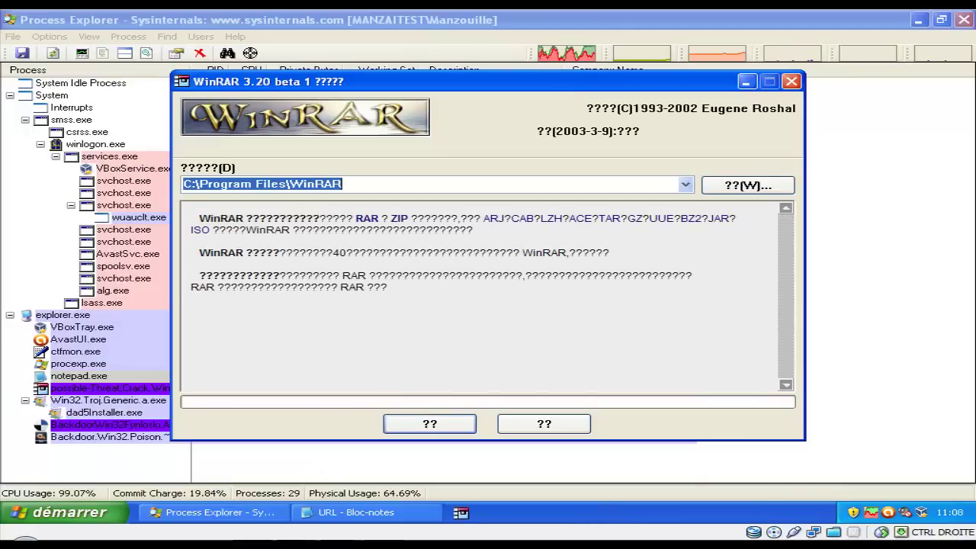
{"action": "left_click", "coordinate": [429, 424]}
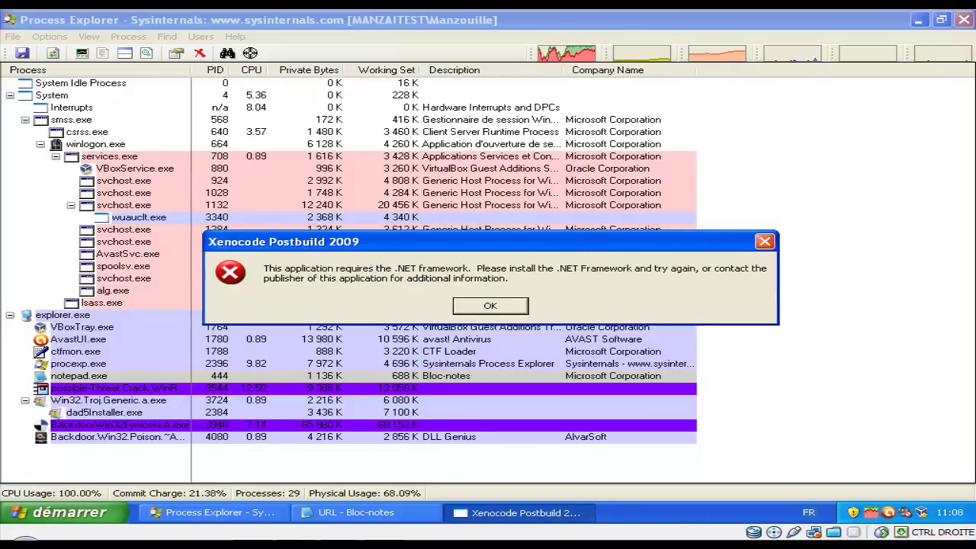
{"action": "key", "text": "Return"}
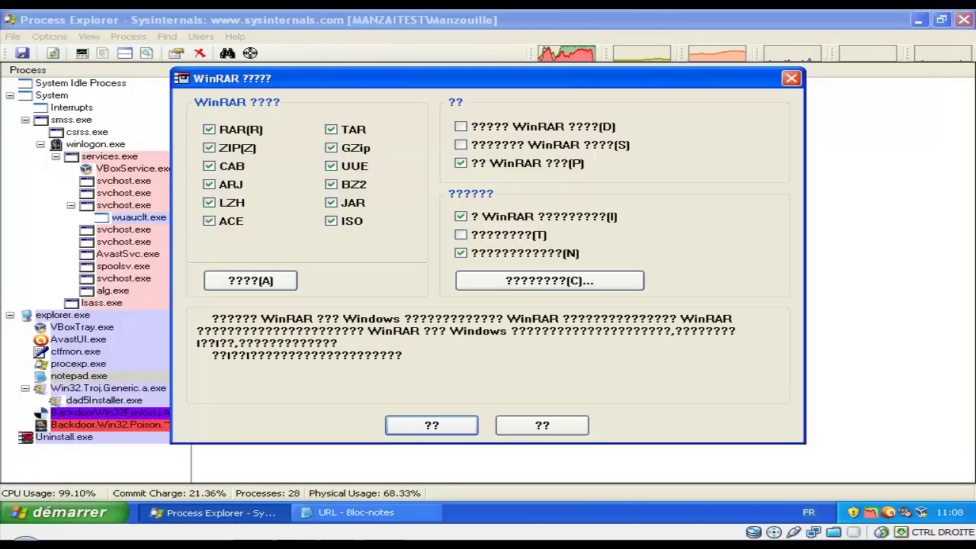
Open the WinRAR options help, answer the avast! suspicious-action alert with "Interdire et placer en Quarantaine", and dismiss the Windows help messages
{"action": "left_click", "coordinate": [542, 426]}
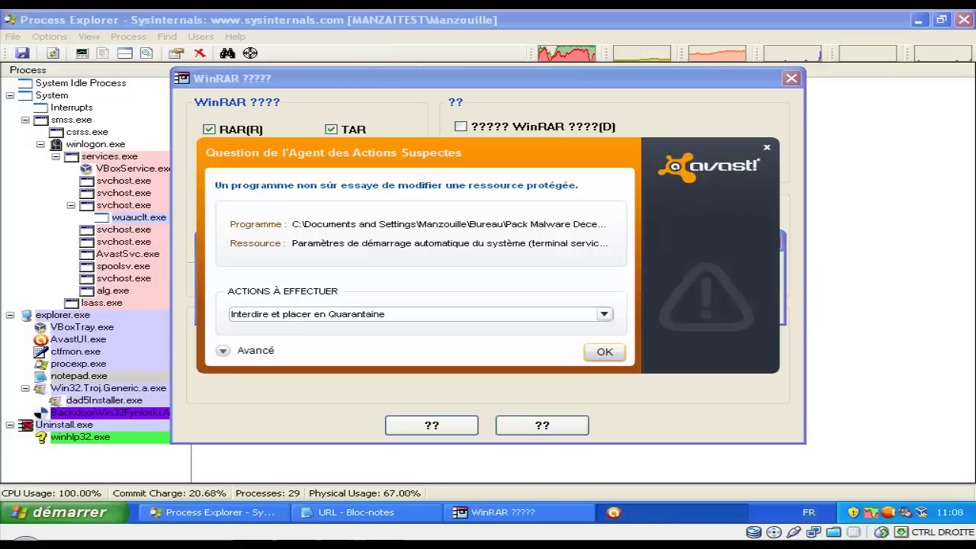
{"action": "left_click", "coordinate": [603, 314]}
{"action": "key", "text": "Return"}
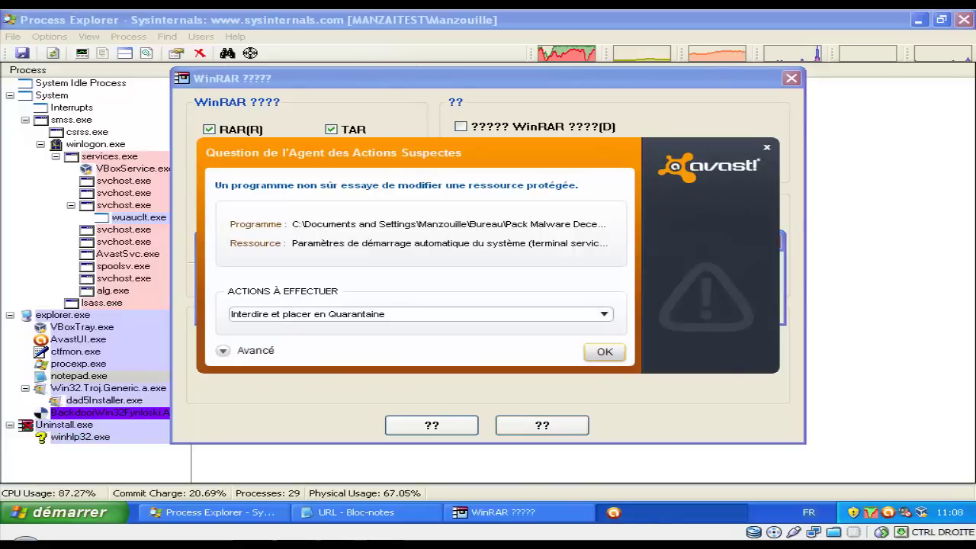
{"action": "key", "text": "Return"}
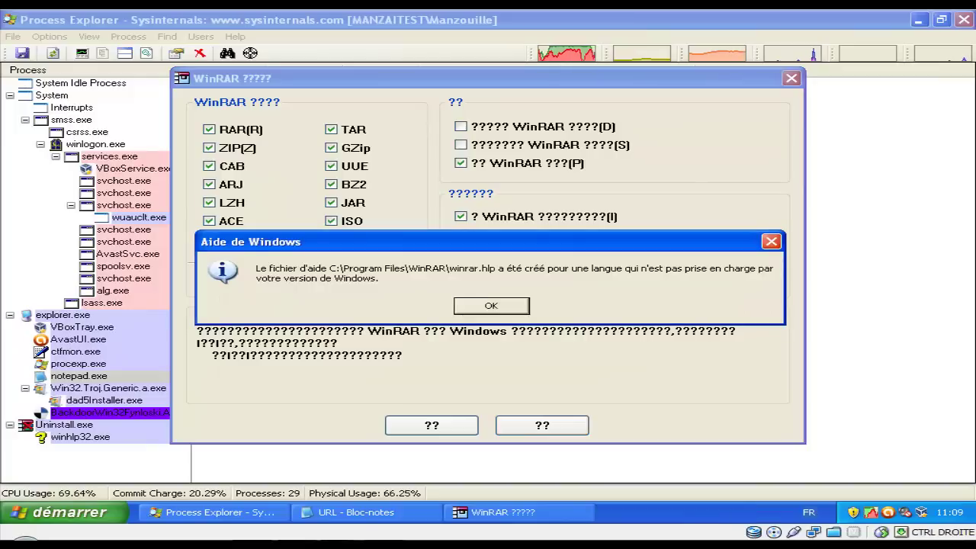
{"action": "key", "text": "Return"}
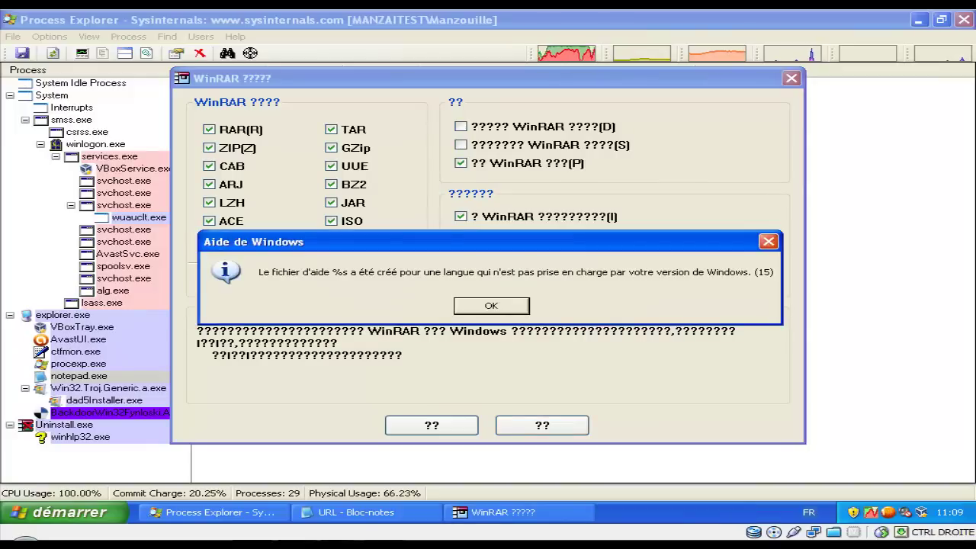
{"action": "key", "text": "Return"}
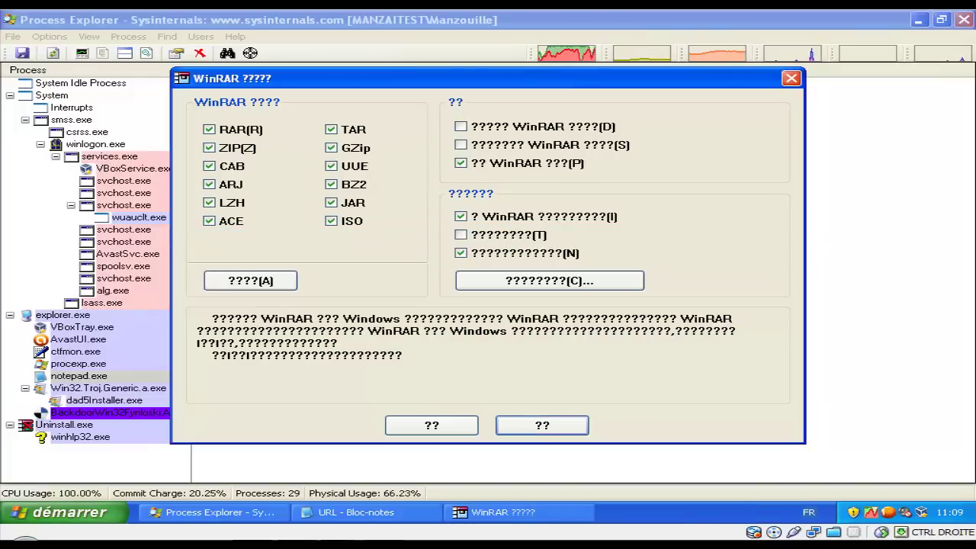
Return to Process Explorer and select the svchost.exe process with PID 944
{"action": "key", "text": "Return"}
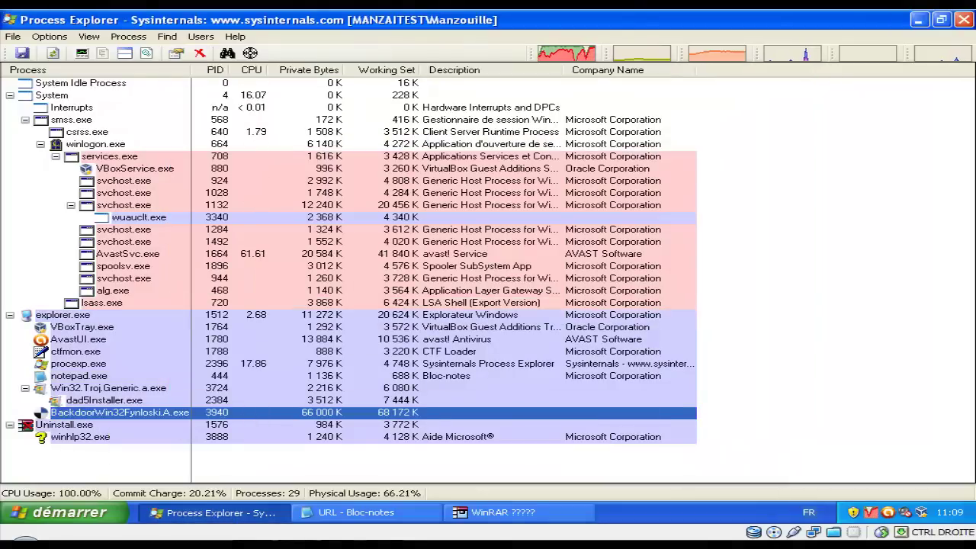
{"action": "left_click", "coordinate": [125, 279]}
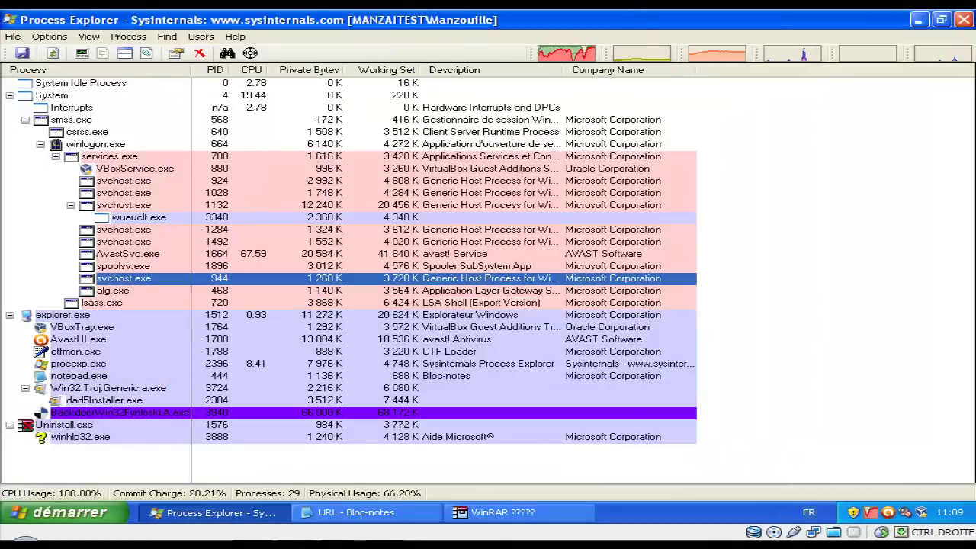